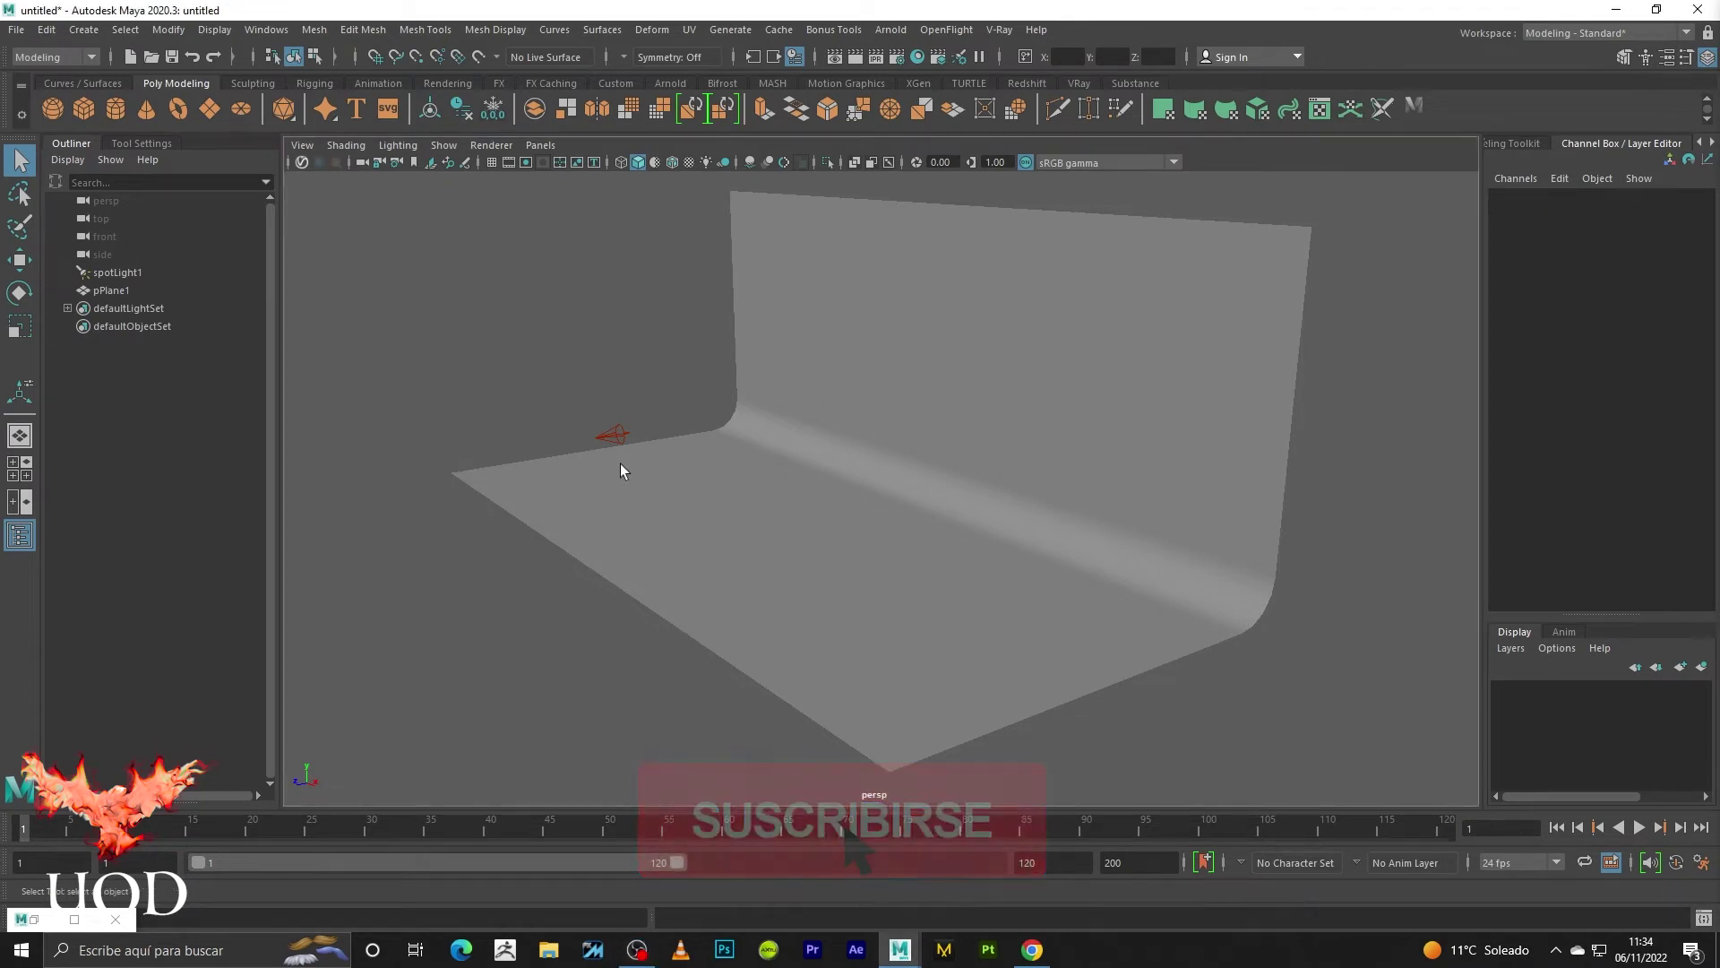
# - Select the spotlight and preview the scene with its own lighting, orbiting around the backdrop
pyautogui.click(616, 433)
pyautogui.press('7')
pyautogui.keyDown('alt'); pyautogui.moveTo(772, 484); pyautogui.dragTo(717, 440); pyautogui.keyUp('alt')
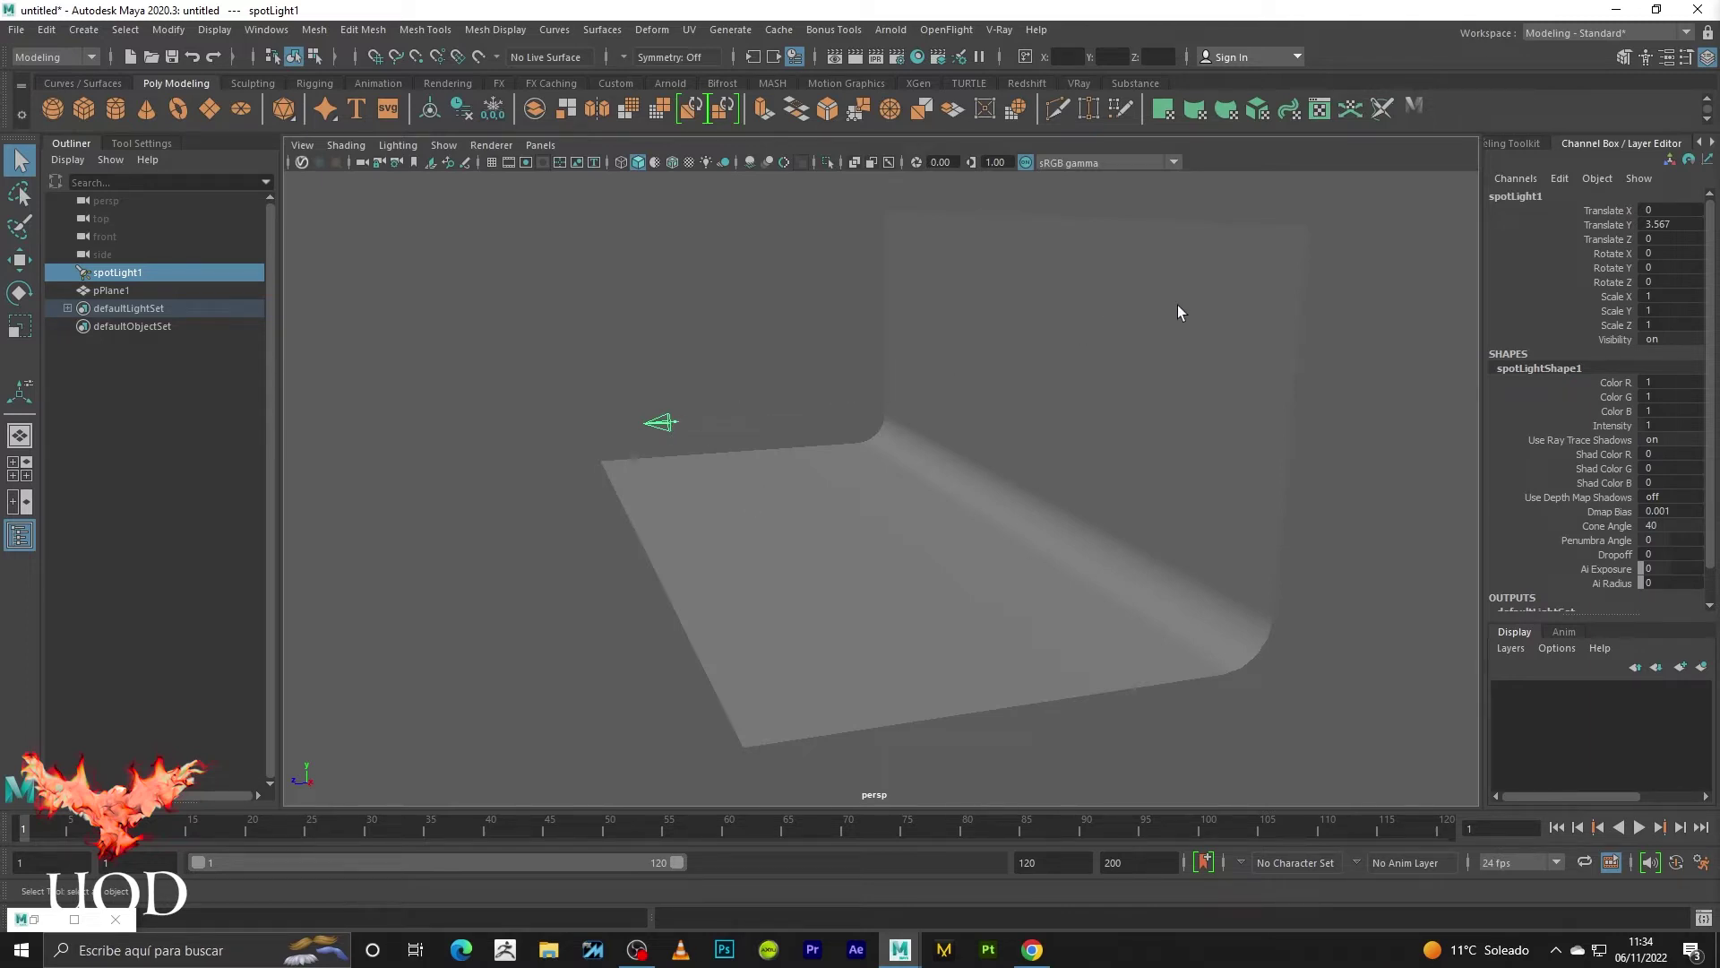
pyautogui.click(643, 434)
pyautogui.click(643, 423)
# - Set the renderer to Arnold and add an aiAtmosphereVolume to the Environment's Atmosphere slot
pyautogui.click(896, 58)
pyautogui.click(131, 77)
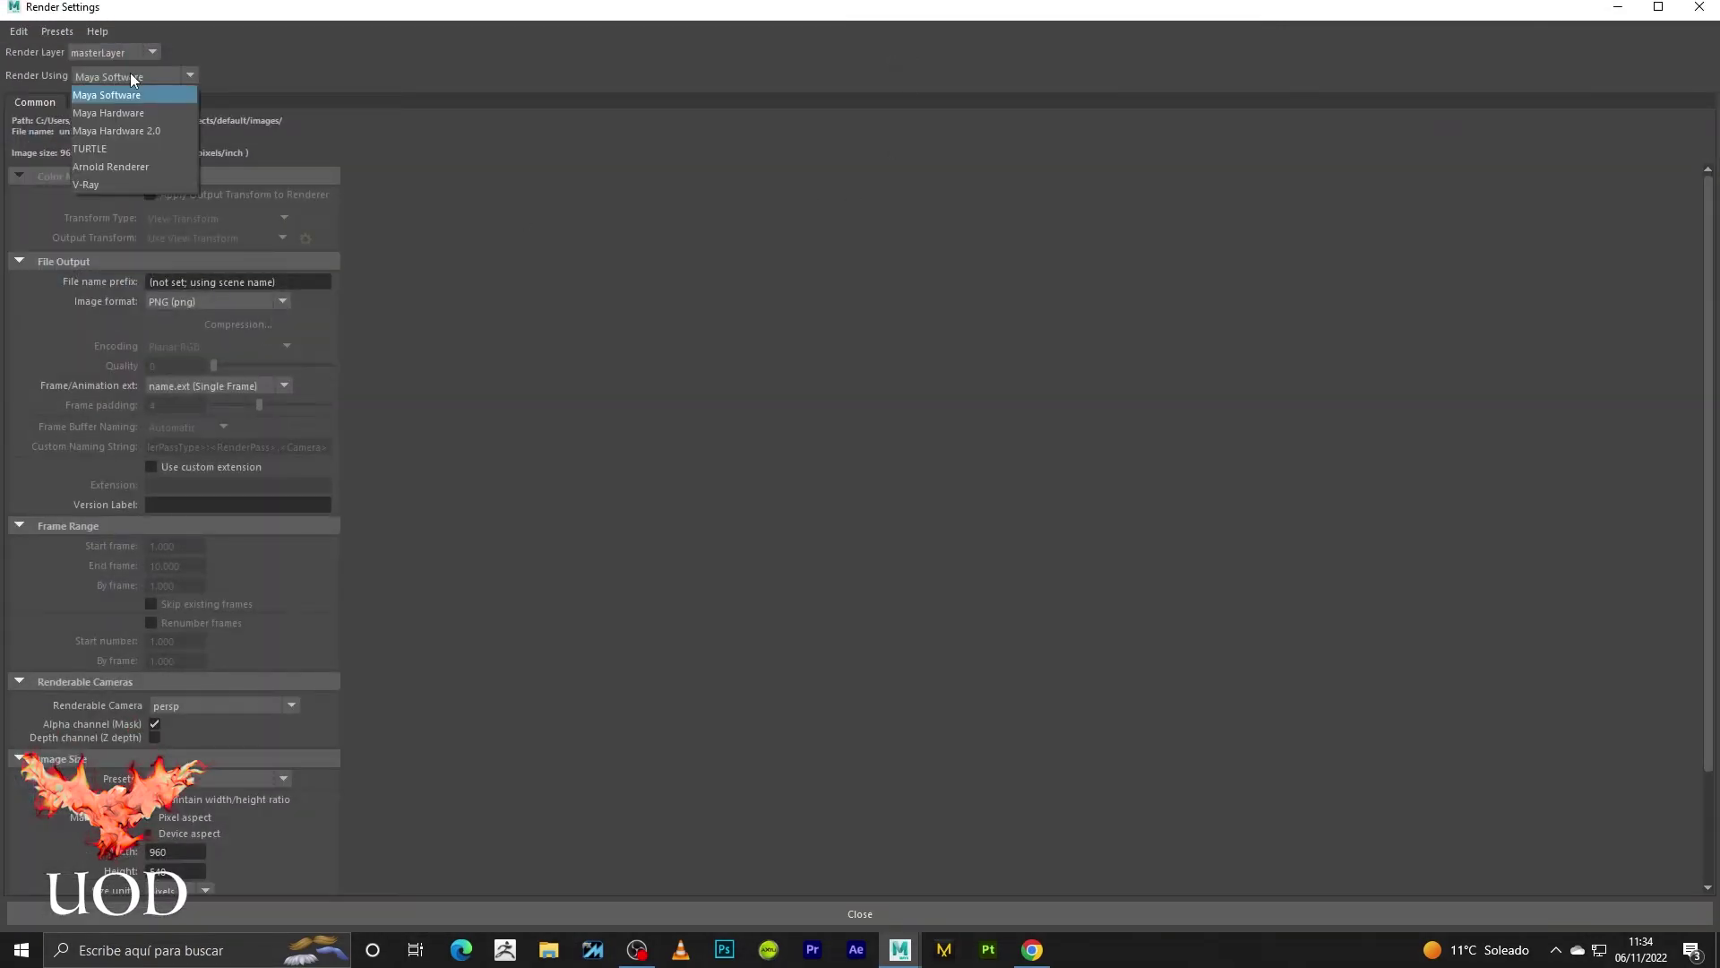
pyautogui.click(127, 167)
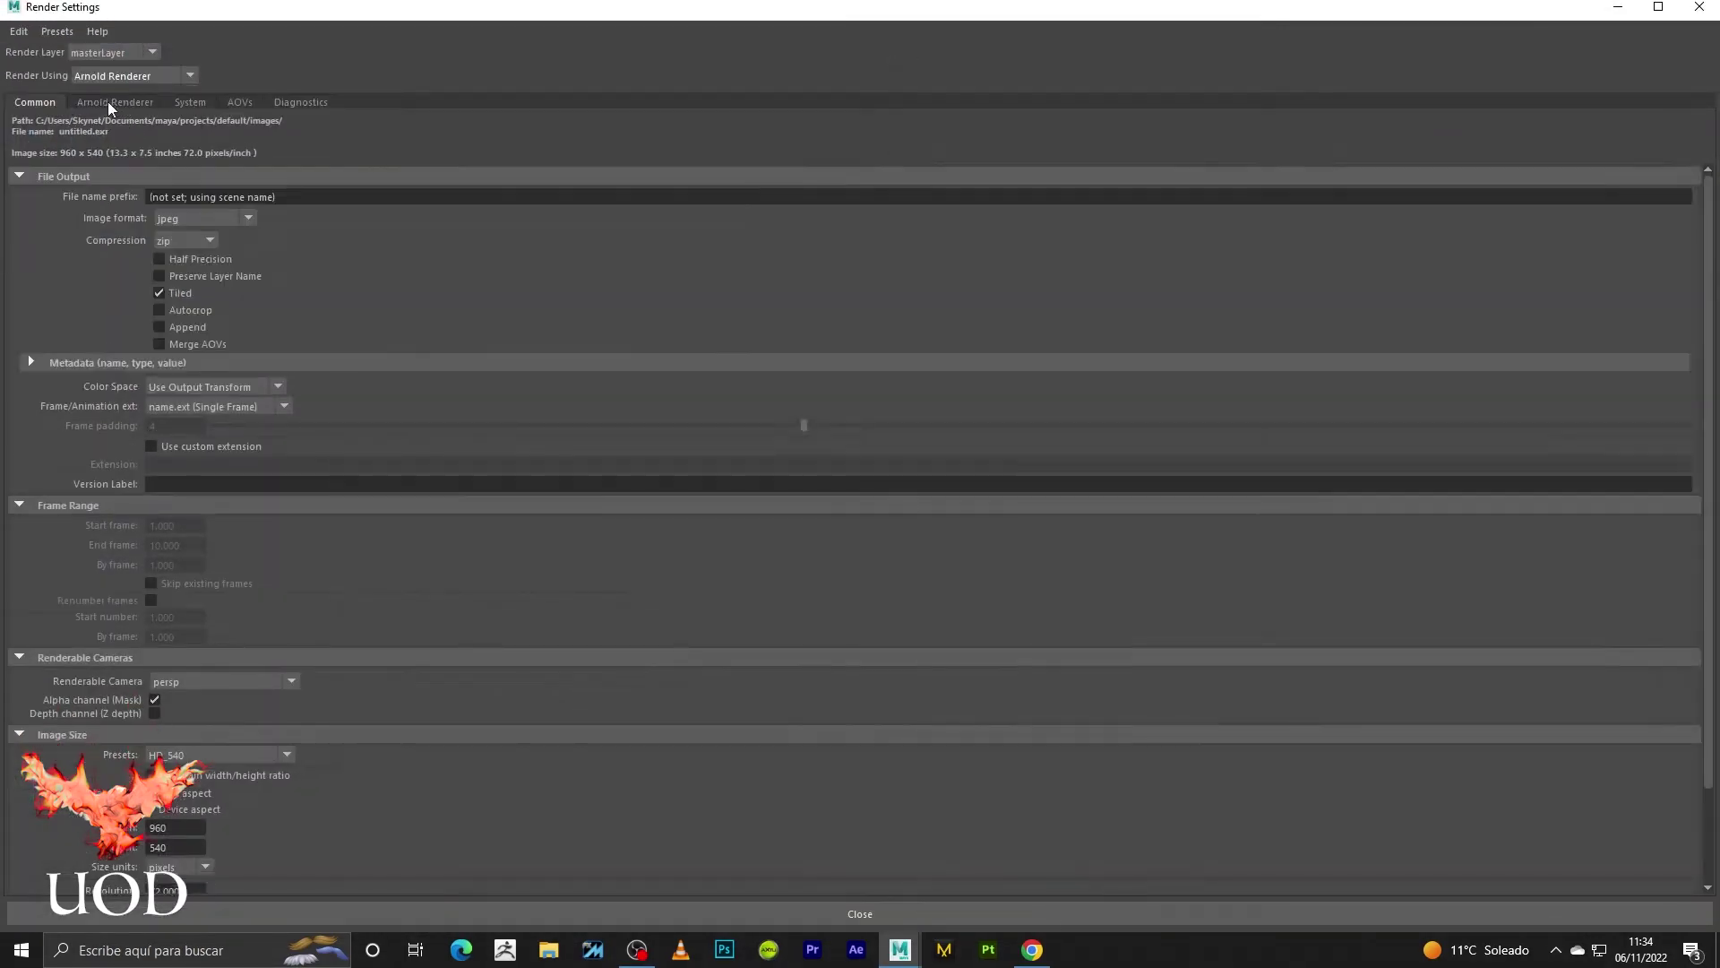
pyautogui.click(108, 100)
pyautogui.click(85, 434)
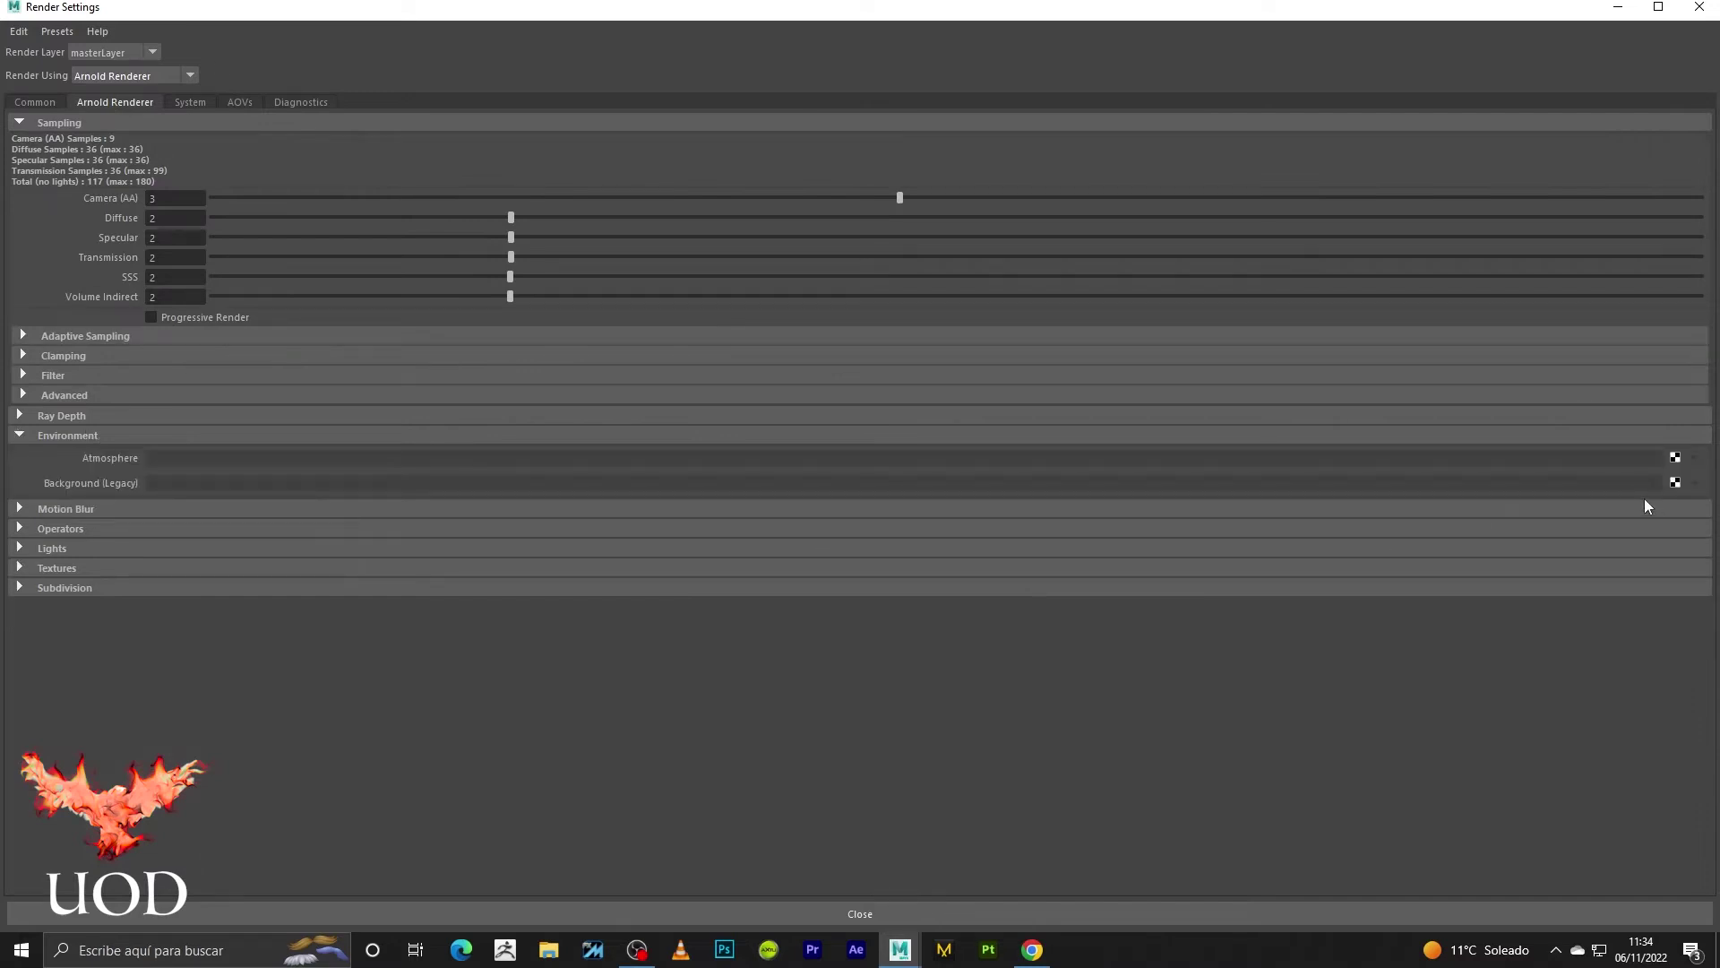
pyautogui.click(1674, 457)
pyautogui.click(1611, 468)
pyautogui.click(1618, 7)
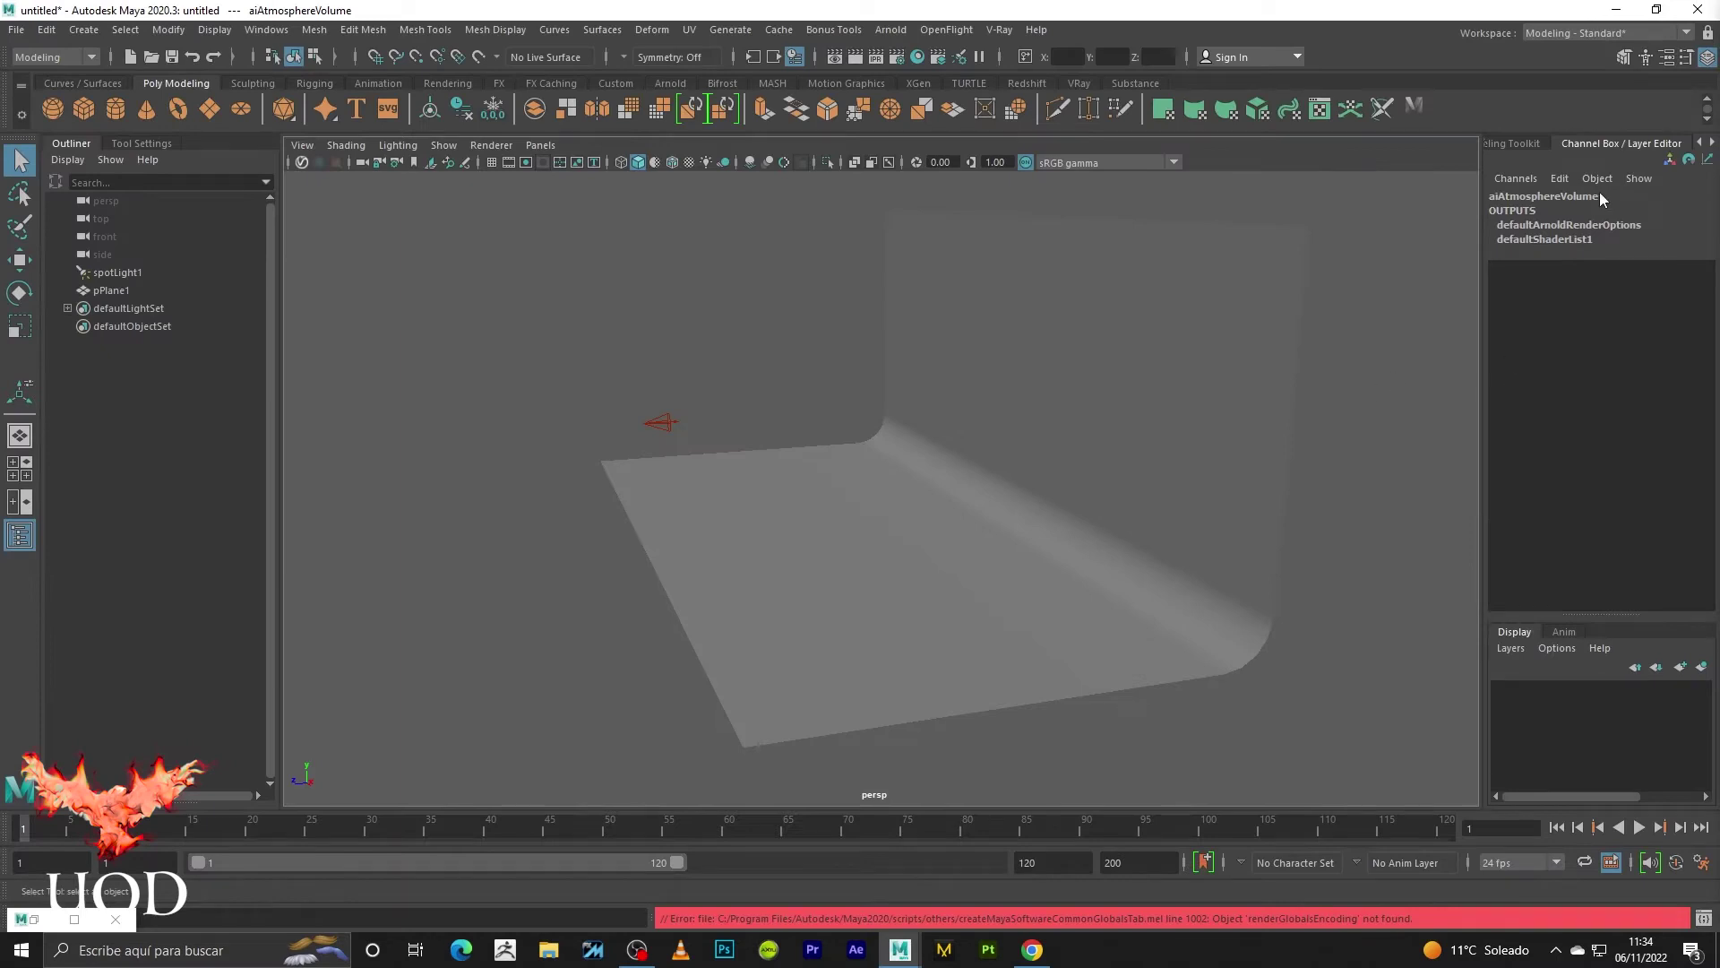
# - Set the aiAtmosphereVolume Density to 0.01
pyautogui.hotkey('ctrl', 'a')
pyautogui.click(1483, 379)
pyautogui.write('0.01')
pyautogui.press('Return')
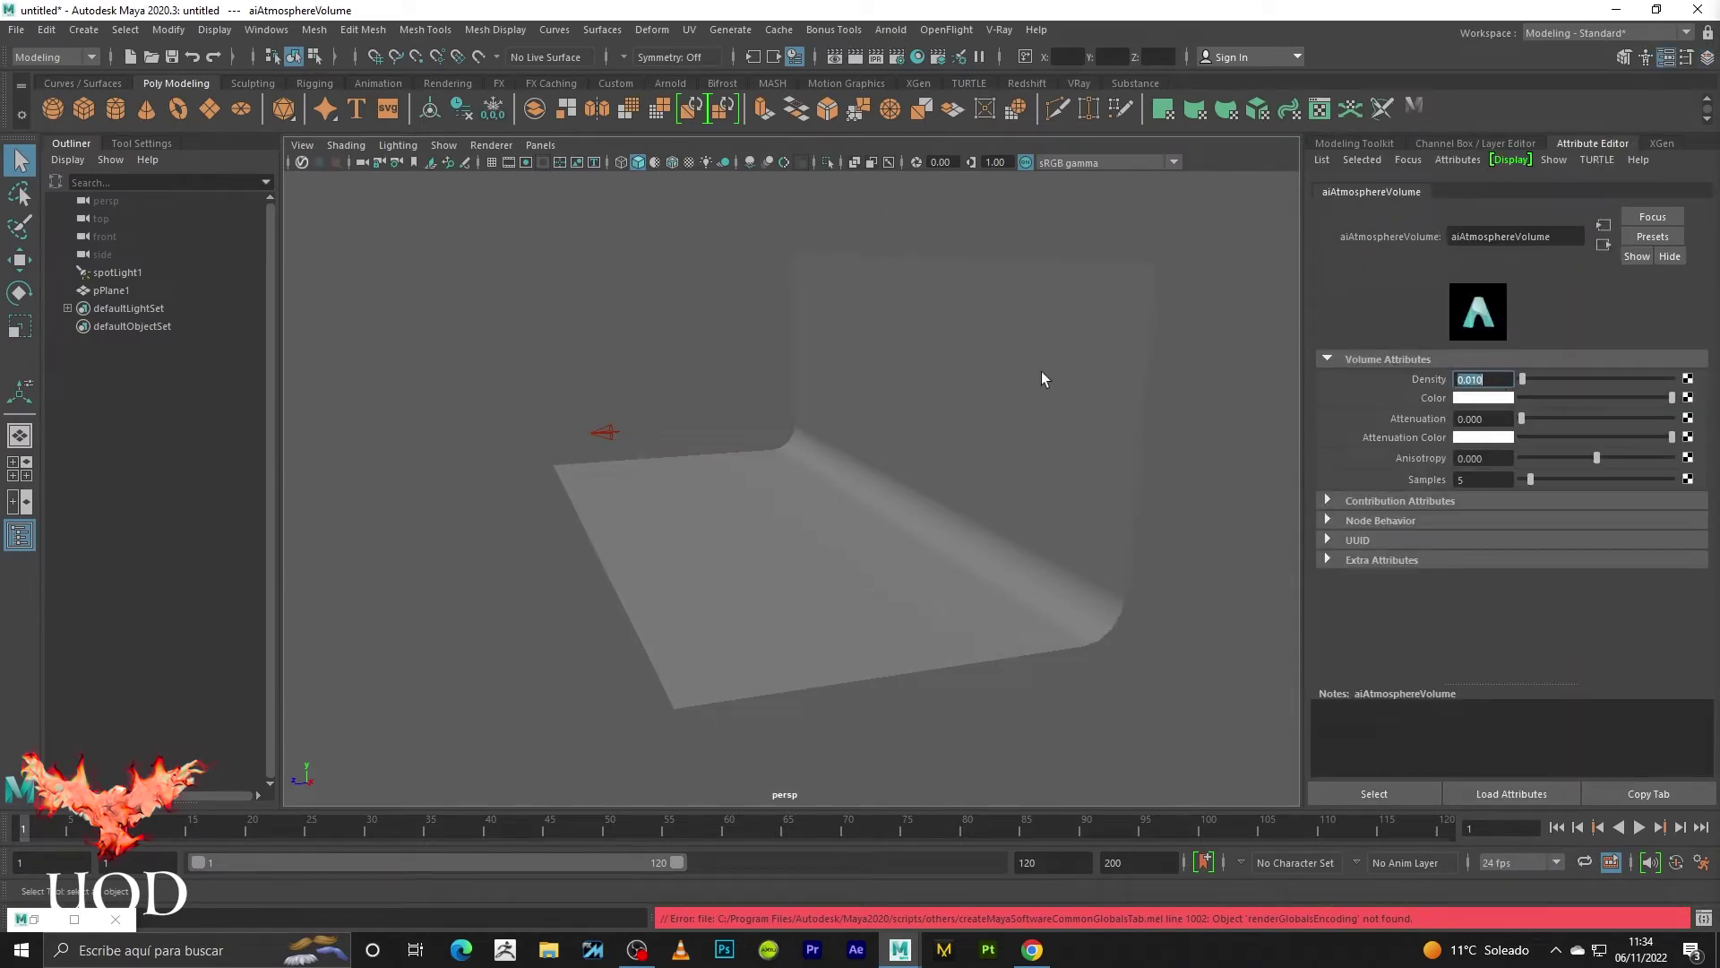
# - Give spotLight1 an Arnold Exposure of 12 and 5 Samples, then deselect it
pyautogui.click(714, 326)
pyautogui.click(602, 432)
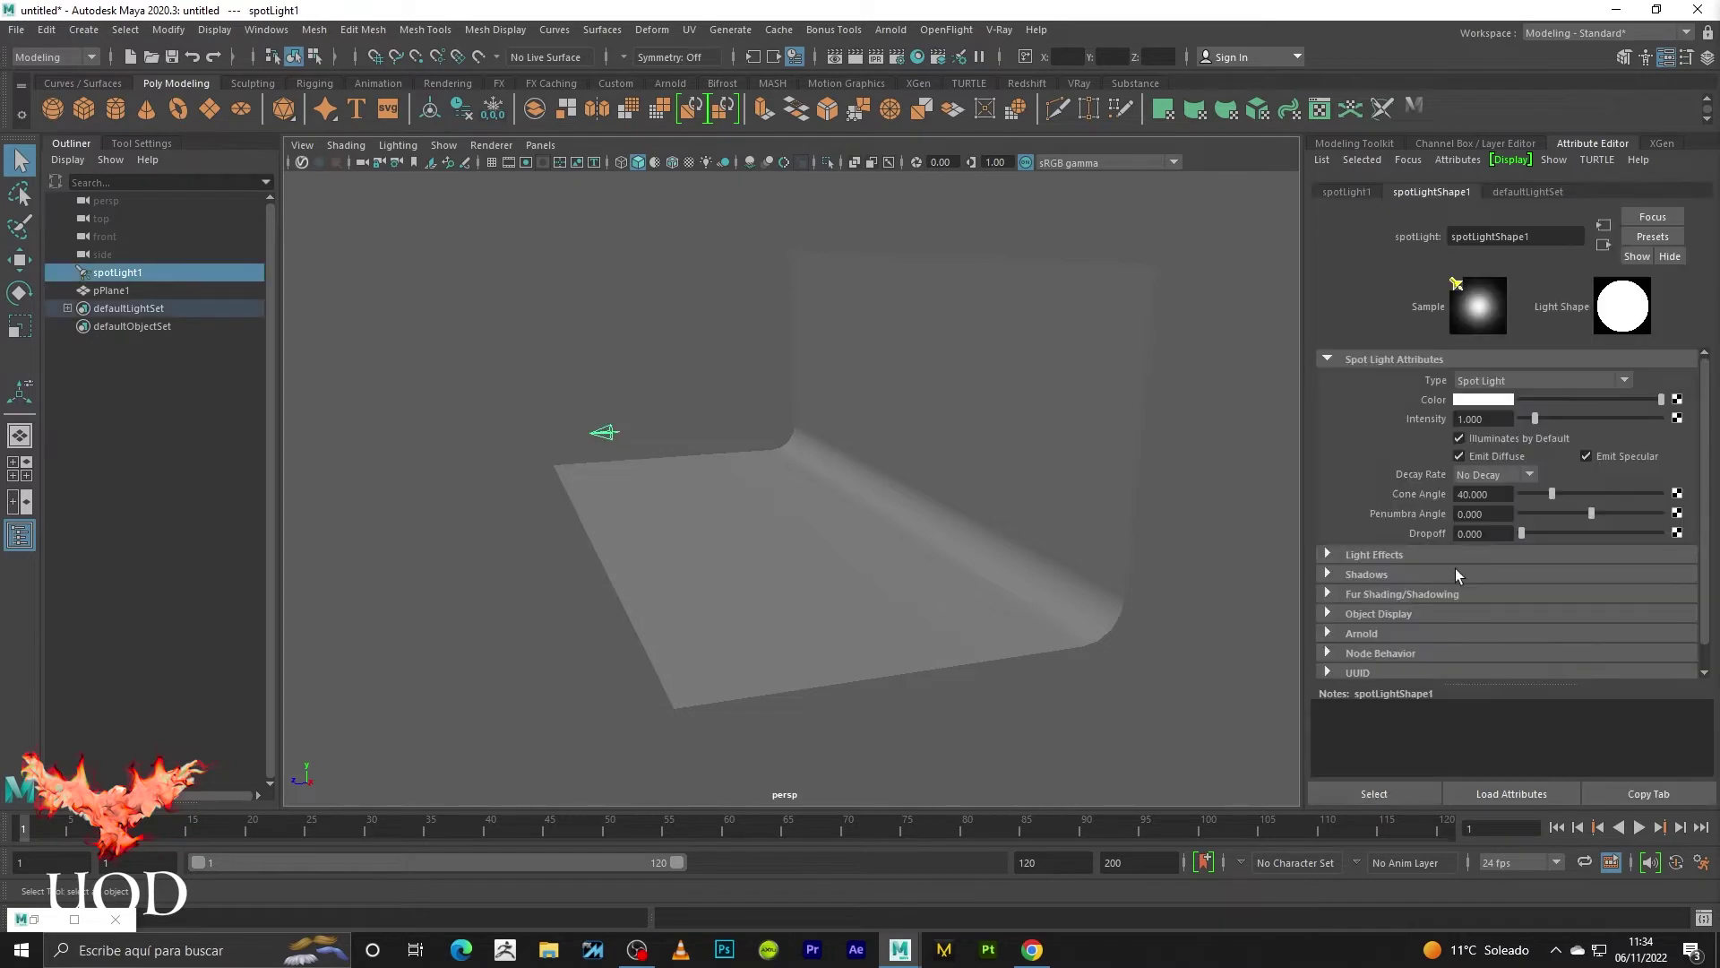
pyautogui.click(1379, 634)
pyautogui.click(1511, 589)
pyautogui.write('12')
pyautogui.press('Return')
pyautogui.click(1485, 612)
pyautogui.write('5')
pyautogui.press('Return')
pyautogui.click(734, 380)
# - Widen the backdrop wall by moving its edge vertices to the right, then reselect the plane
pyautogui.click(942, 385)
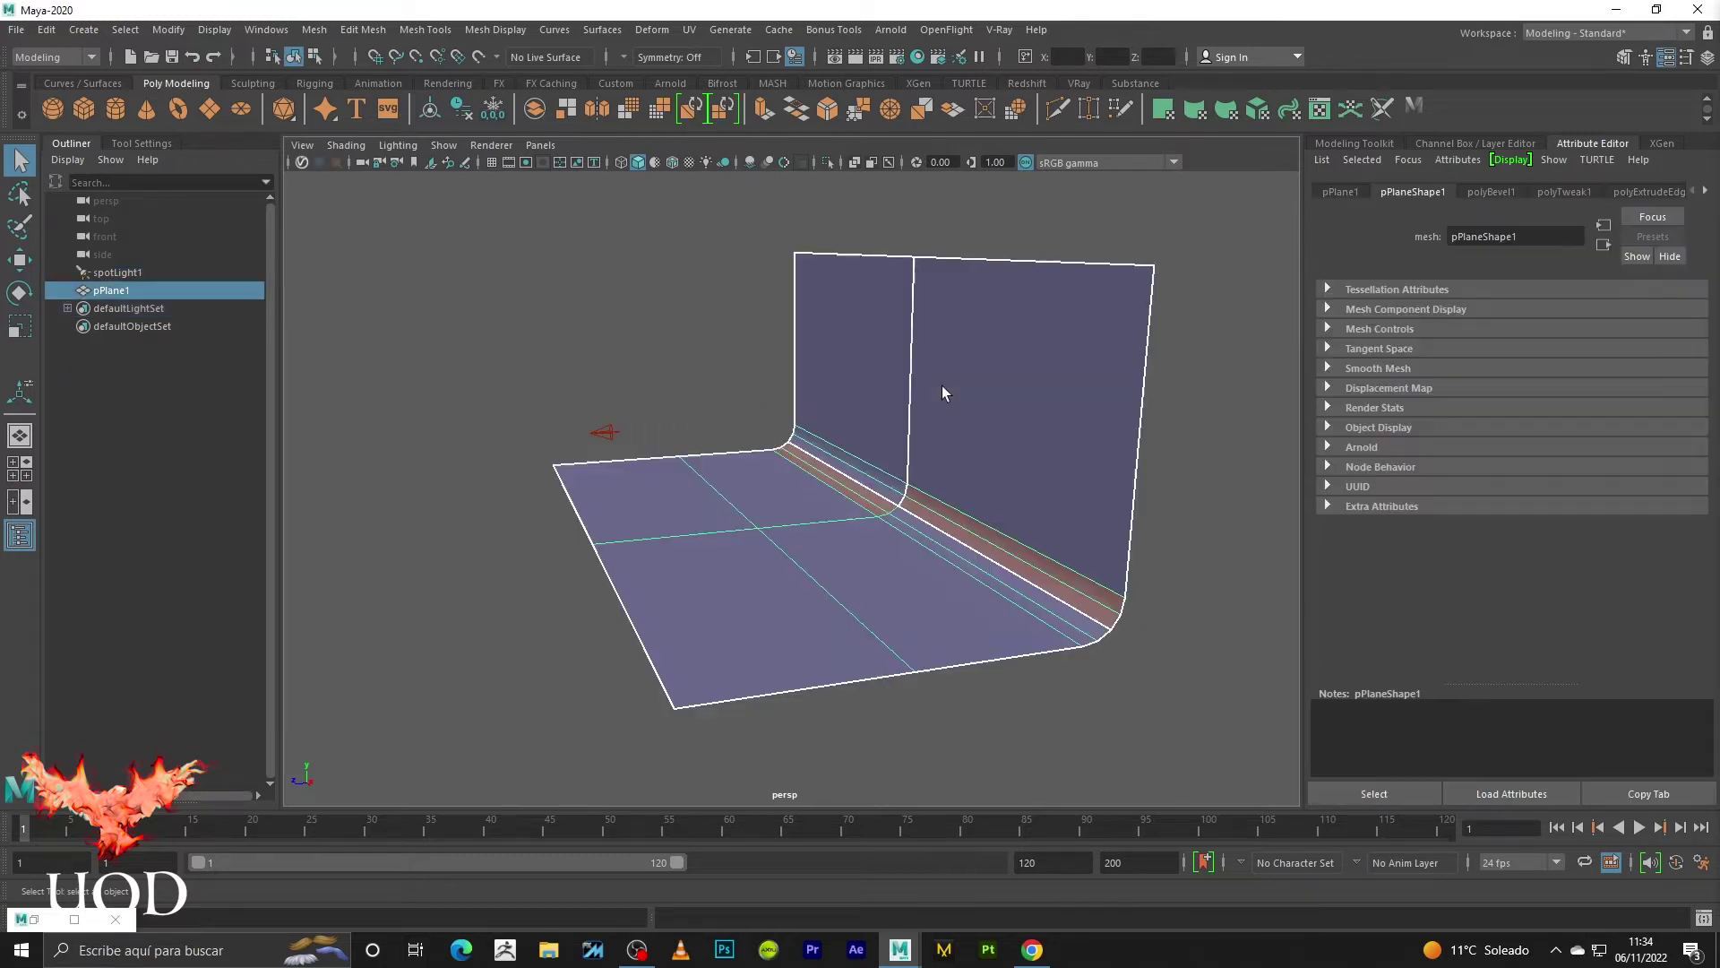
pyautogui.press('F9')
pyautogui.moveTo(1211, 244); pyautogui.dragTo(664, 674)
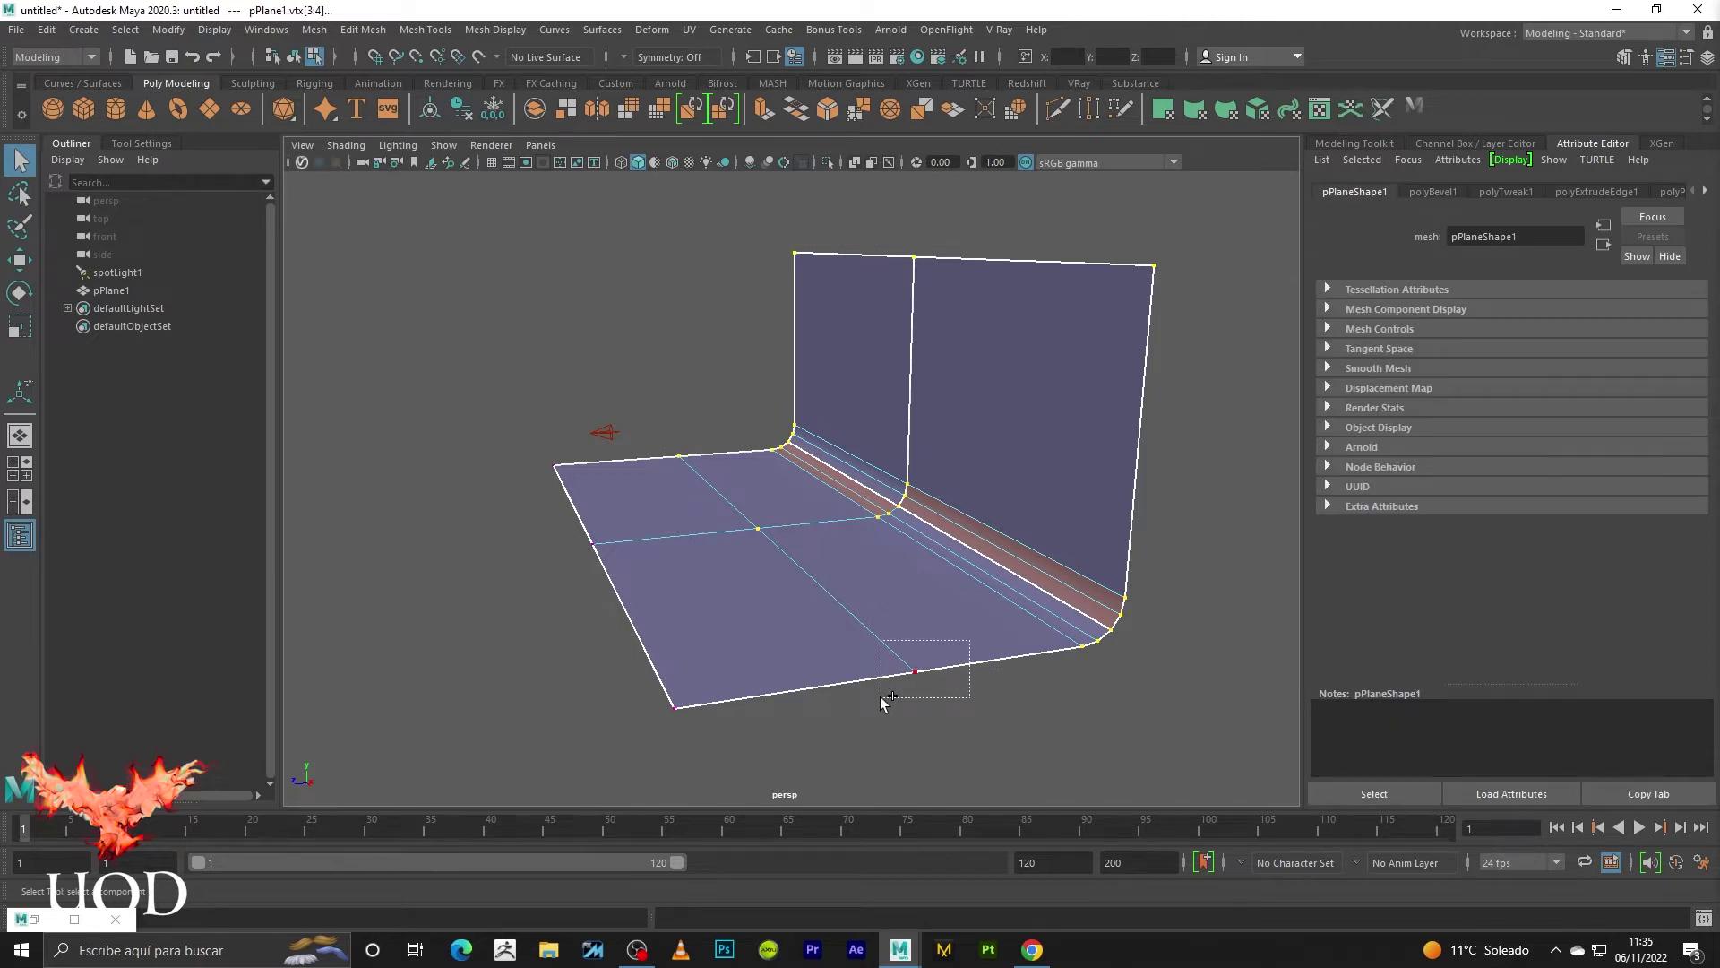
pyautogui.keyDown('shift'); pyautogui.moveTo(975, 643); pyautogui.dragTo(881, 710); pyautogui.keyUp('shift')
pyautogui.press('w')
pyautogui.moveTo(772, 397); pyautogui.dragTo(846, 394)
pyautogui.press('q')
pyautogui.press('F8')
pyautogui.click(1019, 337)
pyautogui.click(799, 279)
pyautogui.click(1066, 326)
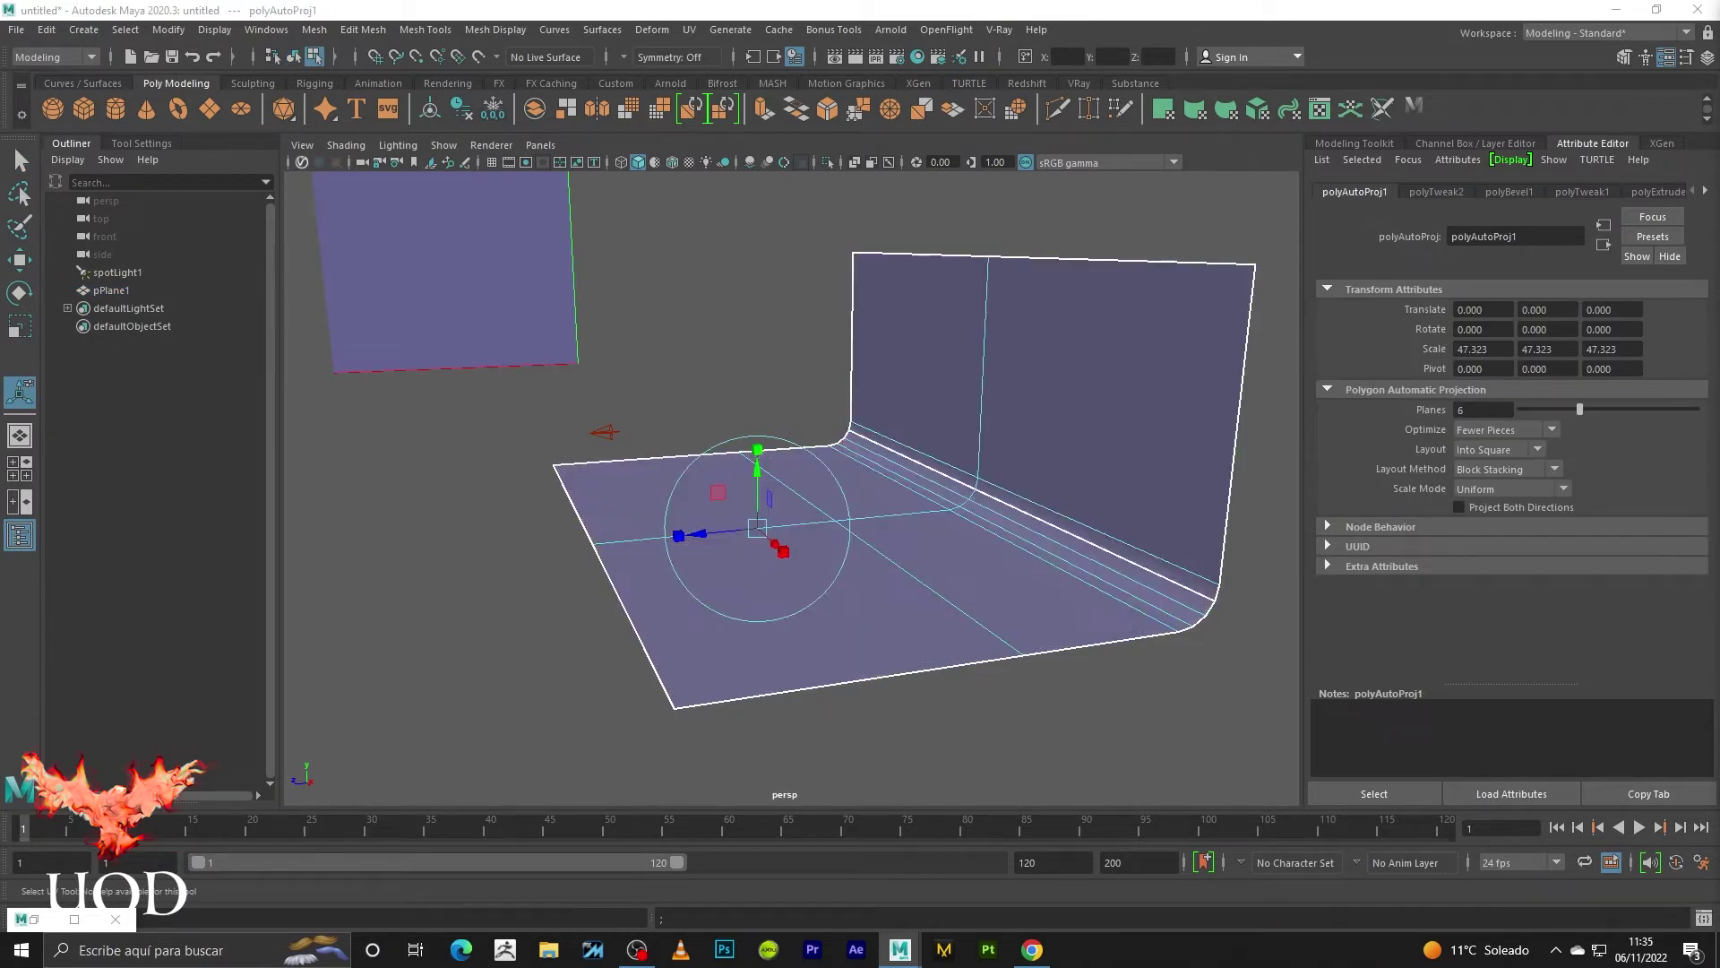
# - Apply an automatic UV projection and layout to the plane, then select the spotlight in Object Mode
pyautogui.press('t')
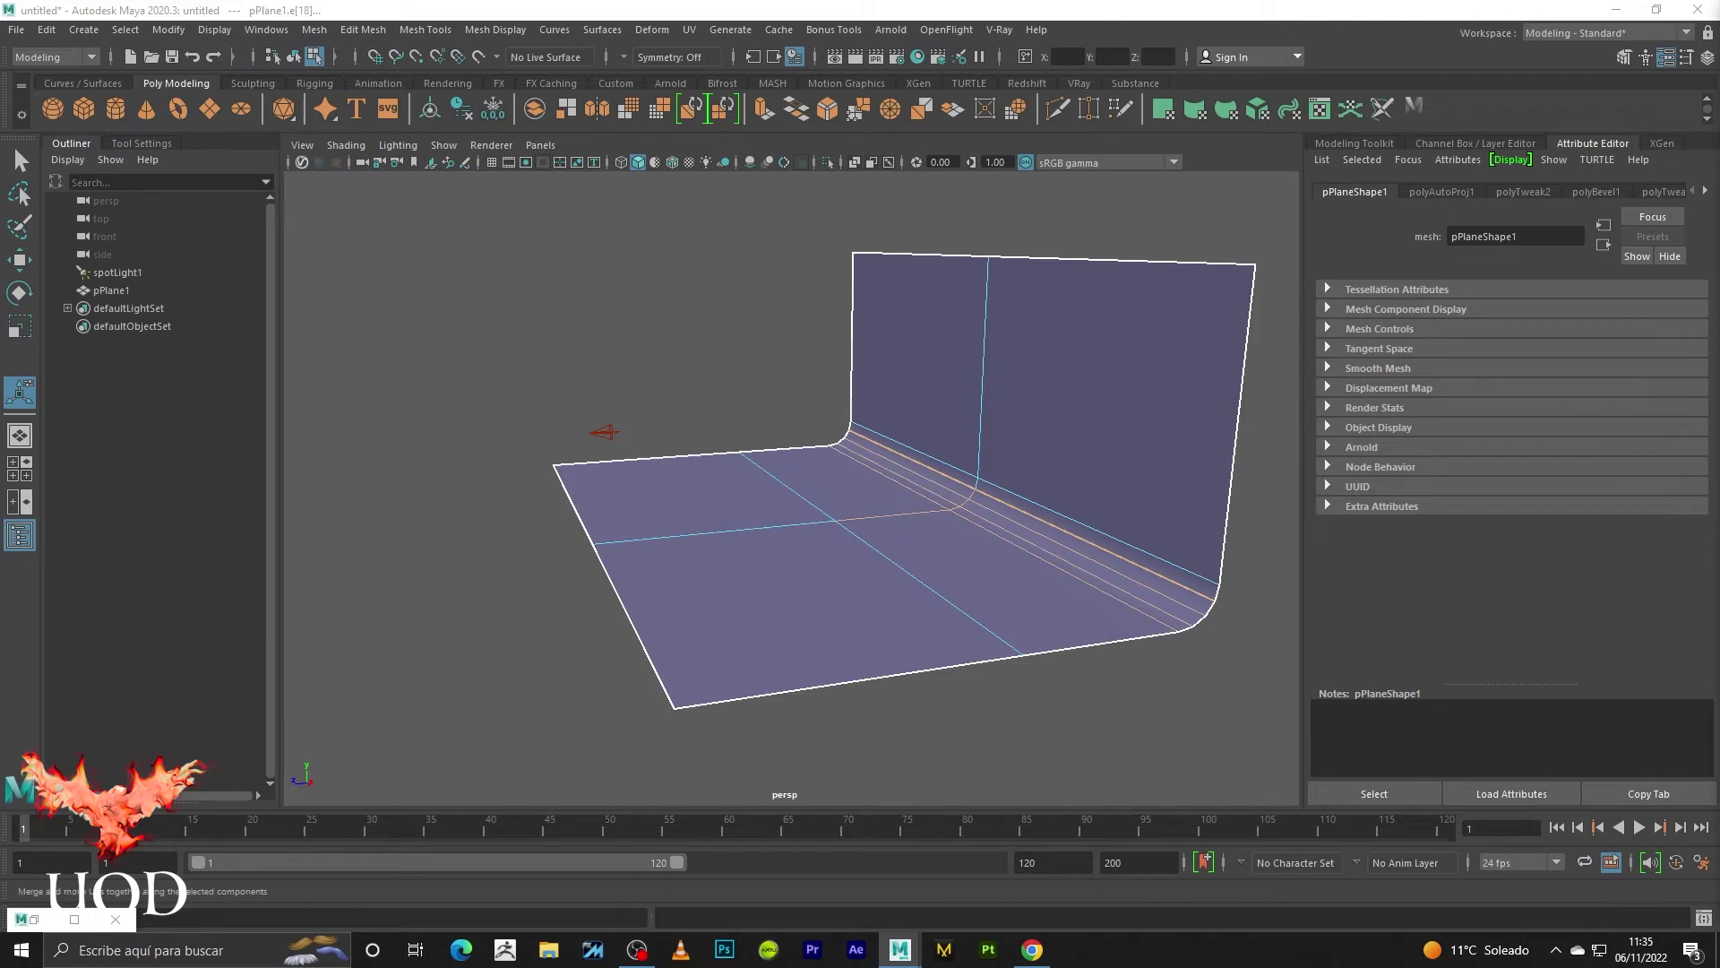
pyautogui.press('F8')
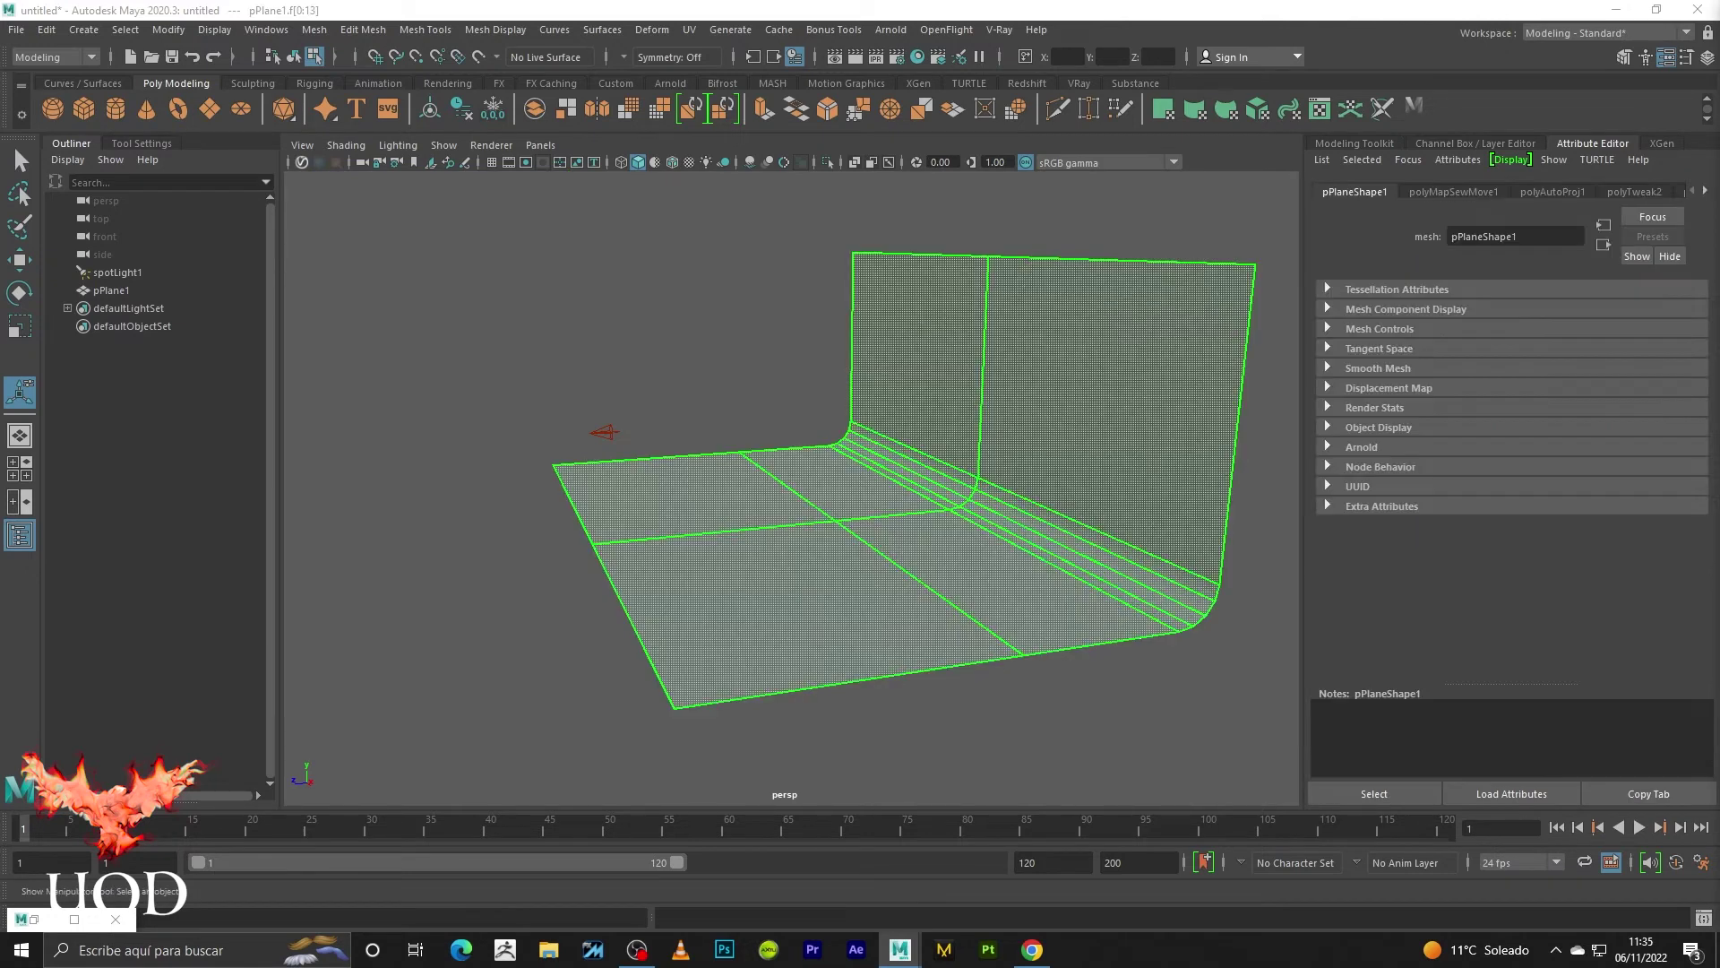
pyautogui.rightClick(1163, 239)
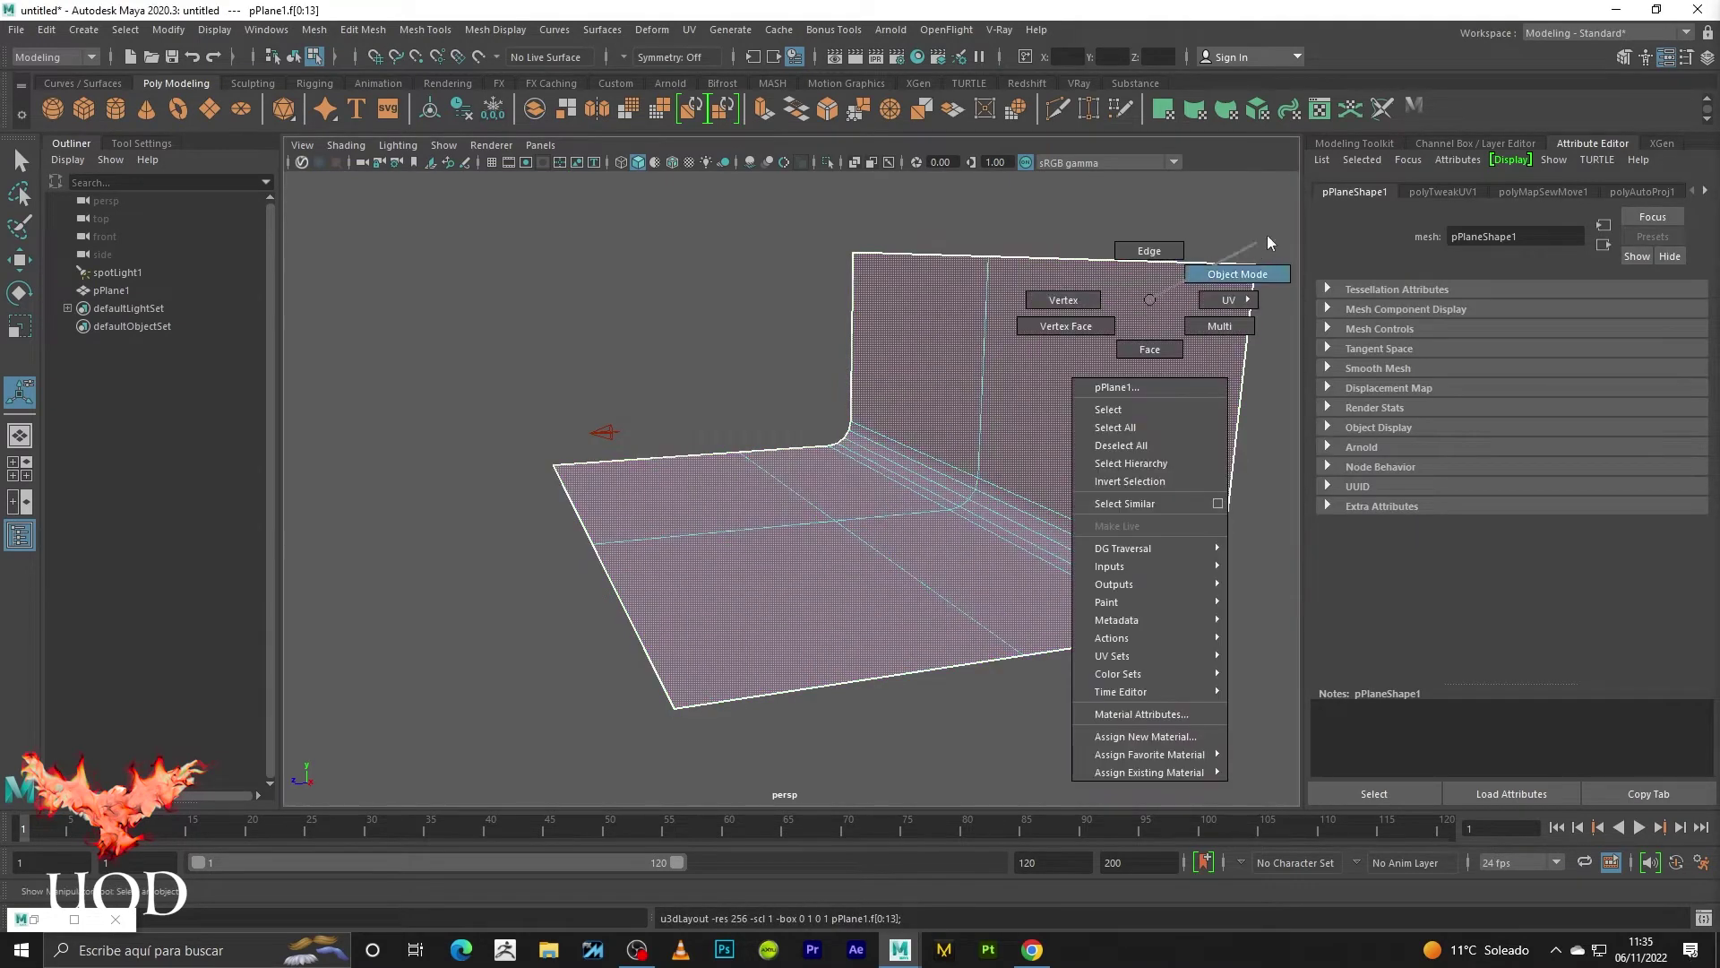
pyautogui.click(1228, 269)
pyautogui.click(707, 358)
pyautogui.click(609, 433)
pyautogui.moveTo(831, 448)
pyautogui.keyDown('alt'); pyautogui.mouseDown()
pyautogui.moveTo(874, 438)
pyautogui.moveTo(979, 480)
pyautogui.mouseUp(); pyautogui.keyUp('alt')
# - Open the Arnold RenderView and start rendering the perspective camera
pyautogui.click(73, 930)
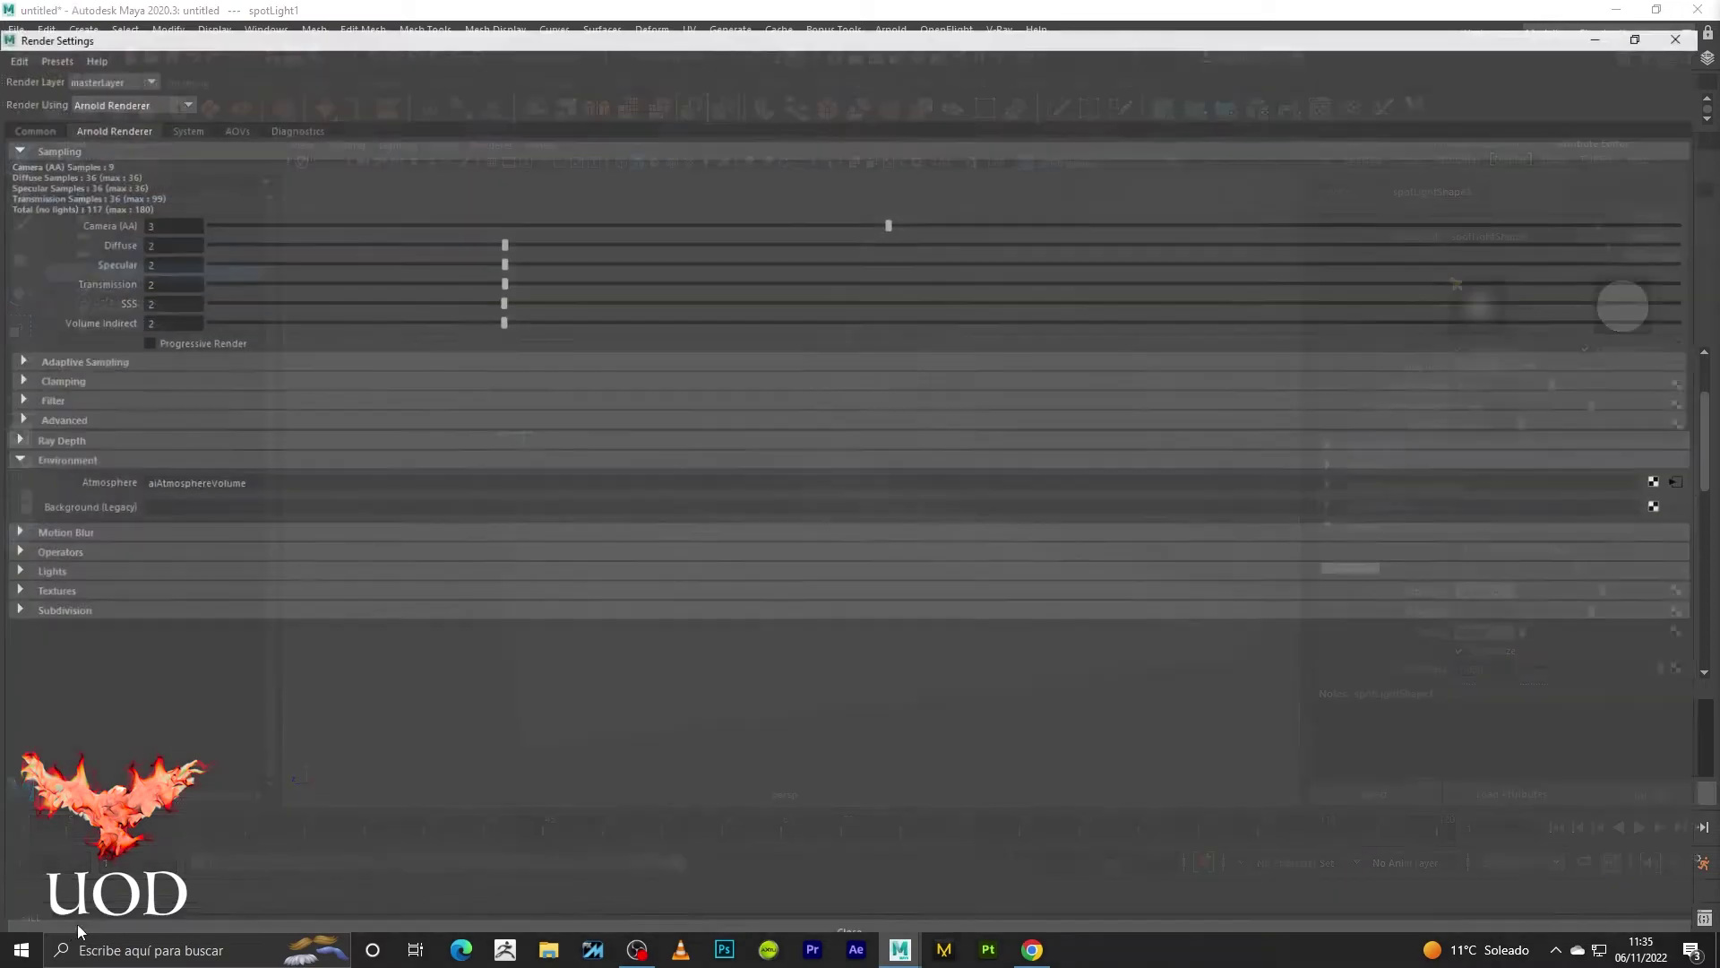
pyautogui.click(1611, 10)
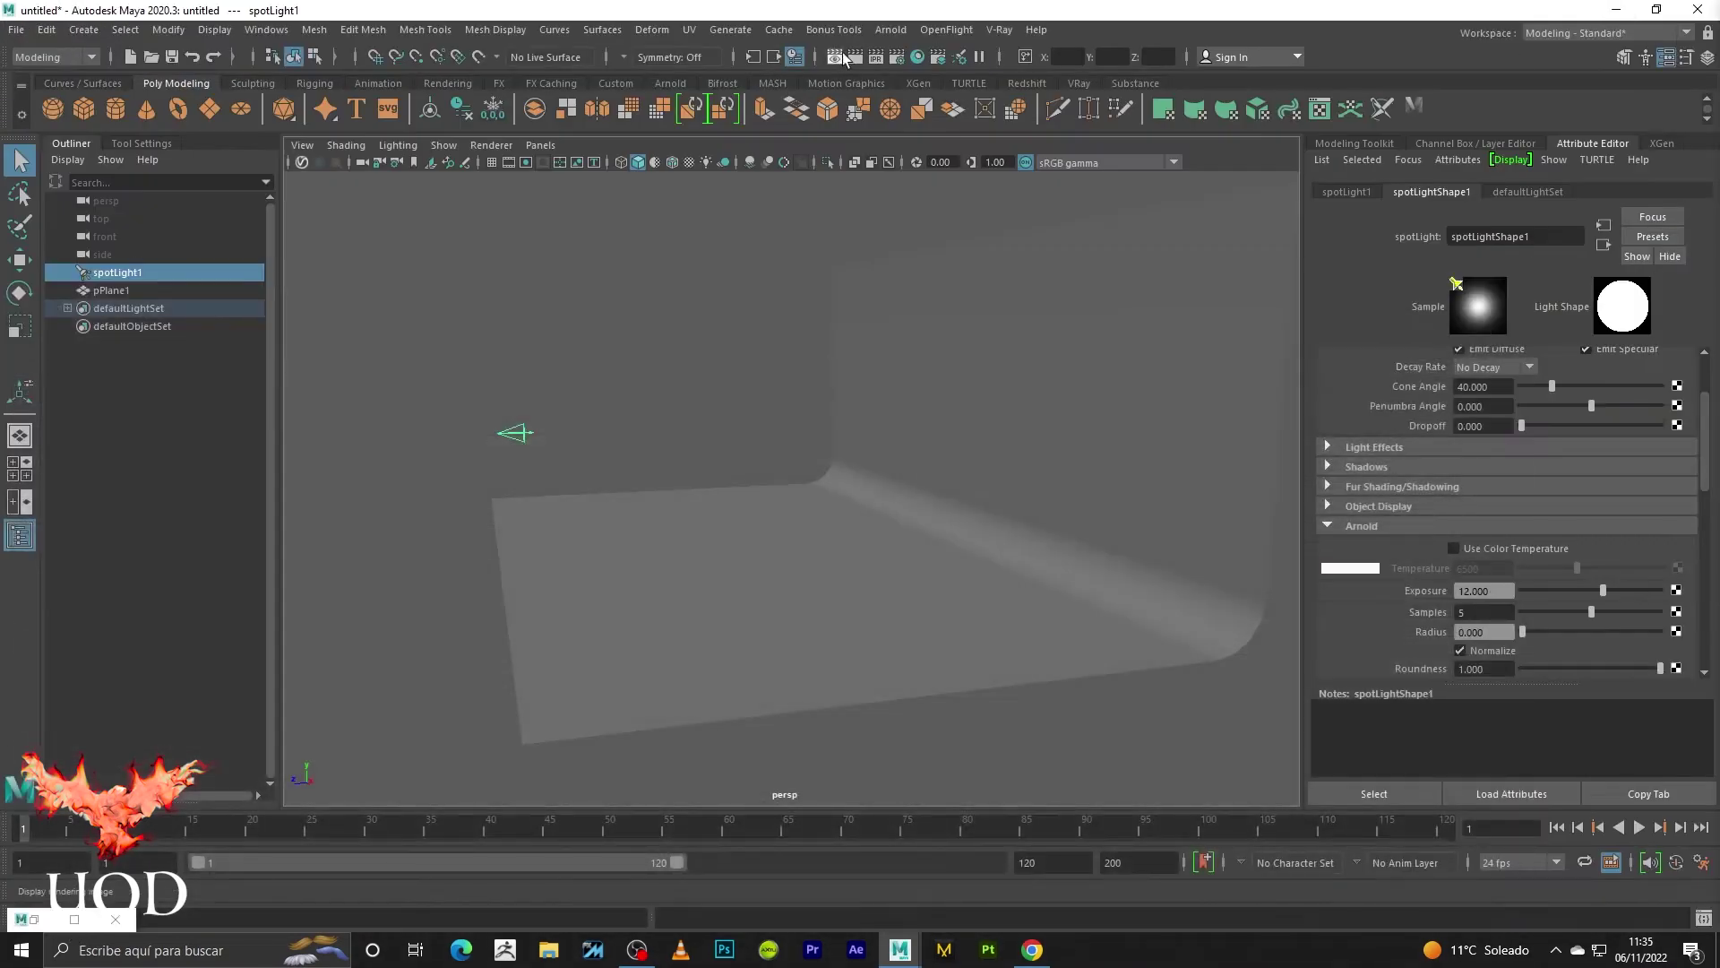
pyautogui.click(891, 30)
pyautogui.click(965, 78)
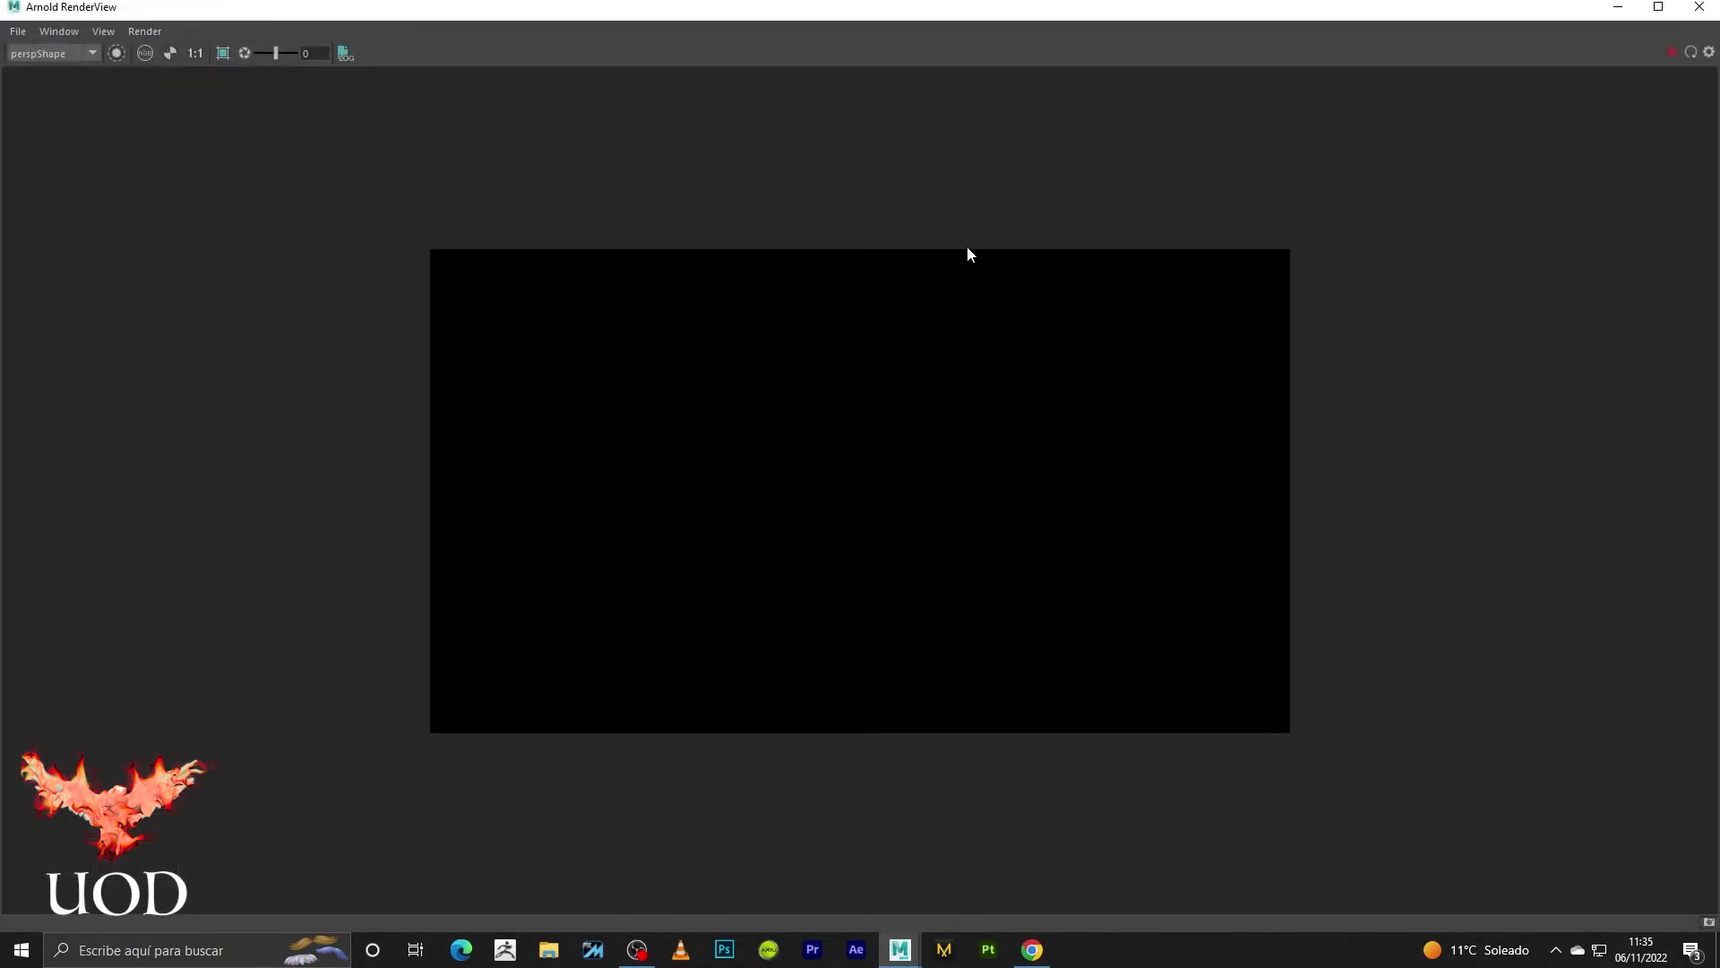
pyautogui.click(1671, 53)
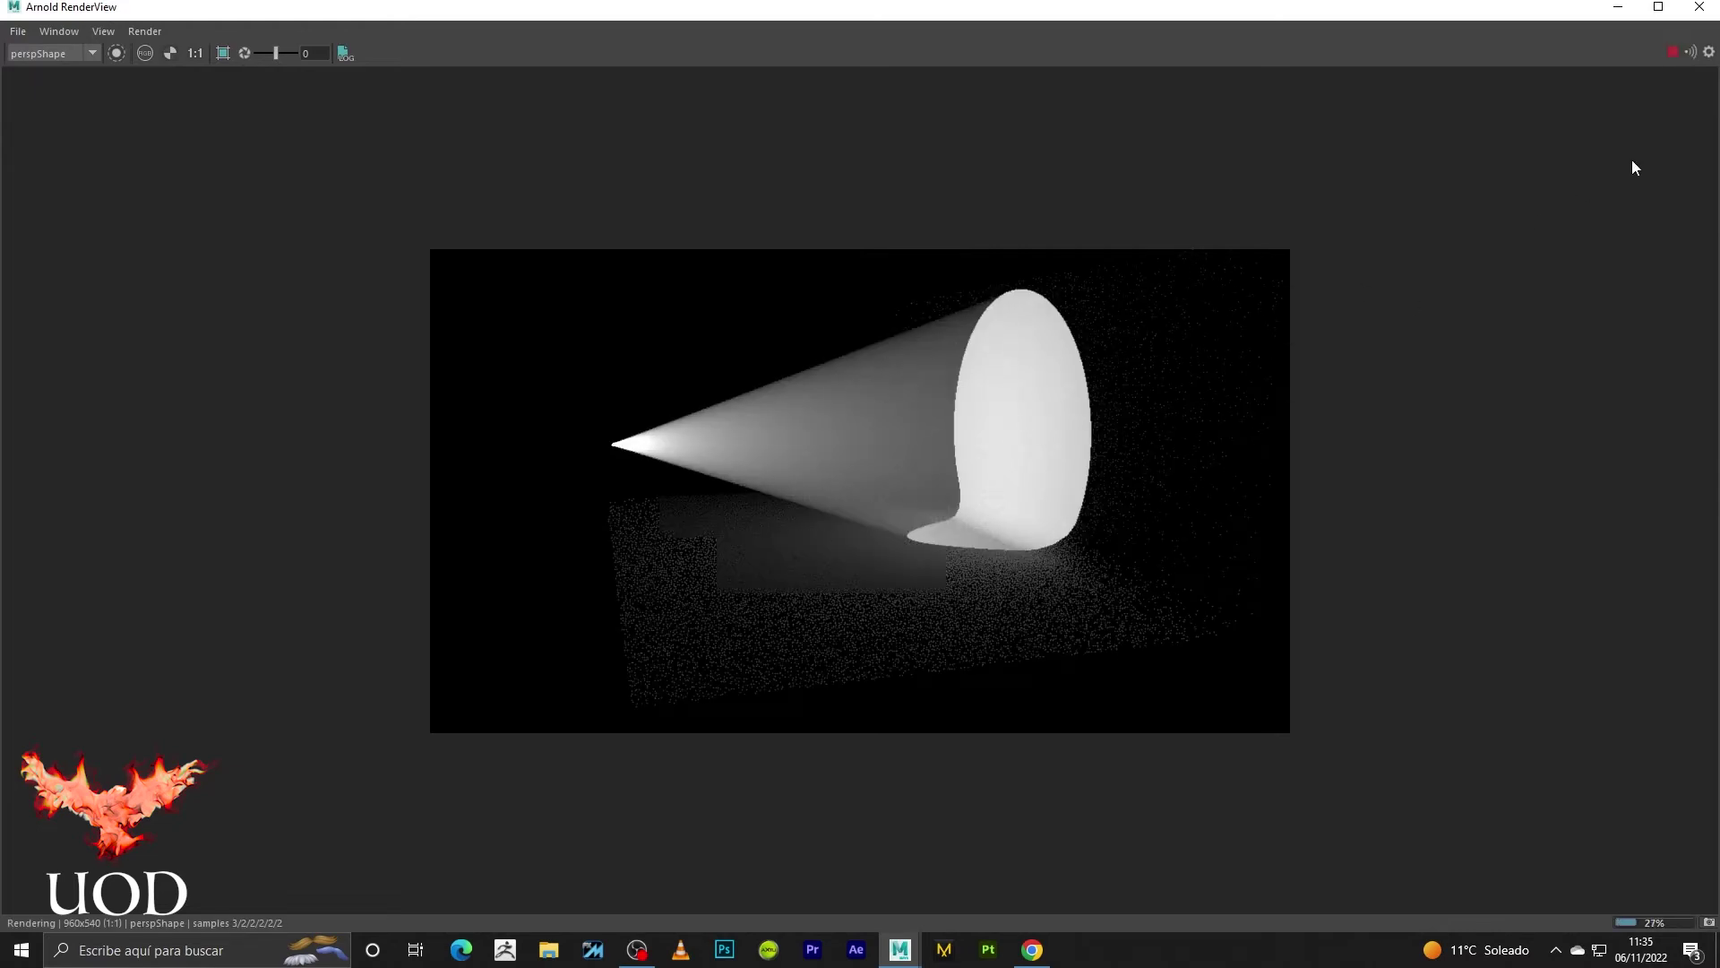
# - Set spotlight Penumbra Angle to 5.584 and Dropoff to about 3.3, watching the render update
pyautogui.moveTo(1352, 11); pyautogui.dragTo(1022, 547)
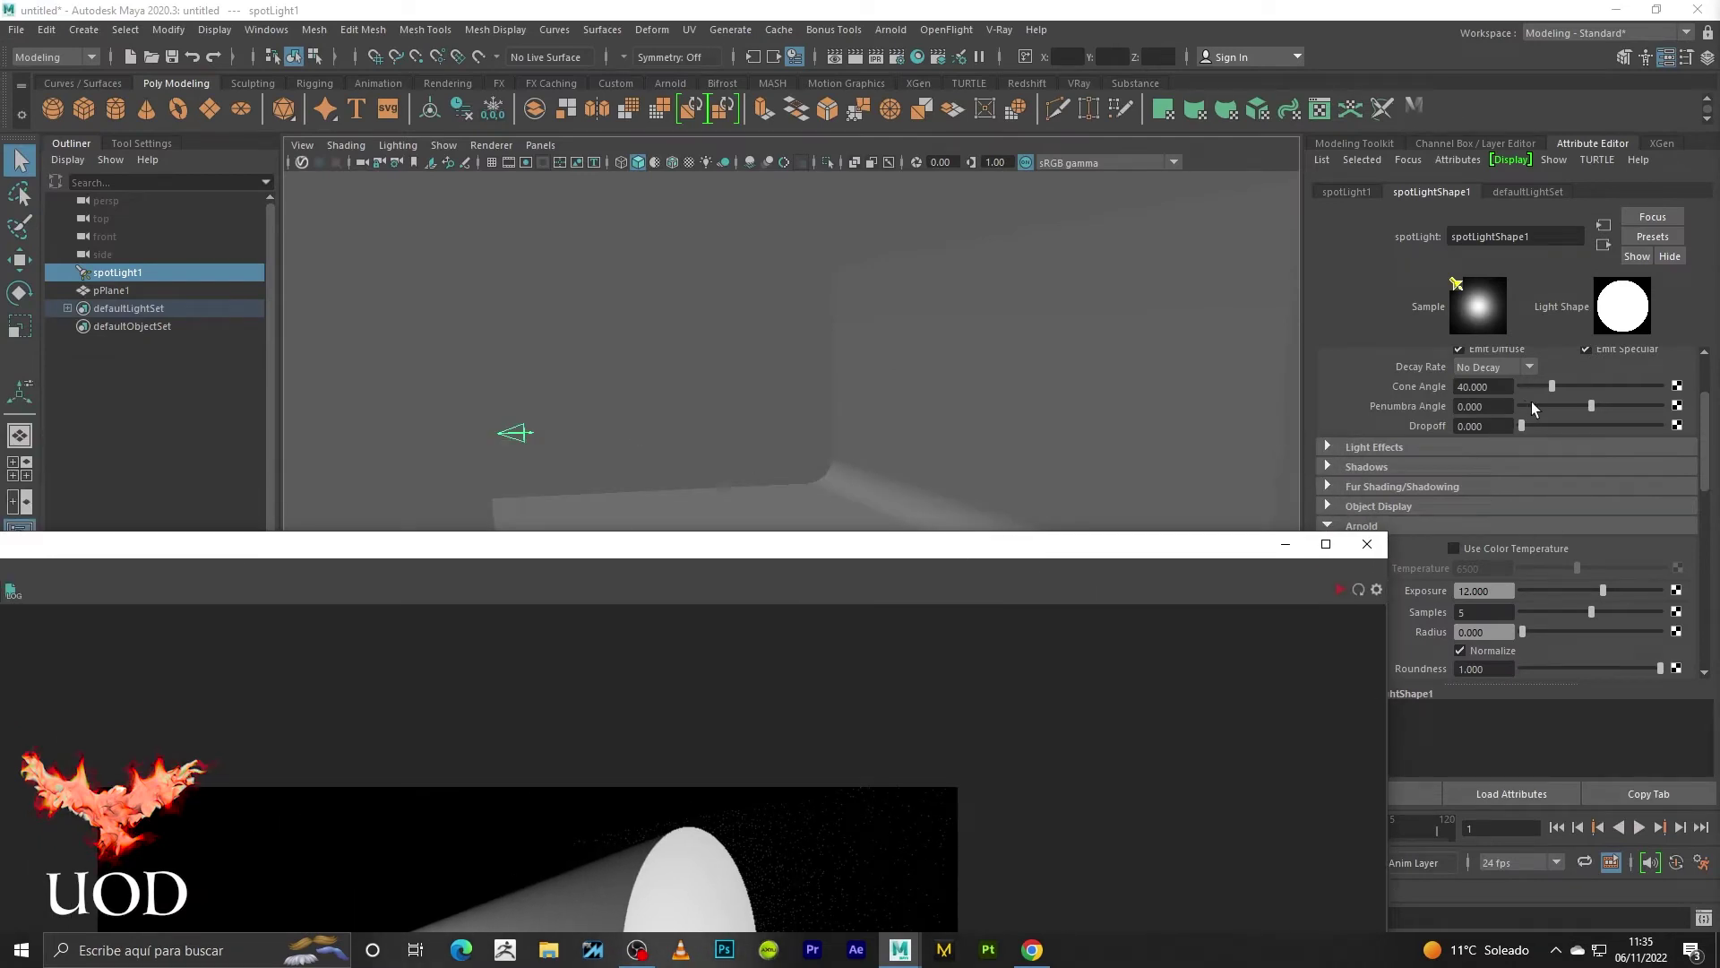
pyautogui.moveTo(1590, 406); pyautogui.dragTo(1629, 406)
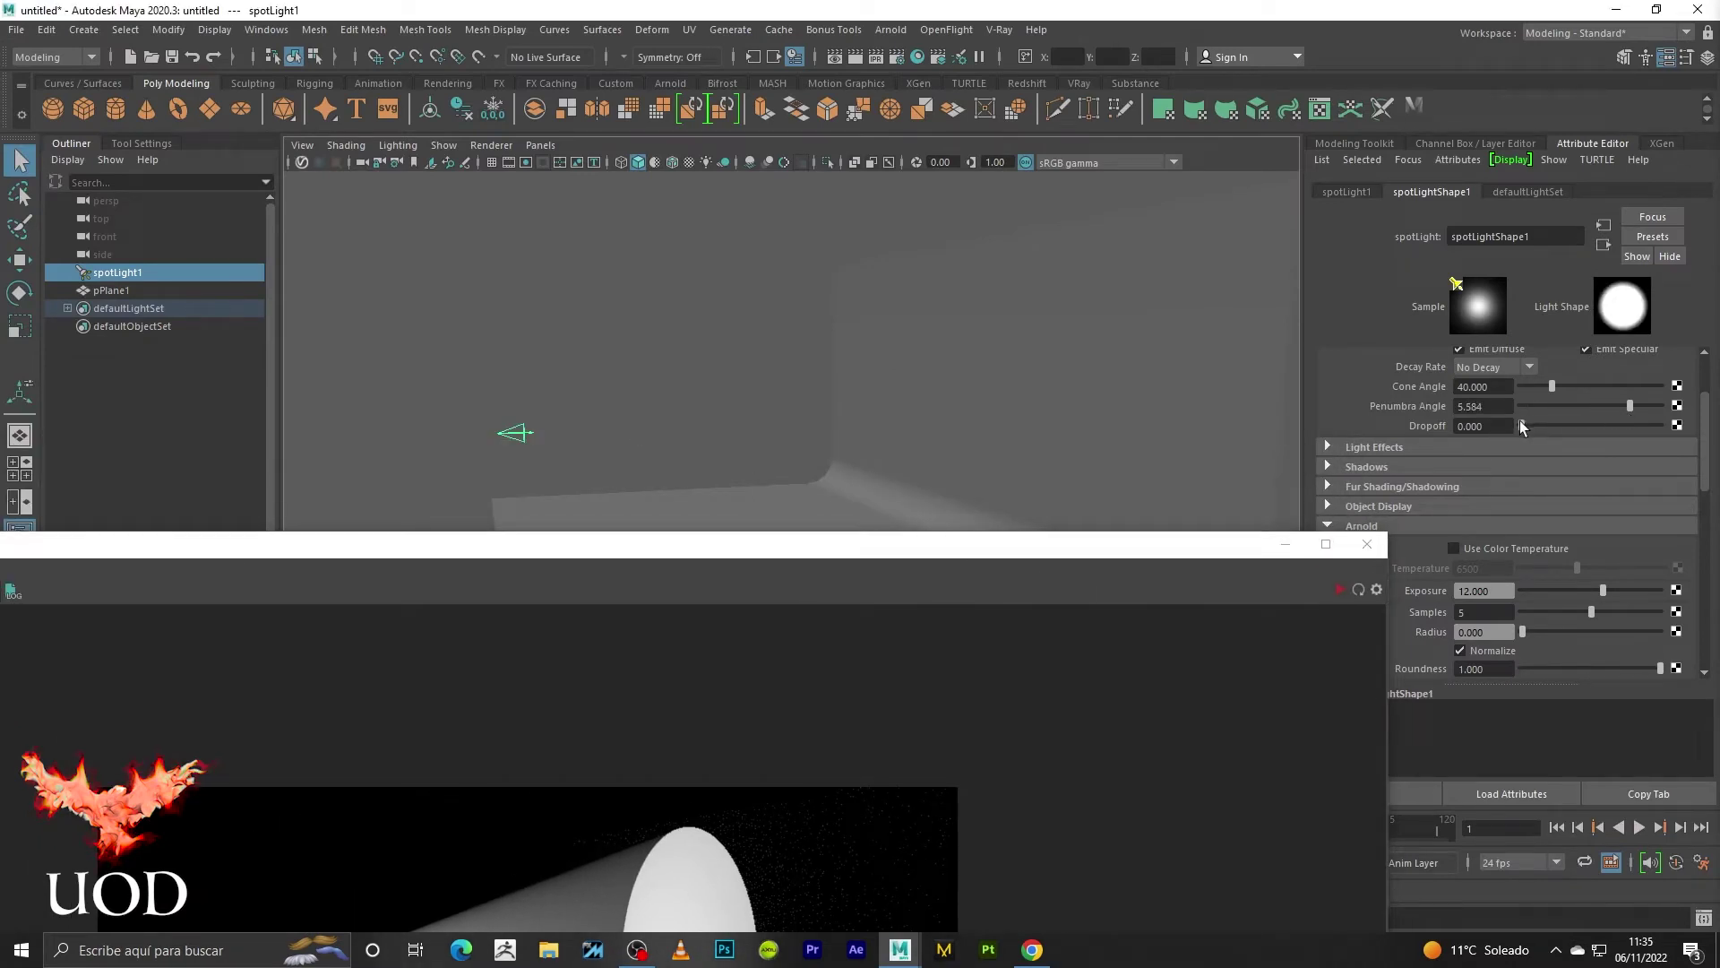
pyautogui.moveTo(1521, 425); pyautogui.dragTo(1535, 425)
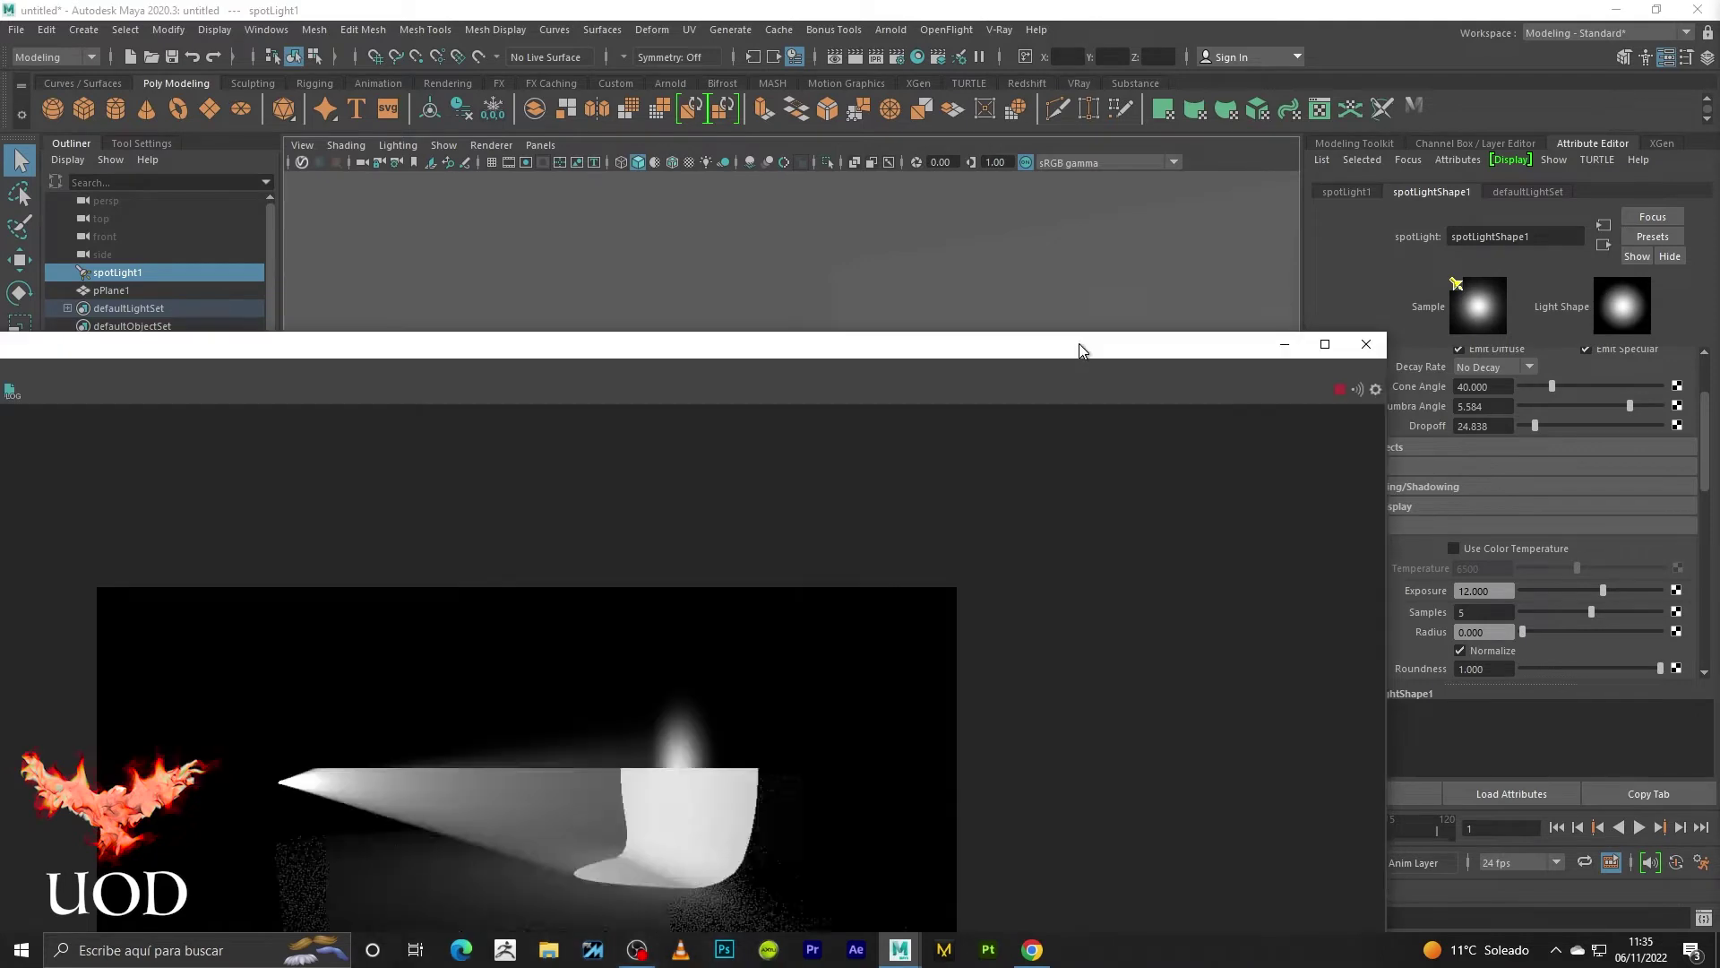
pyautogui.moveTo(1083, 542); pyautogui.dragTo(1081, 337)
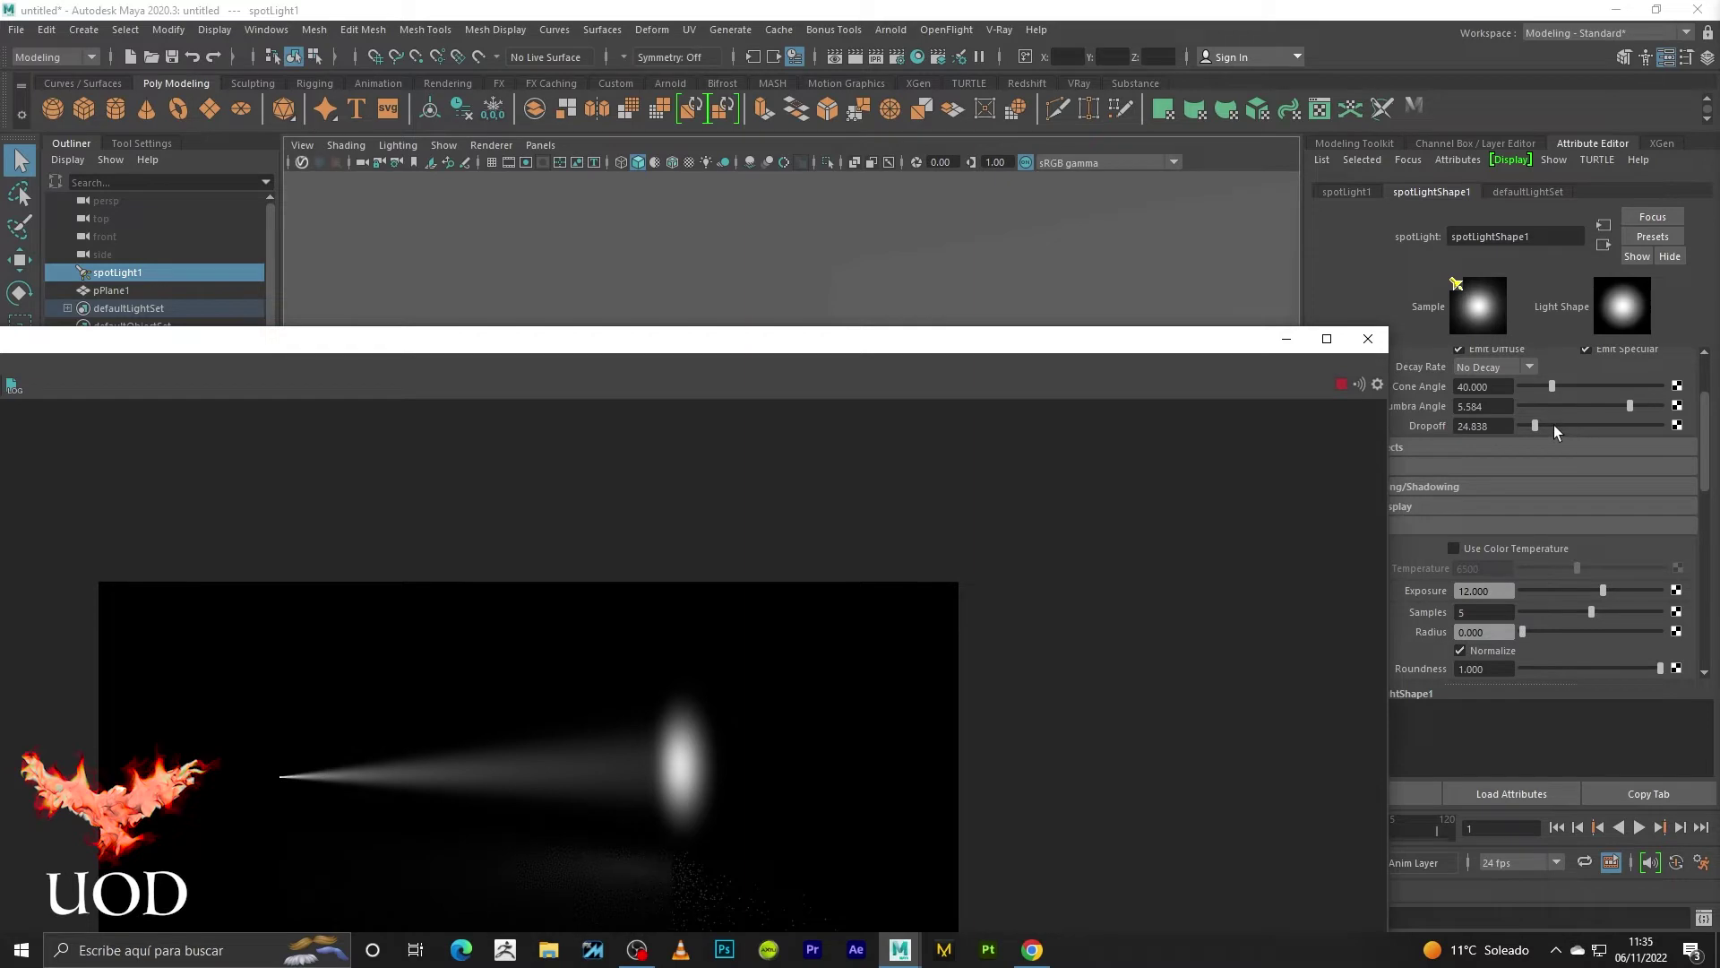
pyautogui.moveTo(1532, 423); pyautogui.dragTo(1521, 424)
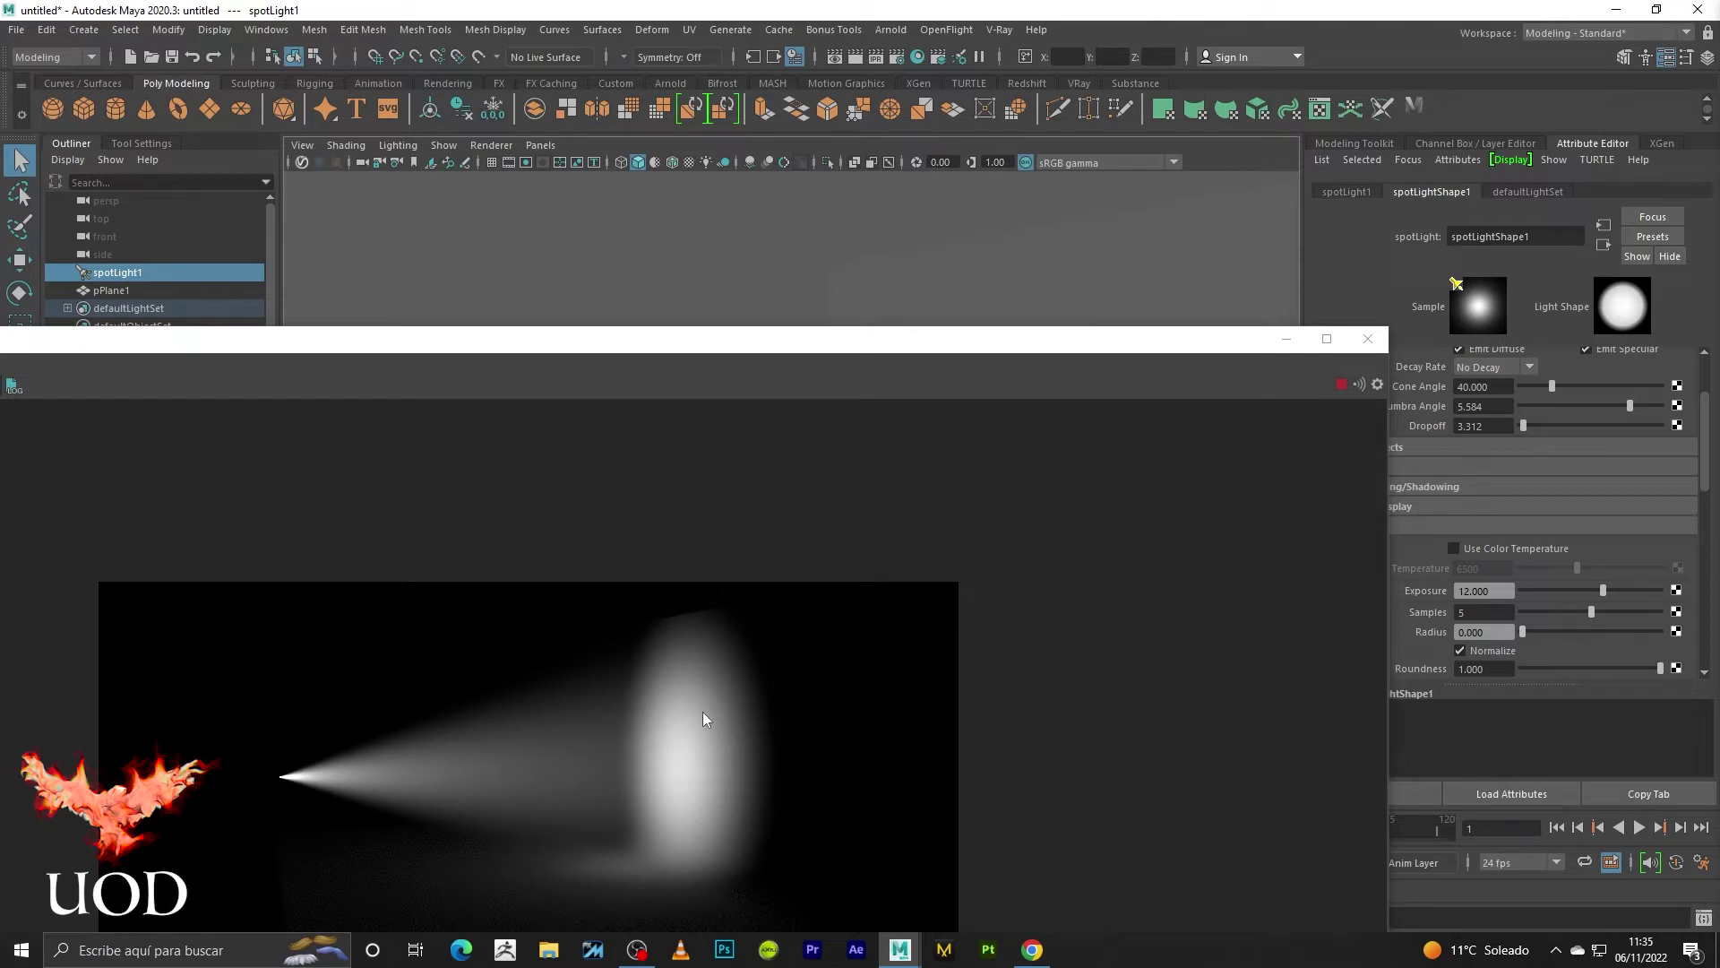
pyautogui.moveTo(702, 716); pyautogui.dragTo(735, 548)
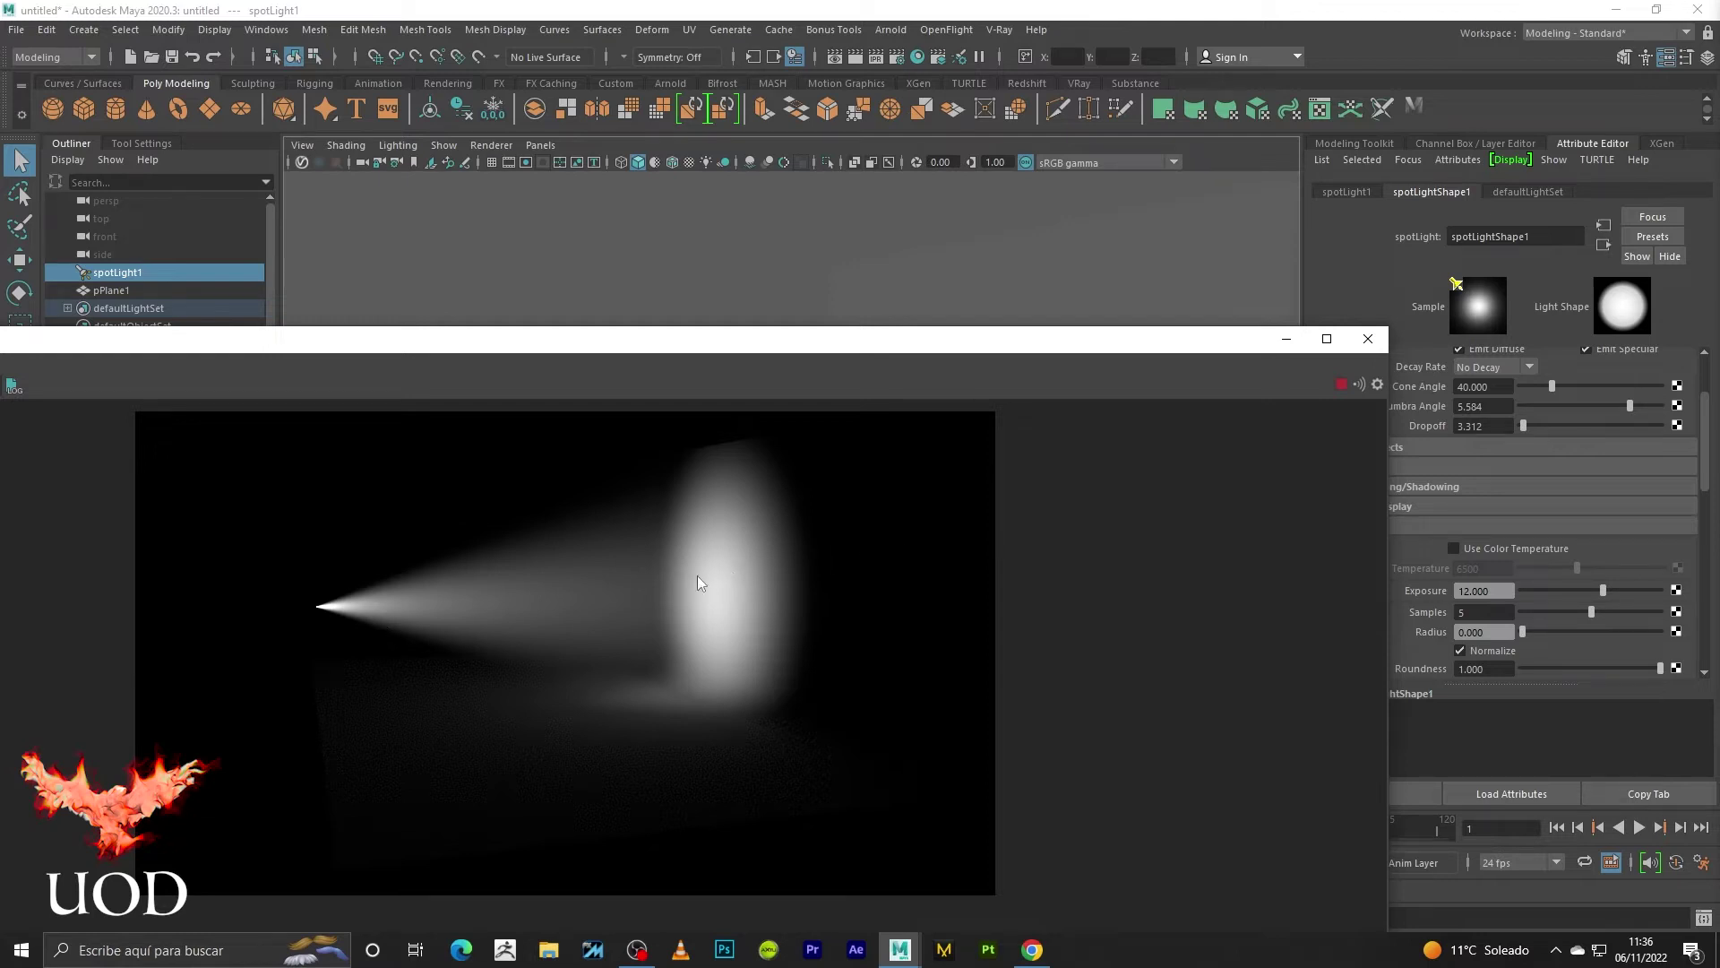
pyautogui.moveTo(1052, 365); pyautogui.dragTo(1223, 487)
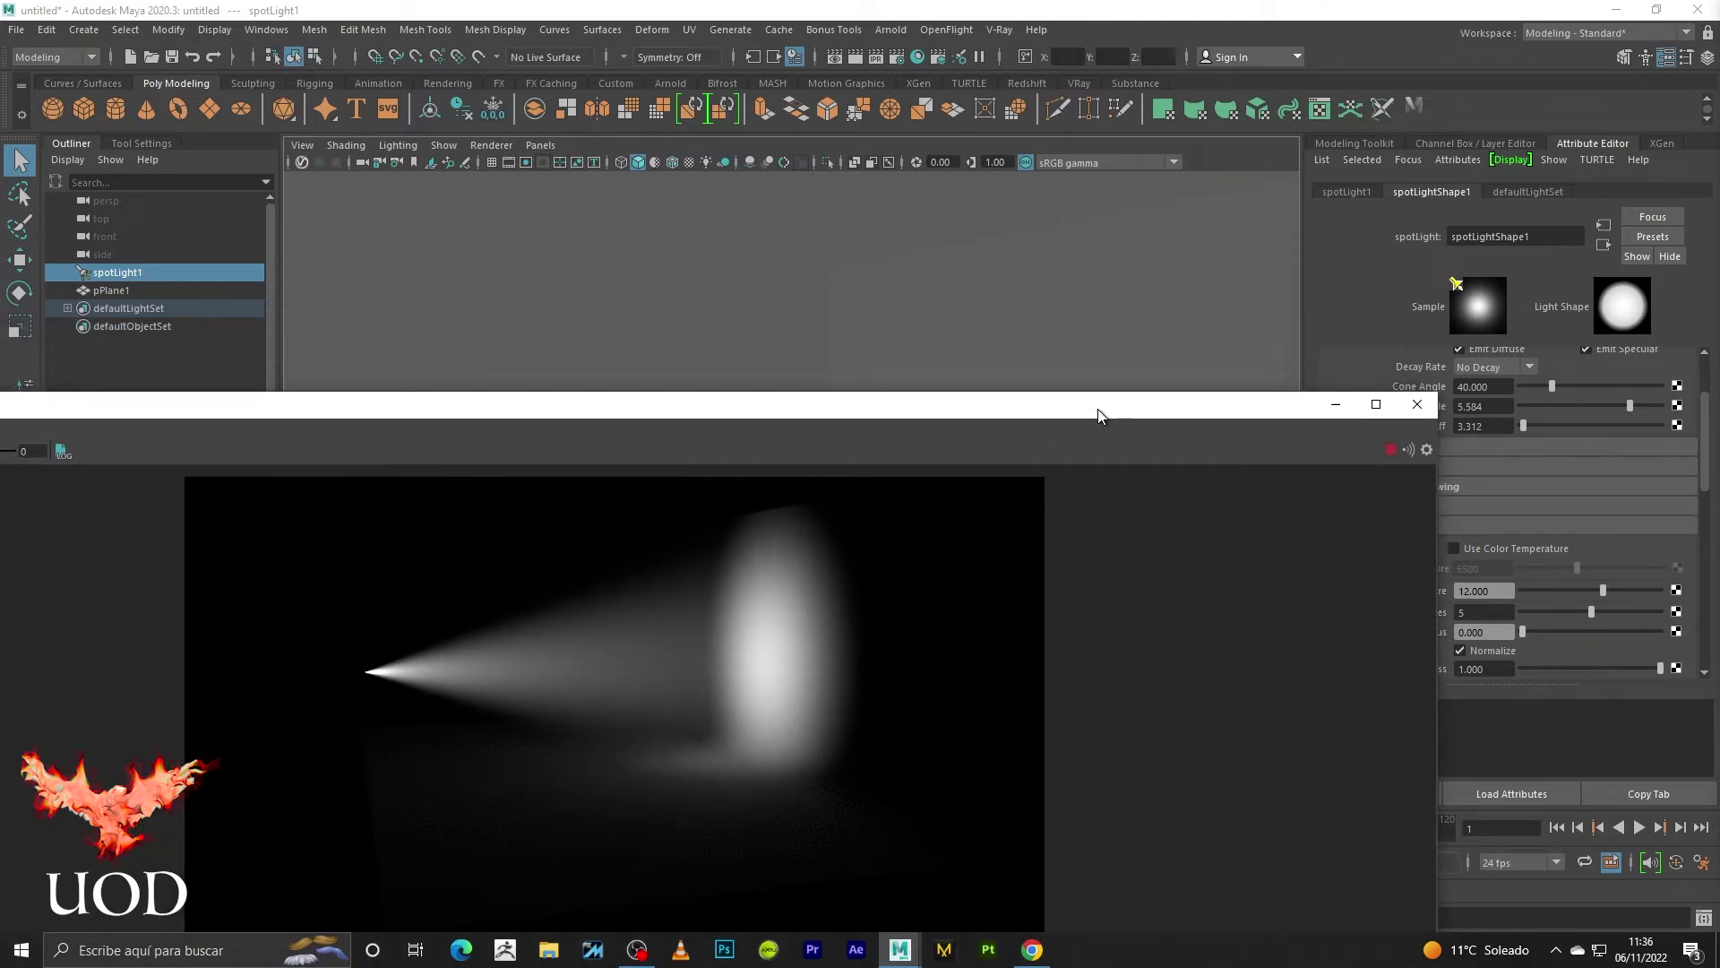
# - Slide the backdrop plane along Translate Z, bringing it forward to Z 0.288
pyautogui.click(866, 349)
pyautogui.press('w')
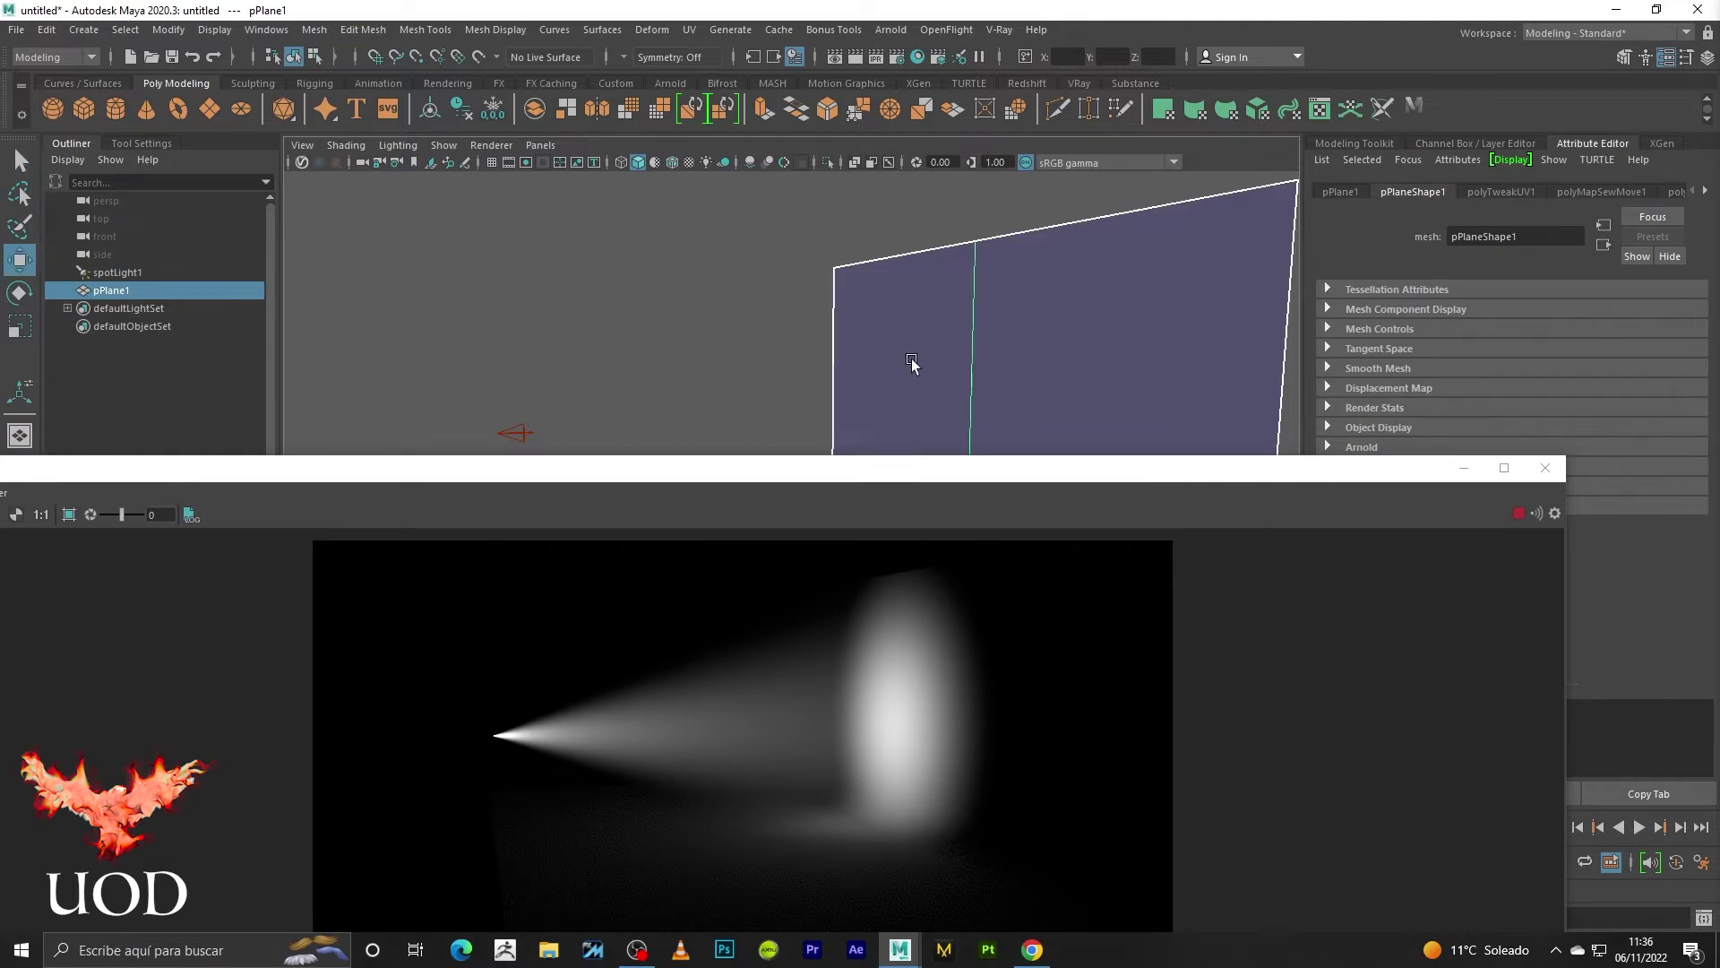
pyautogui.click(1708, 57)
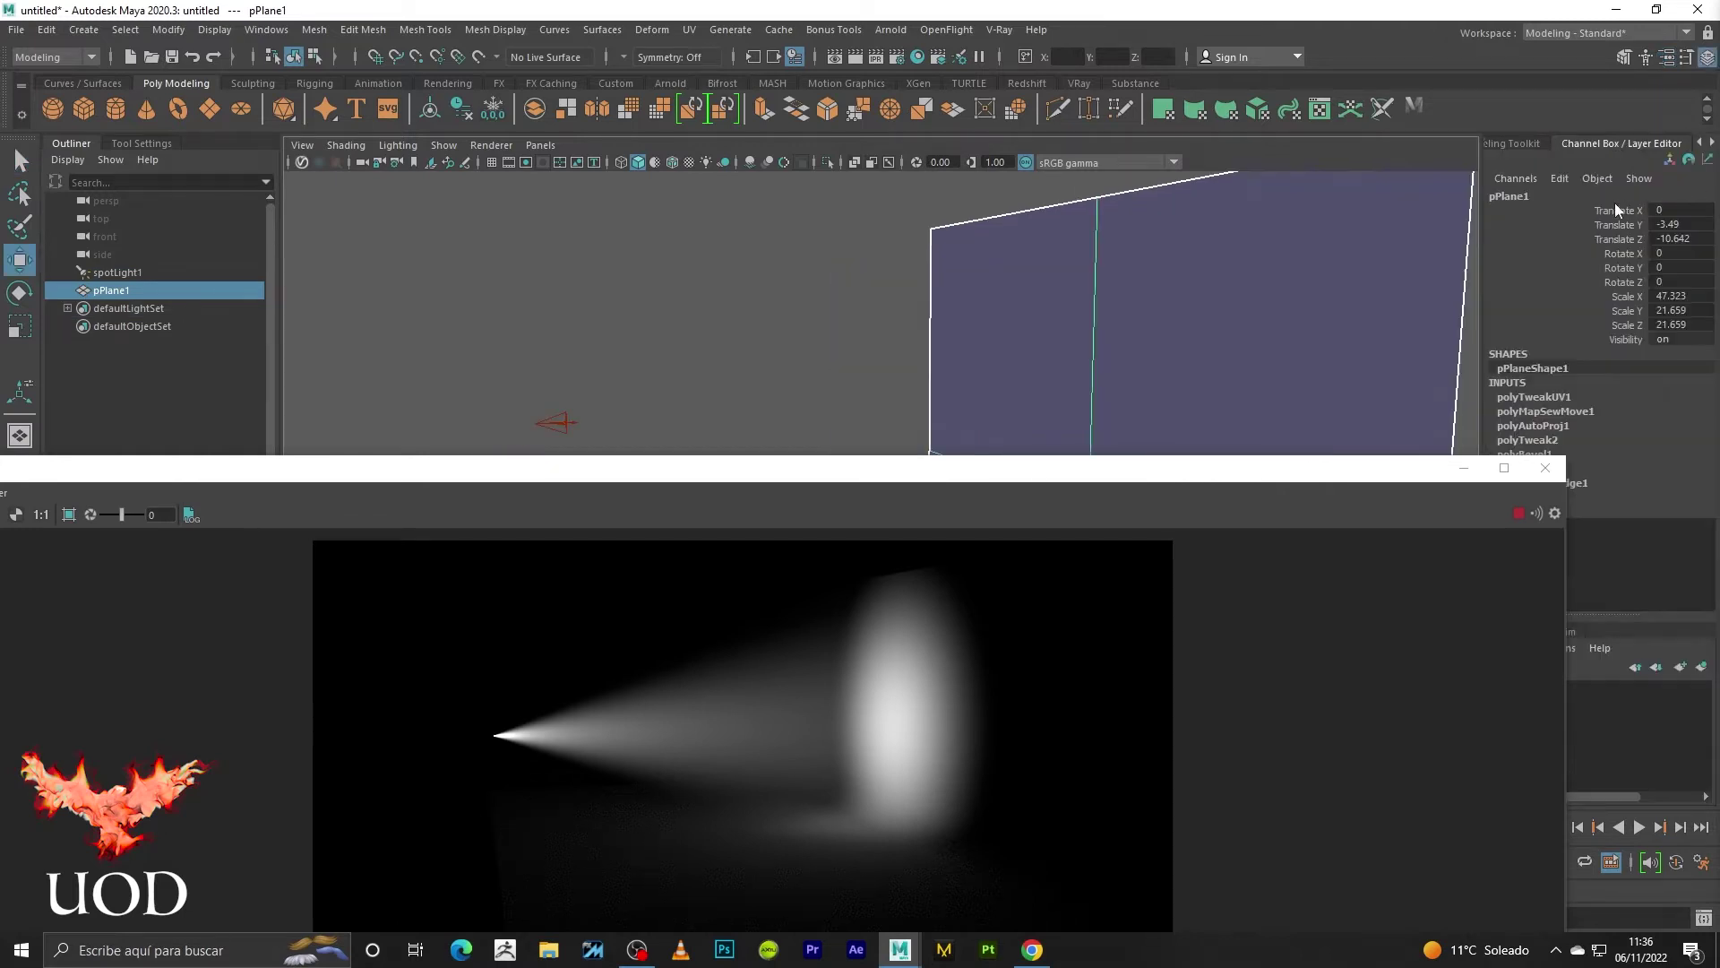
pyautogui.click(1618, 238)
pyautogui.moveTo(1164, 307)
pyautogui.mouseDown(button='middle')
pyautogui.moveTo(1021, 346)
pyautogui.moveTo(741, 358)
pyautogui.moveTo(837, 349)
pyautogui.moveTo(892, 373)
pyautogui.mouseUp(button='middle')
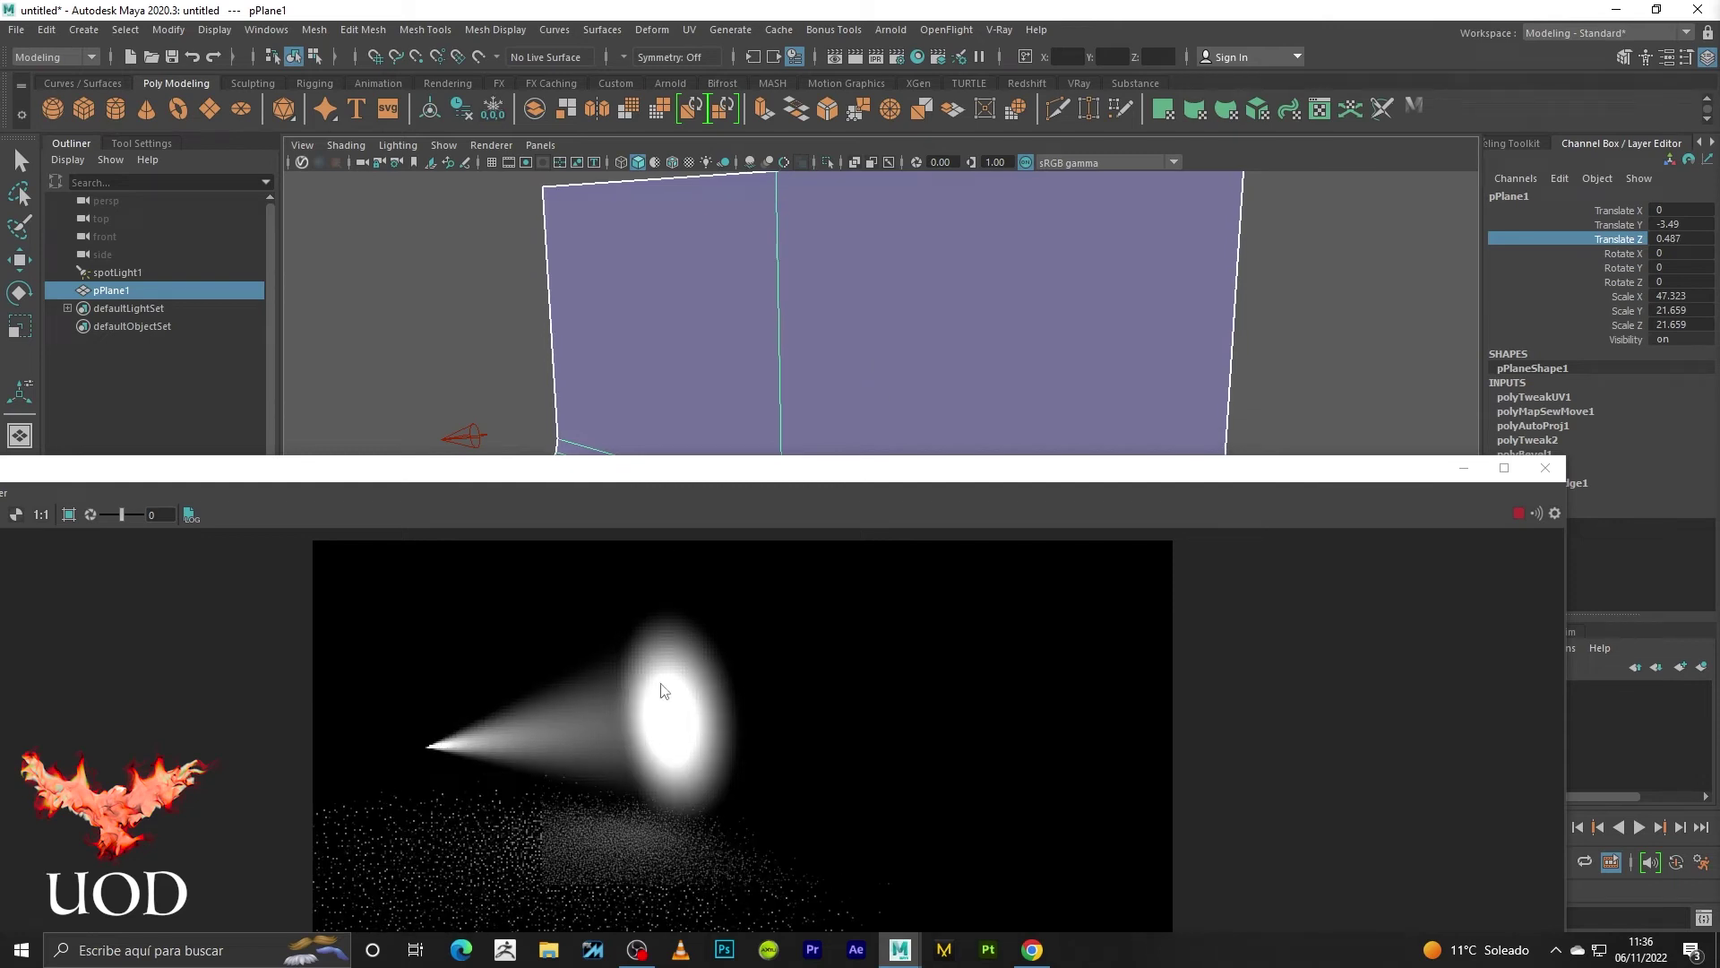
pyautogui.moveTo(905, 350); pyautogui.dragTo(1325, 288, button='middle')
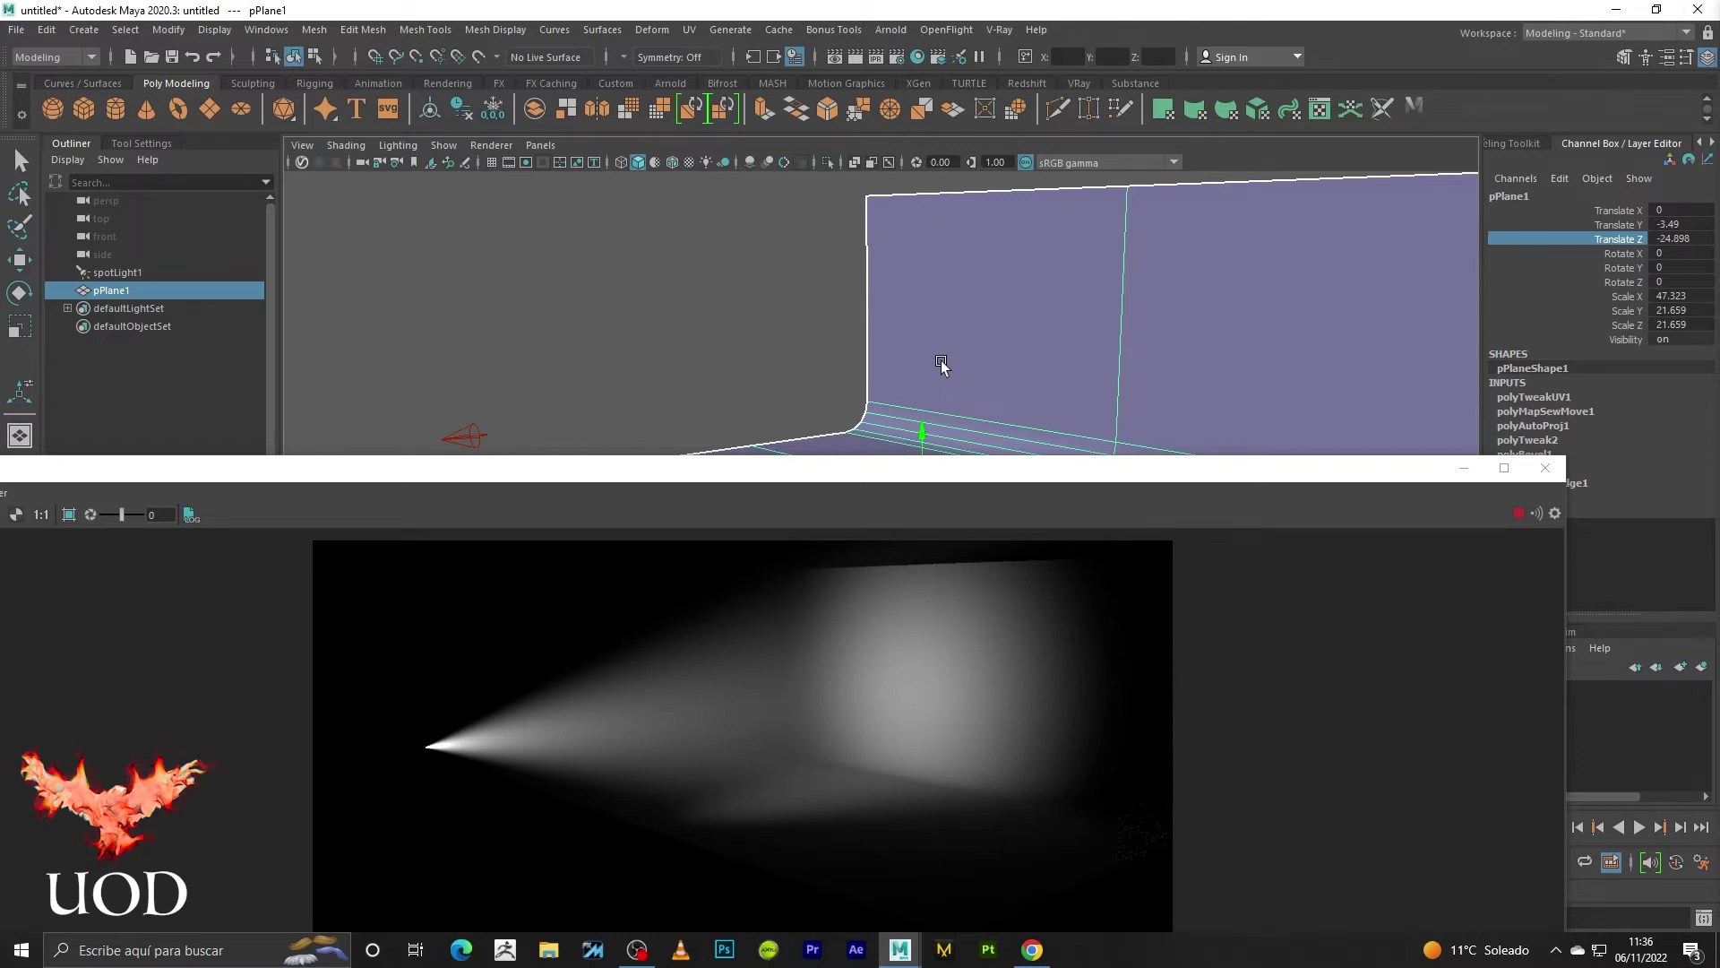
pyautogui.keyDown('alt'); pyautogui.moveTo(941, 365); pyautogui.dragTo(581, 439); pyautogui.keyUp('alt')
pyautogui.moveTo(580, 439); pyautogui.dragTo(547, 445, button='middle')
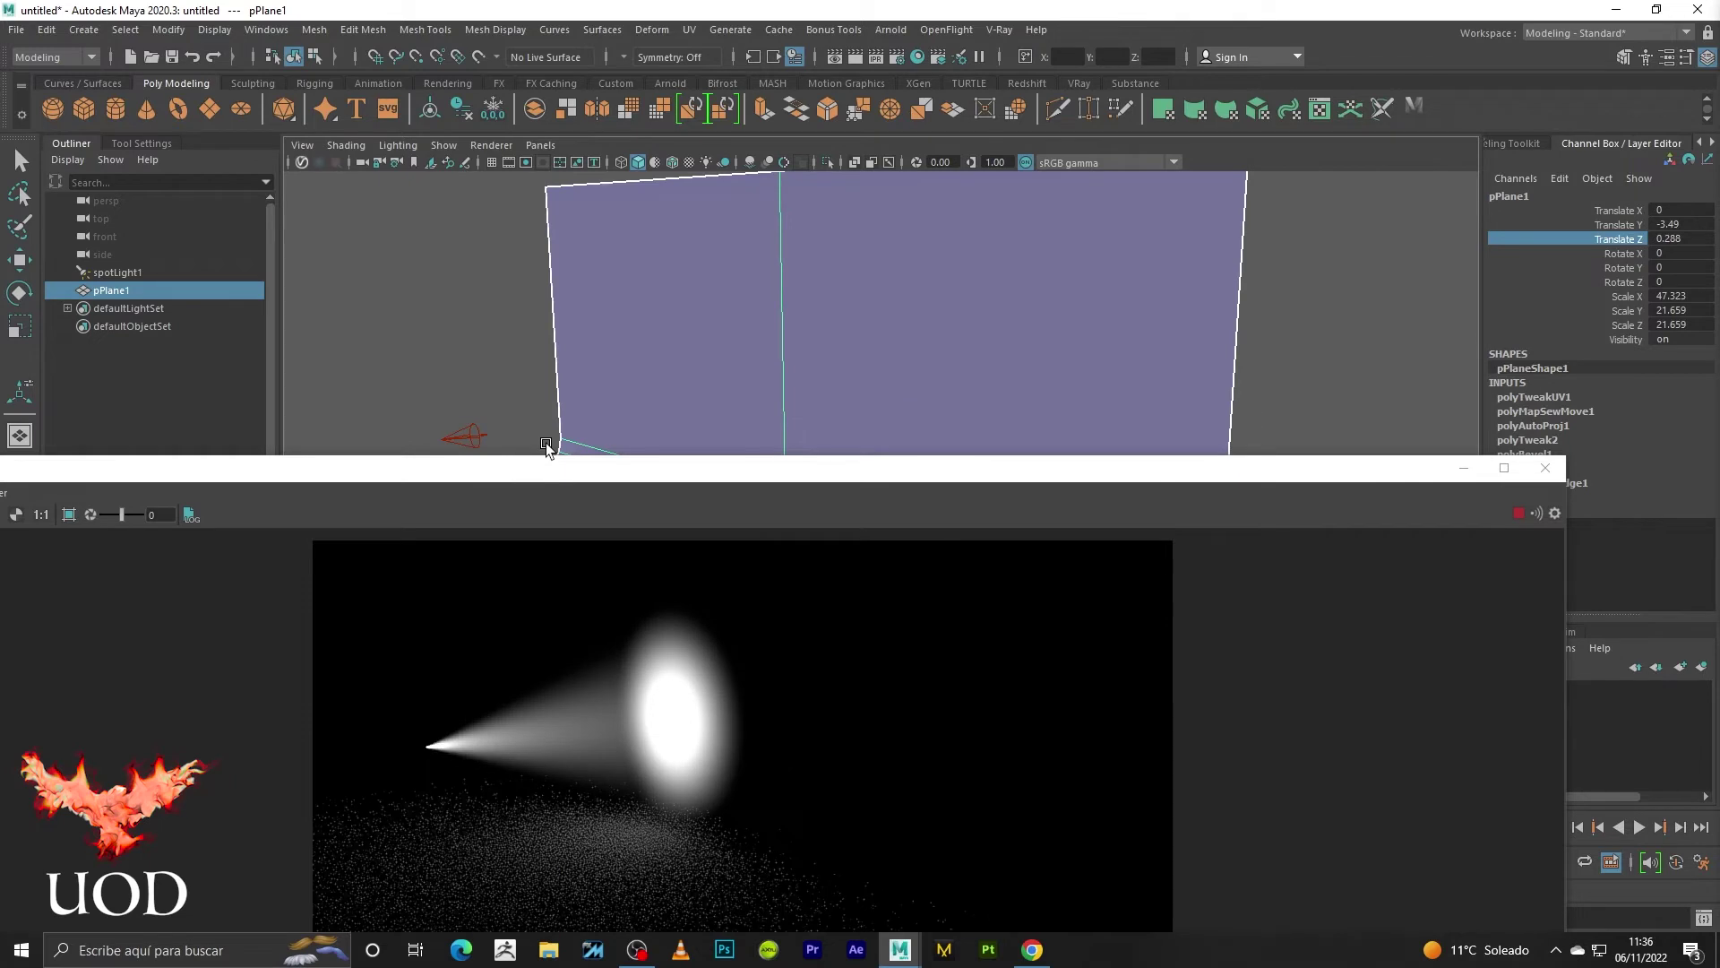
# - Move the plane to Z 5.29, then push it back to Z -25.385 and minimize the render view
pyautogui.scroll(-2, 782, 409)
pyautogui.scroll(-2, 781, 408)
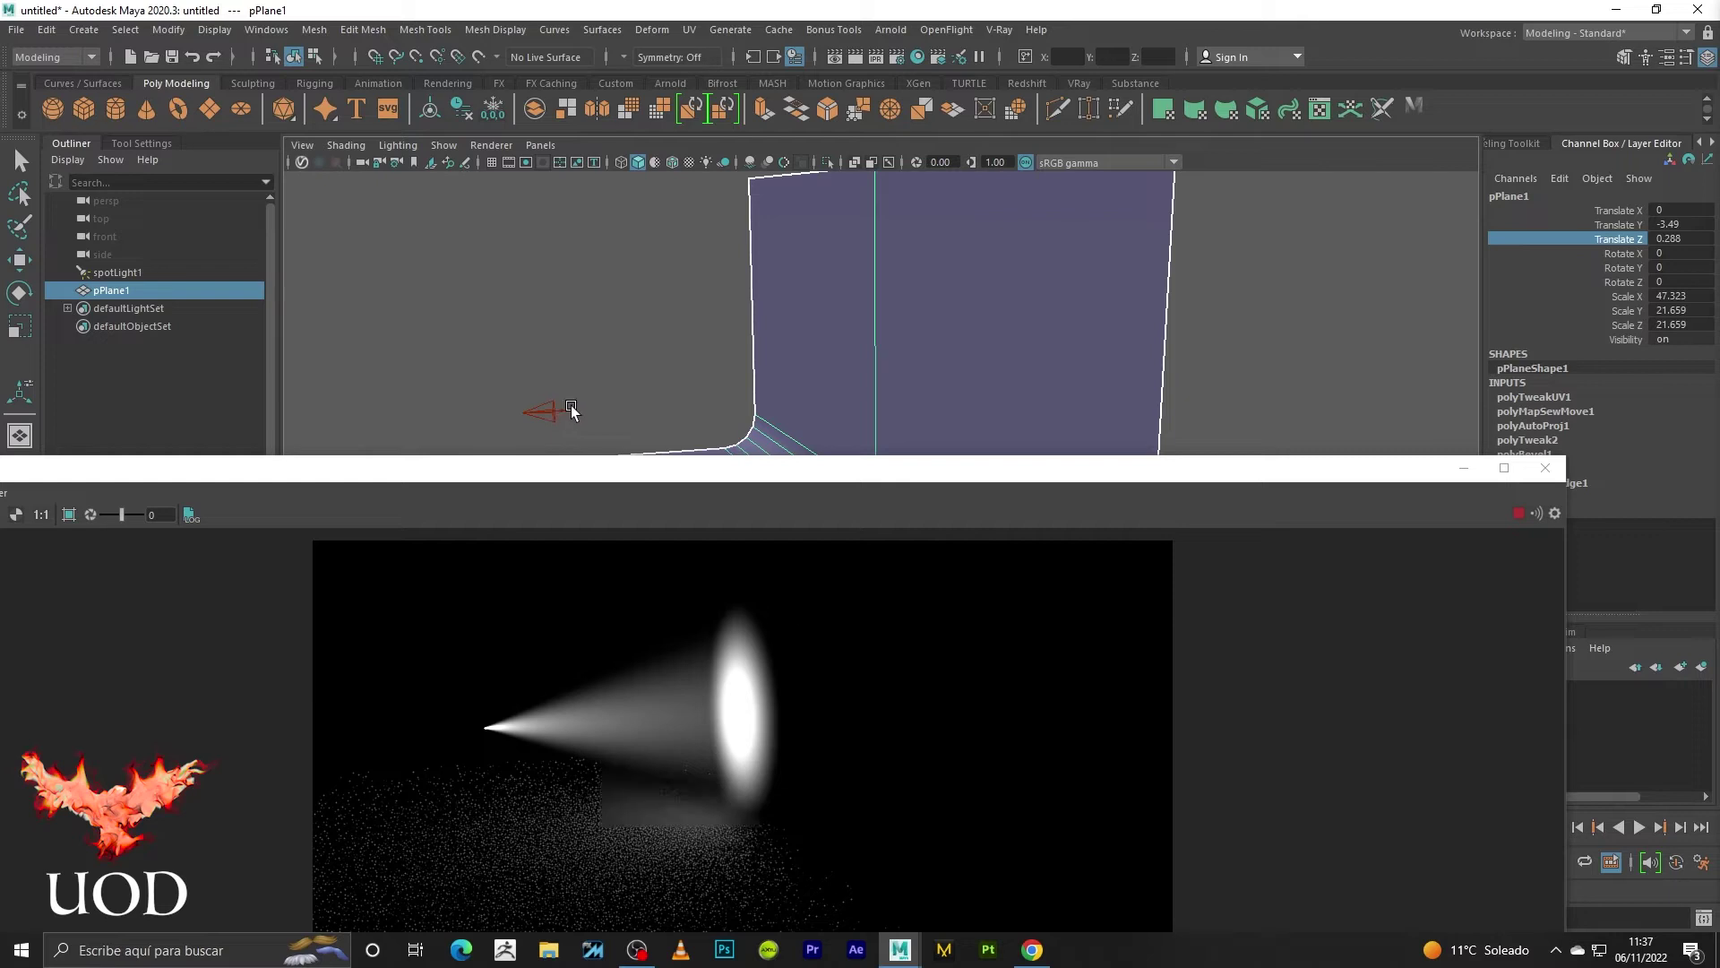
pyautogui.moveTo(869, 355); pyautogui.dragTo(871, 358, button='middle')
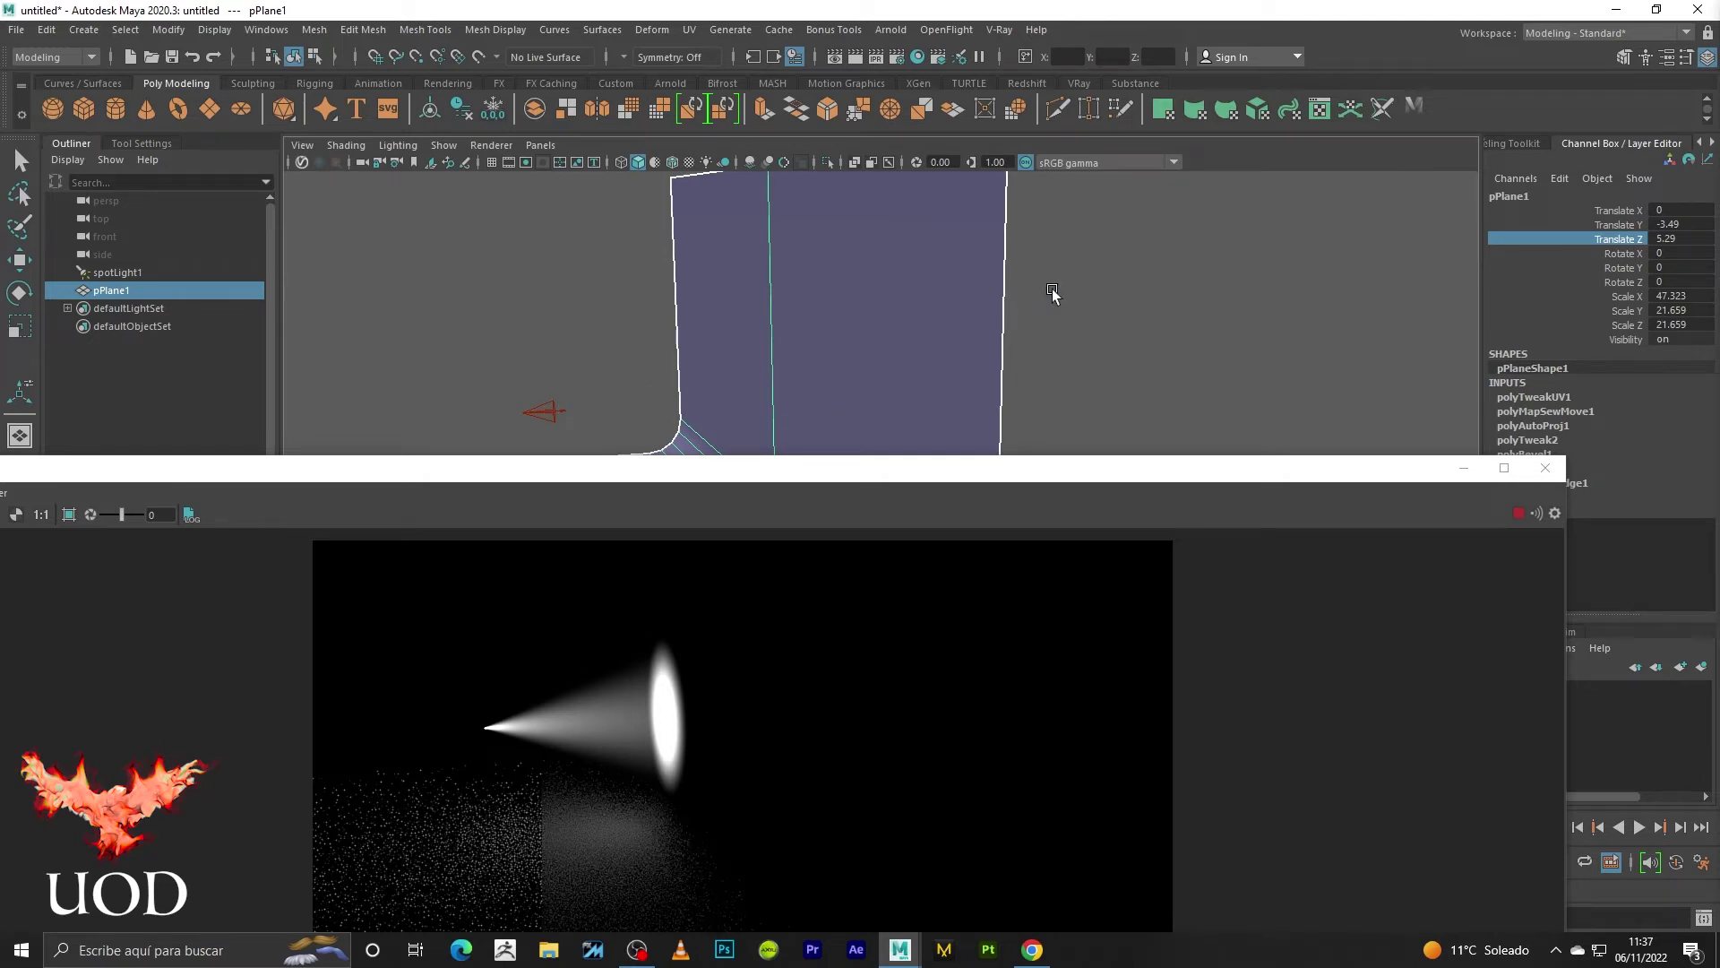
pyautogui.moveTo(1069, 289); pyautogui.dragTo(1095, 285, button='middle')
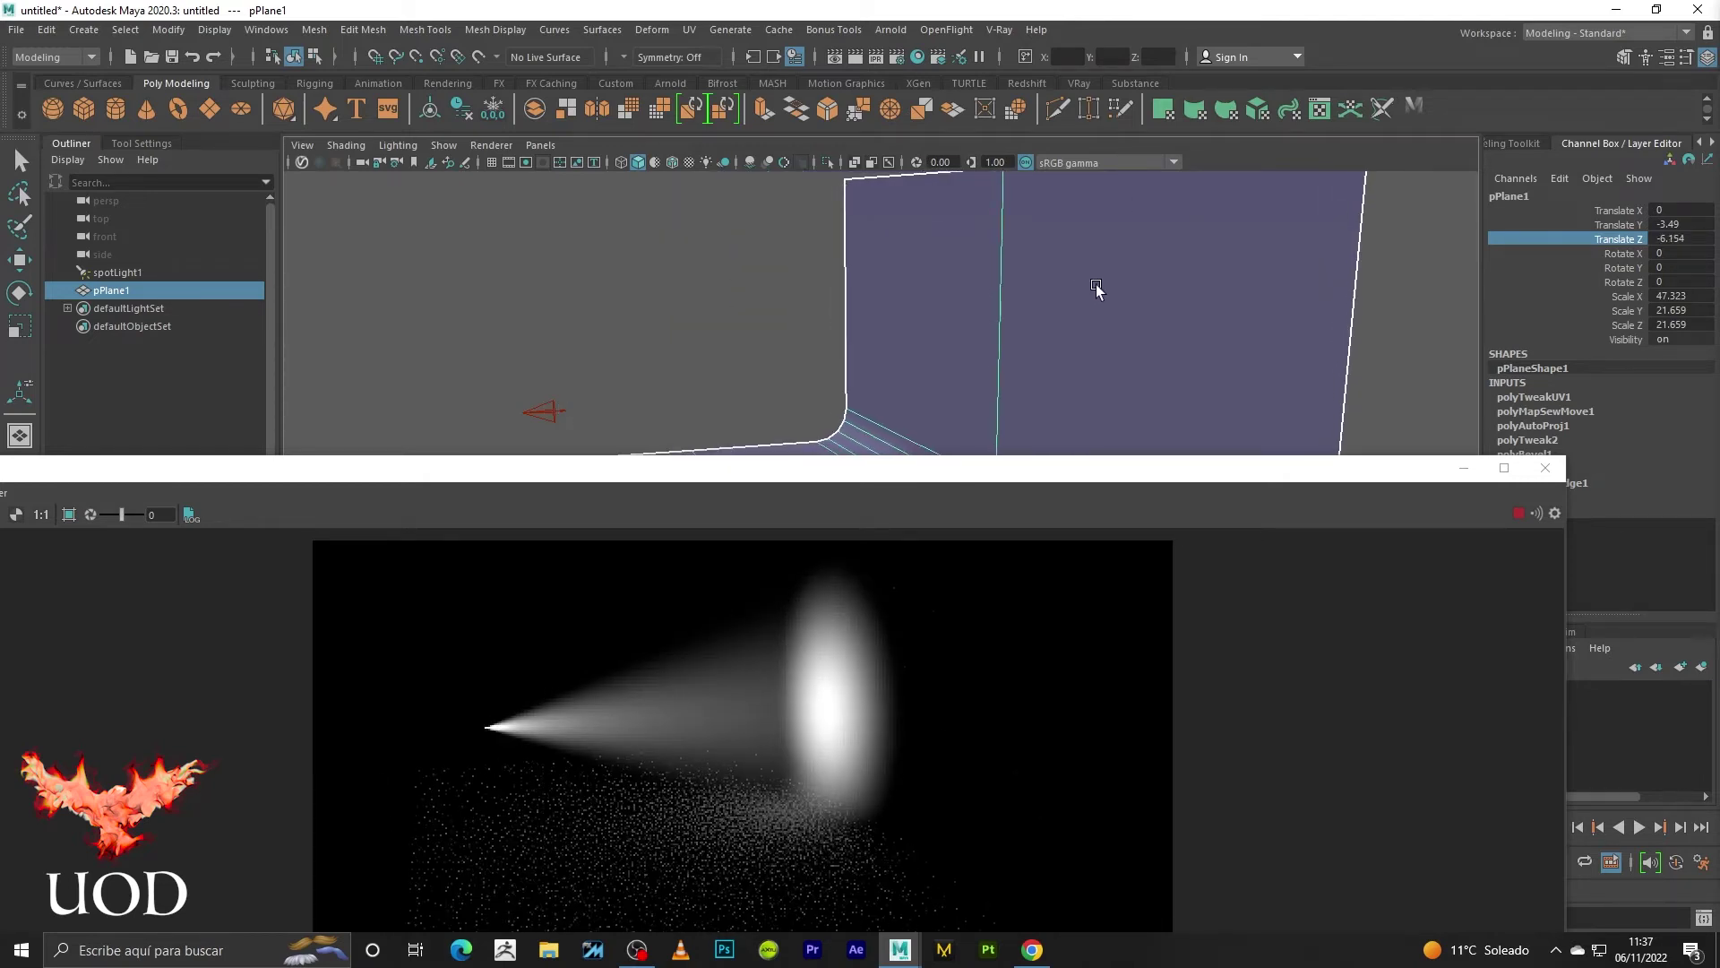
pyautogui.moveTo(1095, 283); pyautogui.dragTo(1318, 277, button='middle')
pyautogui.moveTo(1369, 279); pyautogui.dragTo(1547, 272, button='middle')
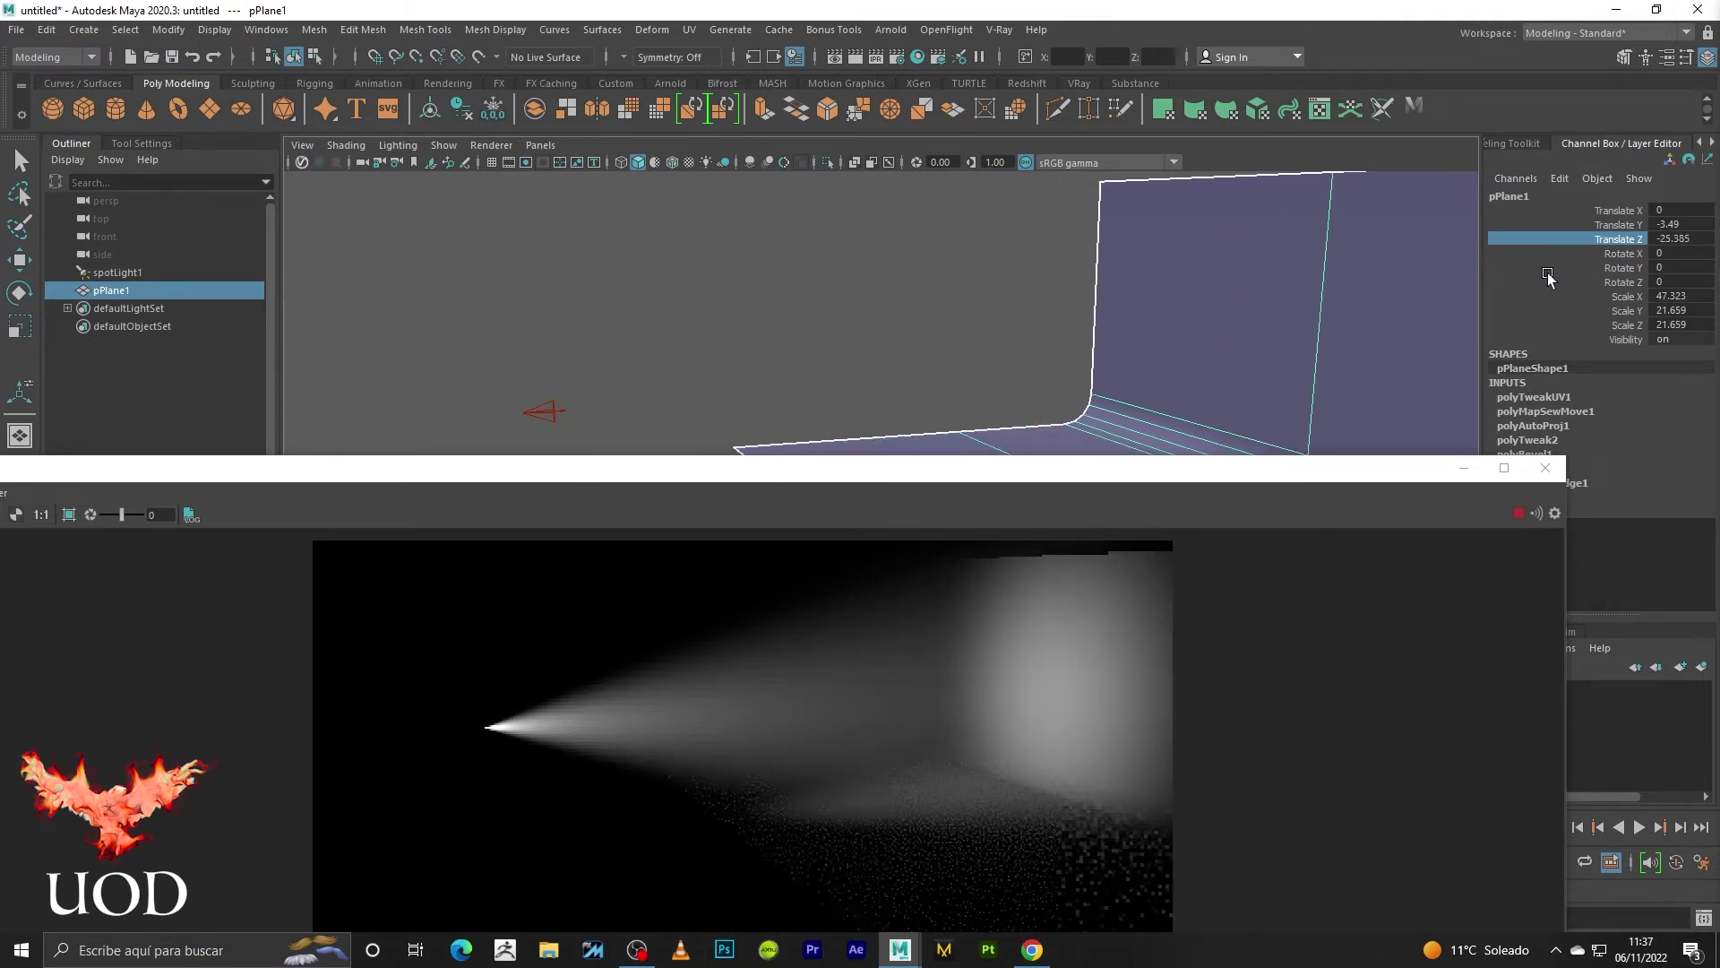
pyautogui.click(1463, 468)
# - Minimize the render preview window
pyautogui.click(894, 242)
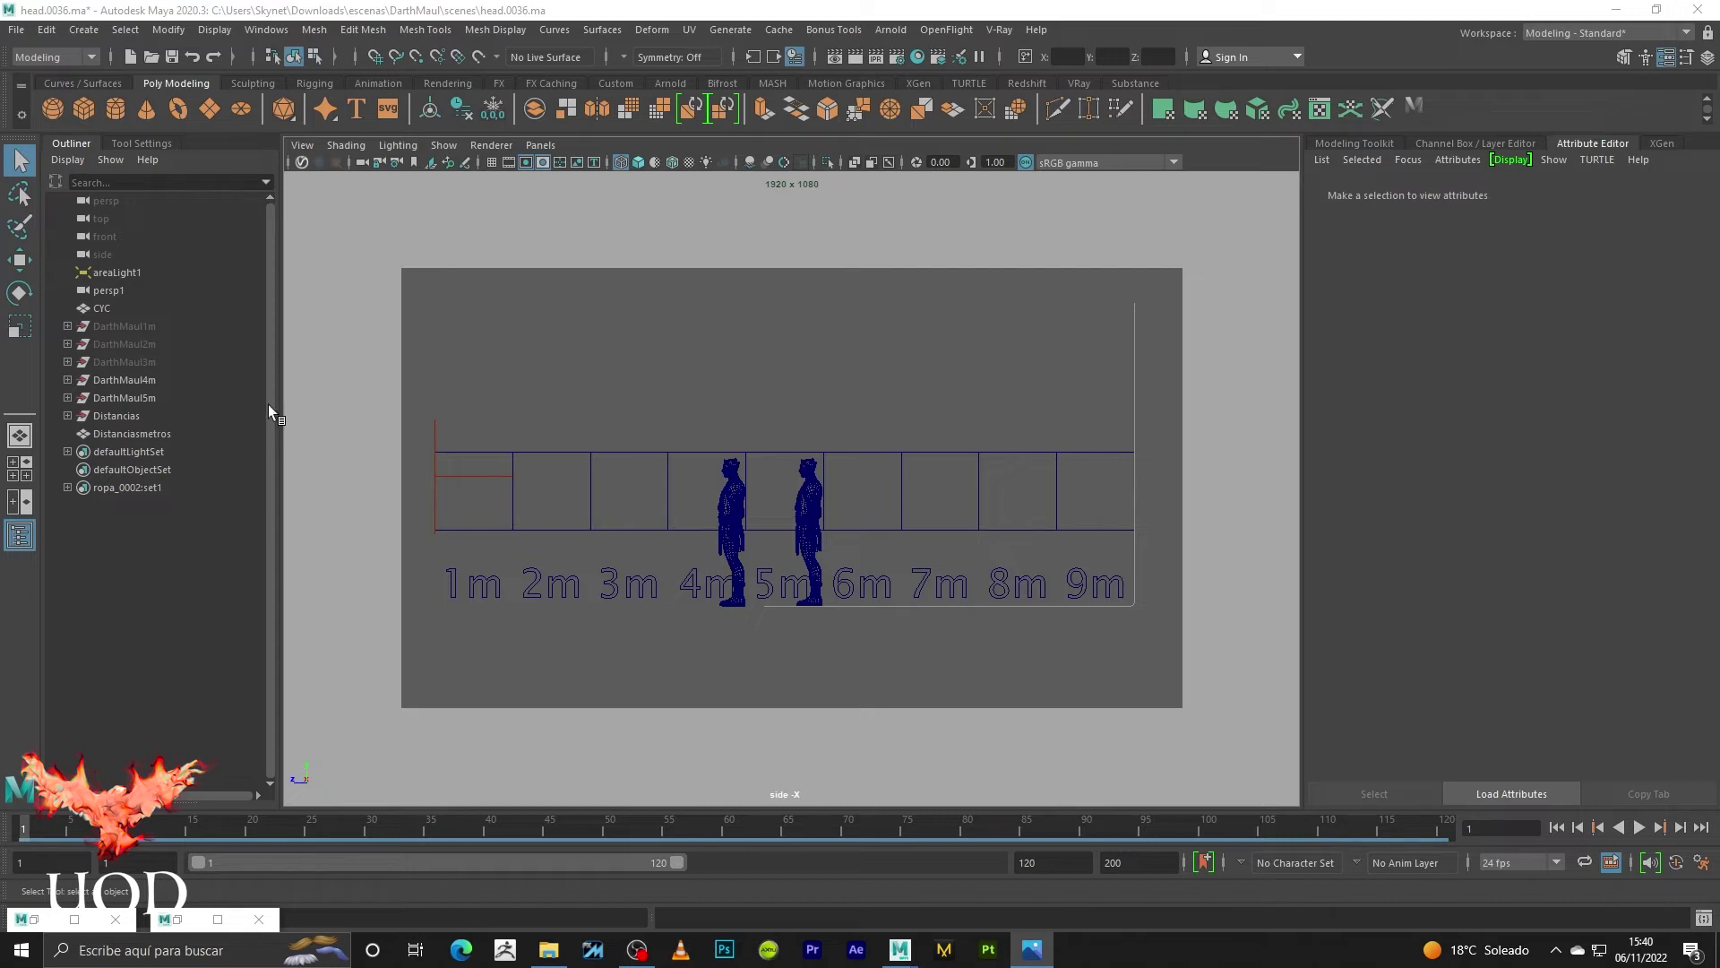
# - Unhide DarthMaul1m, 2m and 3m and frame the figures in side view
pyautogui.click(129, 344)
pyautogui.press('h')
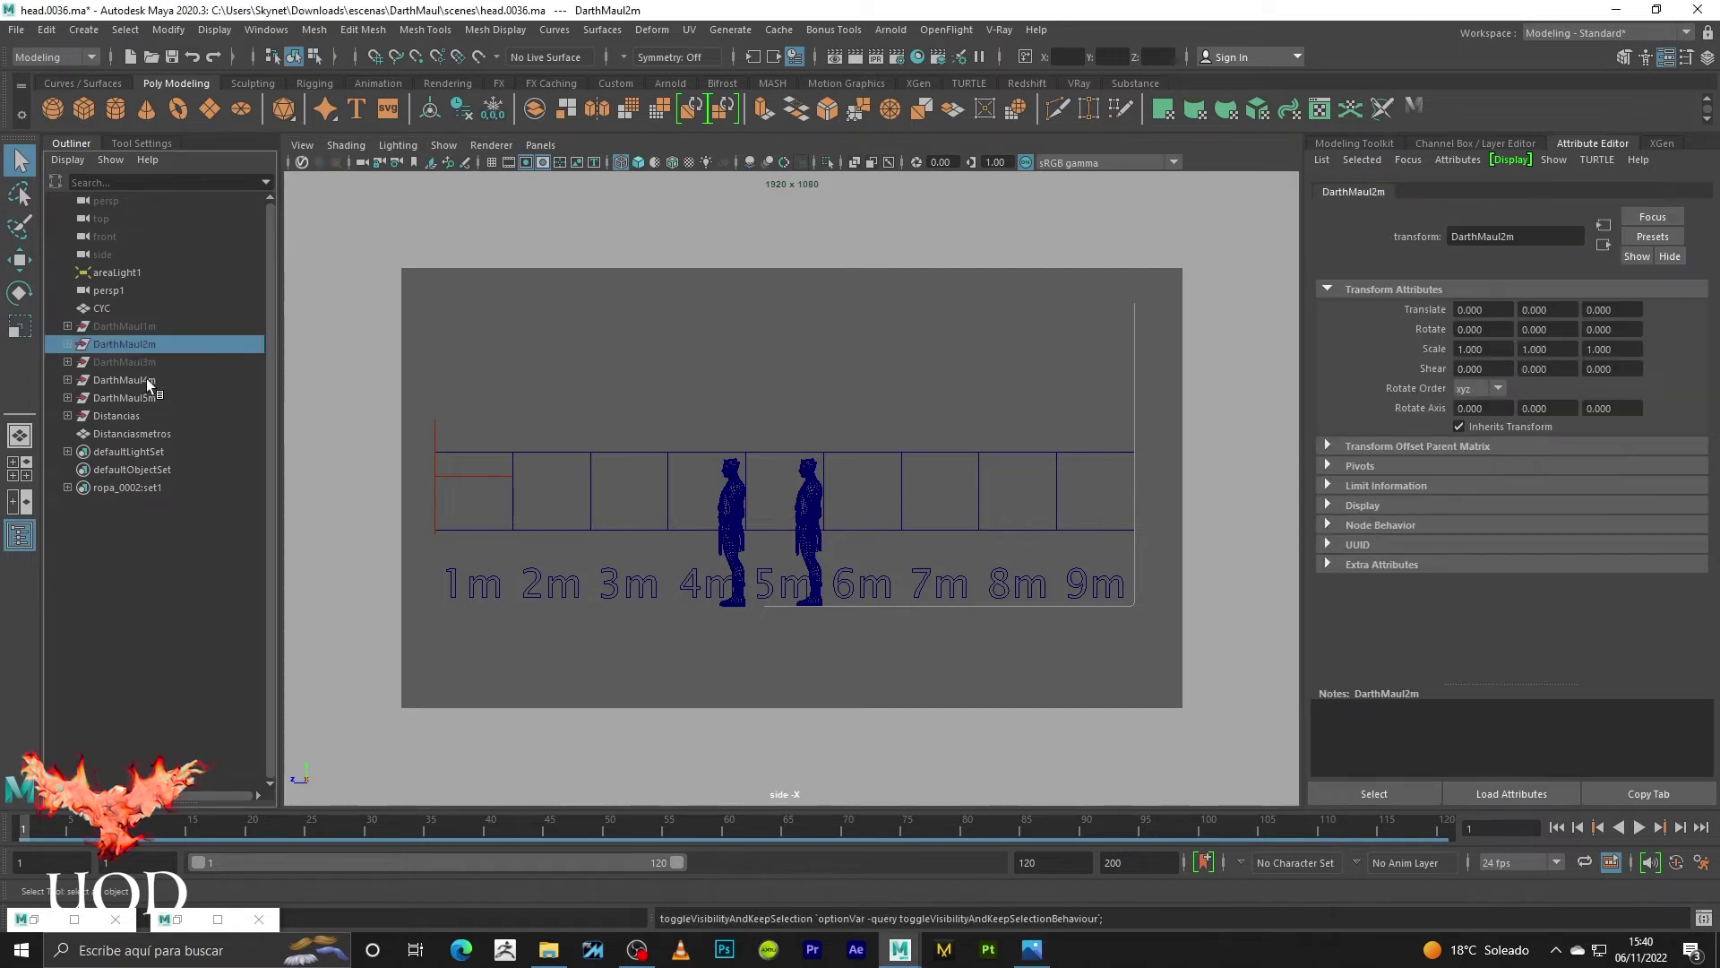
pyautogui.click(136, 360)
pyautogui.press('h')
pyautogui.click(136, 324)
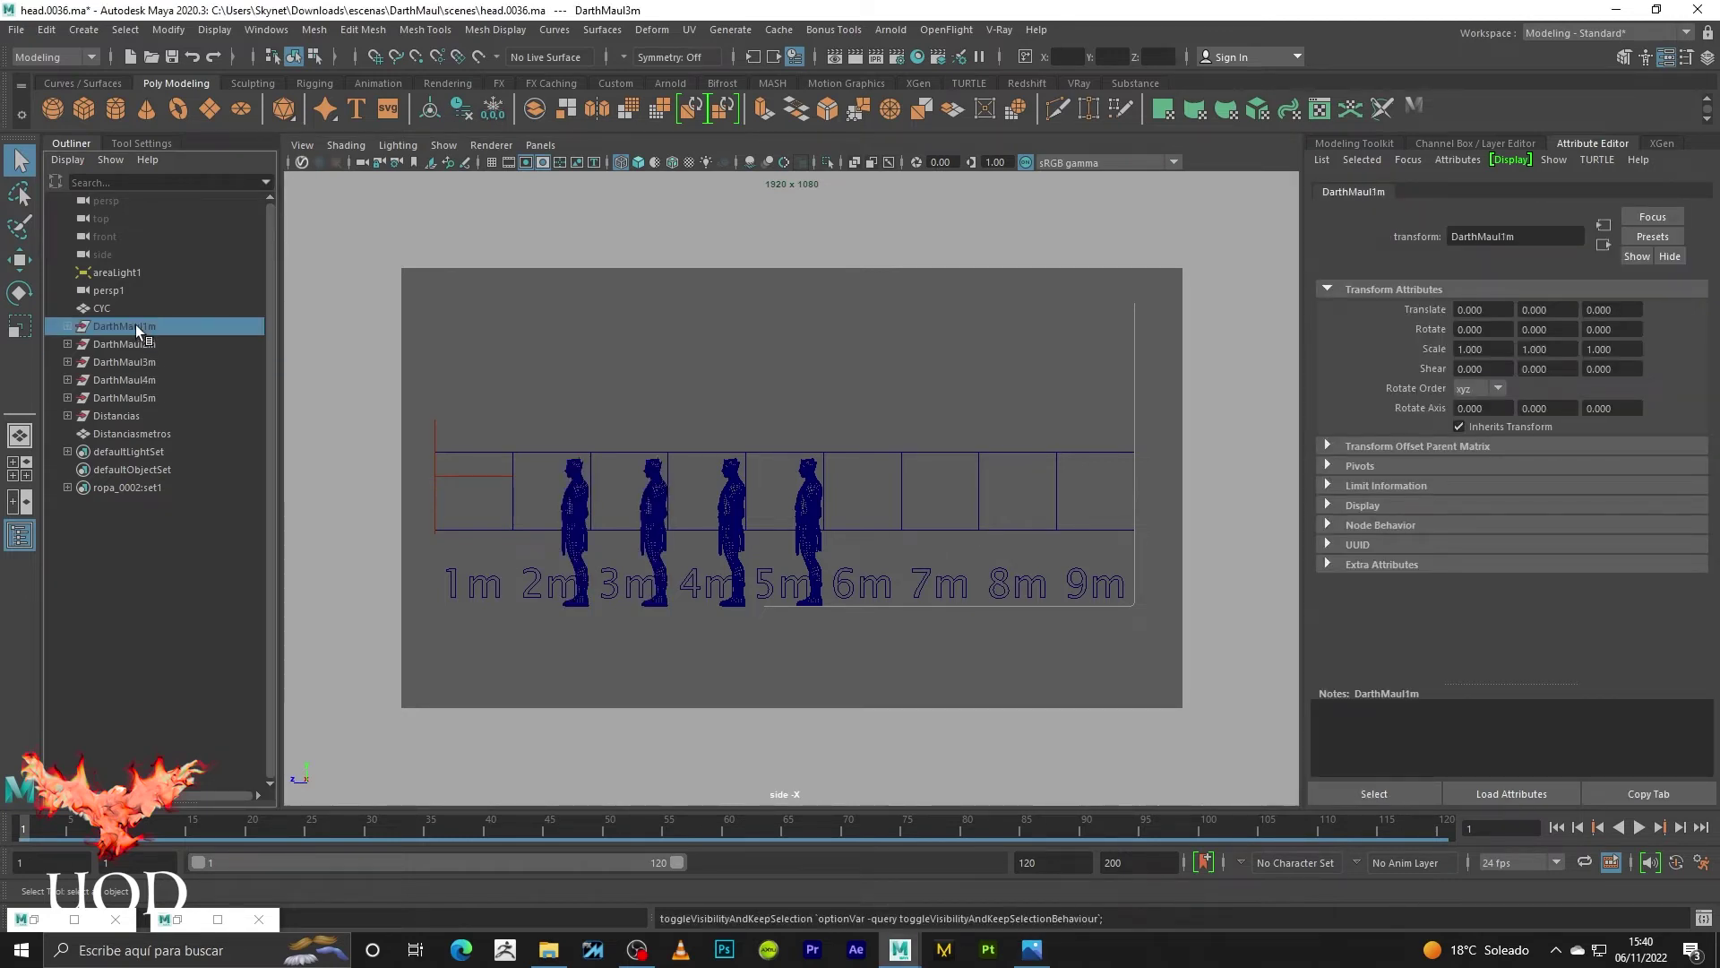
pyautogui.press('h')
pyautogui.click(142, 362)
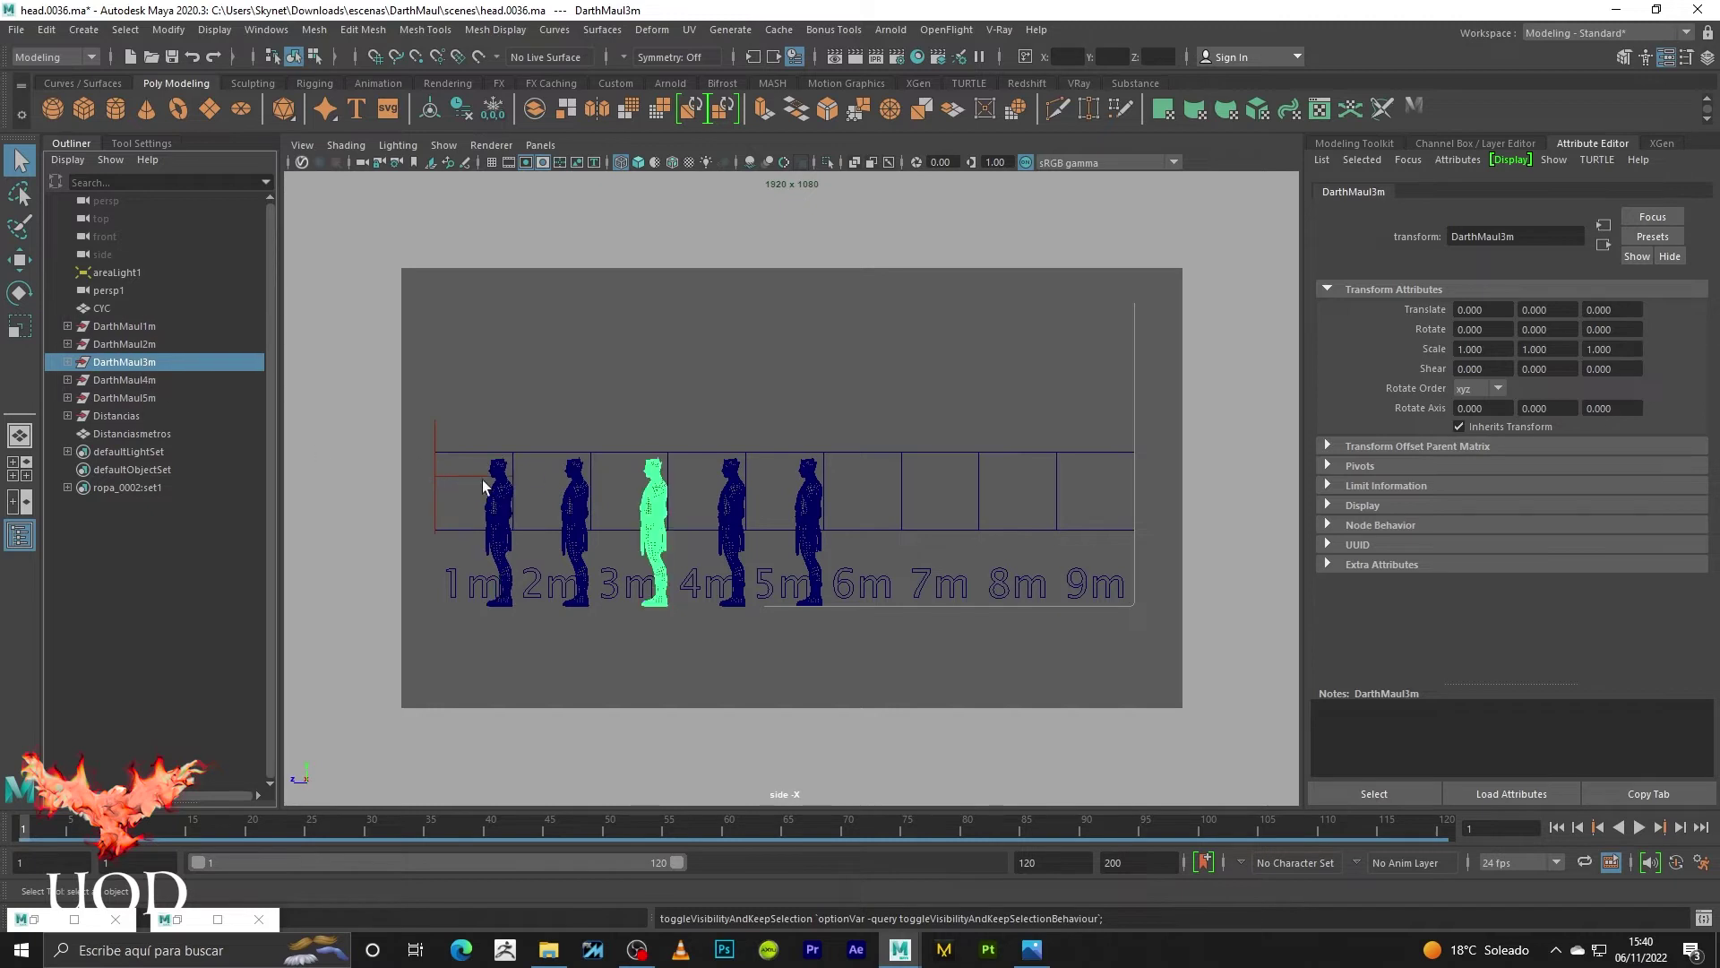
pyautogui.click(602, 435)
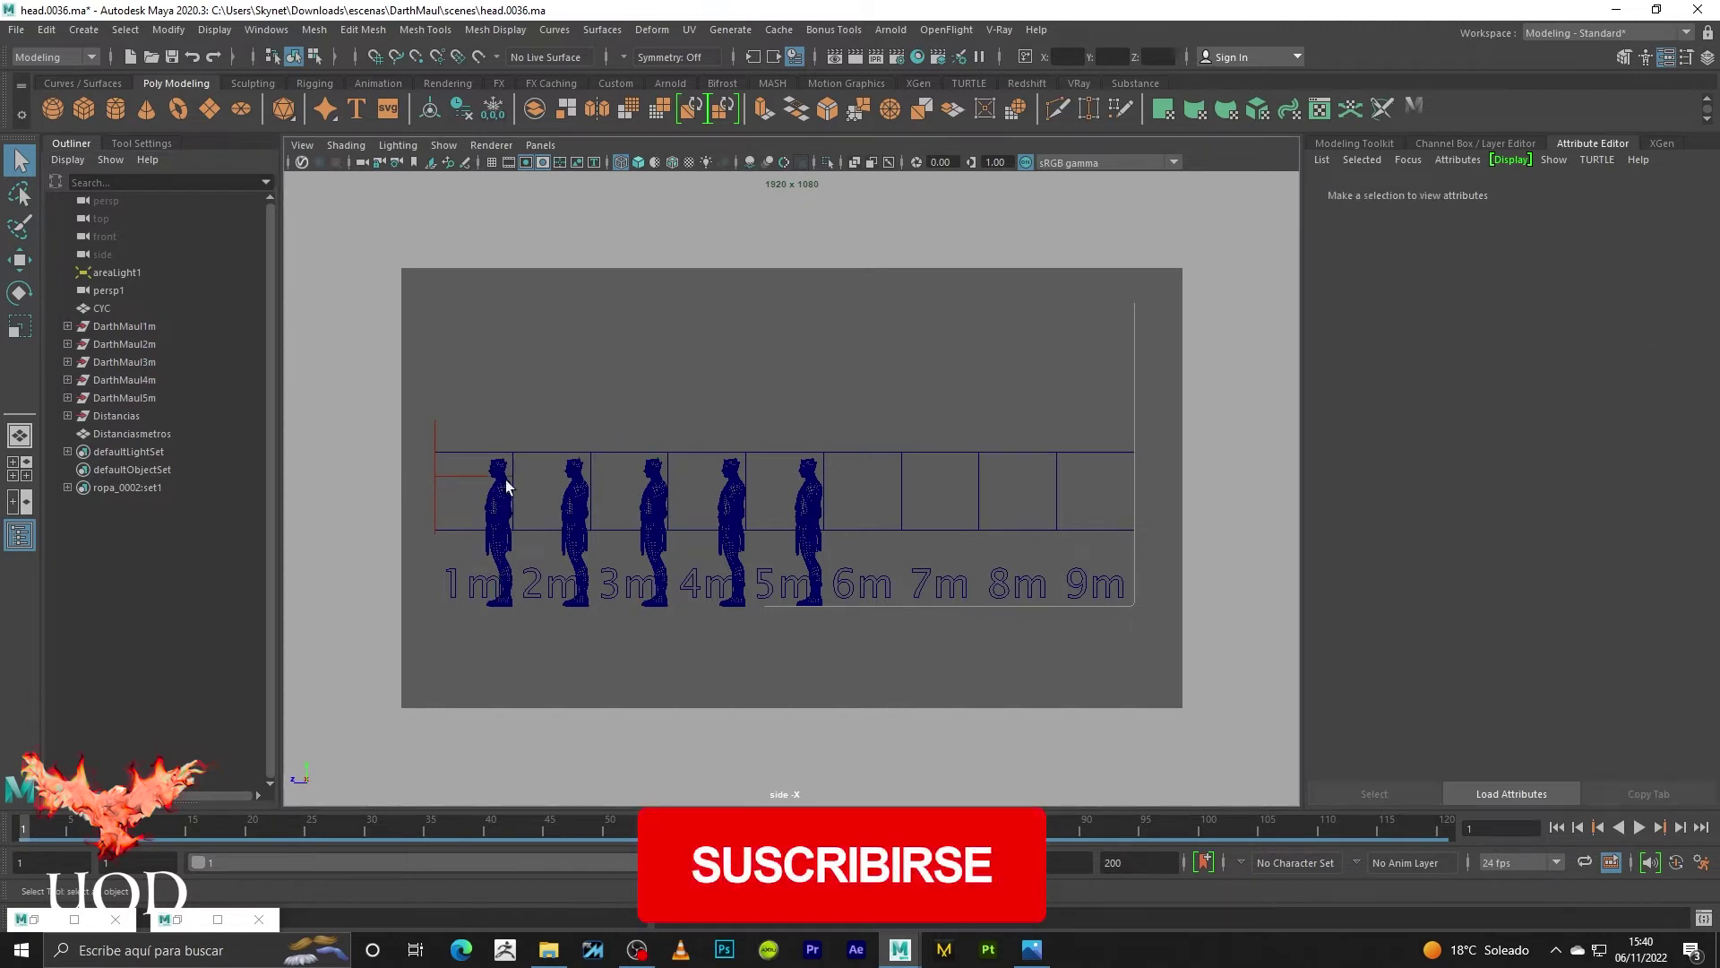
pyautogui.scroll(3, 502, 483)
pyautogui.moveTo(529, 492)
pyautogui.keyDown('alt'); pyautogui.mouseDown(button='middle')
pyautogui.moveTo(926, 461)
pyautogui.moveTo(710, 487)
pyautogui.mouseUp(button='middle'); pyautogui.keyUp('alt')
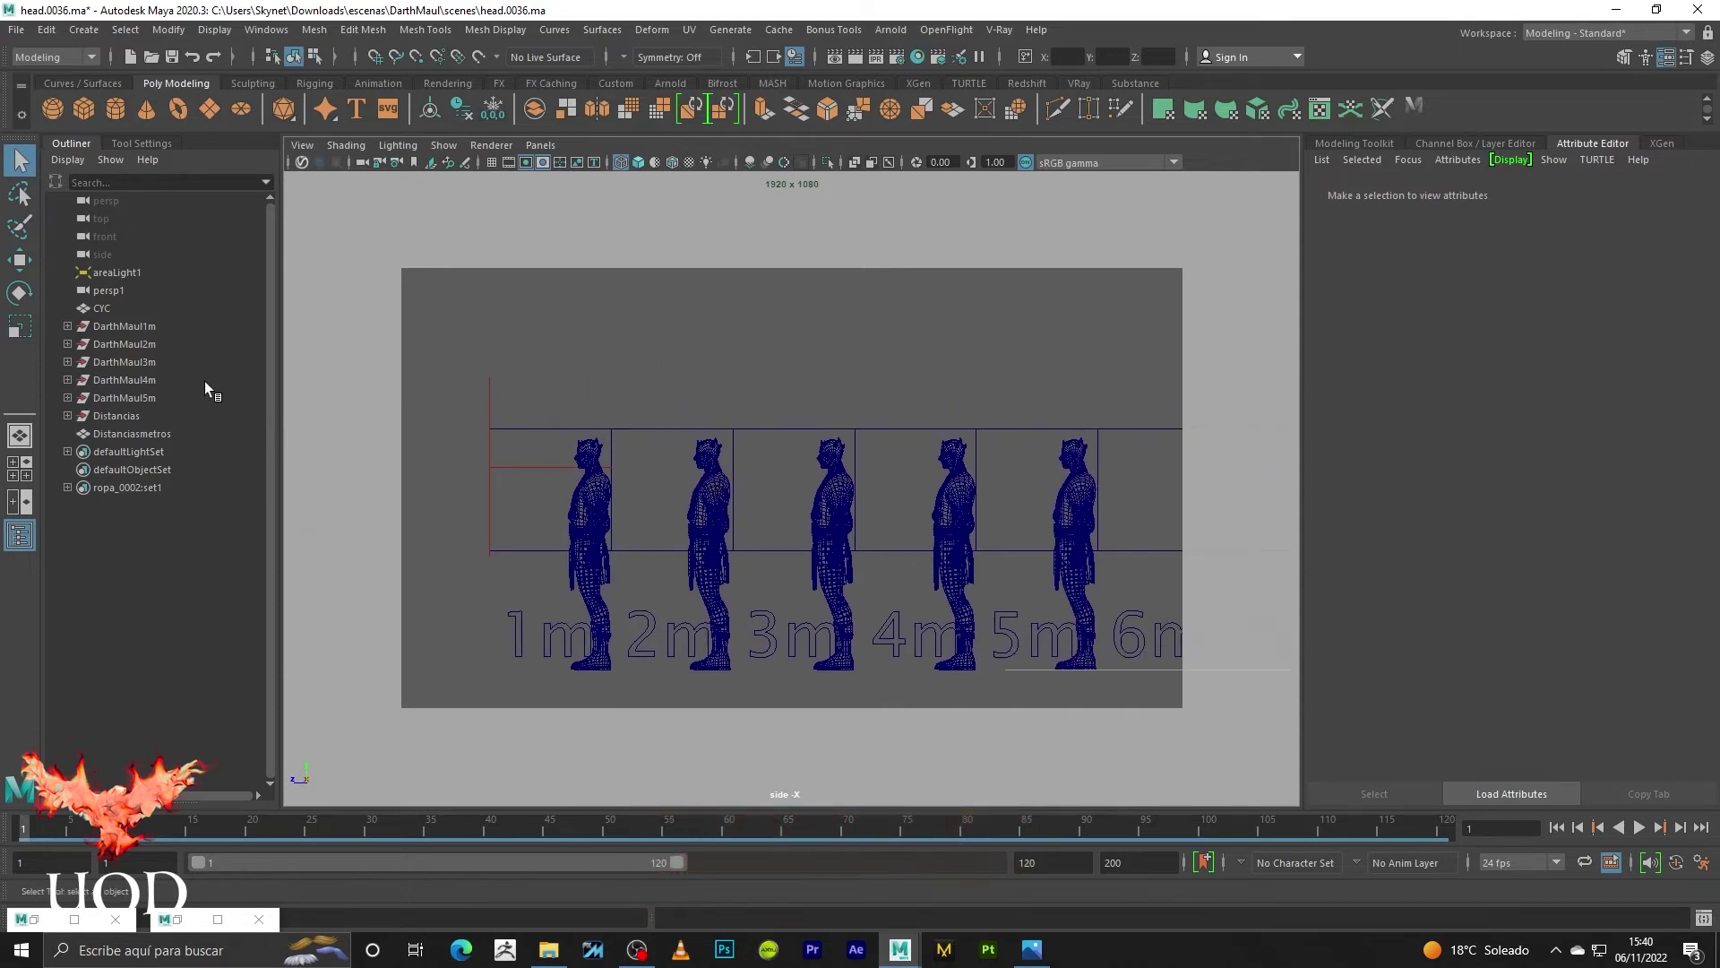
# - Hide DarthMaul3m through 5m, select DarthMaul2m and switch to four views
pyautogui.click(130, 362)
pyautogui.keyDown('shift'); pyautogui.click(138, 397); pyautogui.keyUp('shift')
pyautogui.press('h')
pyautogui.click(778, 416)
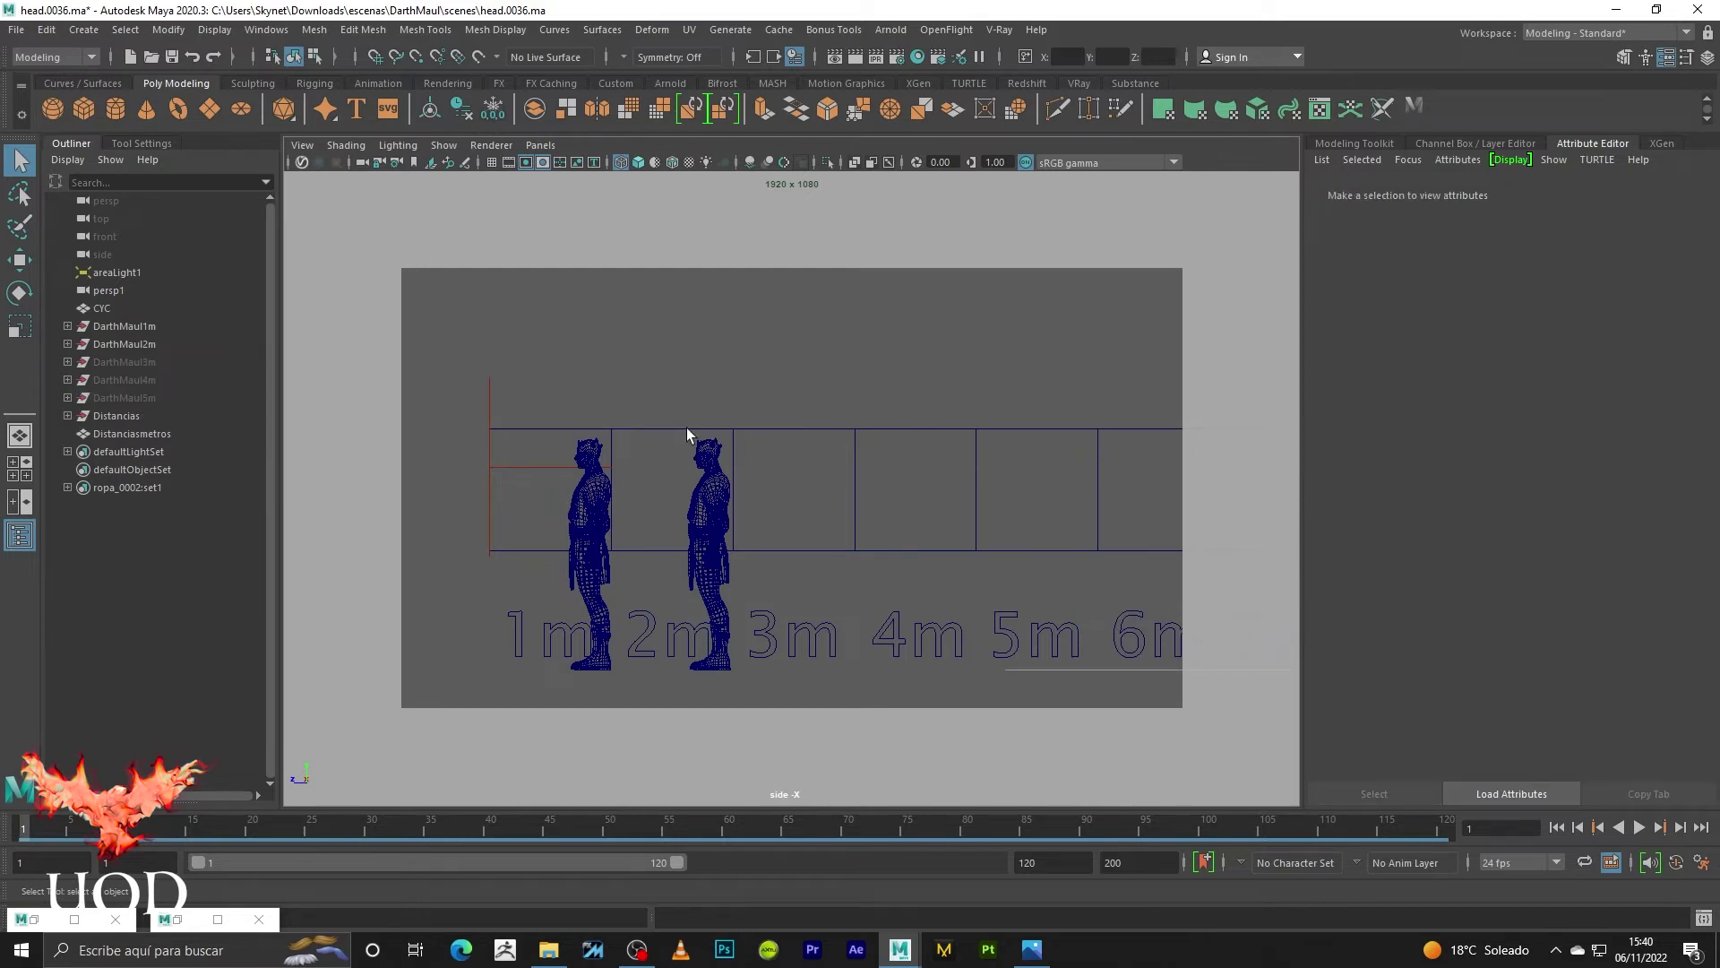
pyautogui.click(122, 346)
pyautogui.press('space')
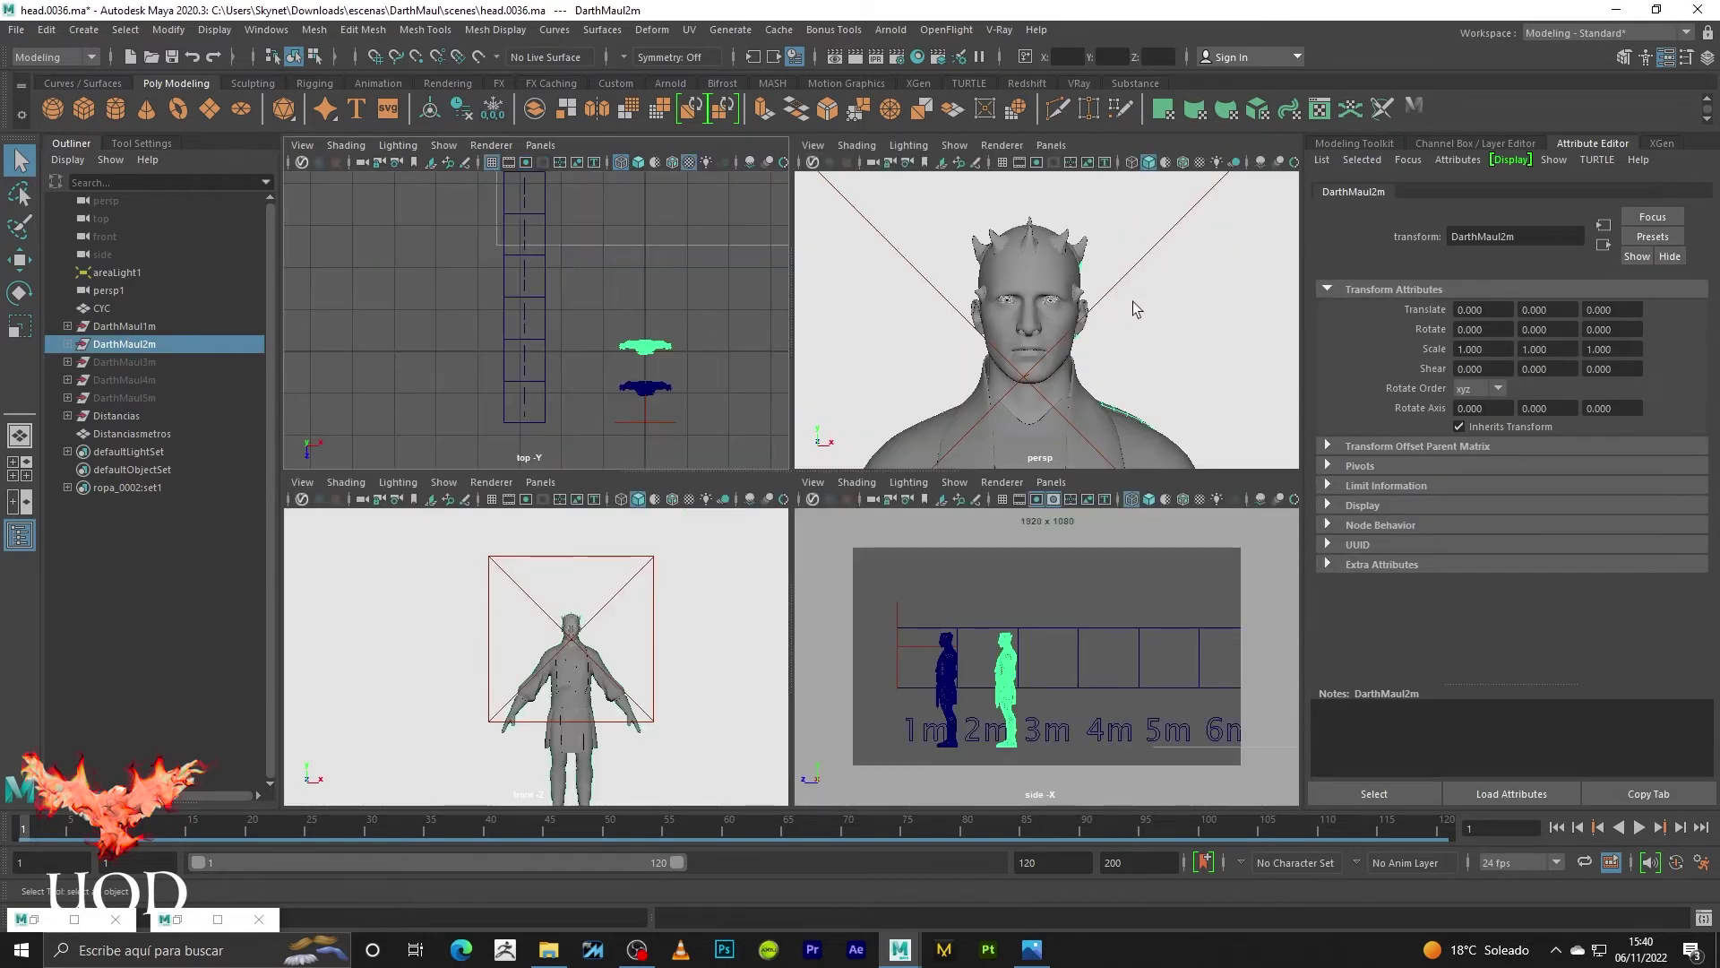
# - Move DarthMaul2m sideways to Translate X 0.214, then check each head in the perspective view
pyautogui.press('space')
pyautogui.press('w')
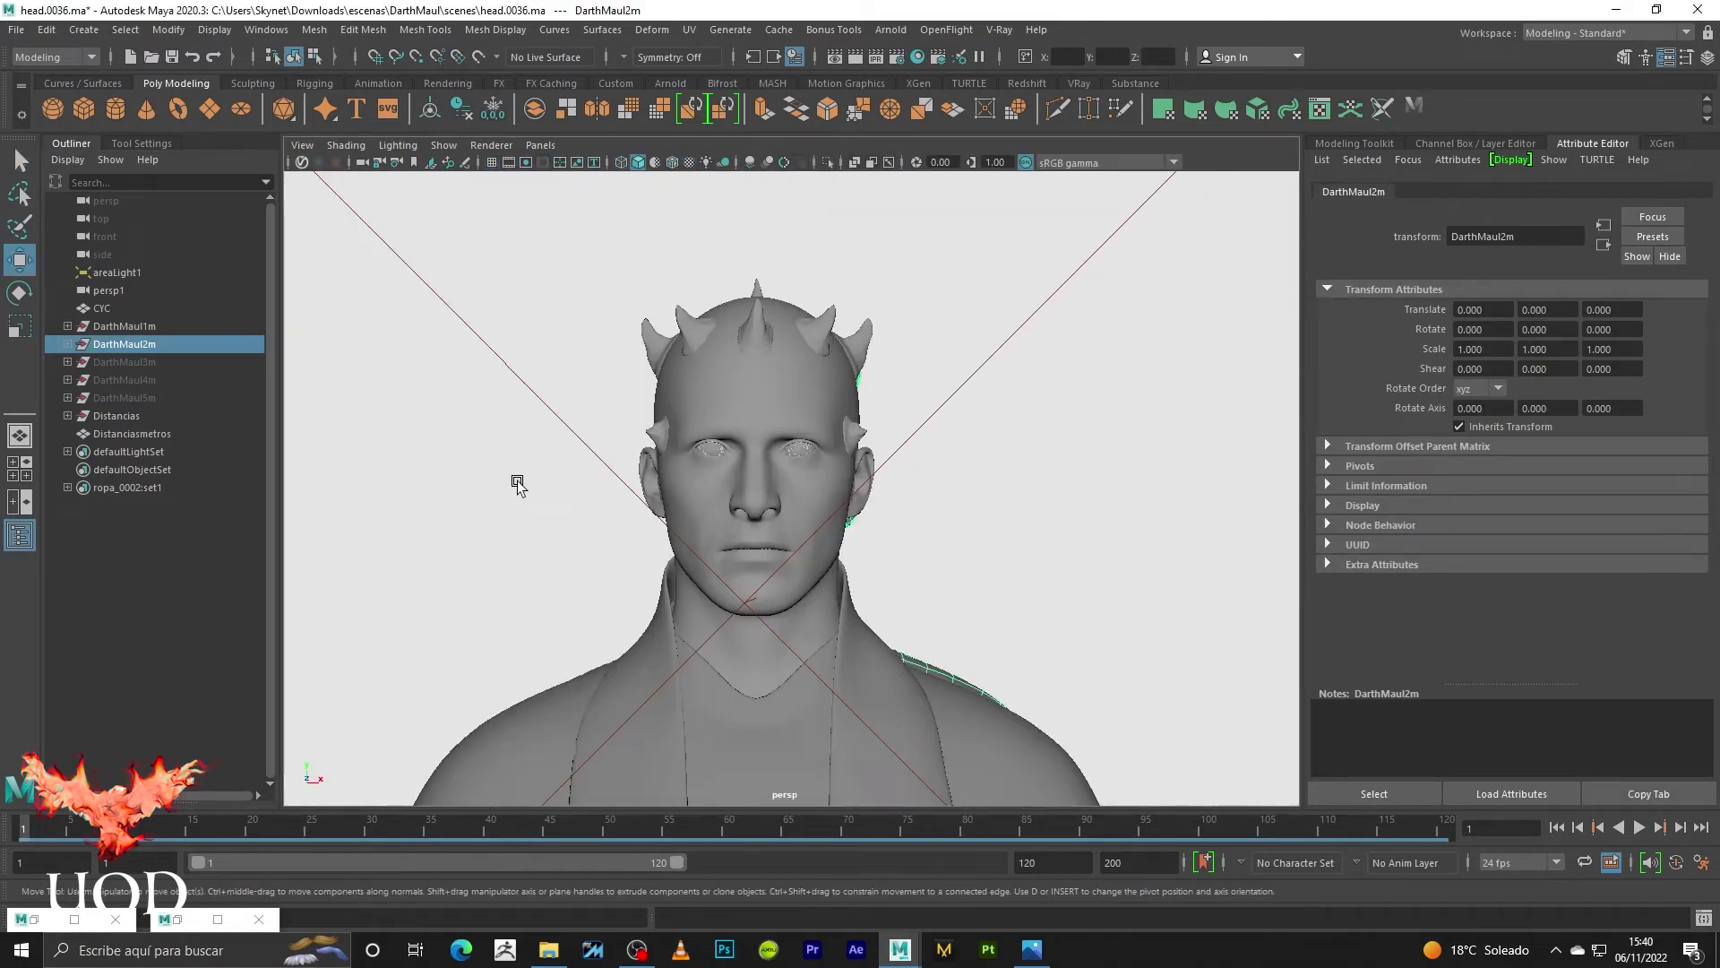
pyautogui.press('space')
pyautogui.moveTo(717, 348); pyautogui.dragTo(728, 349)
pyautogui.press('q')
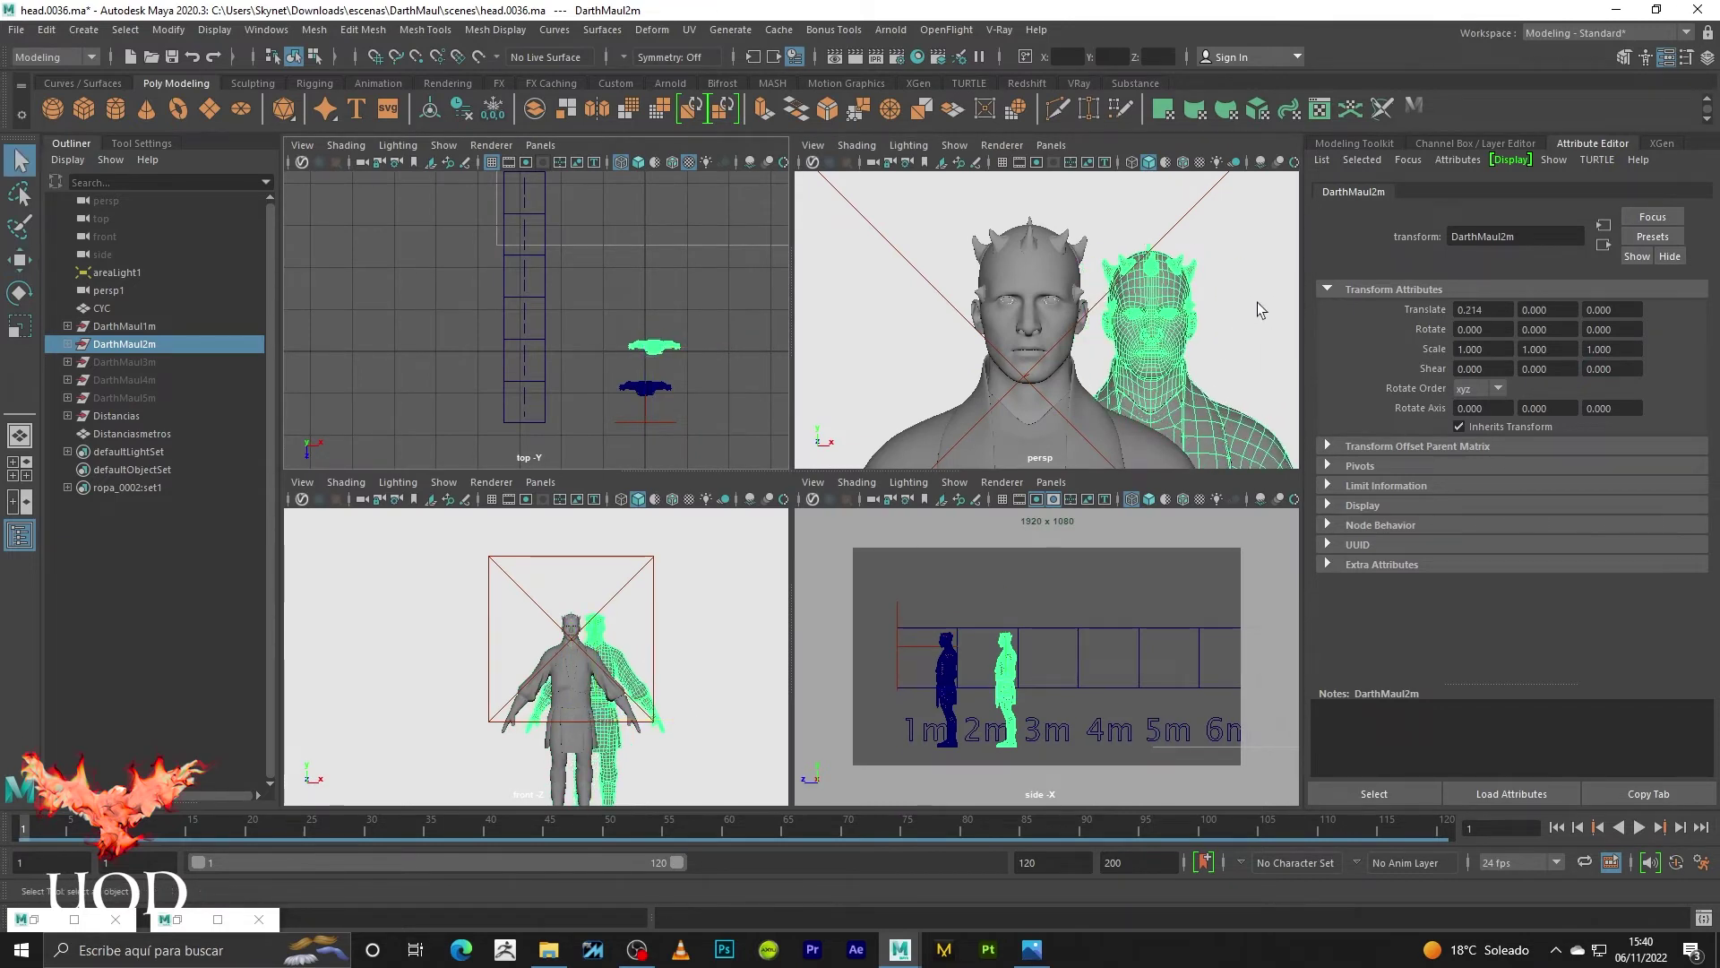
pyautogui.click(1256, 303)
pyautogui.press('space')
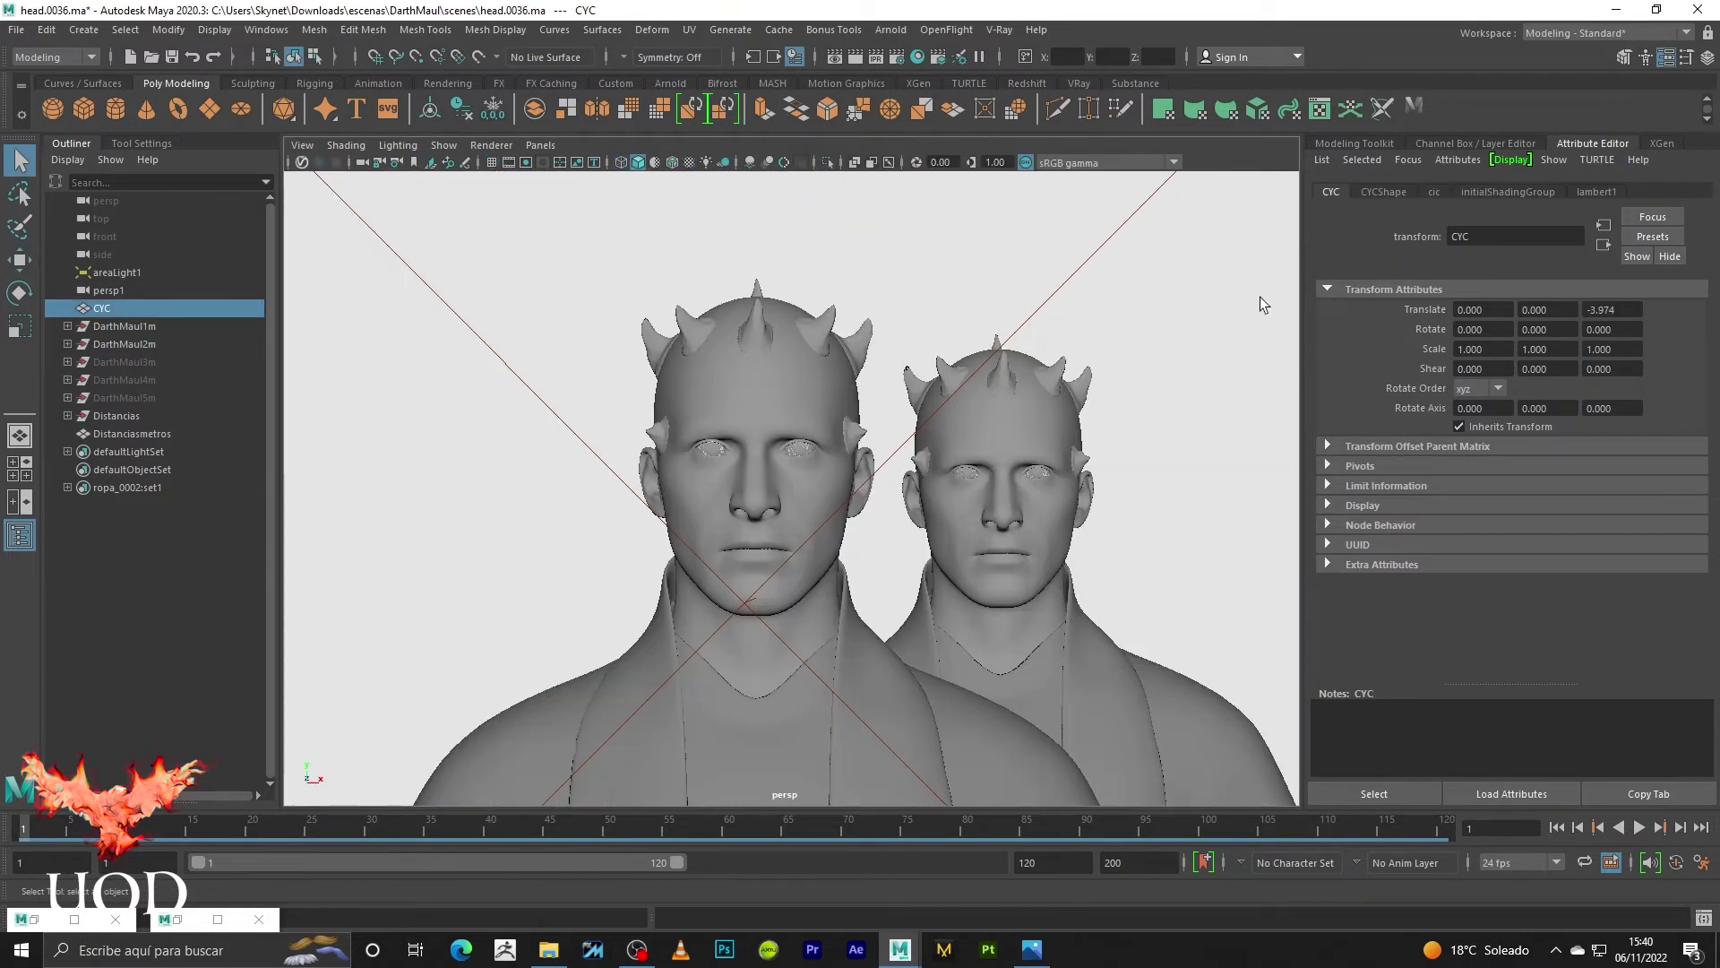
pyautogui.click(706, 379)
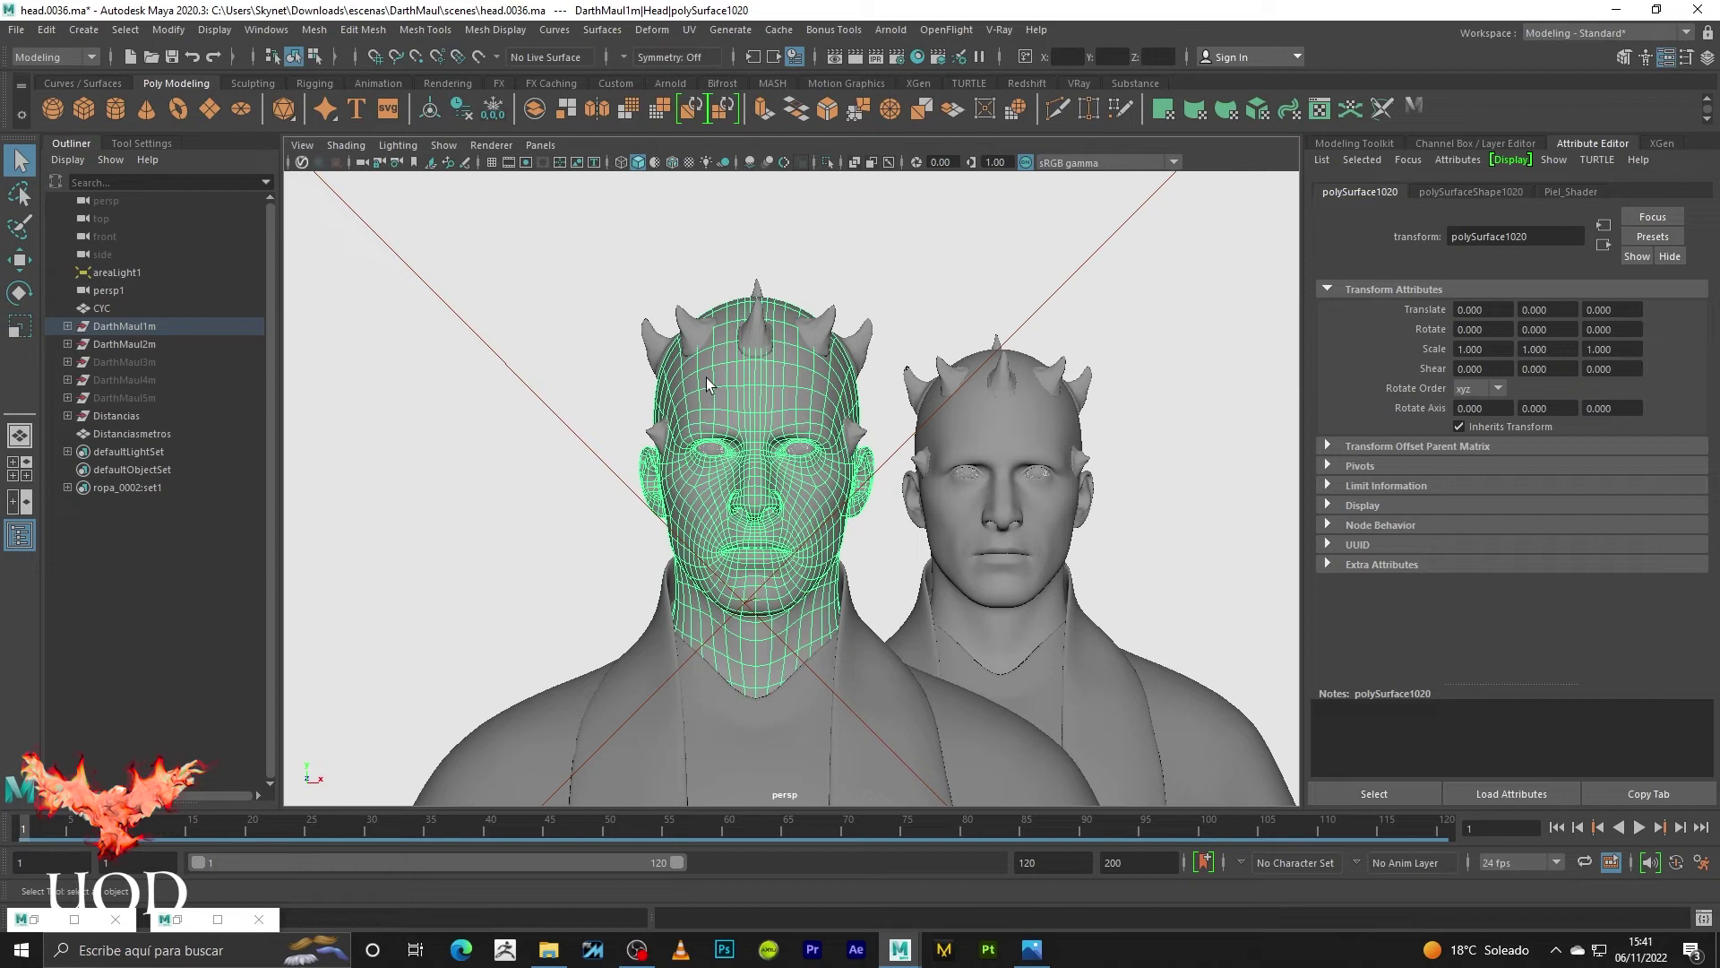
pyautogui.click(1012, 423)
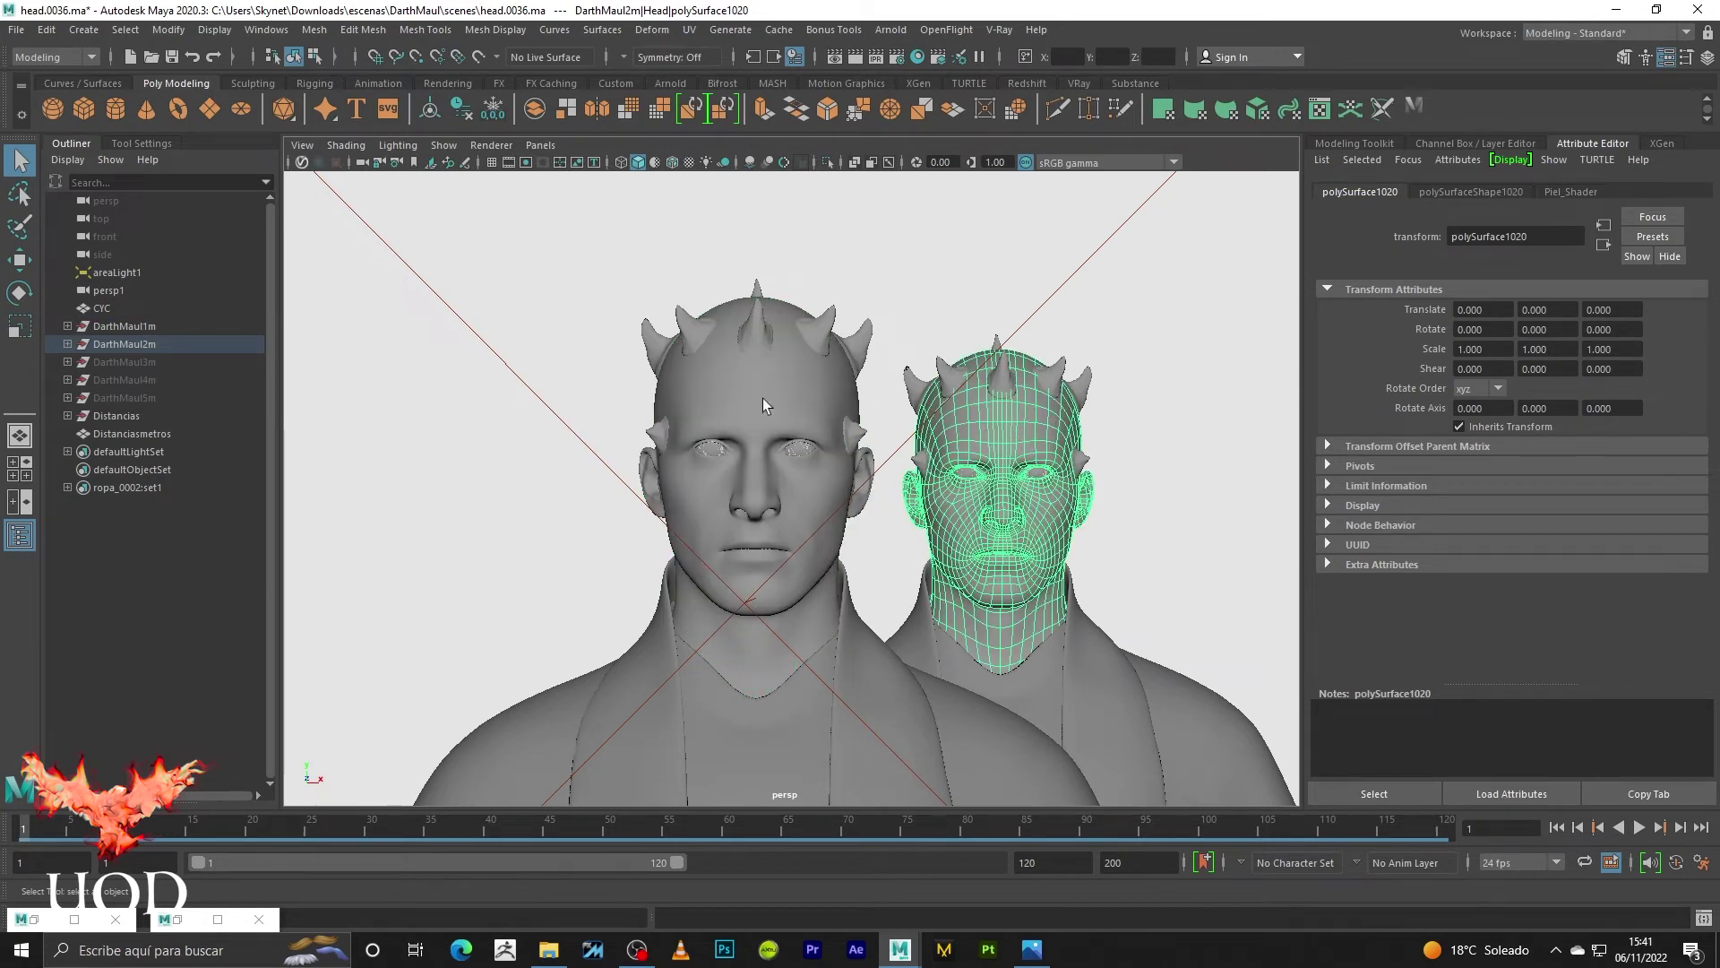
# - Select the CYC backdrop and zoom the Arnold RenderView onto the two heads
pyautogui.click(1156, 317)
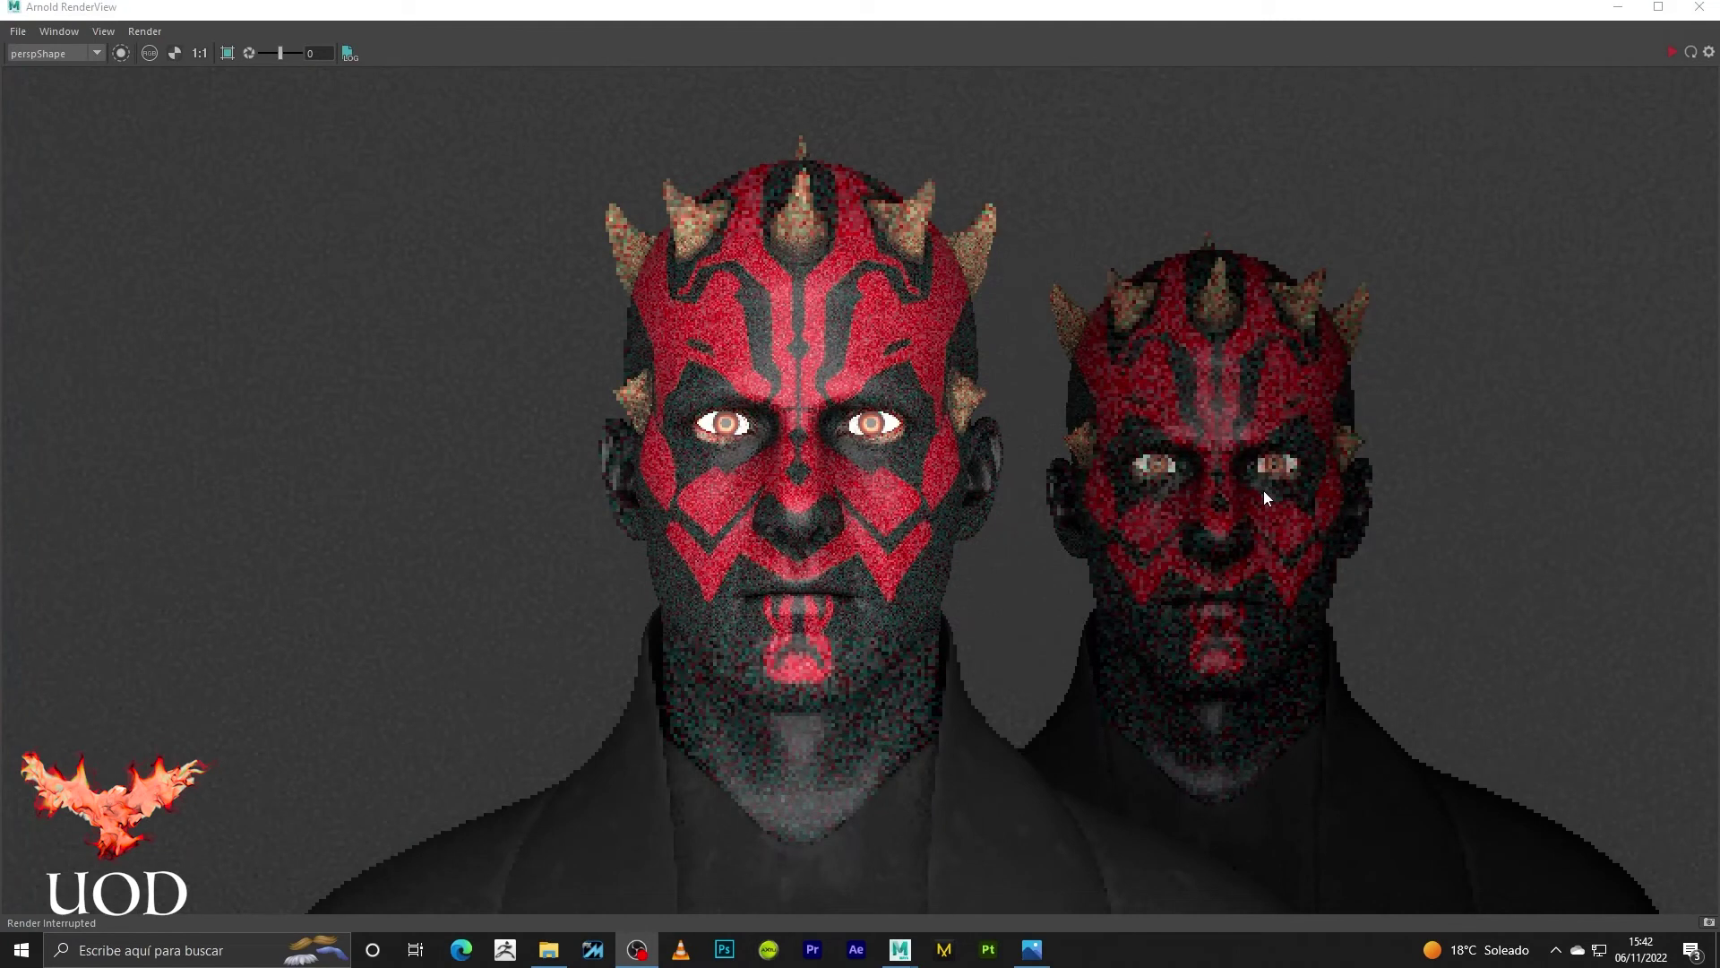
pyautogui.scroll(-2, 1183, 394)
pyautogui.scroll(-2, 1102, 386)
pyautogui.scroll(-2, 985, 358)
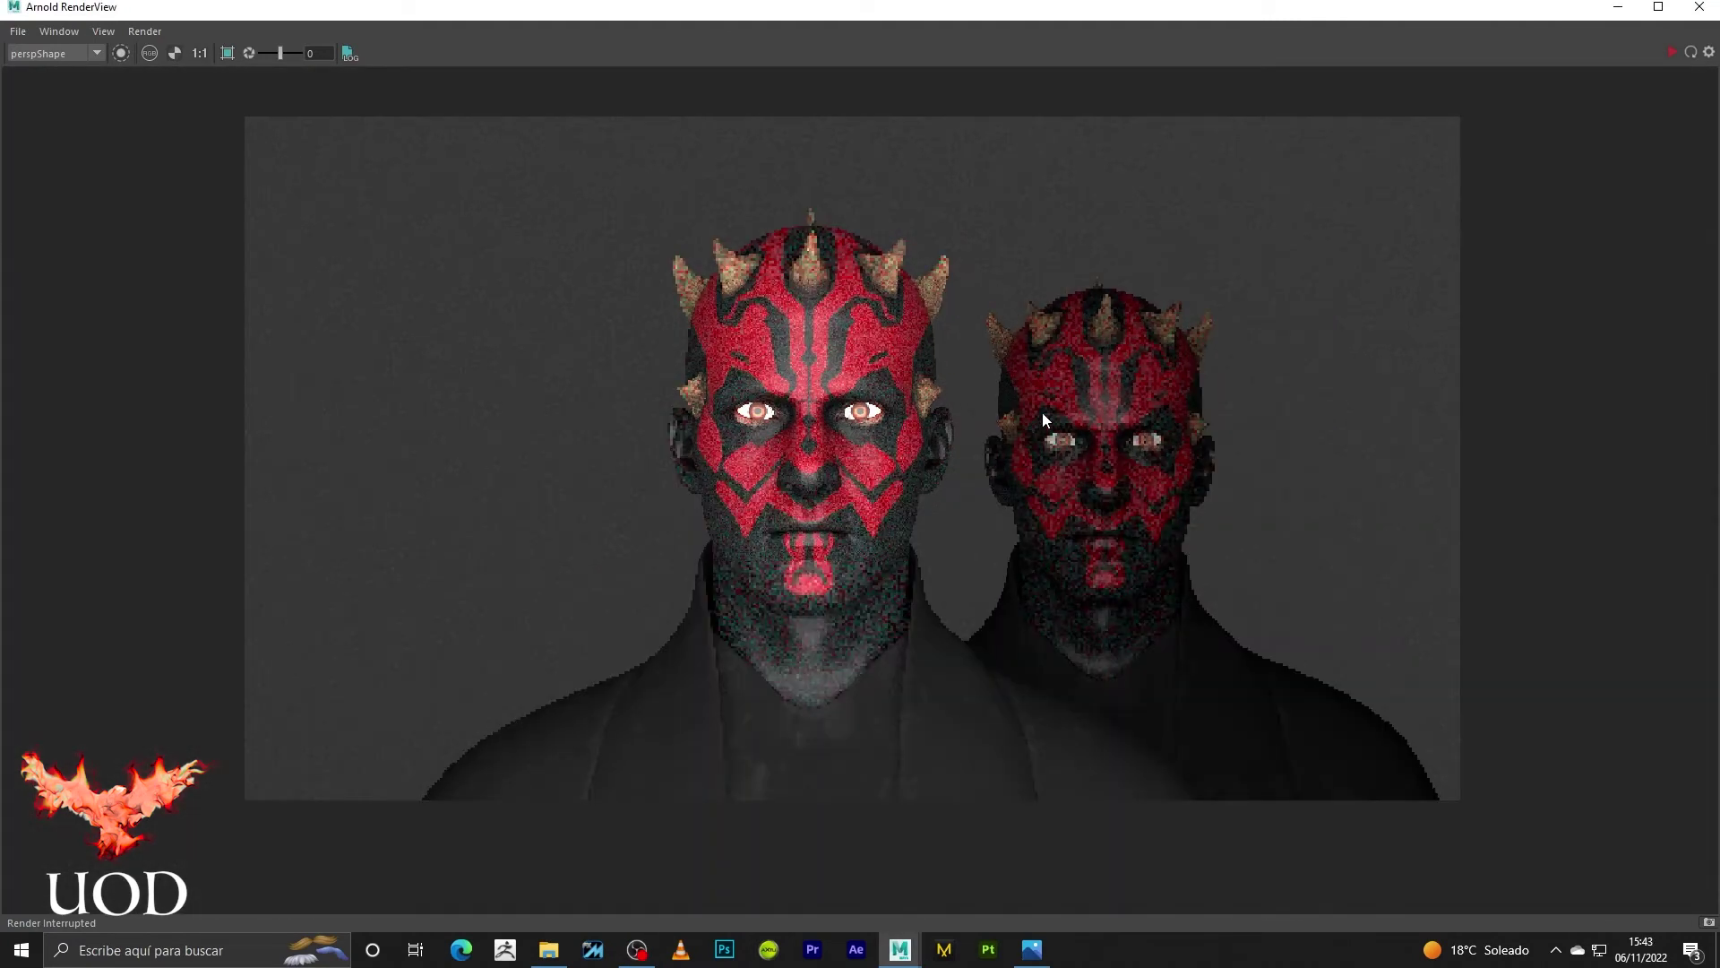
pyautogui.scroll(2, 1041, 412)
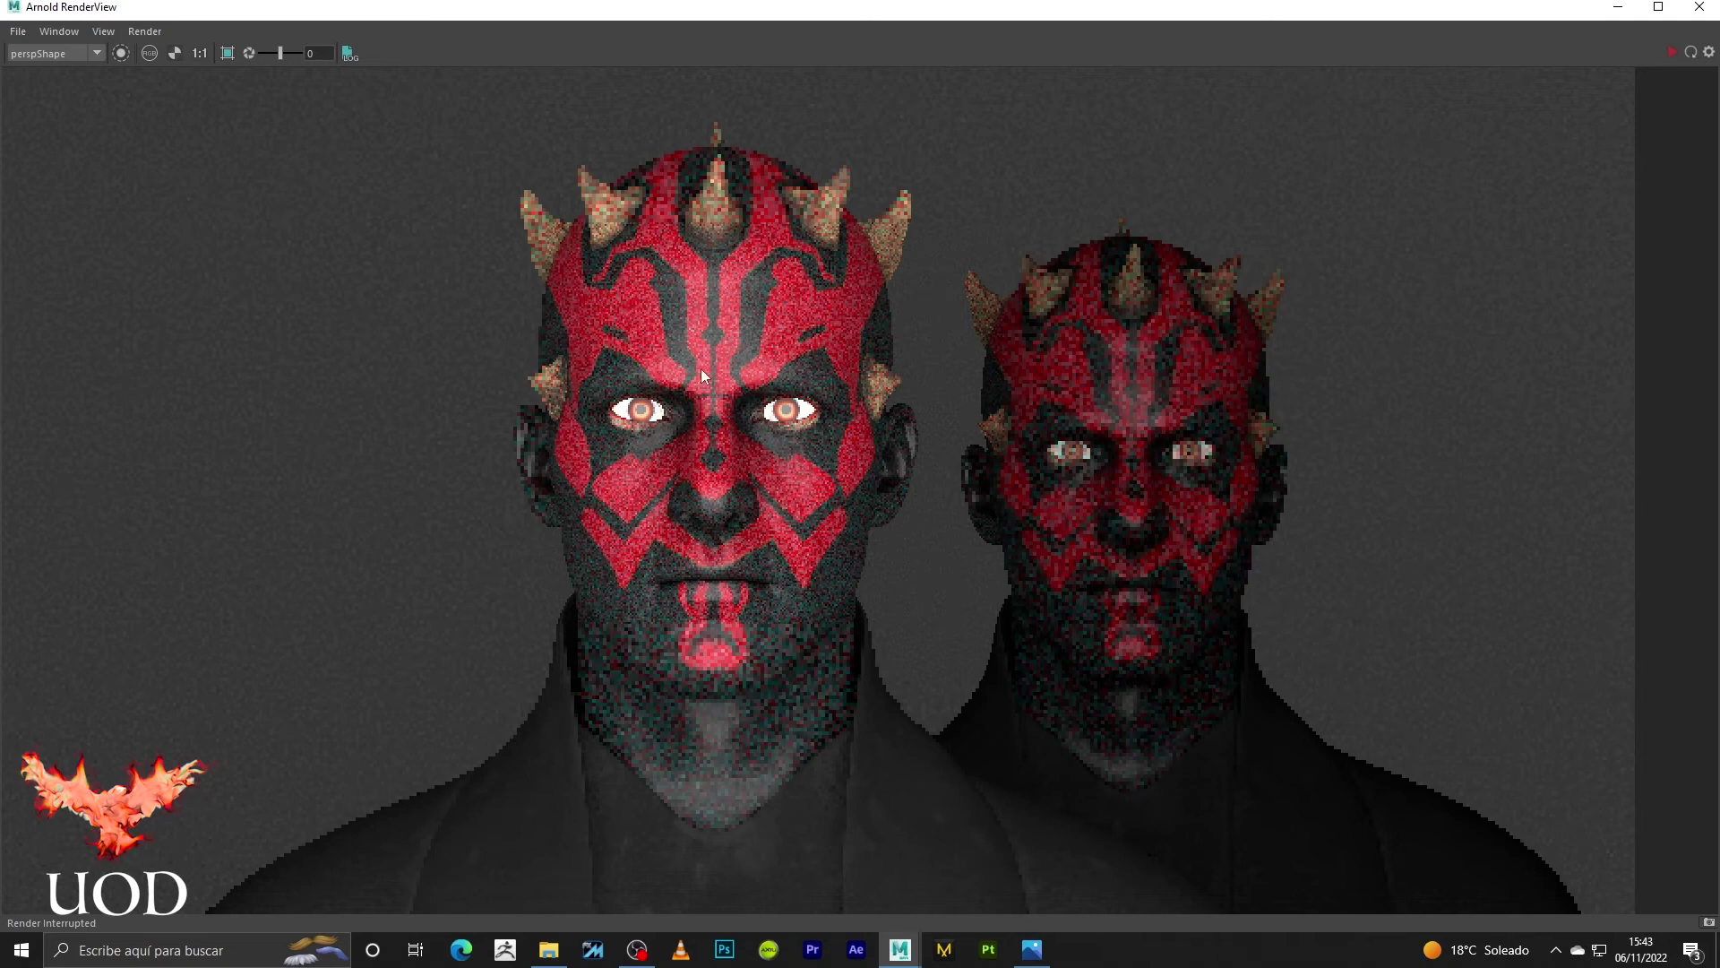
# - Pan the render up to the chins and zoom in and out to compare each head's noise
pyautogui.moveTo(1061, 659); pyautogui.dragTo(1050, 556, button='middle')
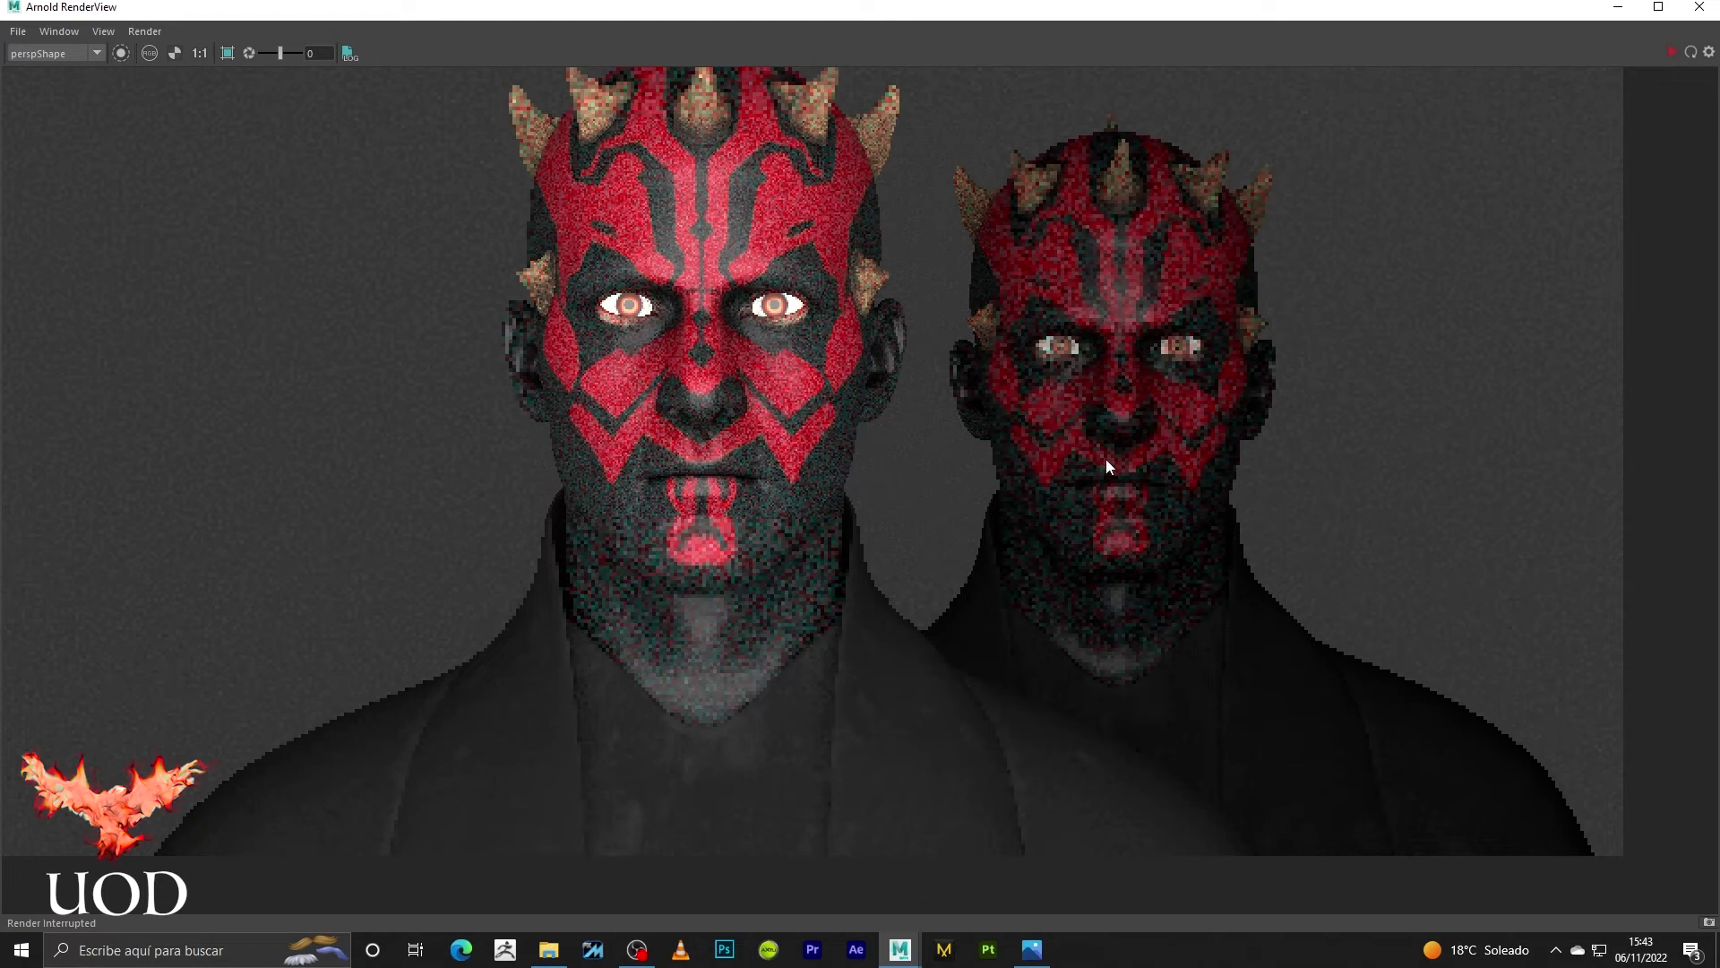
pyautogui.scroll(4, 896, 622)
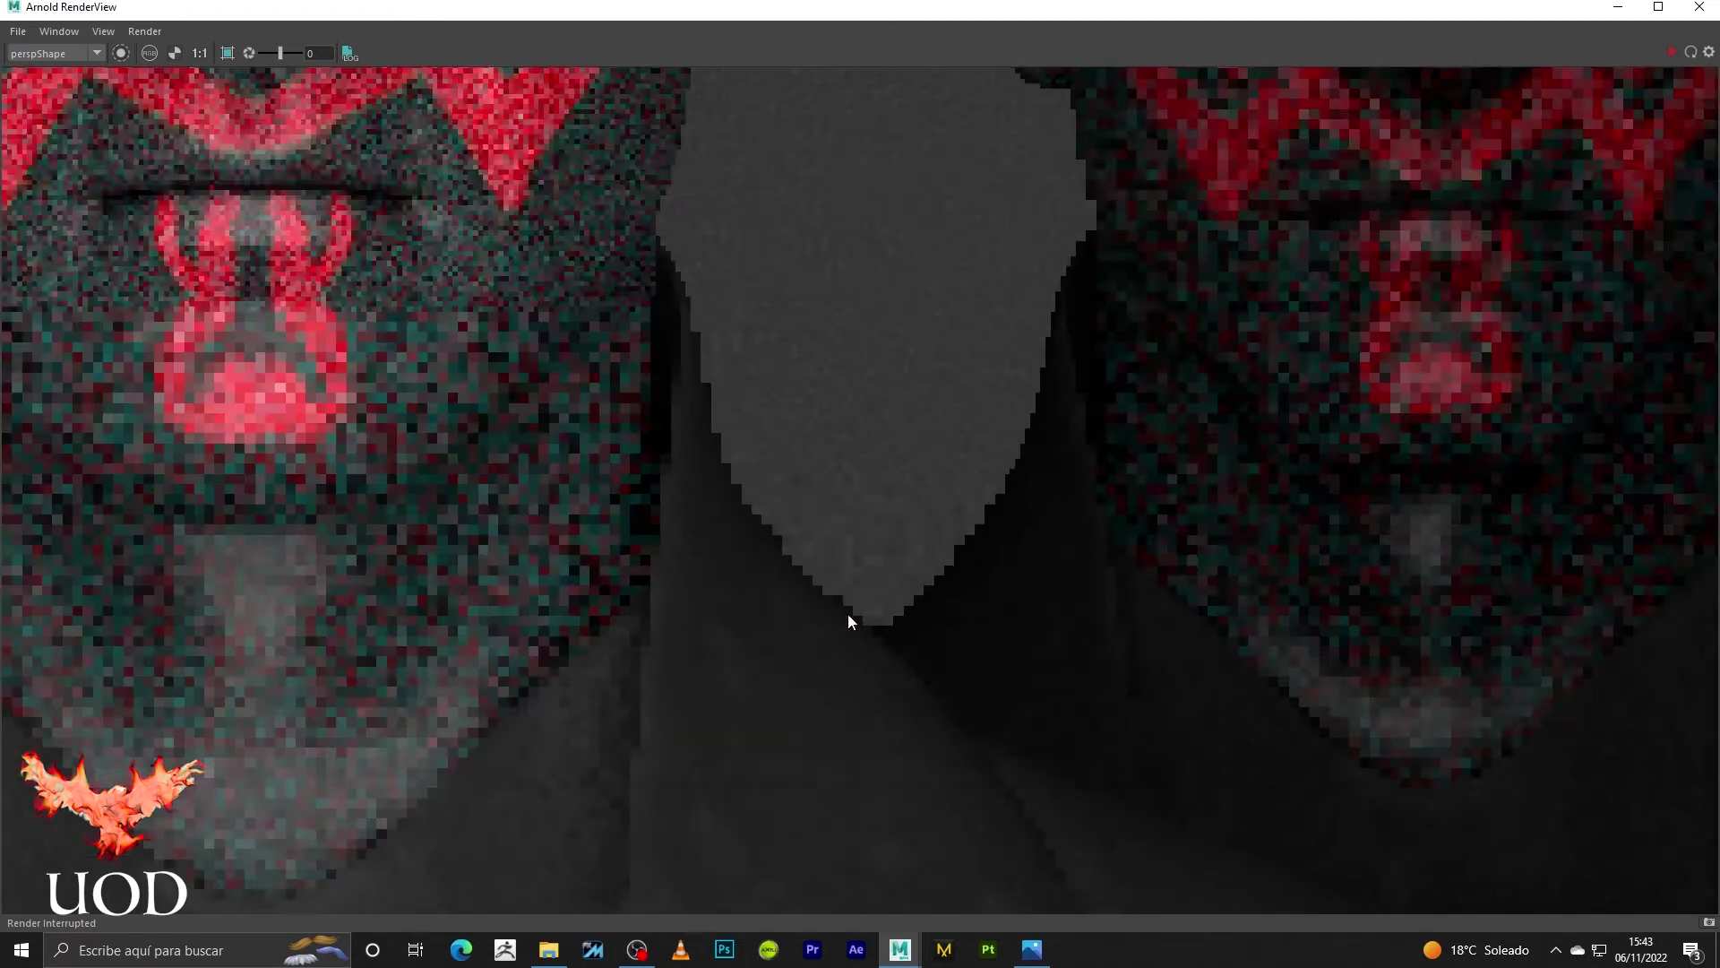
pyautogui.scroll(-4, 1020, 529)
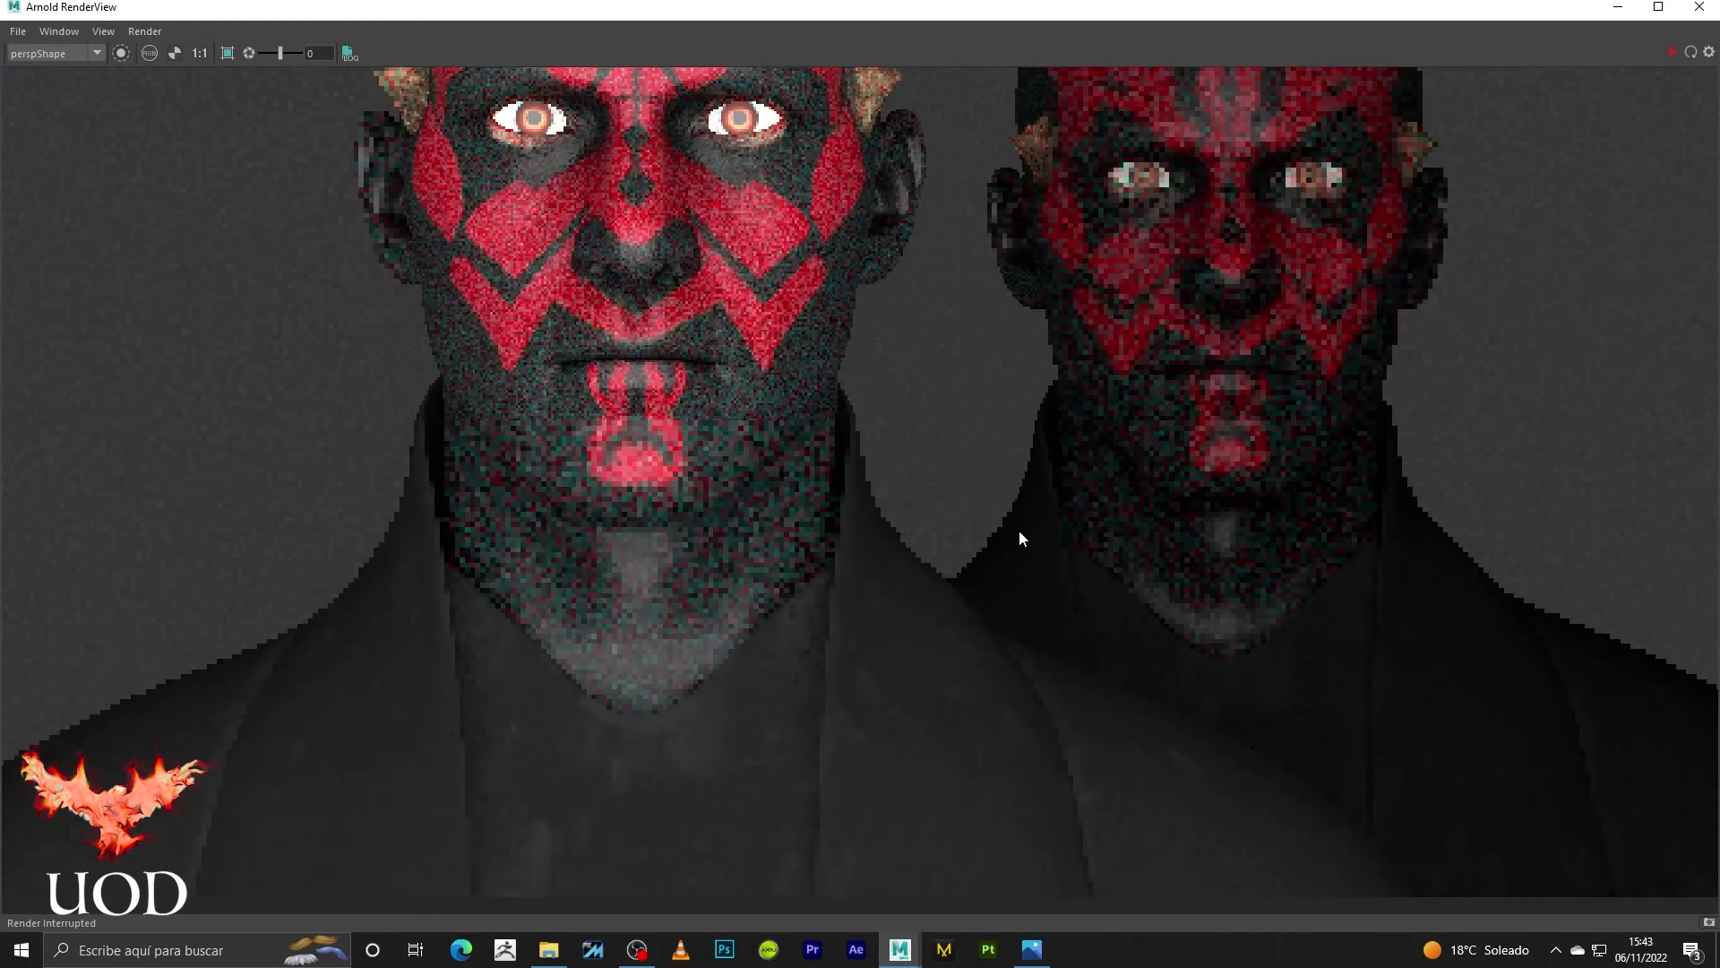
pyautogui.scroll(3, 622, 342)
pyautogui.scroll(1, 690, 292)
pyautogui.scroll(-2, 998, 473)
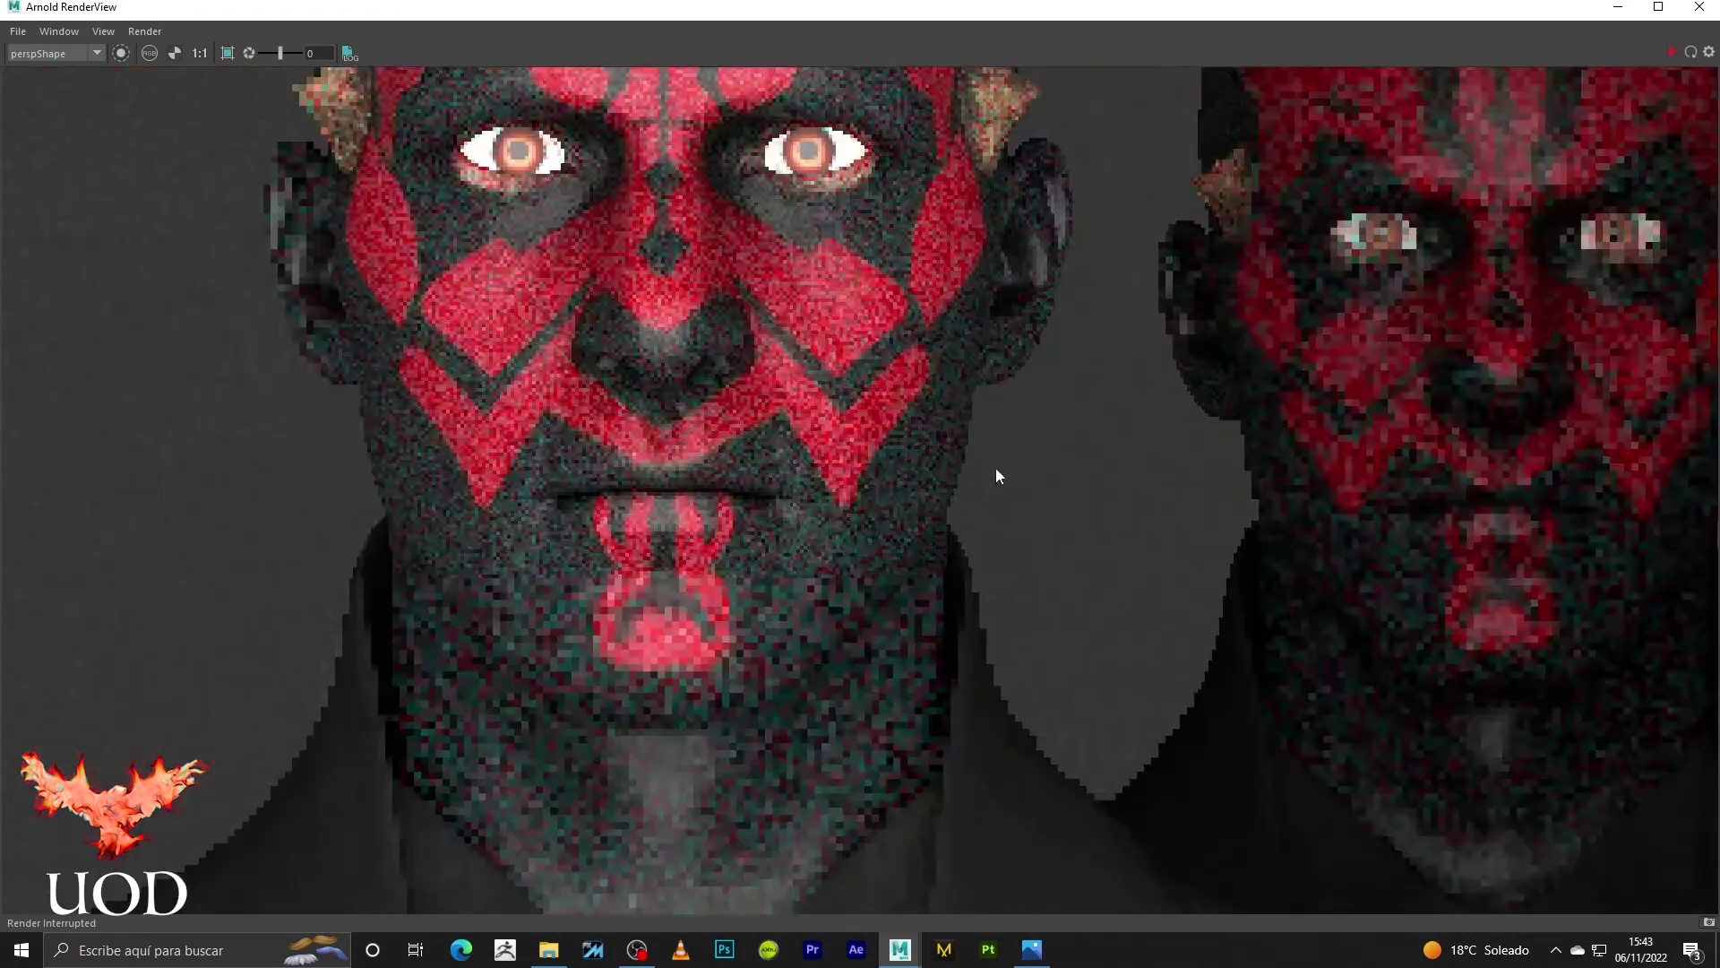
pyautogui.scroll(-1, 1240, 487)
pyautogui.scroll(-2, 1254, 488)
pyautogui.scroll(-1, 1074, 289)
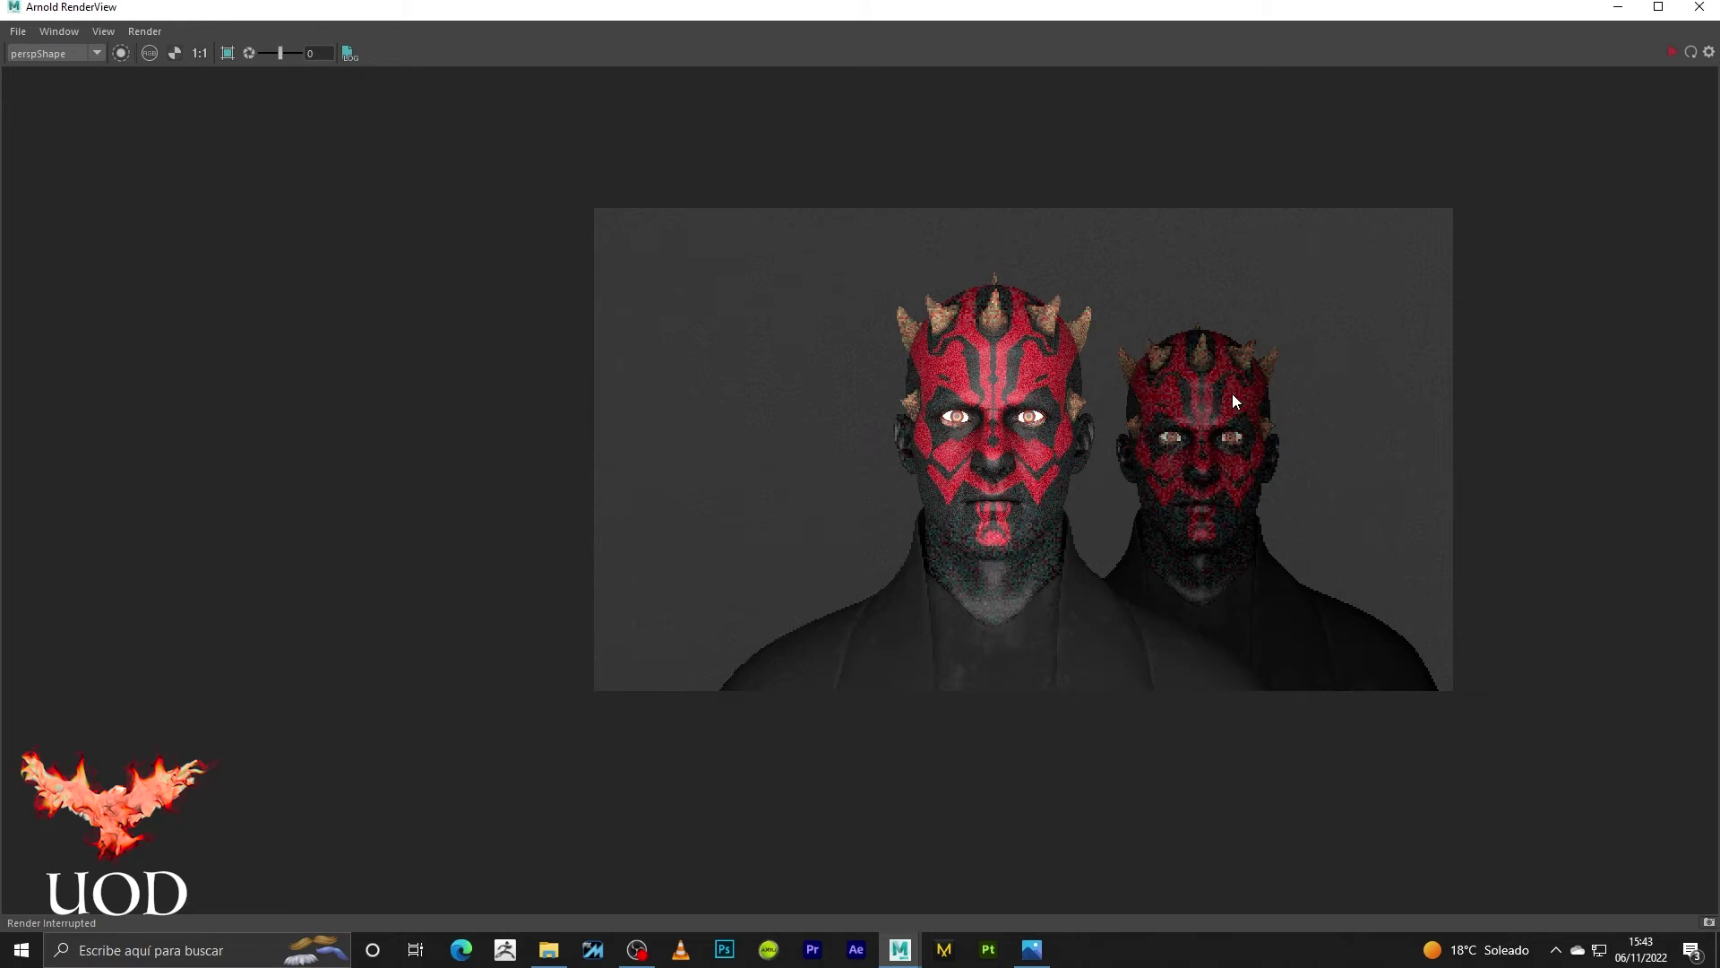
# - Set the DarthMaul2m figure's Translate X to 0
pyautogui.click(1619, 7)
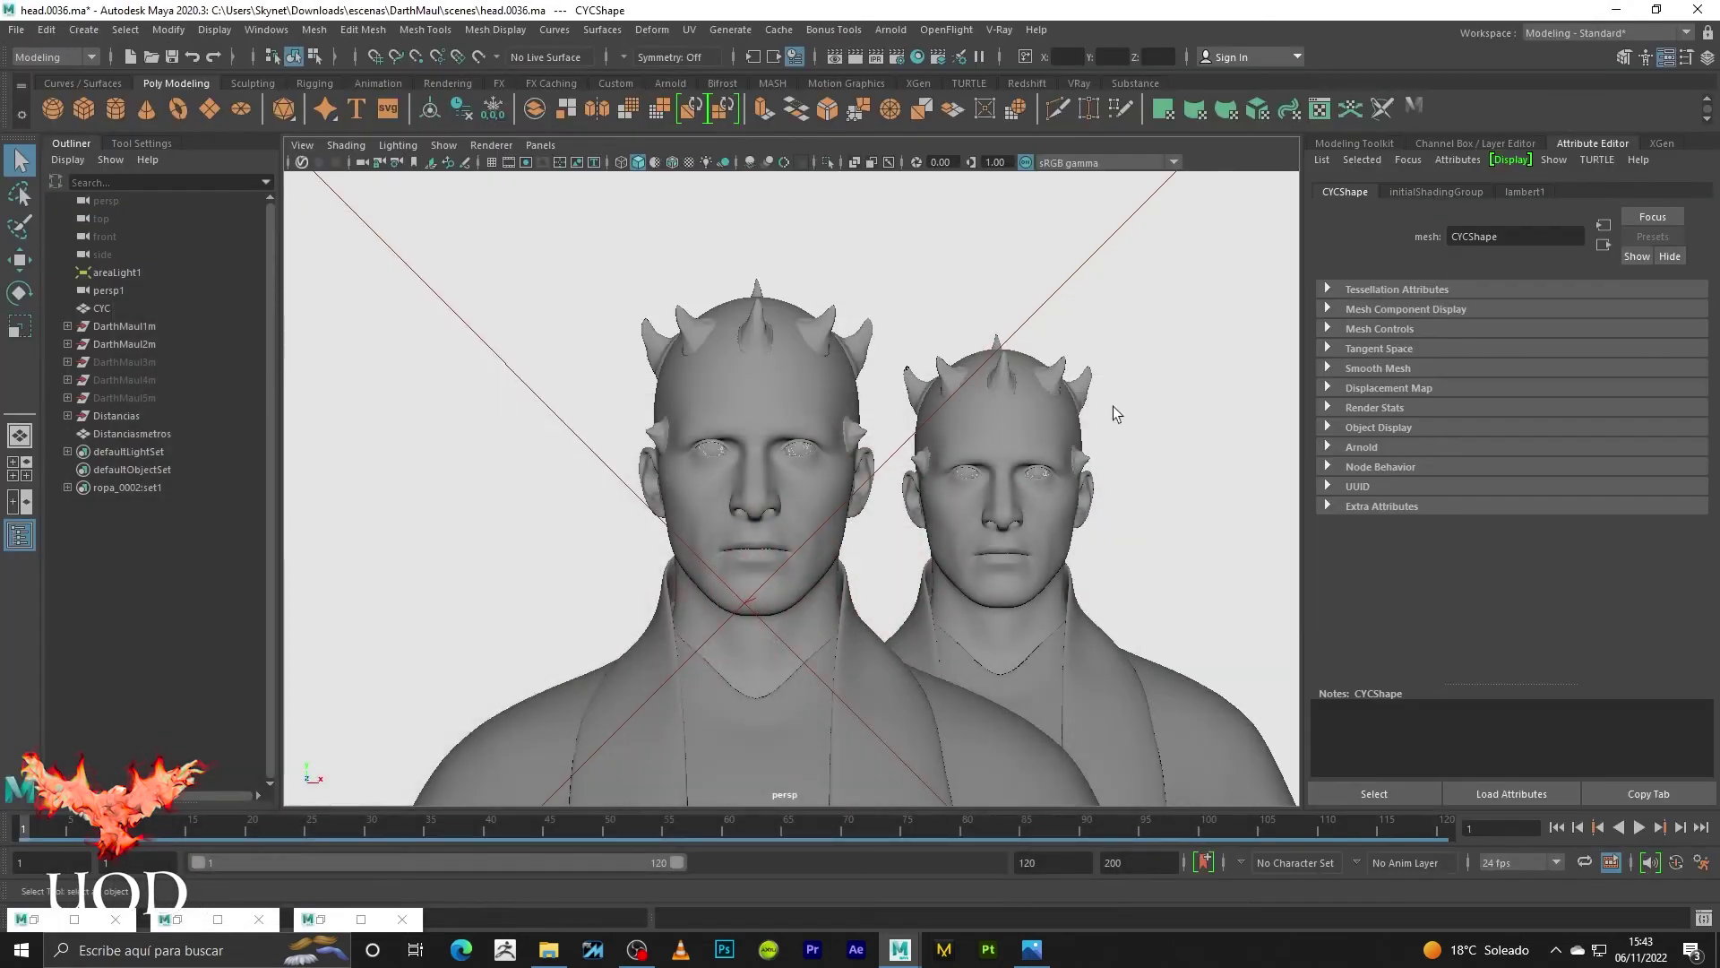
pyautogui.click(150, 343)
pyautogui.click(1483, 310)
pyautogui.write('0')
pyautogui.press('Return')
# - Hide DarthMaul2m and frame the side view on the remaining 1m figure
pyautogui.click(1120, 551)
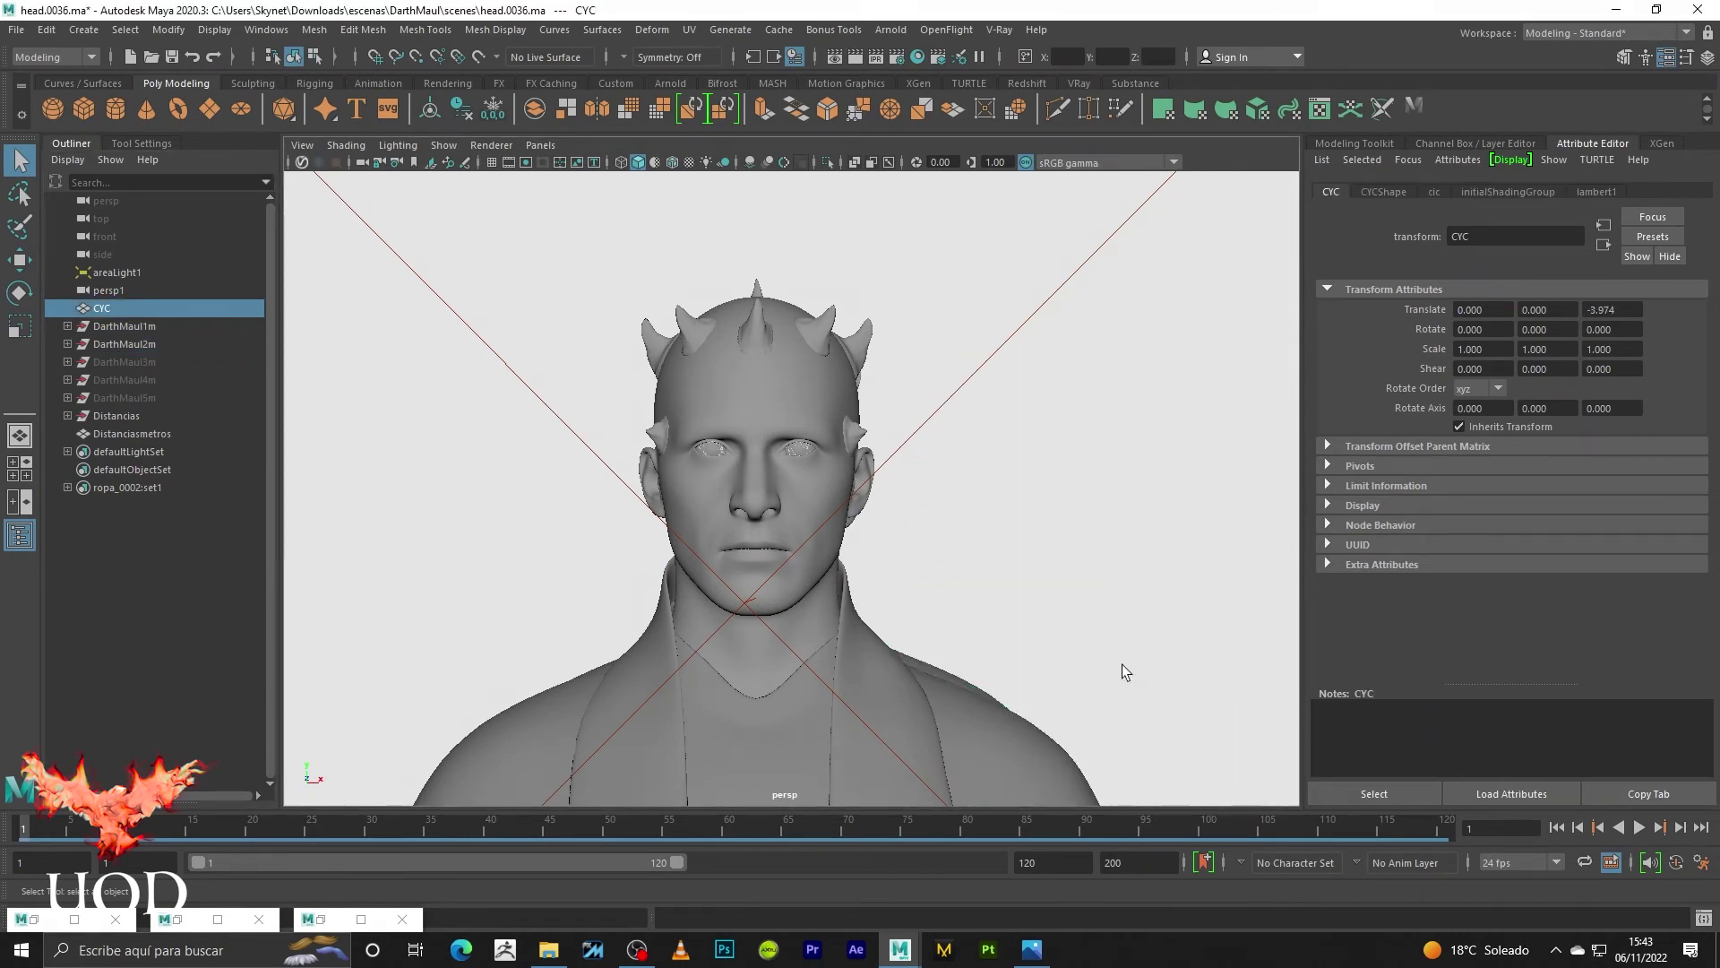
pyautogui.press('space')
pyautogui.press('space')
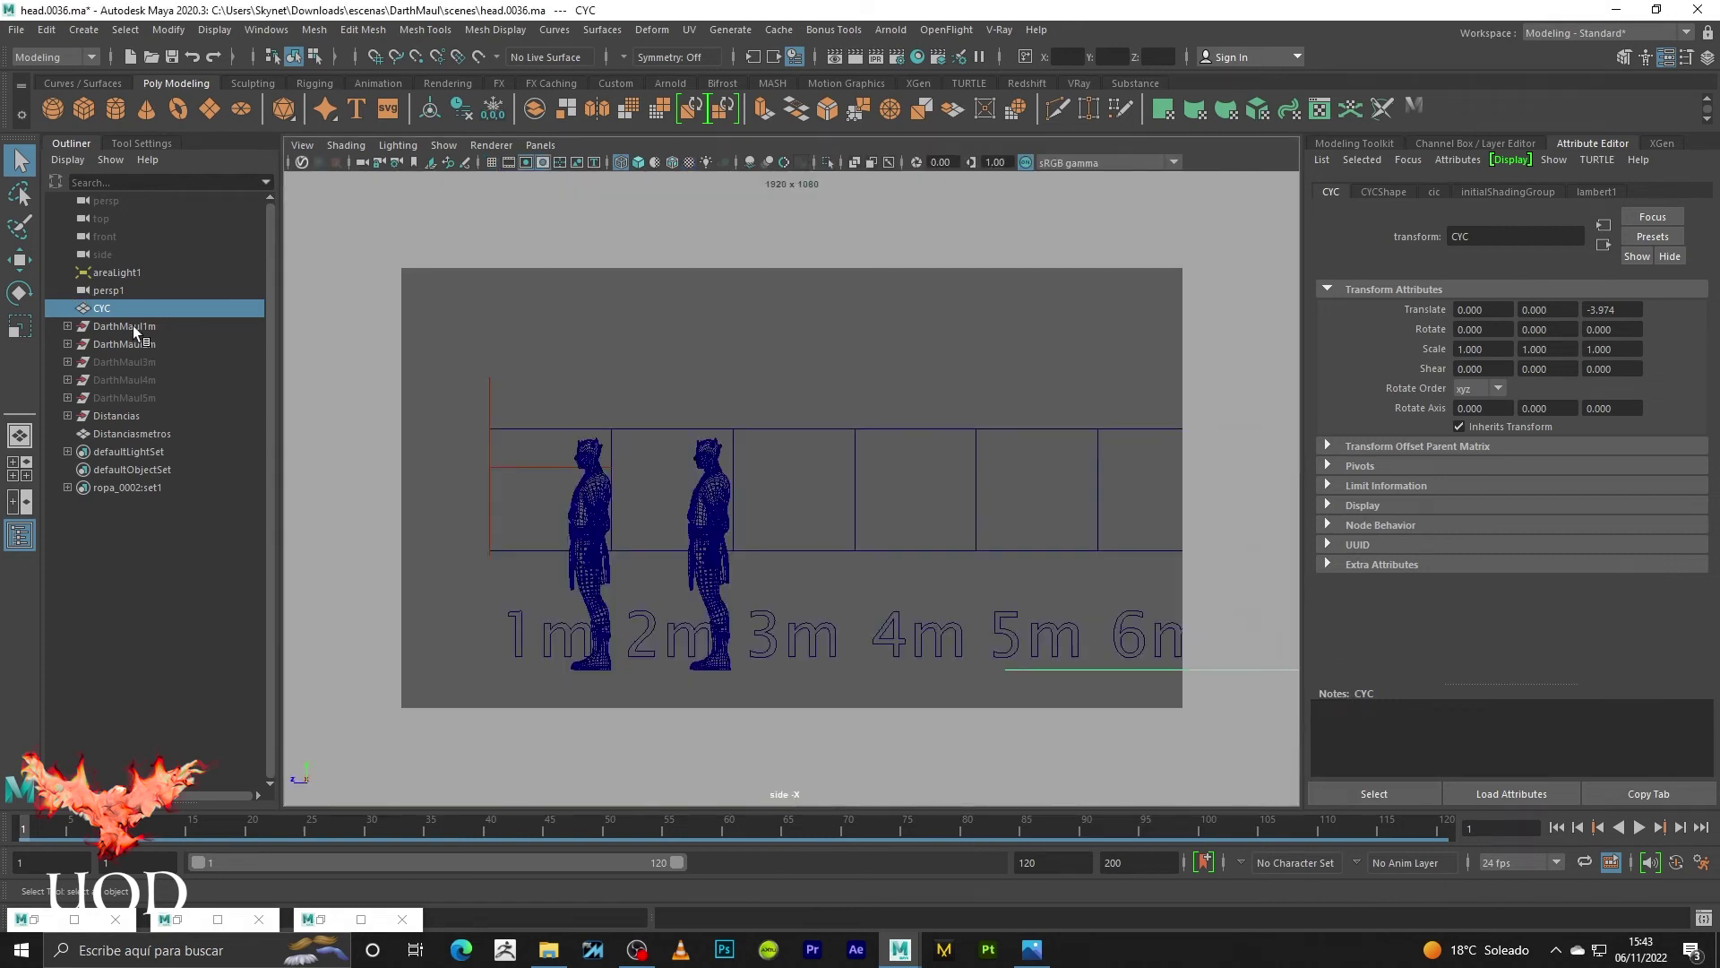
pyautogui.click(132, 343)
pyautogui.hotkey('ctrl', 'h')
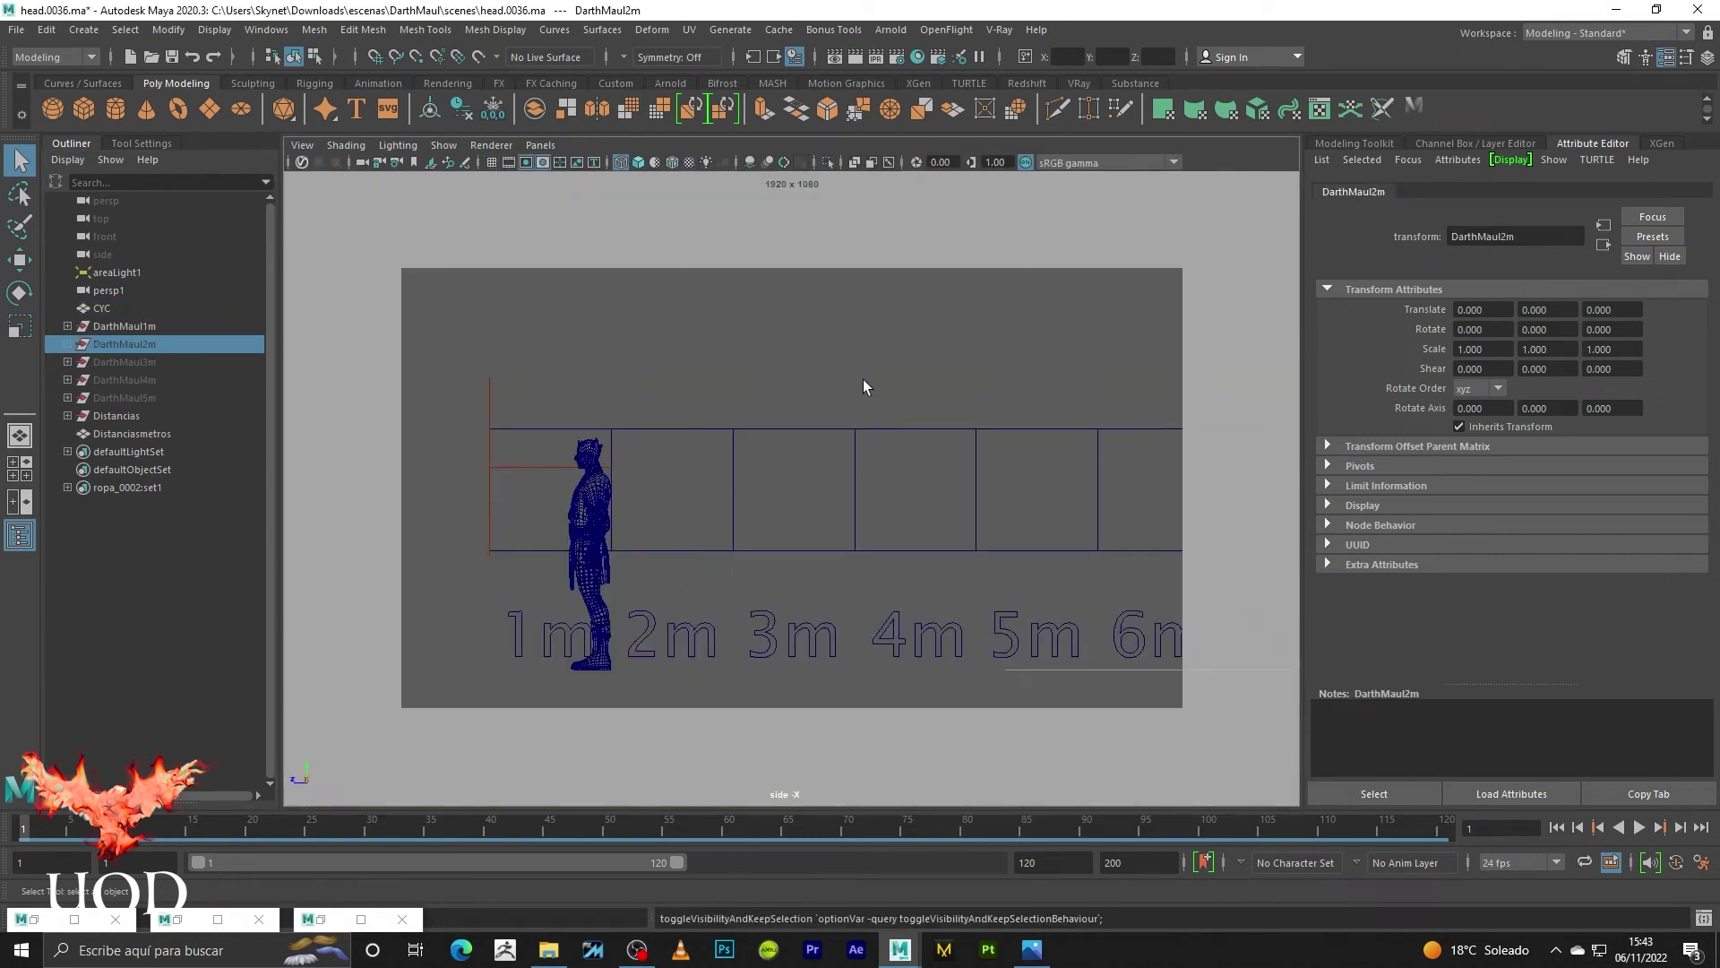
pyautogui.click(733, 388)
pyautogui.scroll(-2, 874, 376)
pyautogui.scroll(-2, 899, 399)
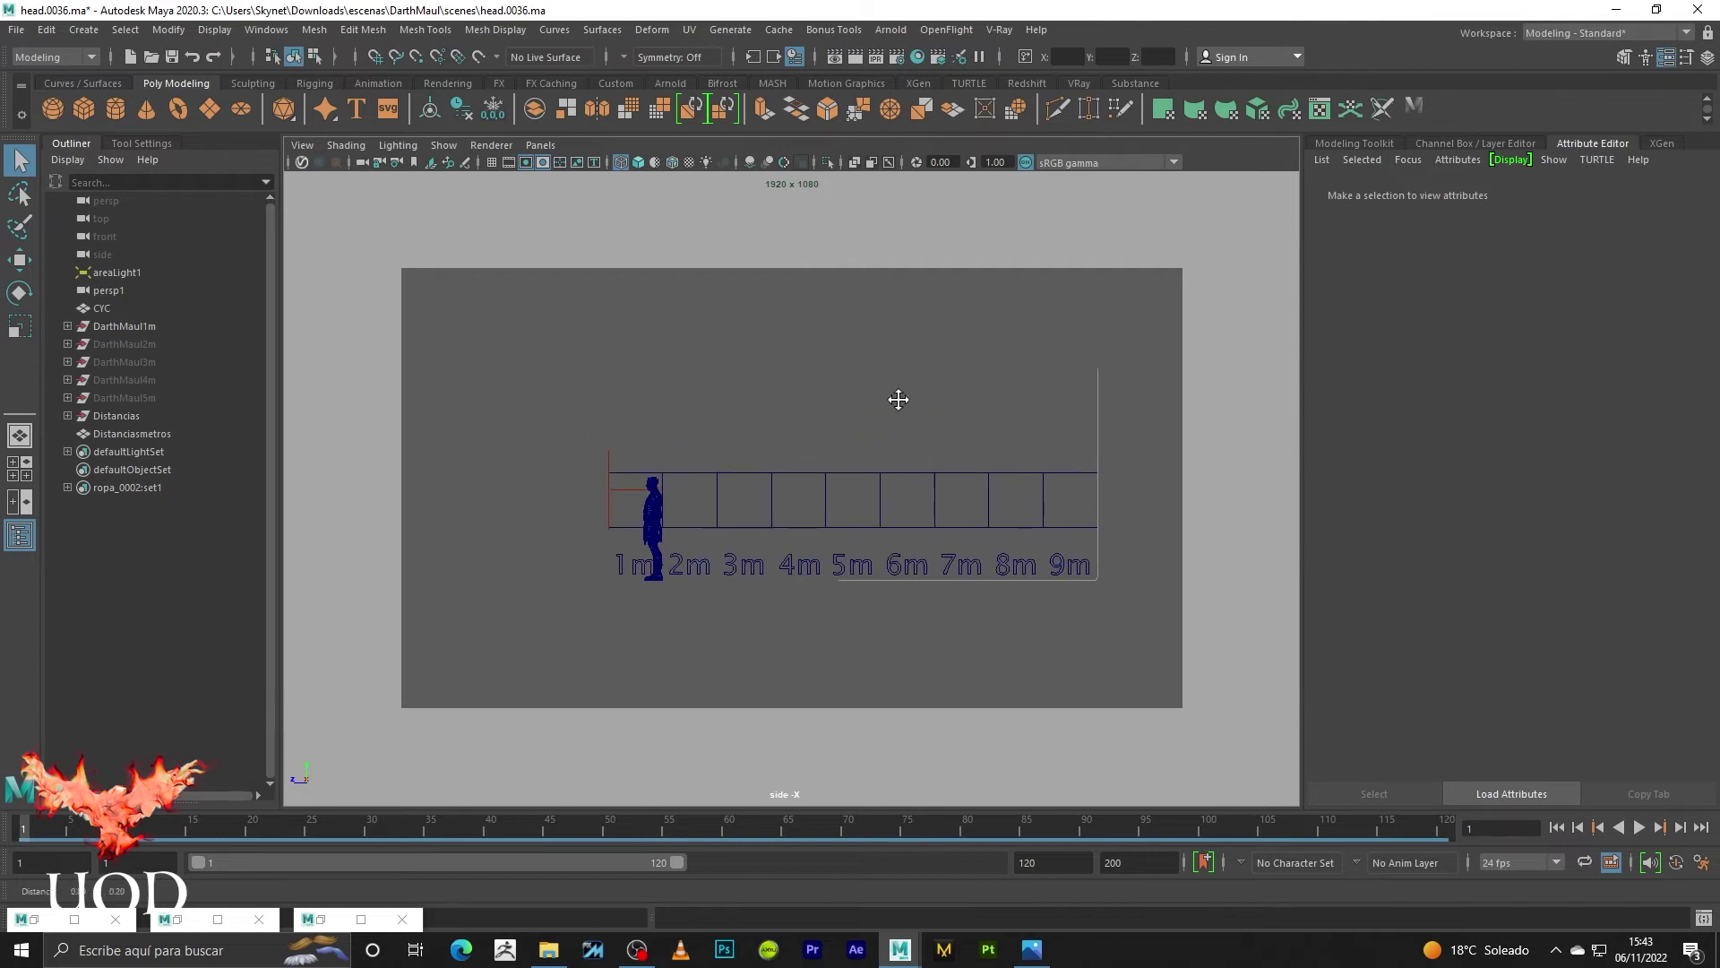
pyautogui.scroll(2, 565, 506)
pyautogui.scroll(1, 631, 411)
pyautogui.scroll(-1, 631, 410)
pyautogui.scroll(-1, 631, 410)
pyautogui.keyDown('alt'); pyautogui.moveTo(631, 410); pyautogui.dragTo(660, 412, button='middle'); pyautogui.keyUp('alt')
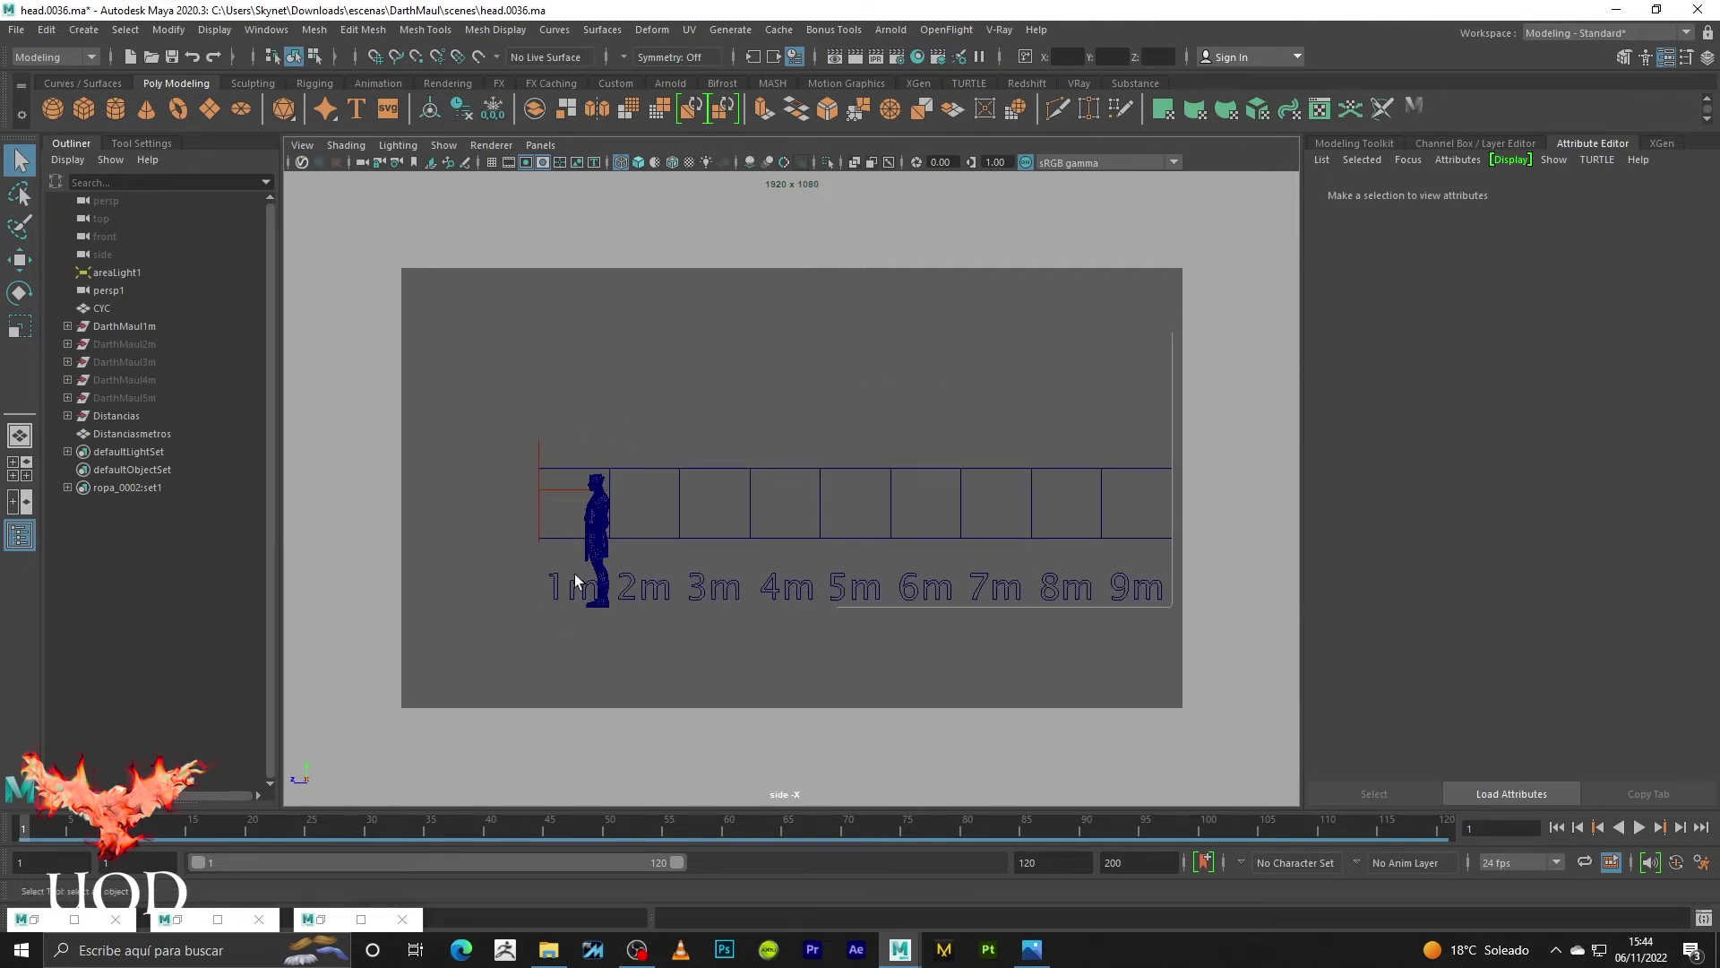
# - Open Preferences to Settings and minimize it, then select and frame areaLight1
pyautogui.click(276, 31)
pyautogui.moveTo(319, 200)
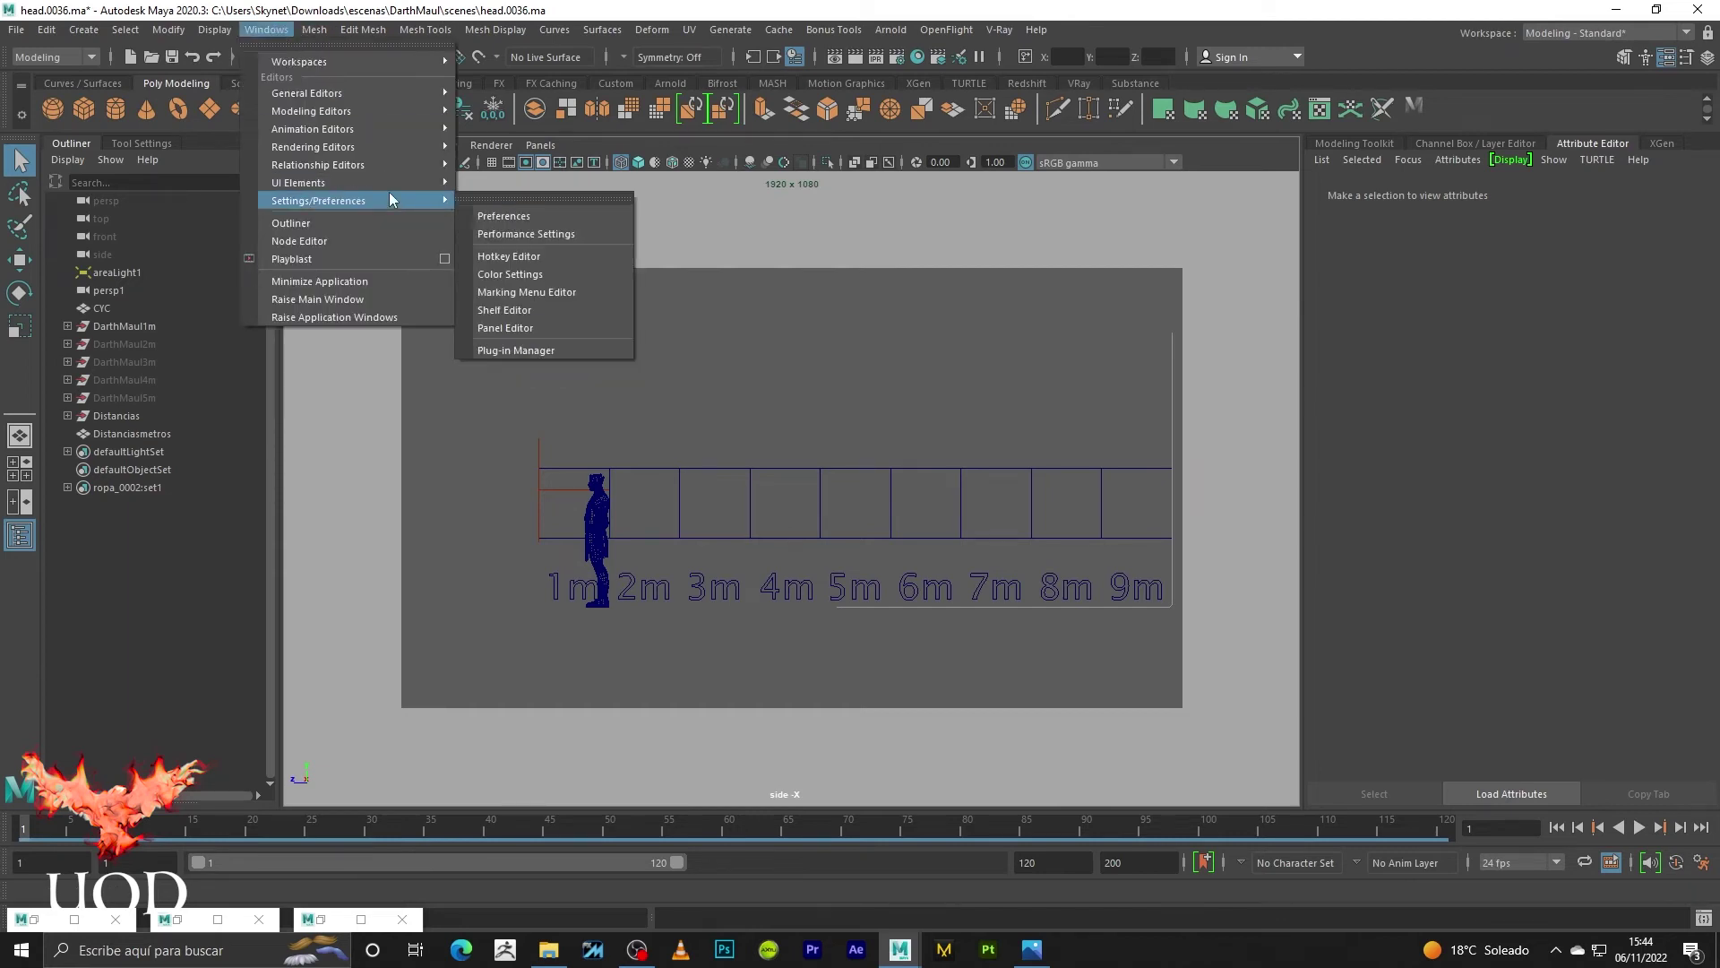
pyautogui.click(583, 199)
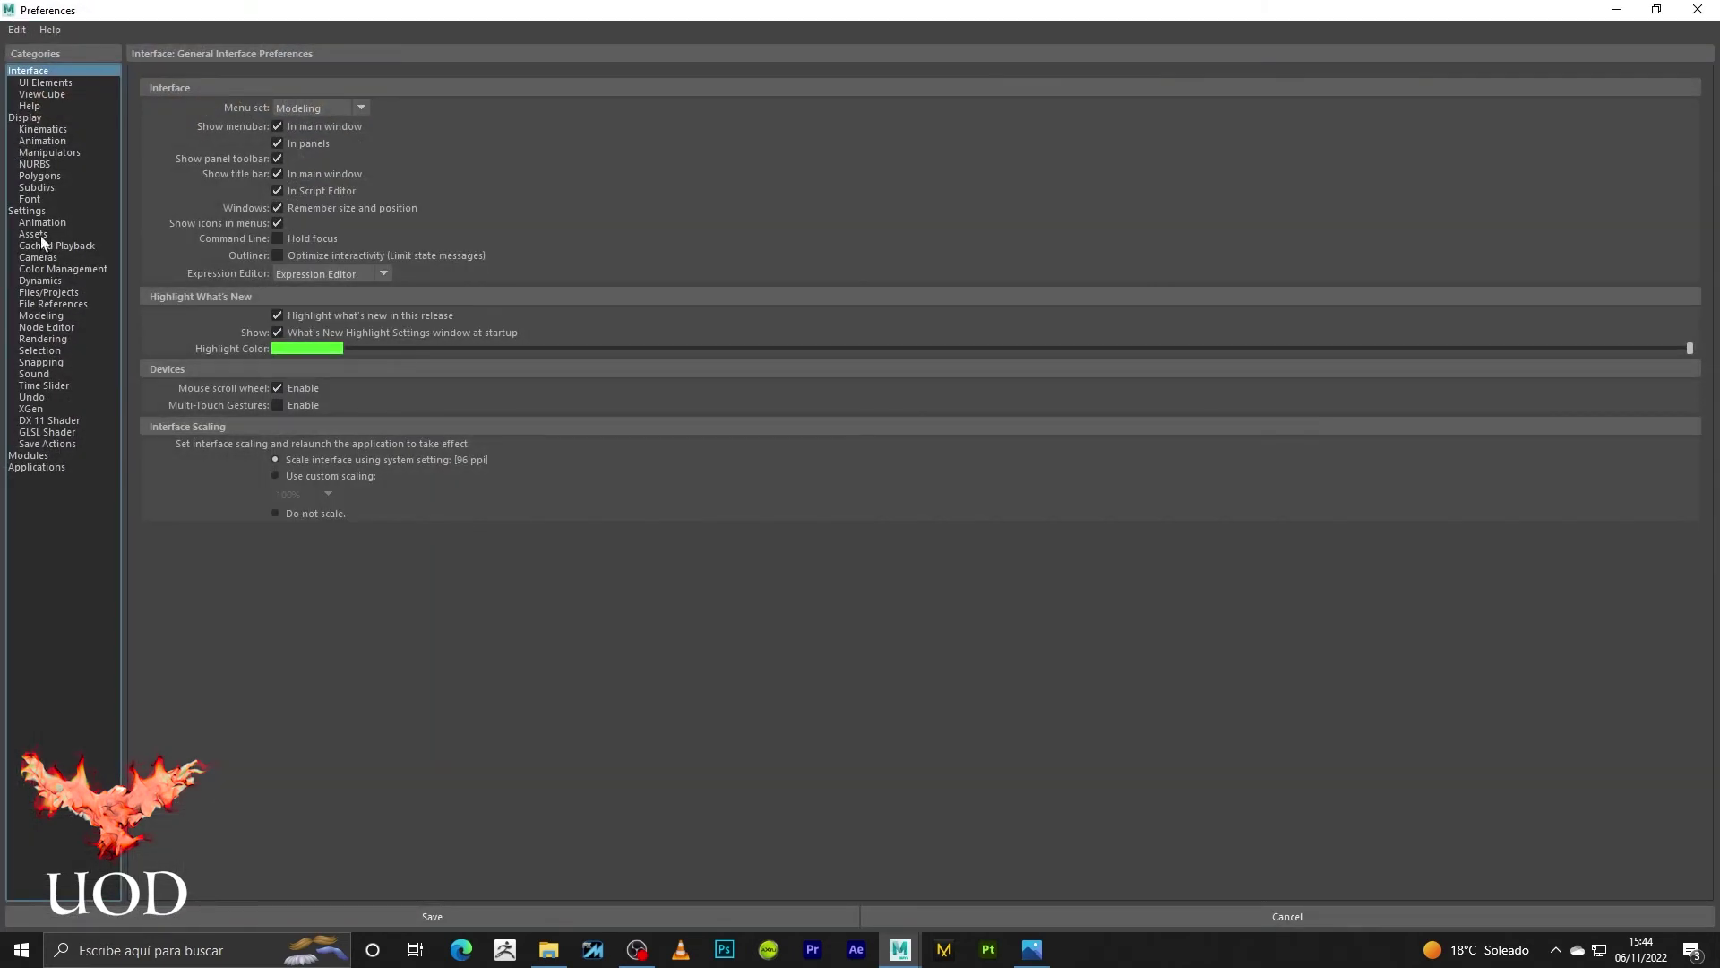
pyautogui.click(27, 212)
pyautogui.click(1619, 9)
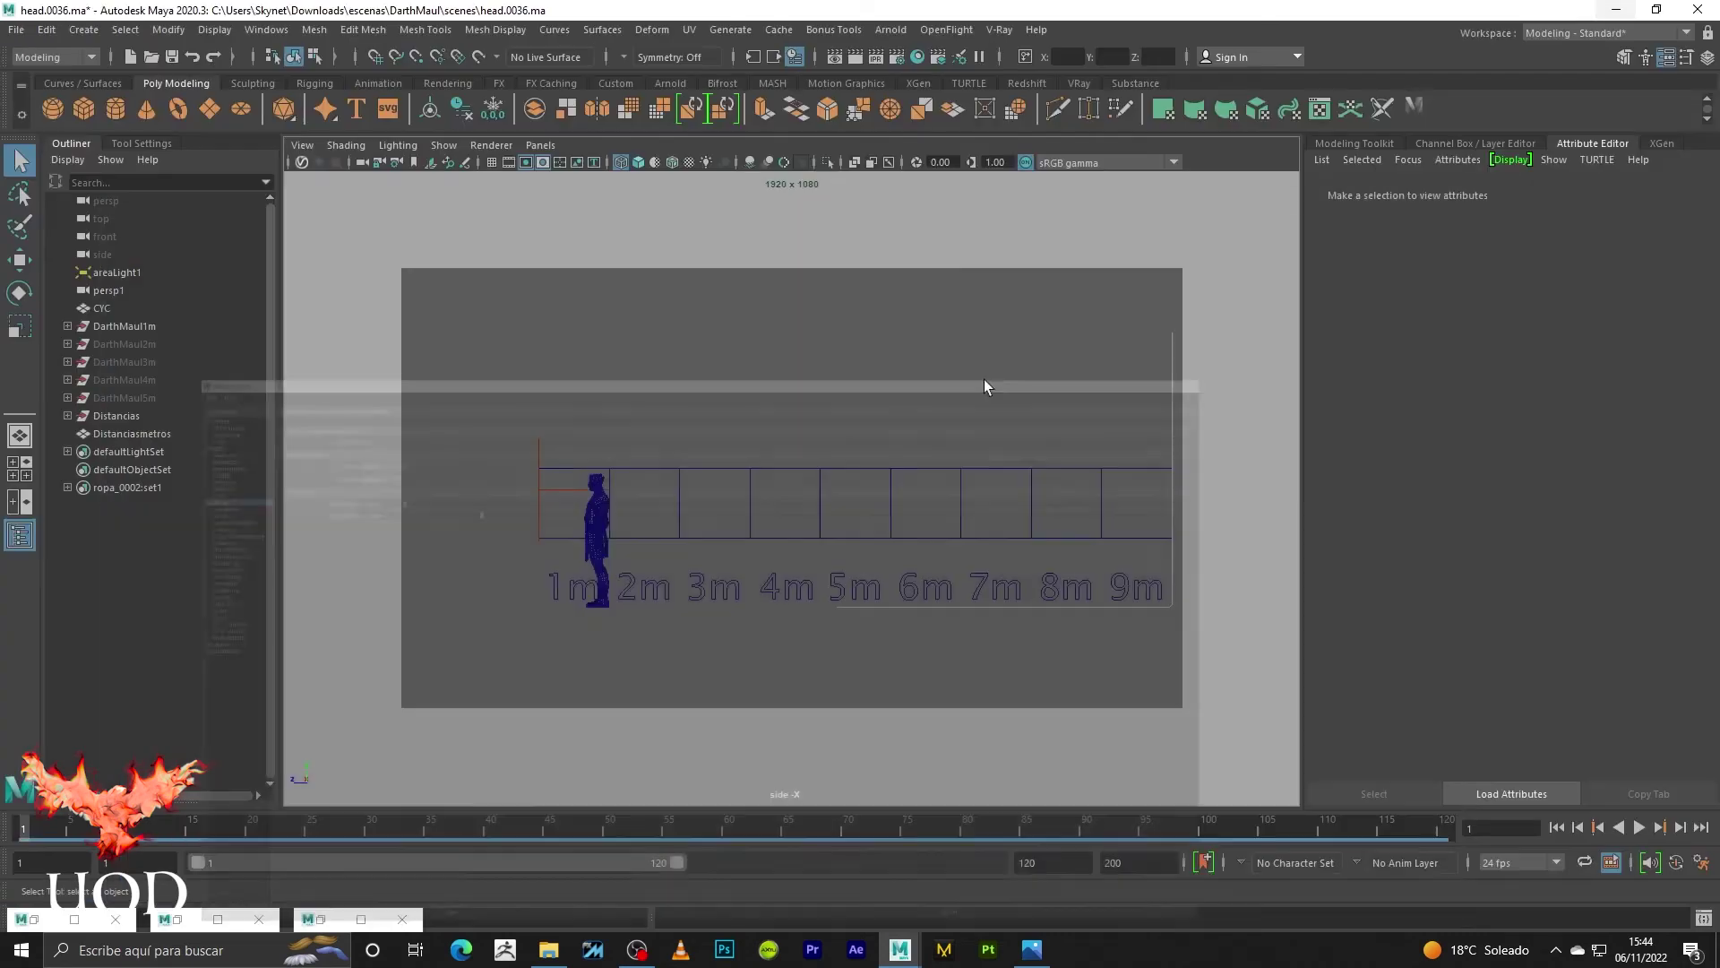
pyautogui.moveTo(525, 433); pyautogui.dragTo(528, 446)
pyautogui.press('f')
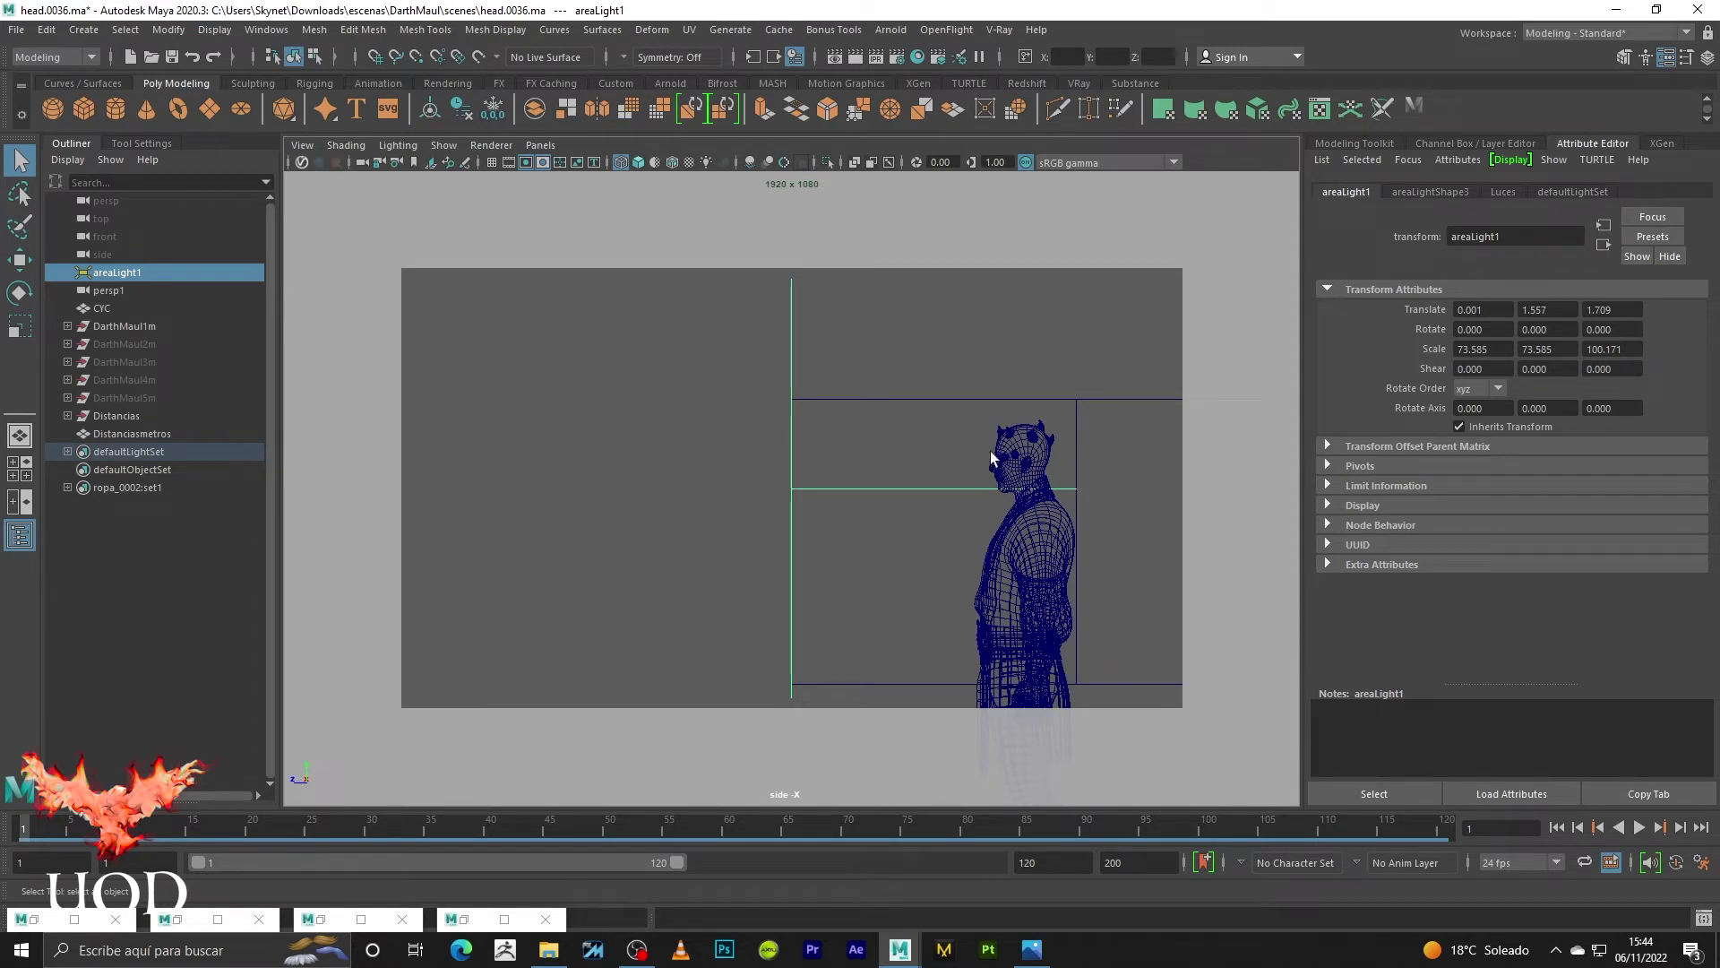
# - Try a uniform scale of 100 on areaLight1, then undo back to 73.585
pyautogui.click(1707, 56)
pyautogui.moveTo(1678, 295); pyautogui.dragTo(1671, 327)
pyautogui.write('100')
pyautogui.press('Return')
pyautogui.click(1167, 335)
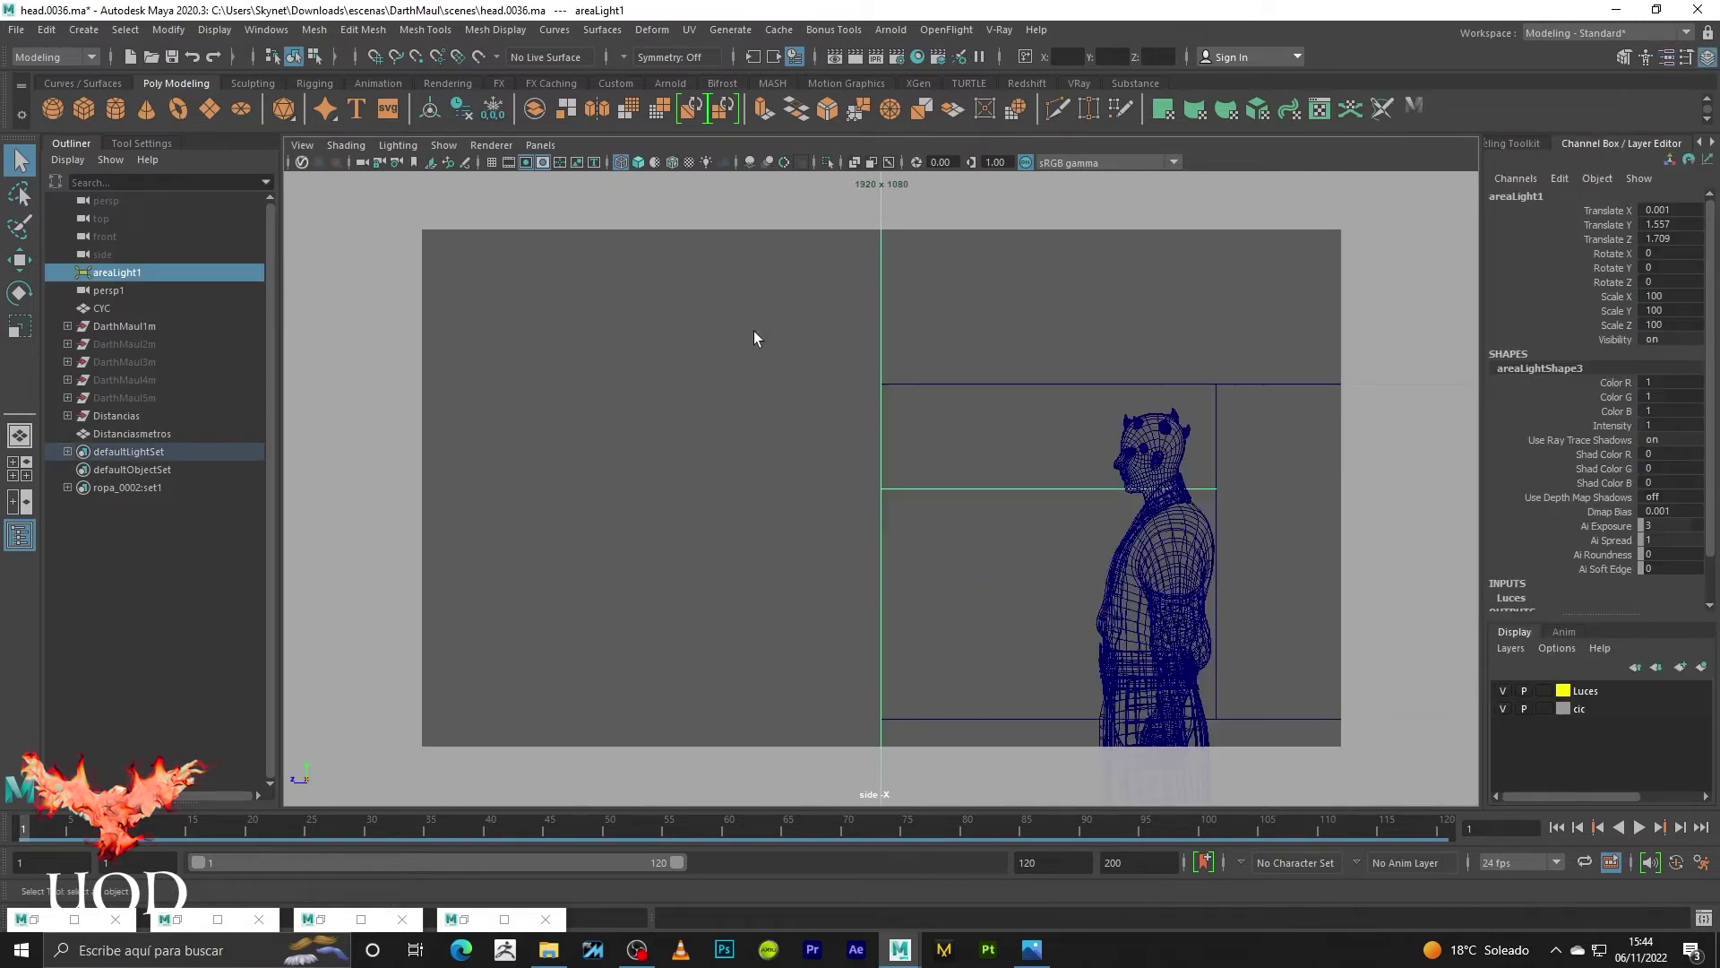
pyautogui.press('f')
pyautogui.moveTo(658, 475)
pyautogui.keyDown('alt'); pyautogui.mouseDown(button='right')
pyautogui.moveTo(1283, 461)
pyautogui.moveTo(813, 445)
pyautogui.mouseUp(button='right'); pyautogui.keyUp('alt')
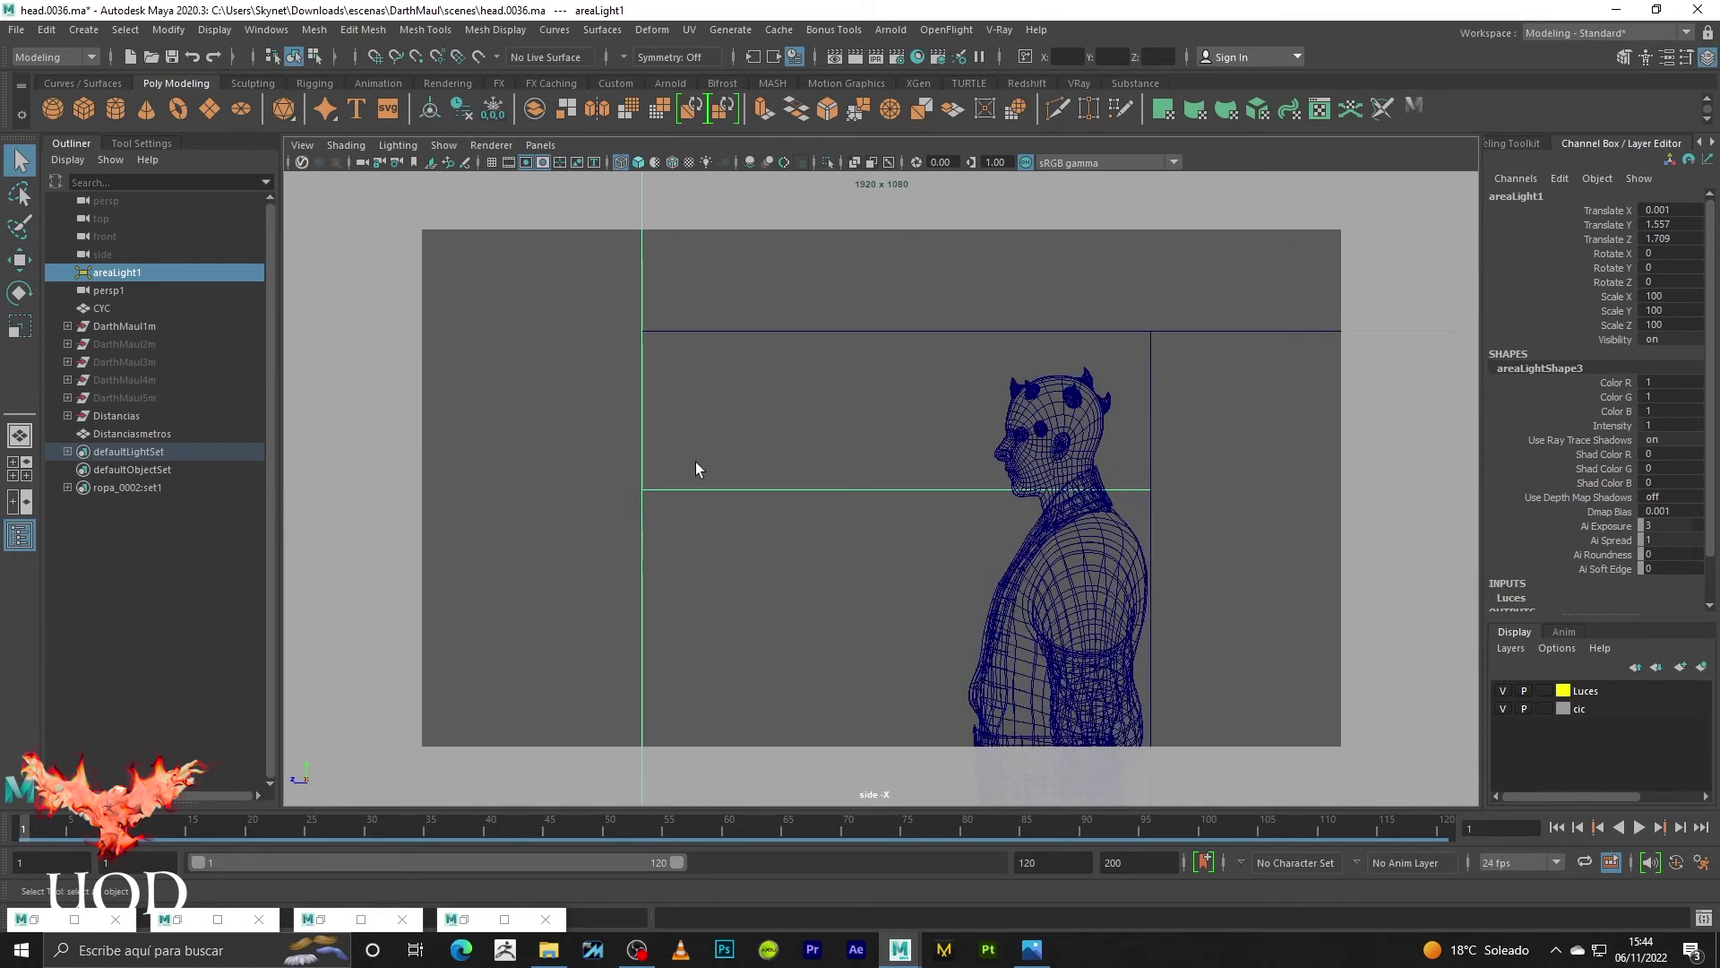
pyautogui.scroll(-3, 1118, 400)
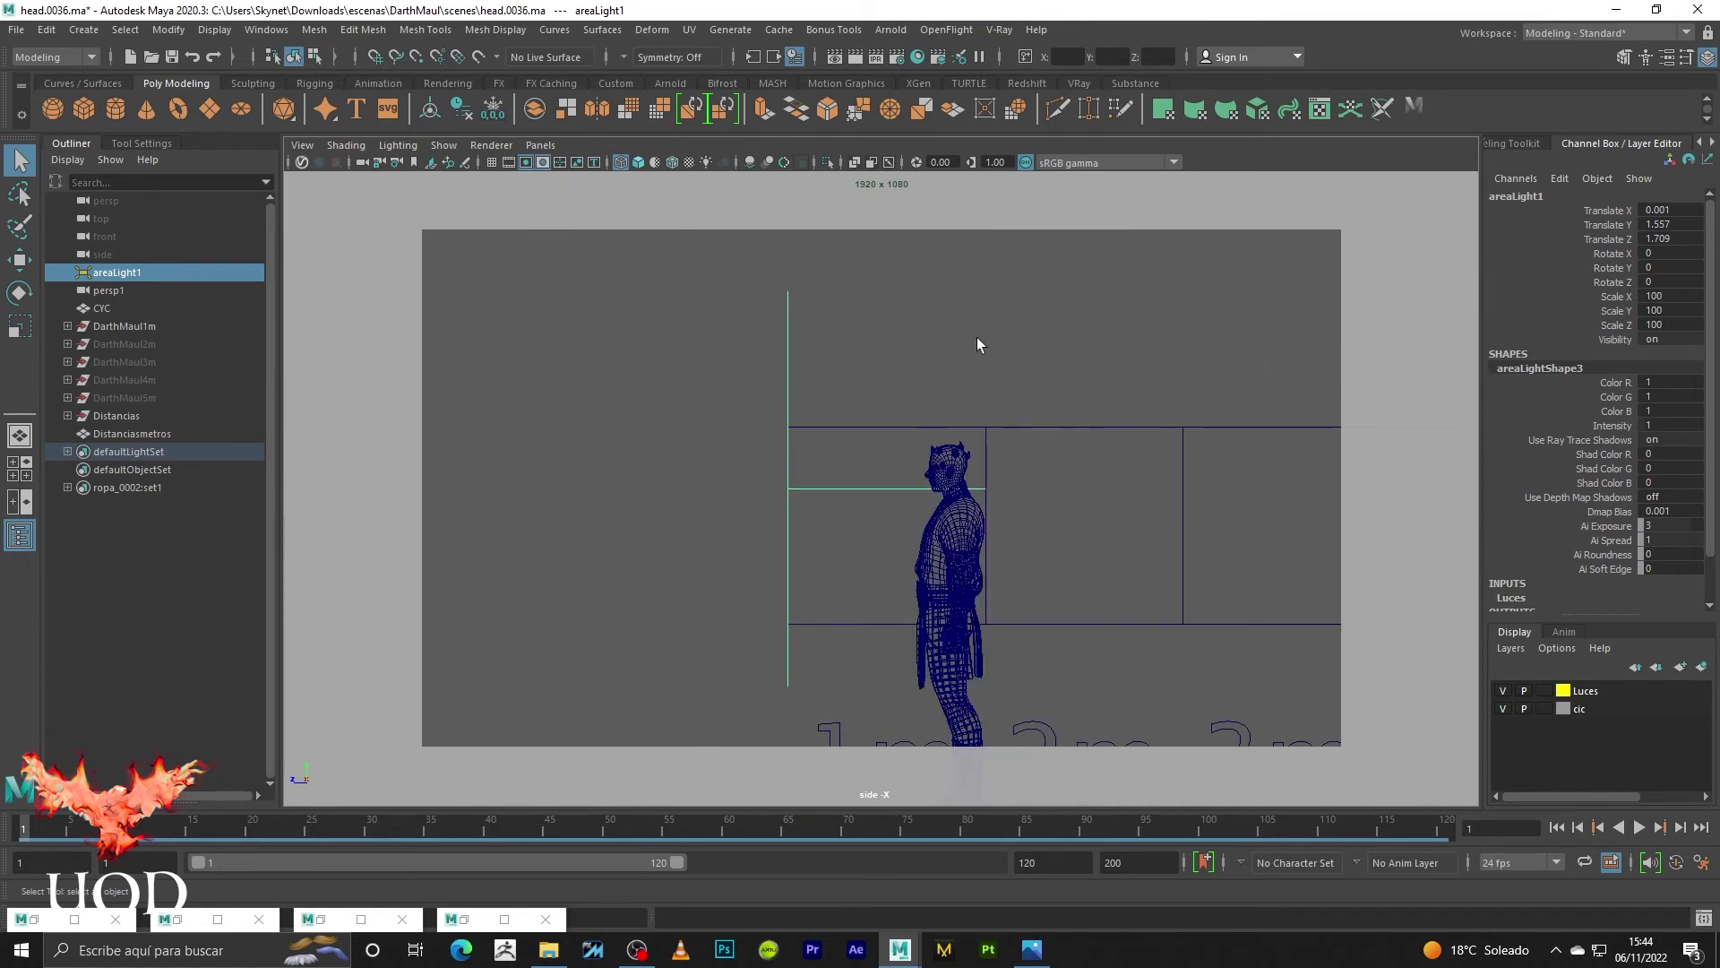
pyautogui.hotkey('ctrl', 'z')
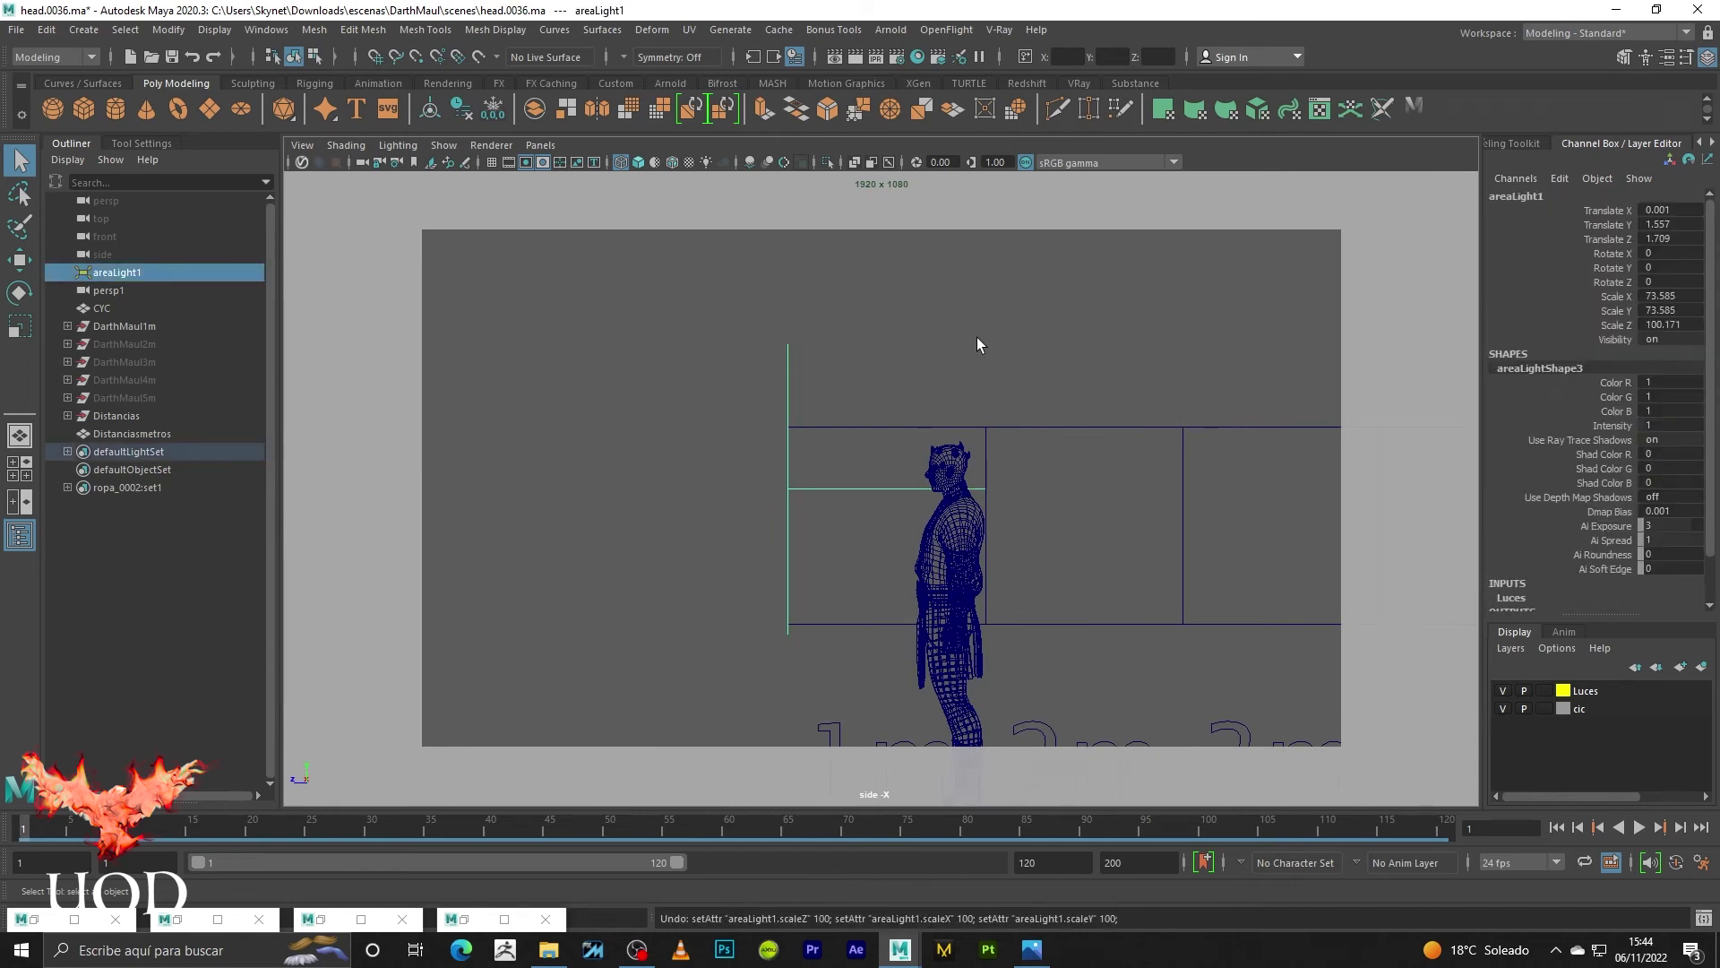
# - Reframe the side view and raise areaLight1 above the figure's head
pyautogui.click(976, 345)
pyautogui.scroll(-3, 925, 395)
pyautogui.scroll(-1, 975, 392)
pyautogui.moveTo(975, 393)
pyautogui.keyDown('alt'); pyautogui.mouseDown(button='middle')
pyautogui.moveTo(680, 437)
pyautogui.moveTo(606, 396)
pyautogui.moveTo(909, 363)
pyautogui.mouseUp(button='middle'); pyautogui.keyUp('alt')
pyautogui.scroll(1, 725, 363)
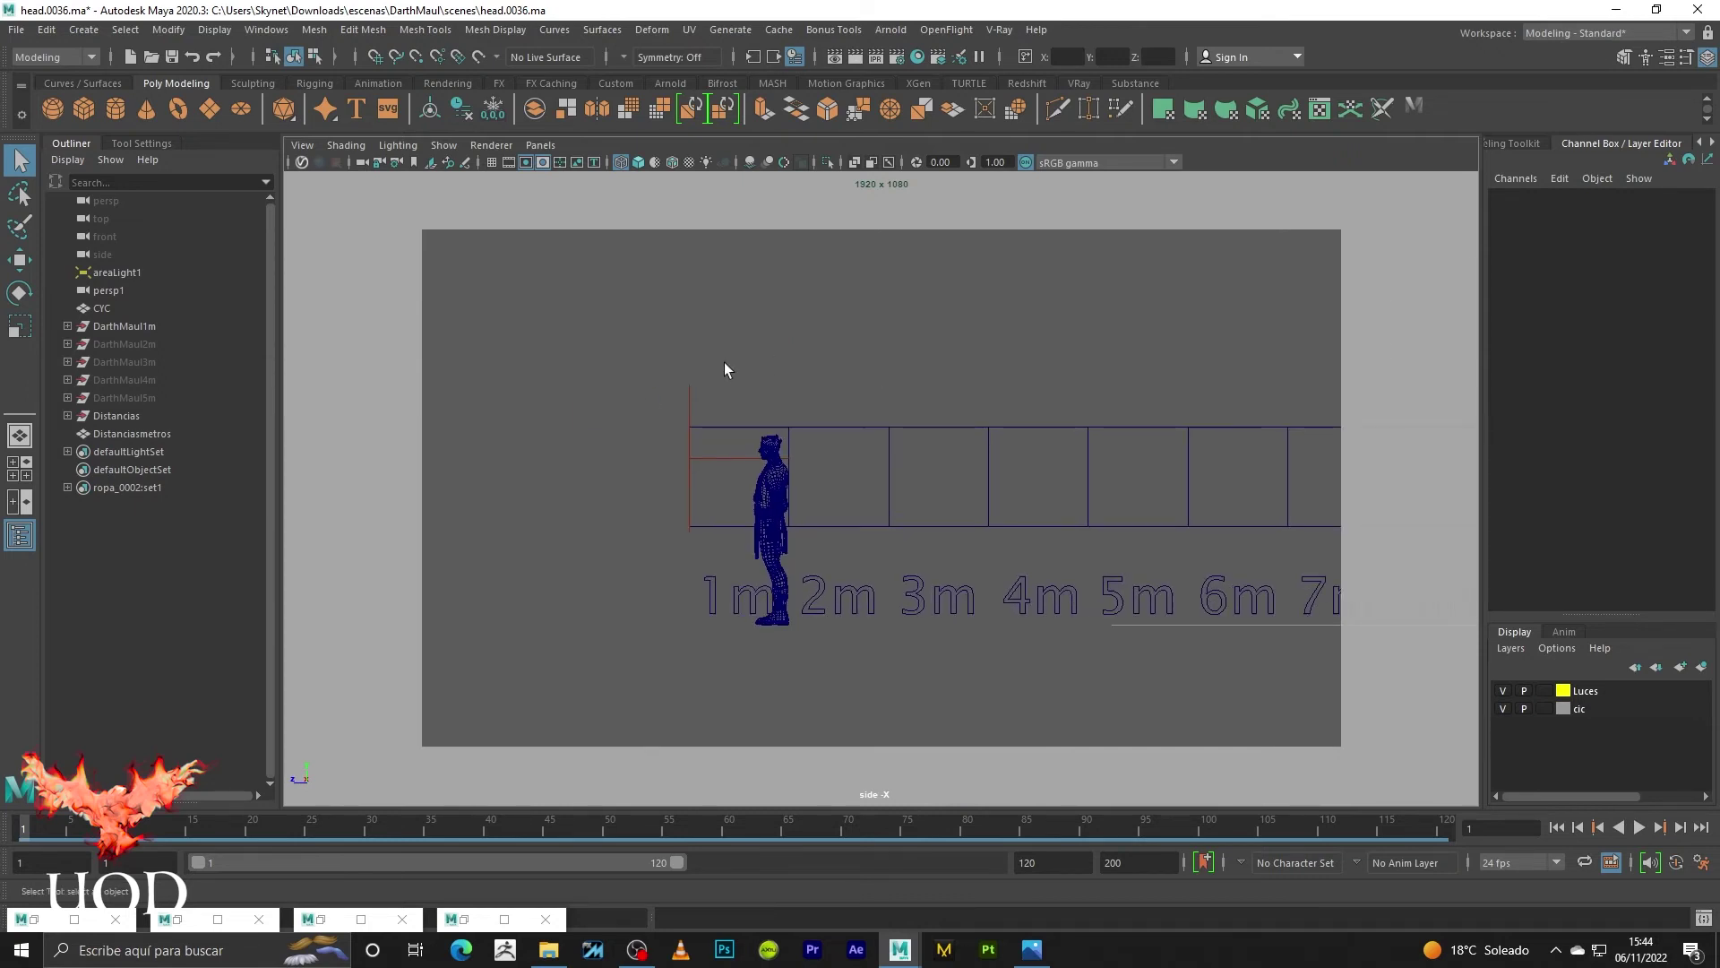
pyautogui.scroll(1, 669, 371)
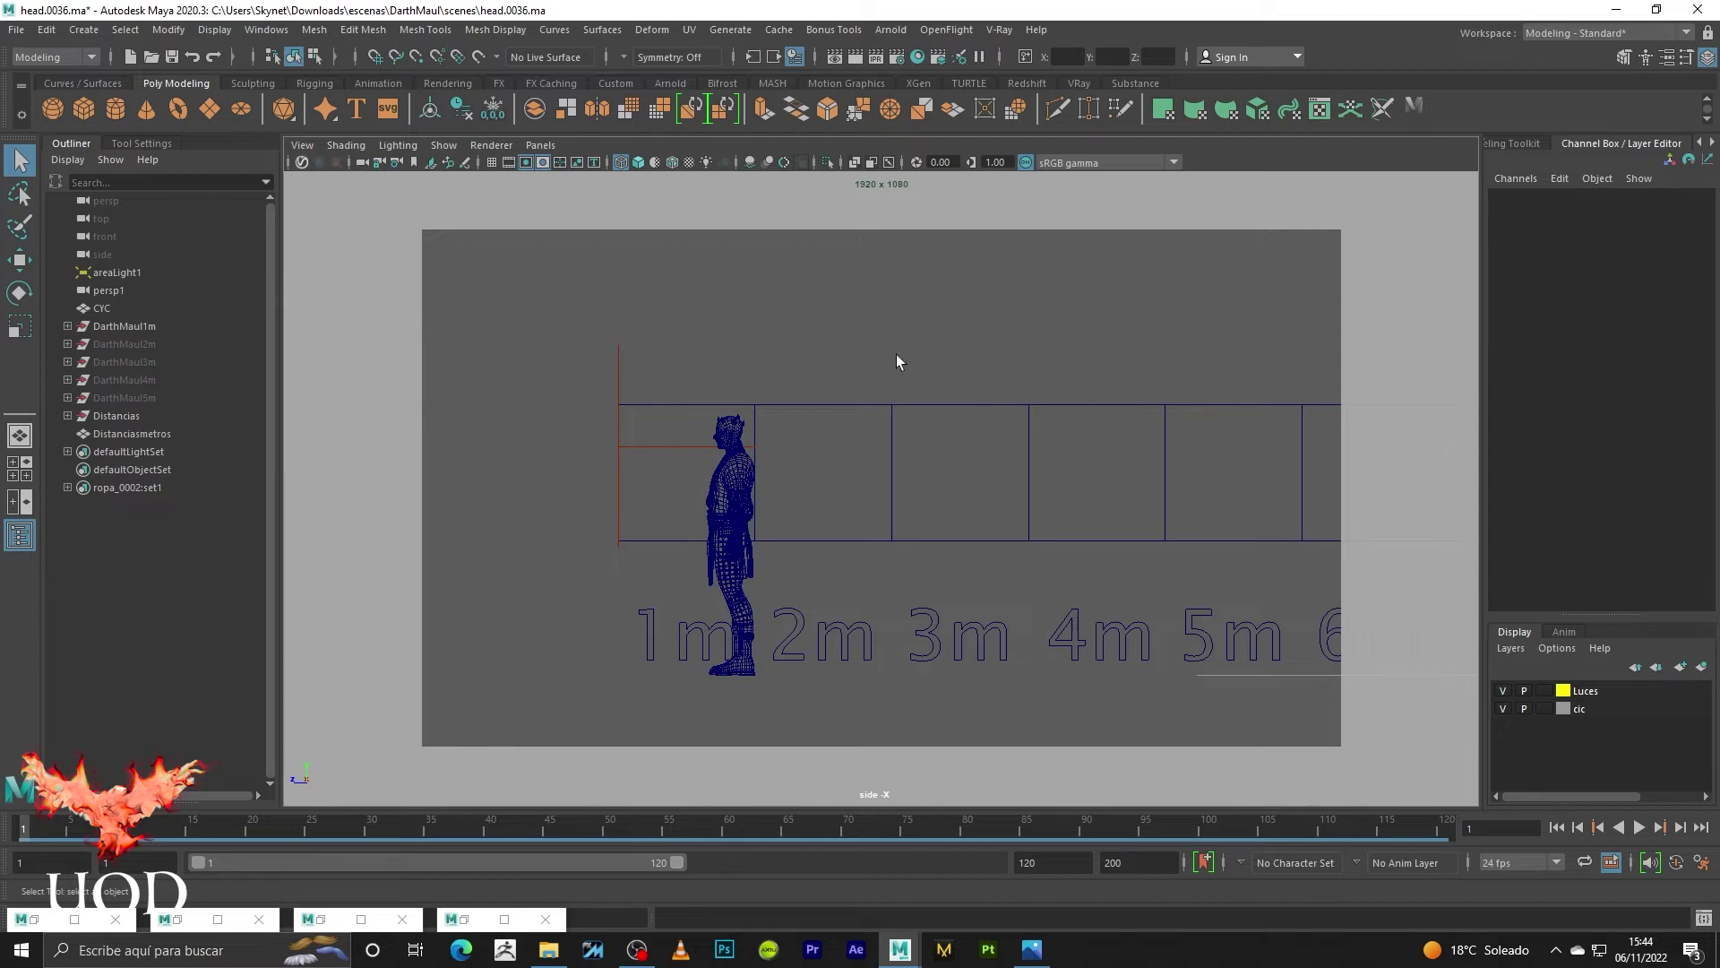
pyautogui.moveTo(657, 290); pyautogui.dragTo(563, 368)
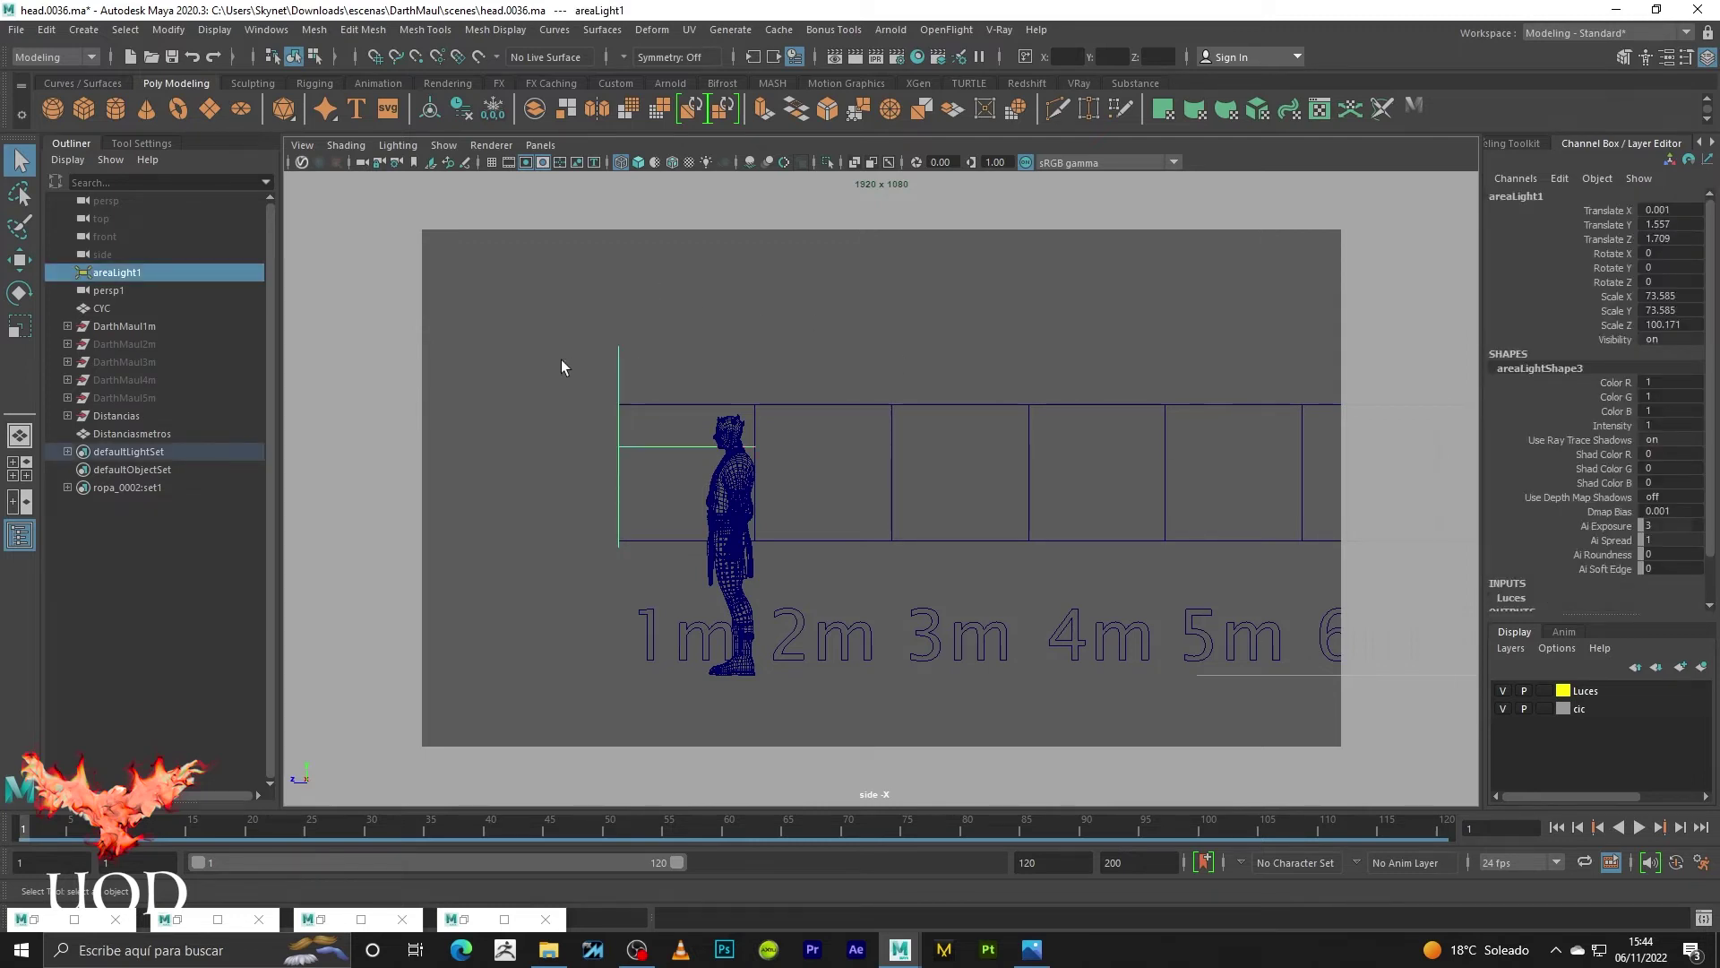
pyautogui.scroll(1, 561, 363)
pyautogui.press('w')
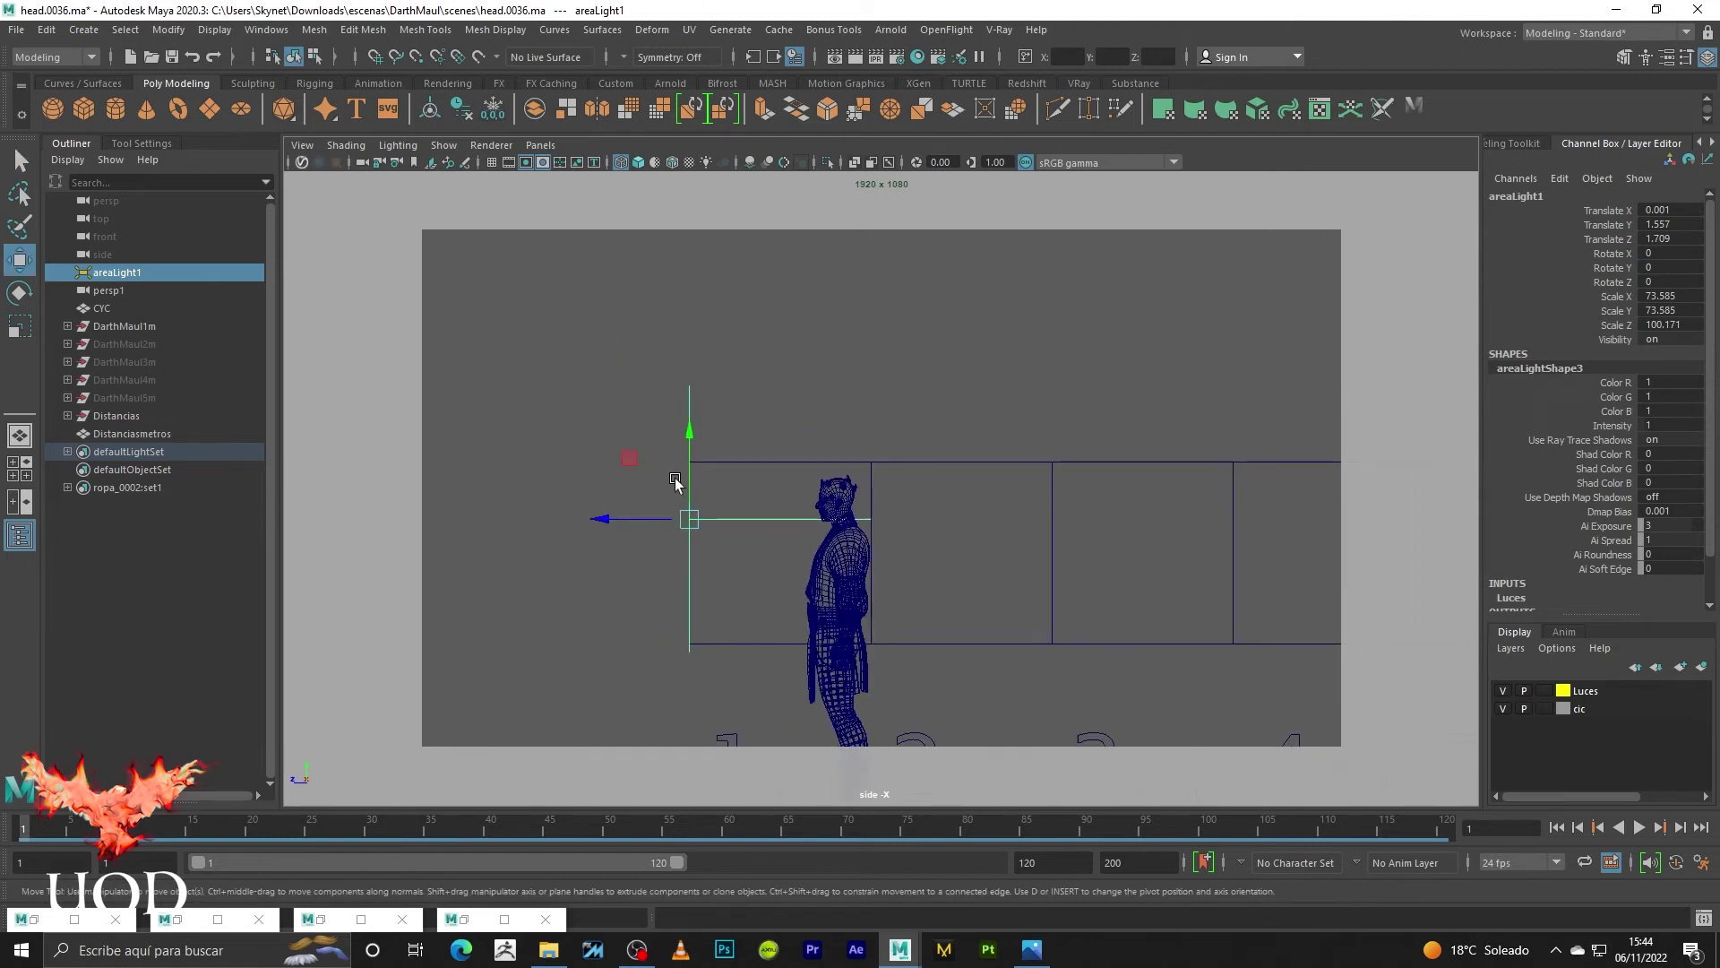
pyautogui.moveTo(688, 436)
pyautogui.mouseDown()
pyautogui.moveTo(687, 324)
pyautogui.moveTo(757, 385)
pyautogui.mouseUp()
# - Tilt areaLight1 to Rotate X -45 so it points down
pyautogui.press('e')
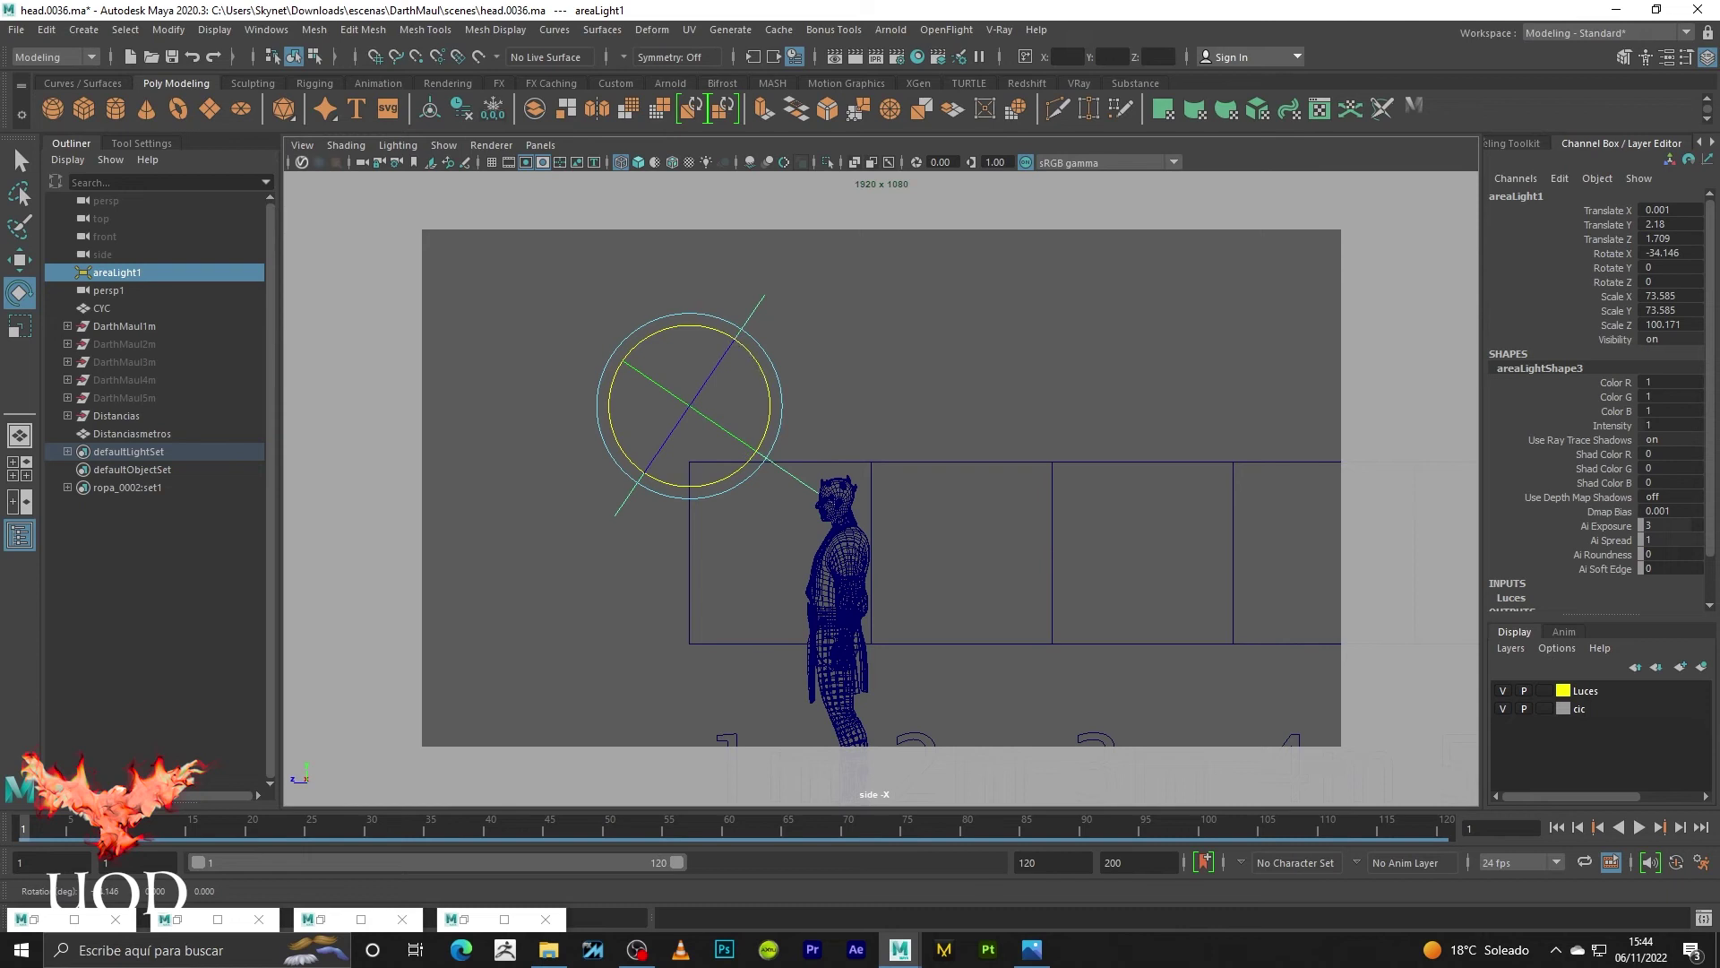
pyautogui.doubleClick(1678, 255)
pyautogui.write('-45')
pyautogui.press('Return')
# - Raise the tilted light a little higher, to Translate Y 2.306, and deselect it
pyautogui.click(857, 371)
pyautogui.click(684, 392)
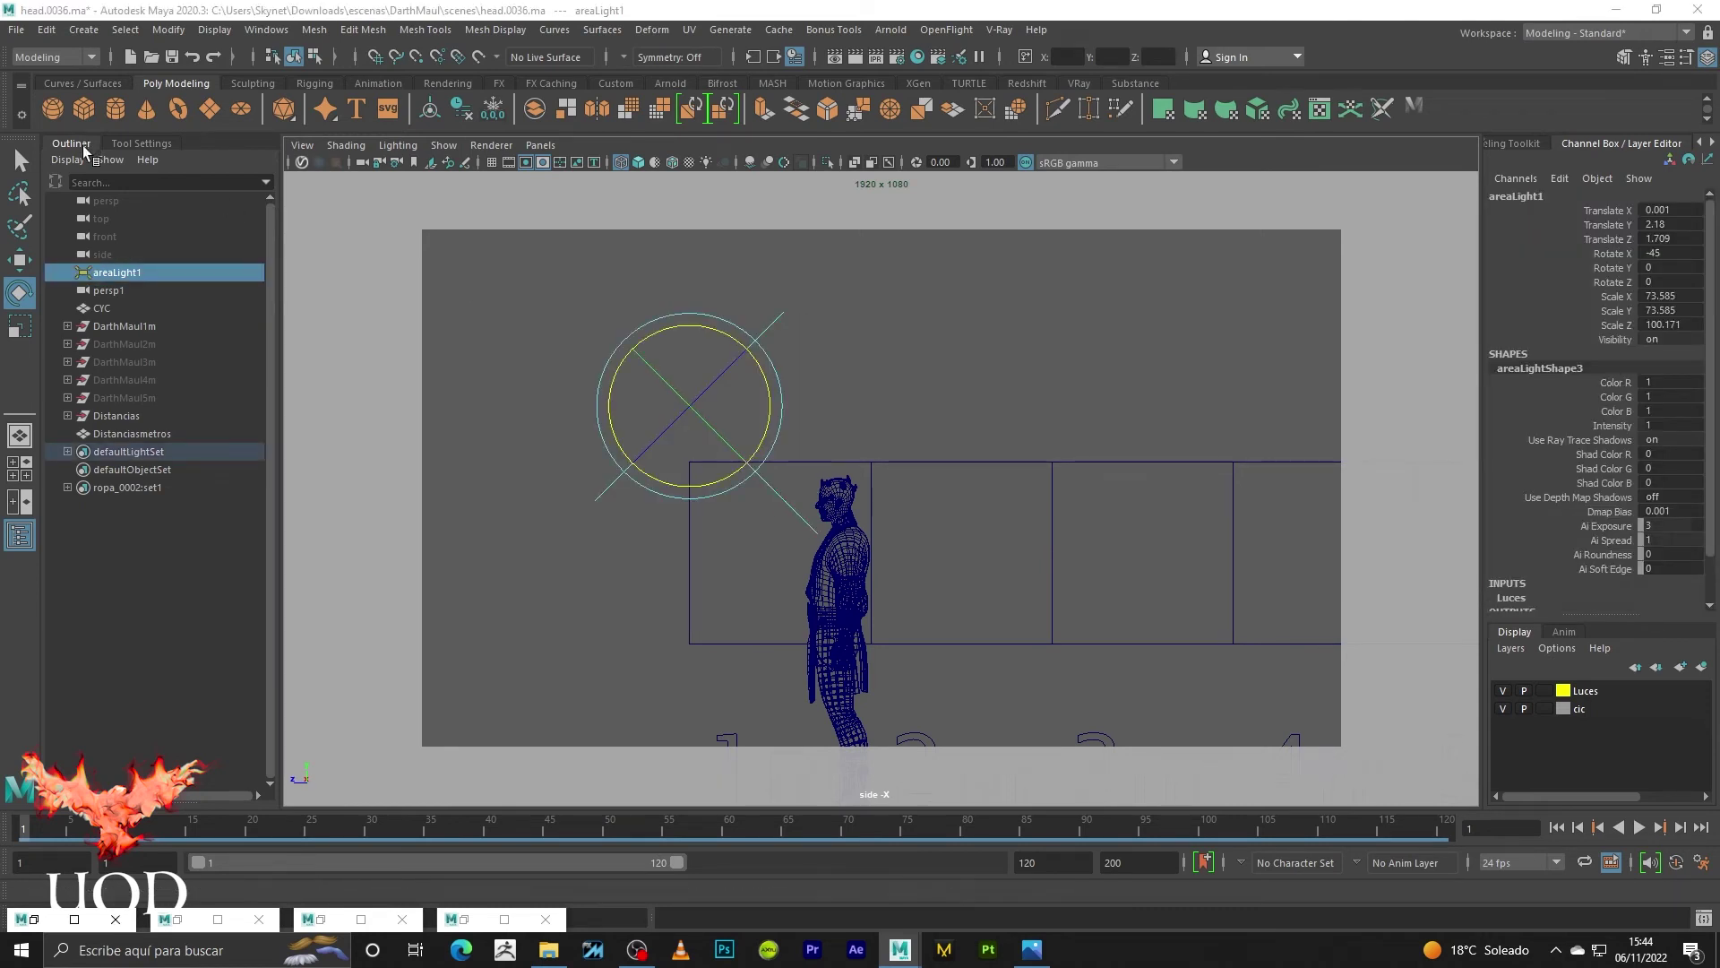
pyautogui.press('w')
pyautogui.moveTo(729, 362)
pyautogui.mouseDown()
pyautogui.moveTo(749, 343)
pyautogui.moveTo(695, 355)
pyautogui.mouseUp()
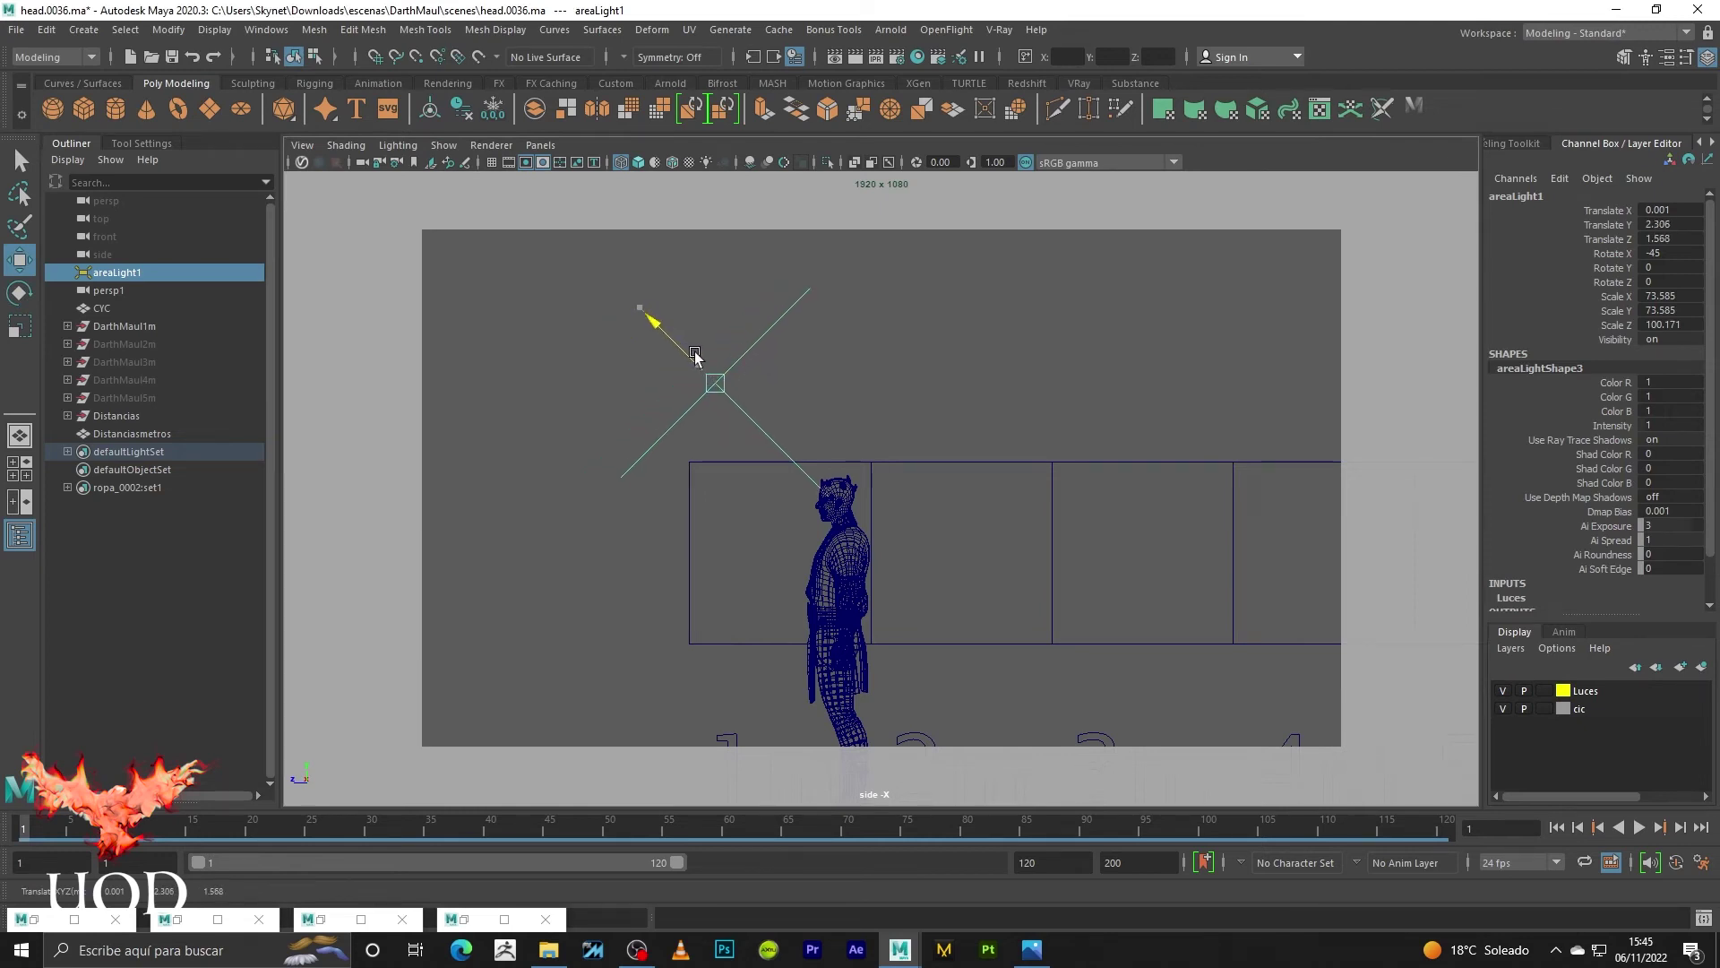
pyautogui.press('q')
pyautogui.click(897, 385)
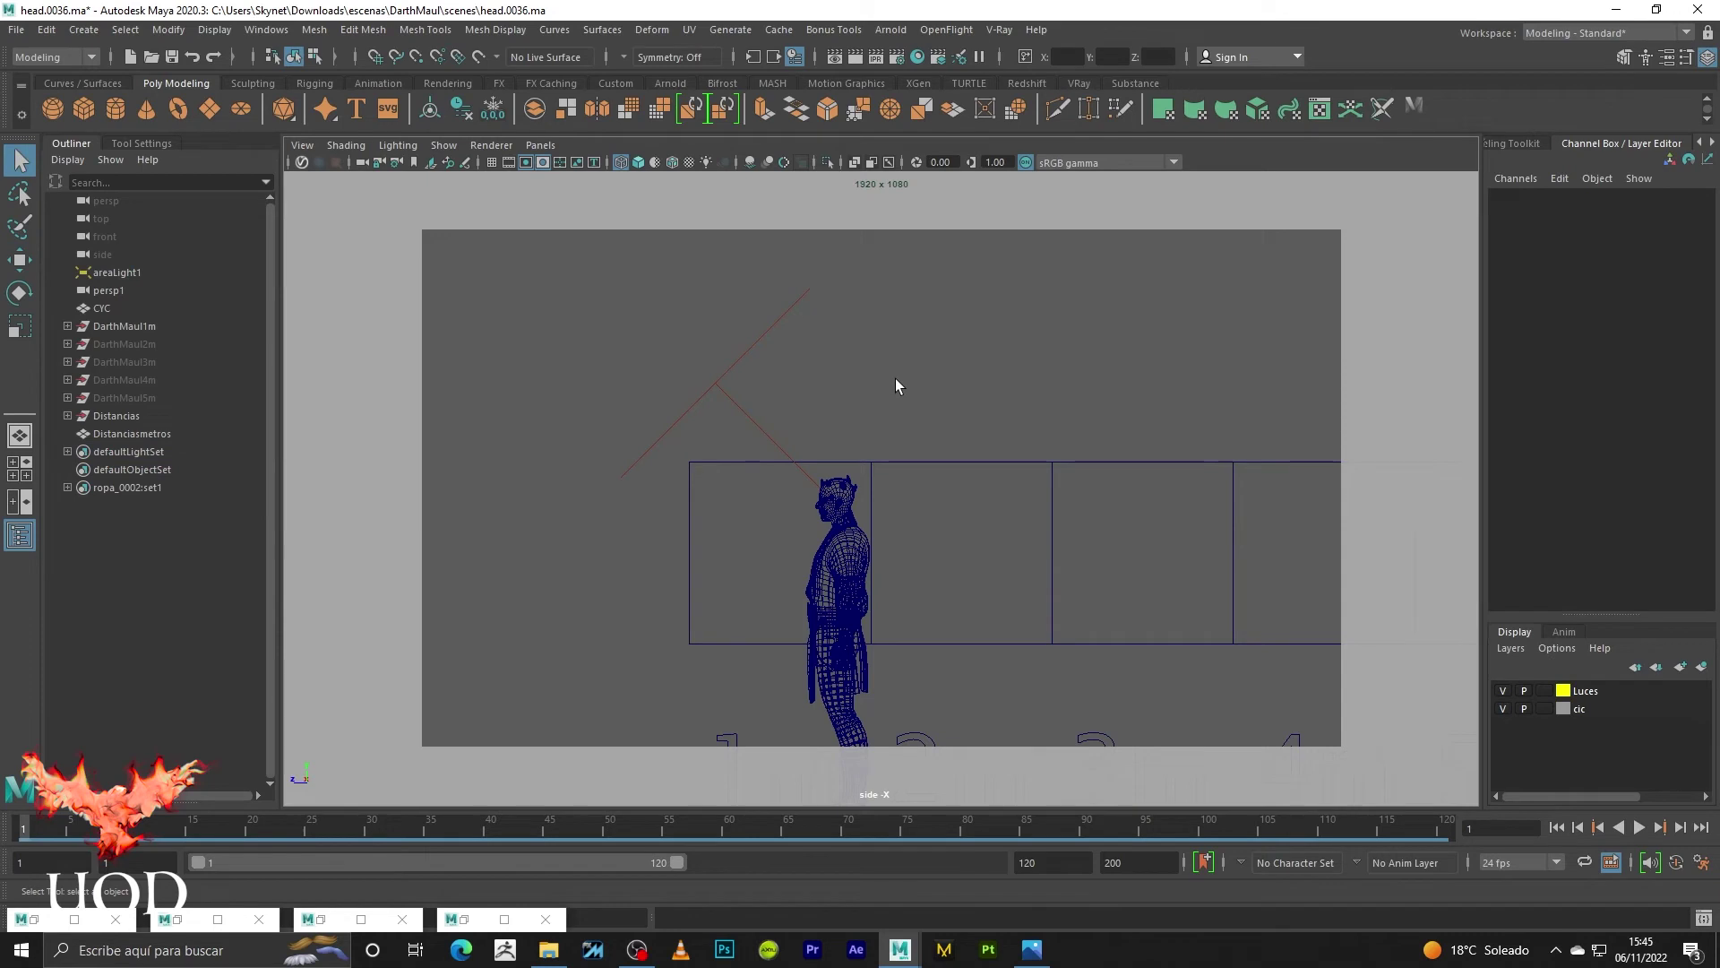
# - Lower areaLight1 slightly toward the head, to Translate Y 2.216, Z 1.658
pyautogui.moveTo(772, 381); pyautogui.dragTo(737, 405)
pyautogui.keyDown('alt'); pyautogui.moveTo(805, 400); pyautogui.dragTo(779, 418, button='middle'); pyautogui.keyUp('alt')
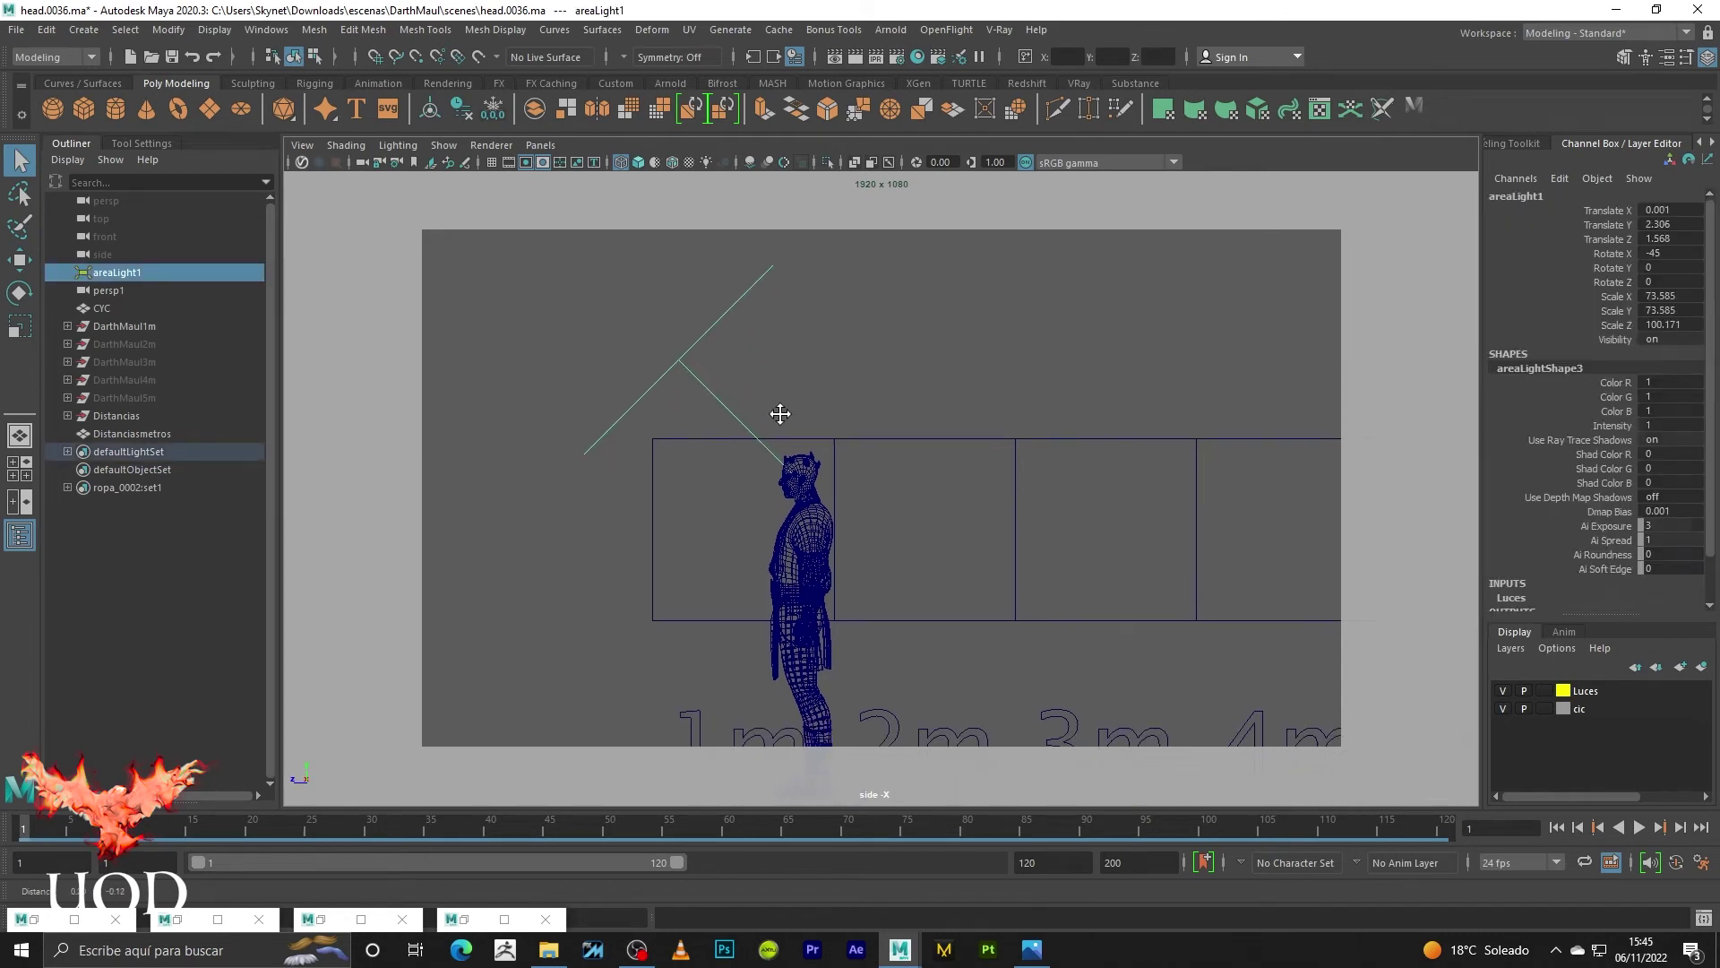
pyautogui.scroll(1, 778, 414)
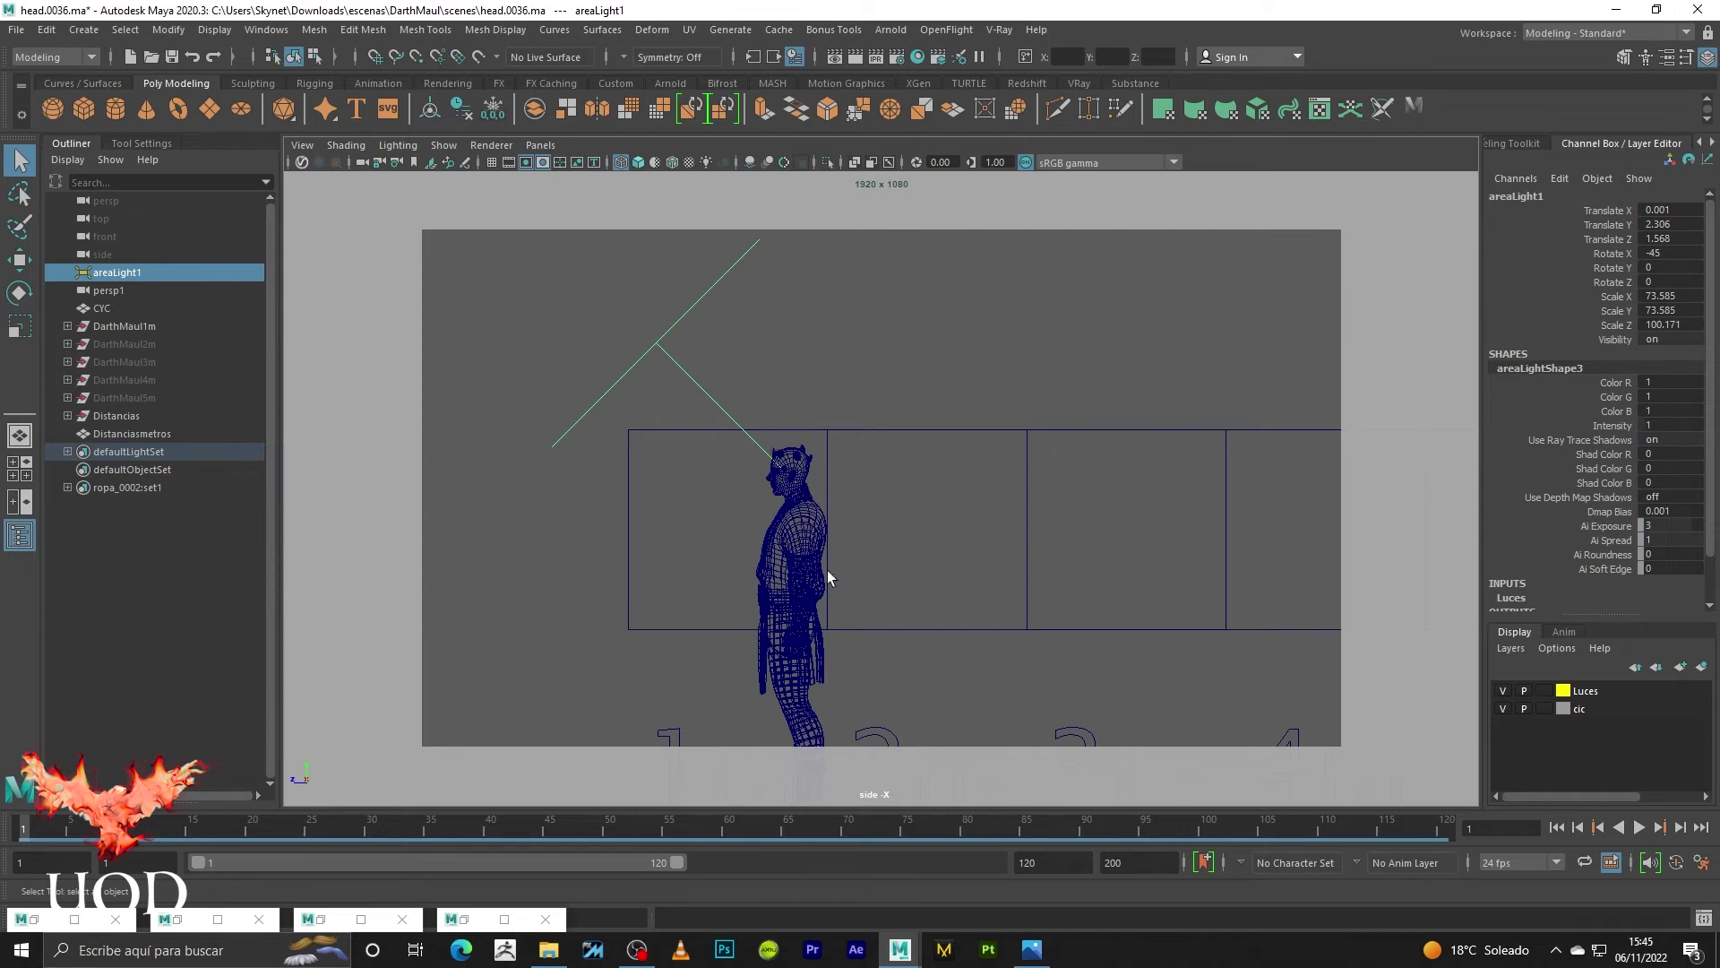
pyautogui.keyDown('alt'); pyautogui.moveTo(857, 598); pyautogui.dragTo(838, 549, button='middle'); pyautogui.keyUp('alt')
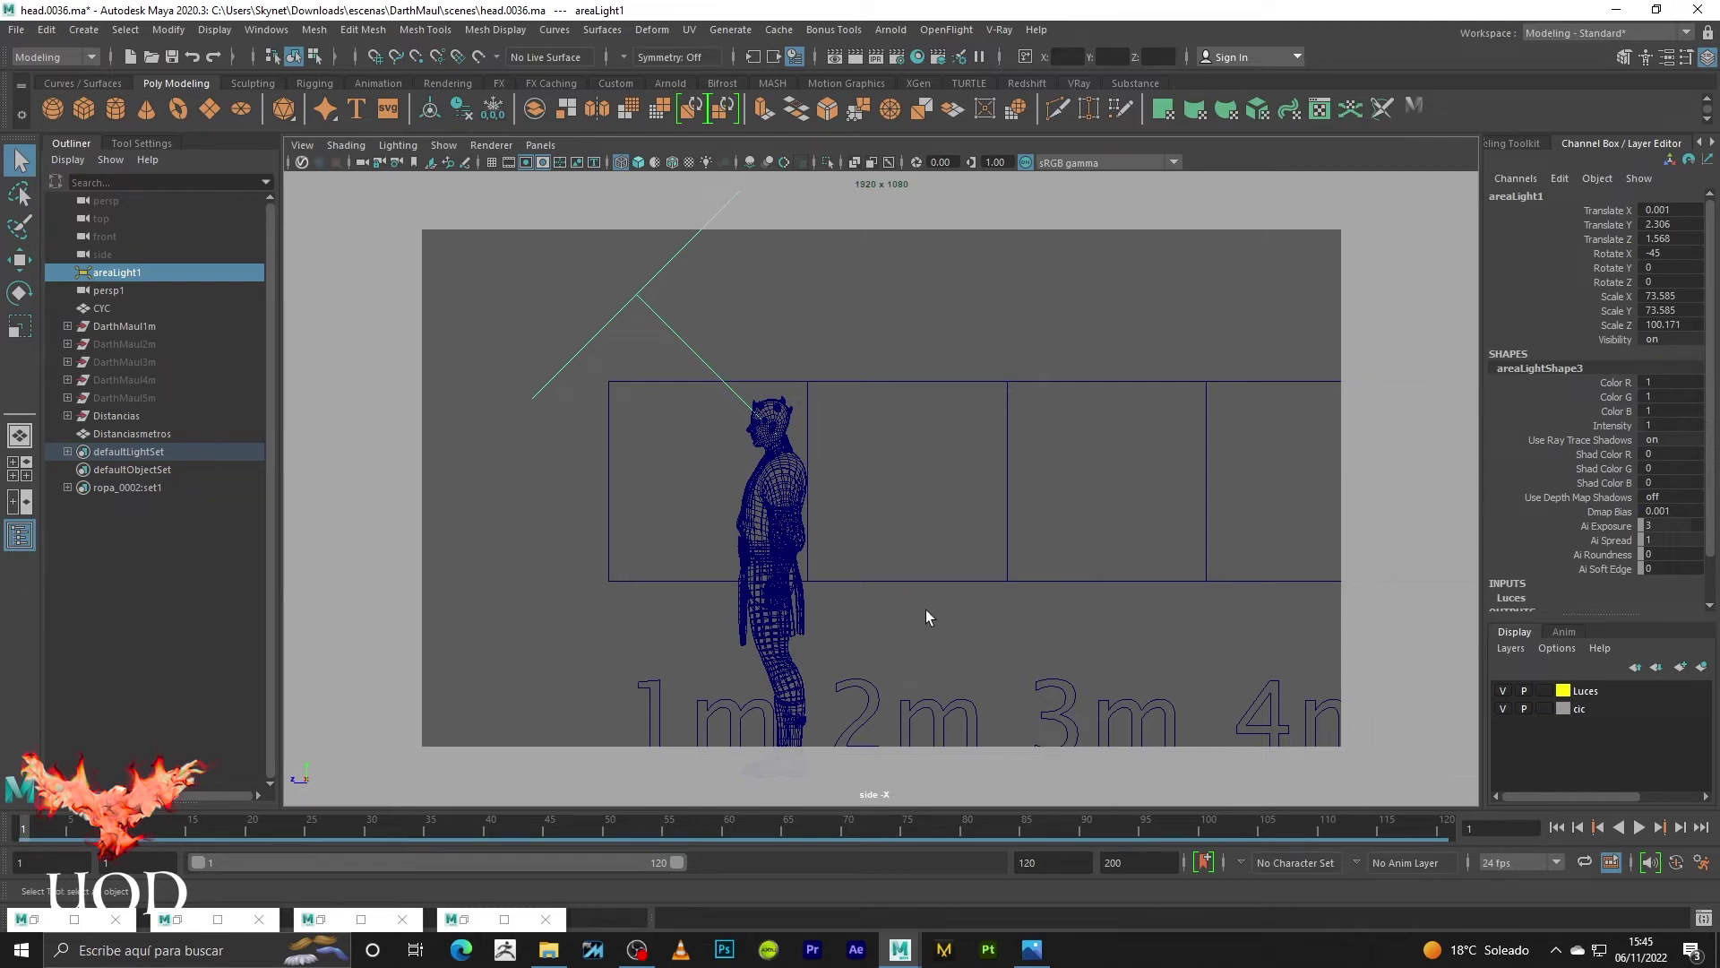
pyautogui.press('w')
pyautogui.moveTo(665, 257); pyautogui.dragTo(643, 271)
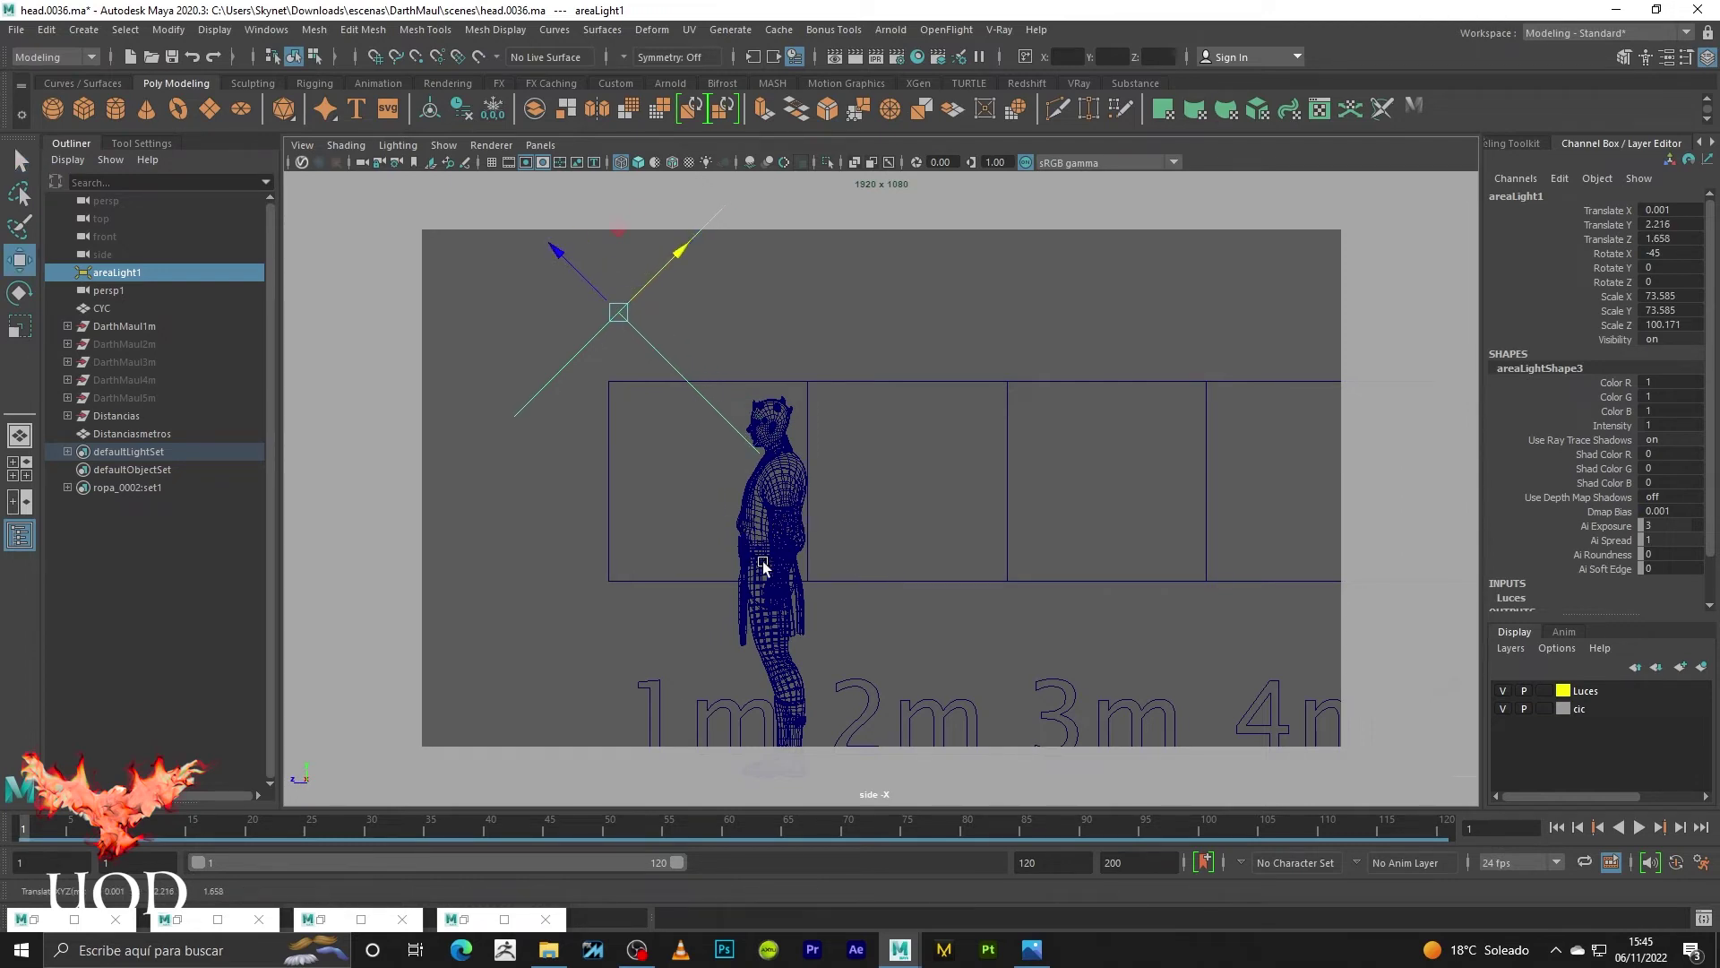
pyautogui.scroll(-1, 829, 627)
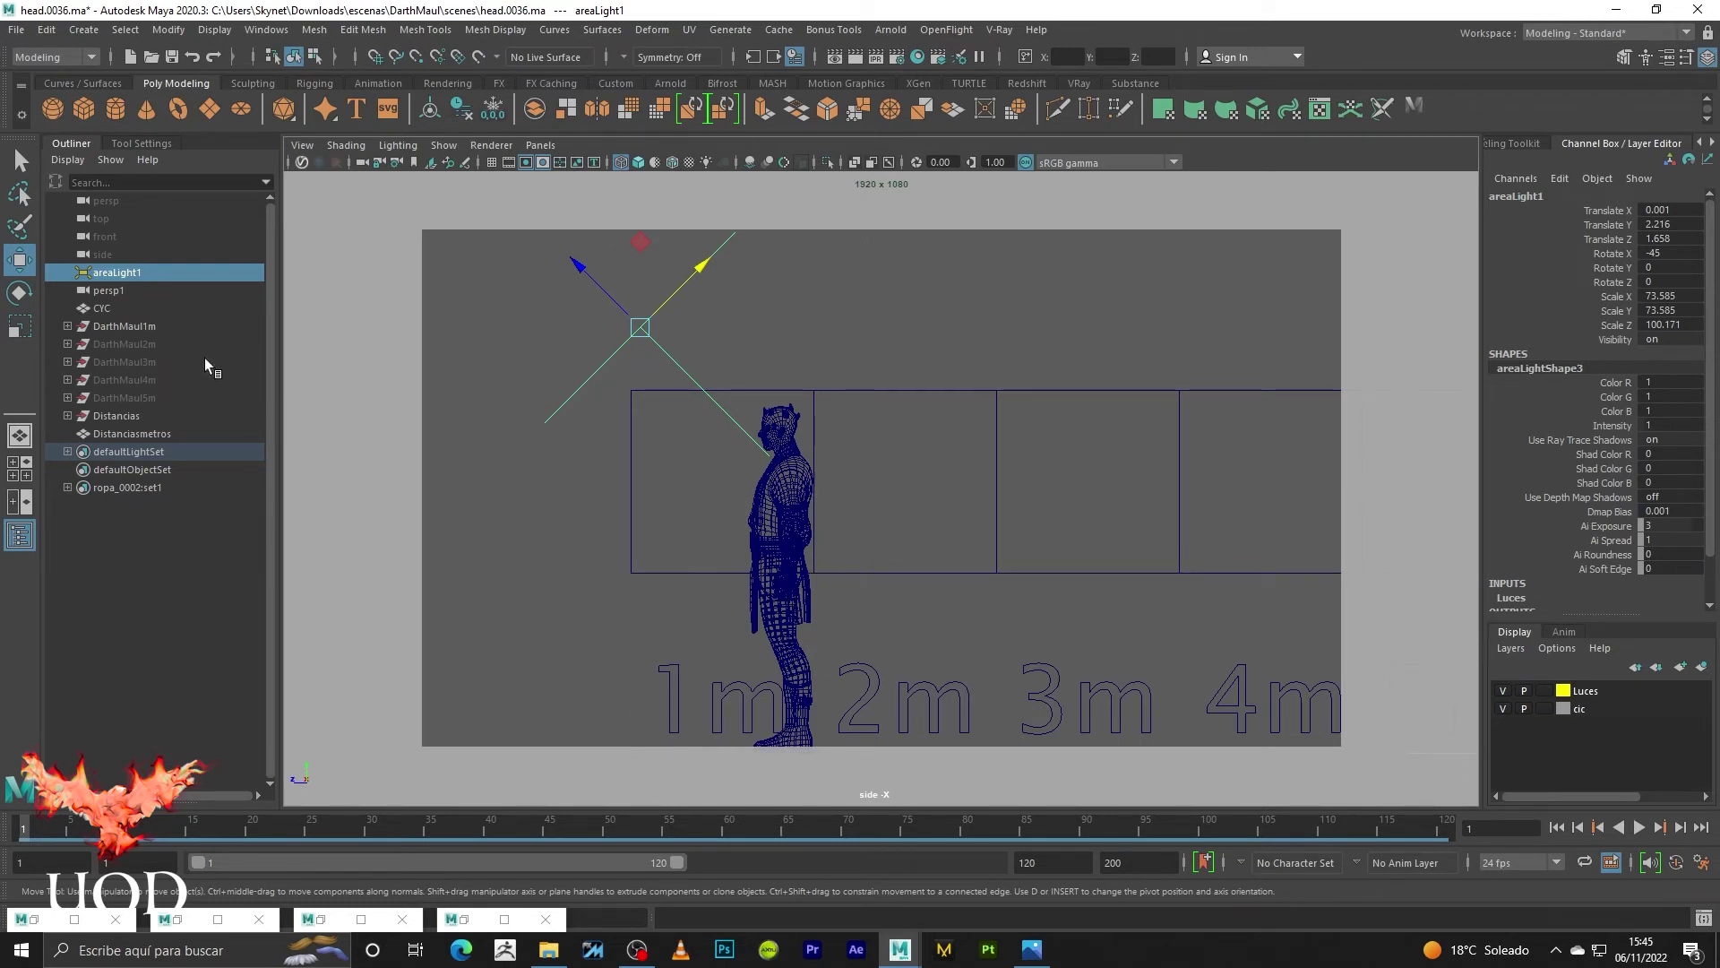
# - Hide the Distancias distance markers and close the Preferences window
pyautogui.moveTo(114, 416); pyautogui.dragTo(117, 433)
pyautogui.press('h')
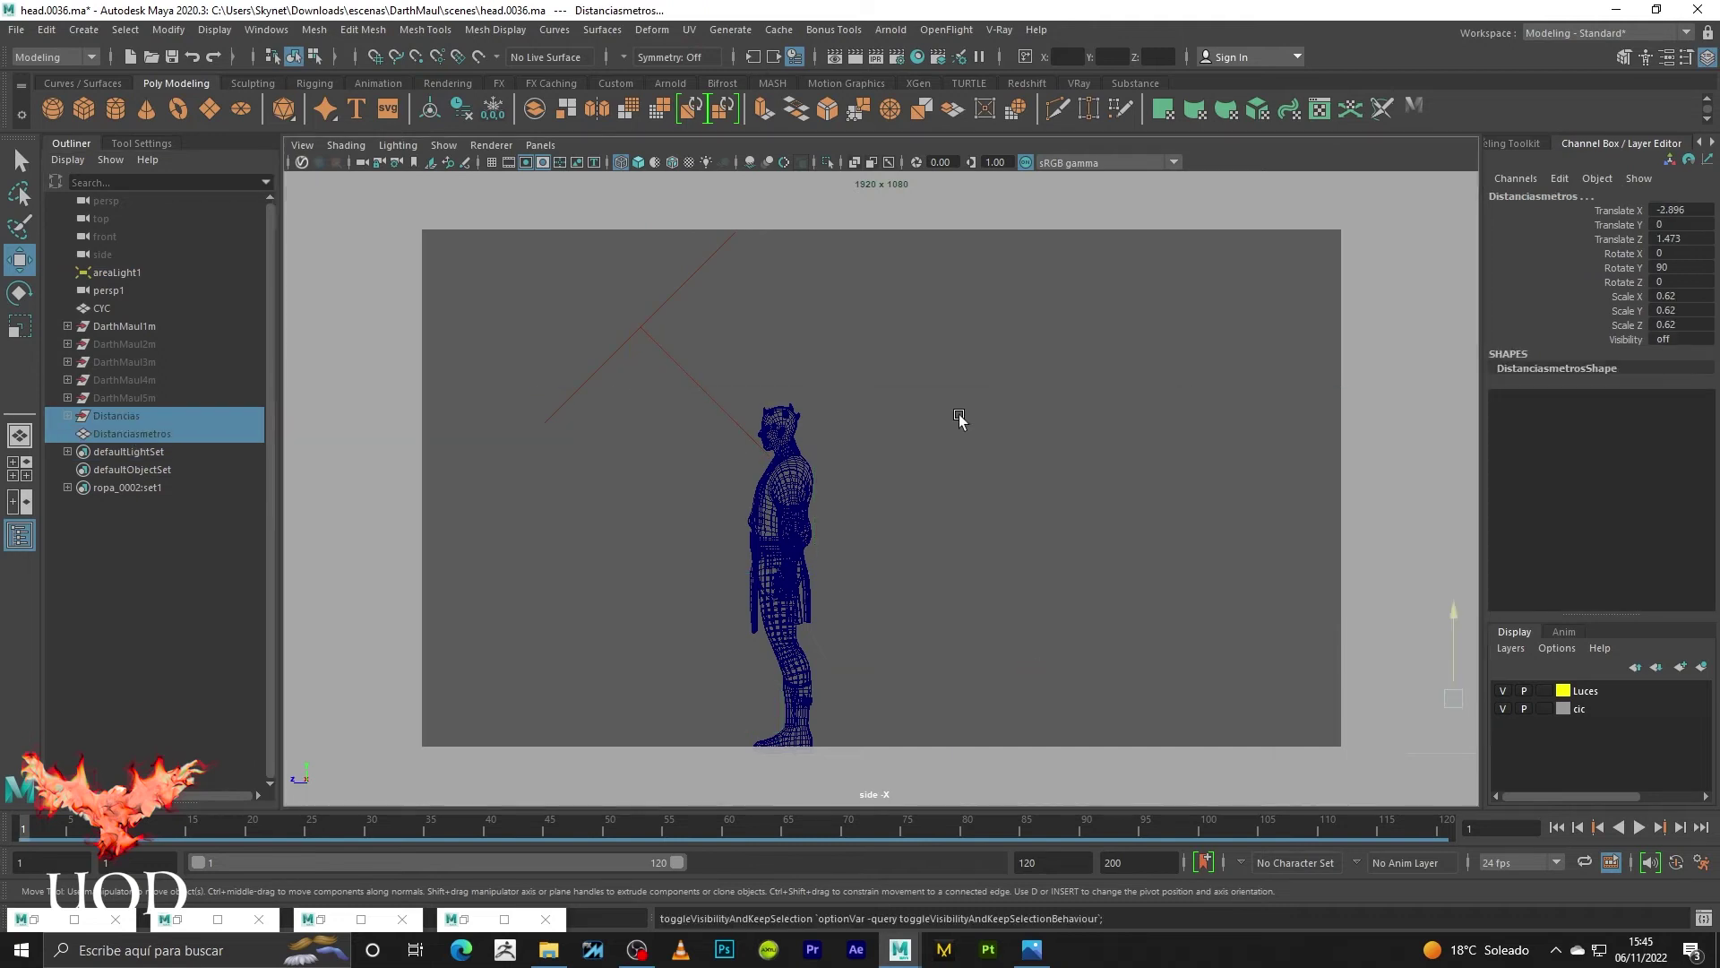
pyautogui.press('q')
pyautogui.click(620, 744)
pyautogui.keyDown('alt'); pyautogui.moveTo(886, 512); pyautogui.dragTo(885, 495, button='middle'); pyautogui.keyUp('alt')
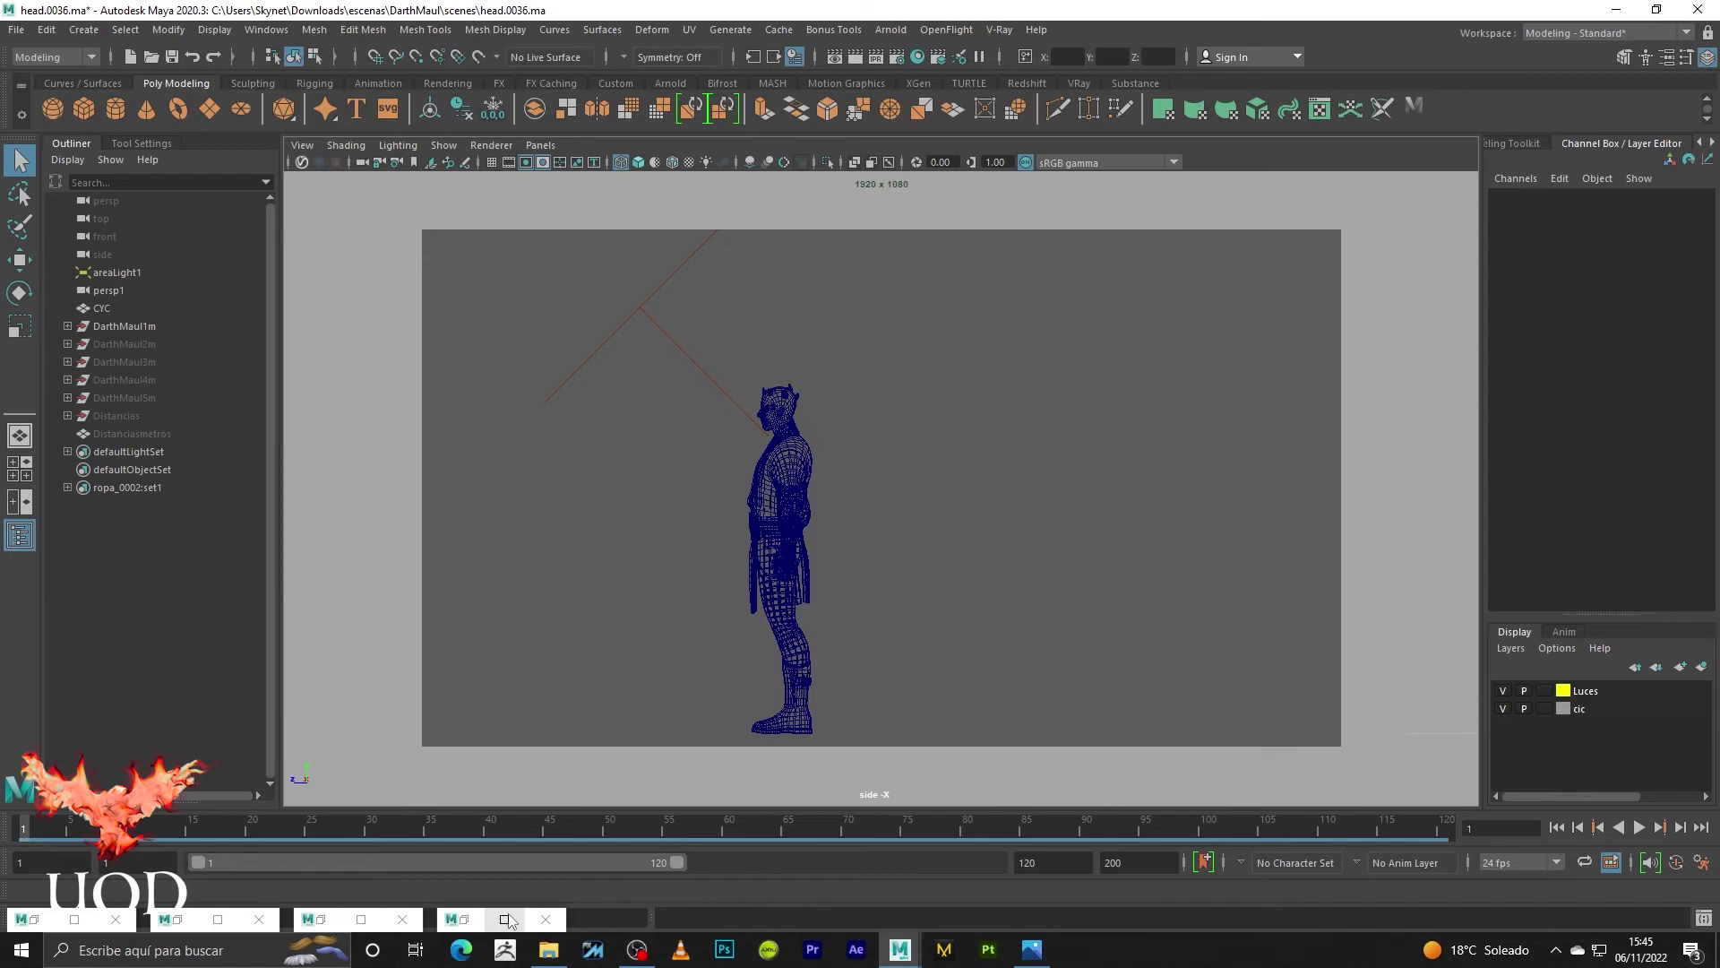
pyautogui.click(506, 915)
pyautogui.click(507, 927)
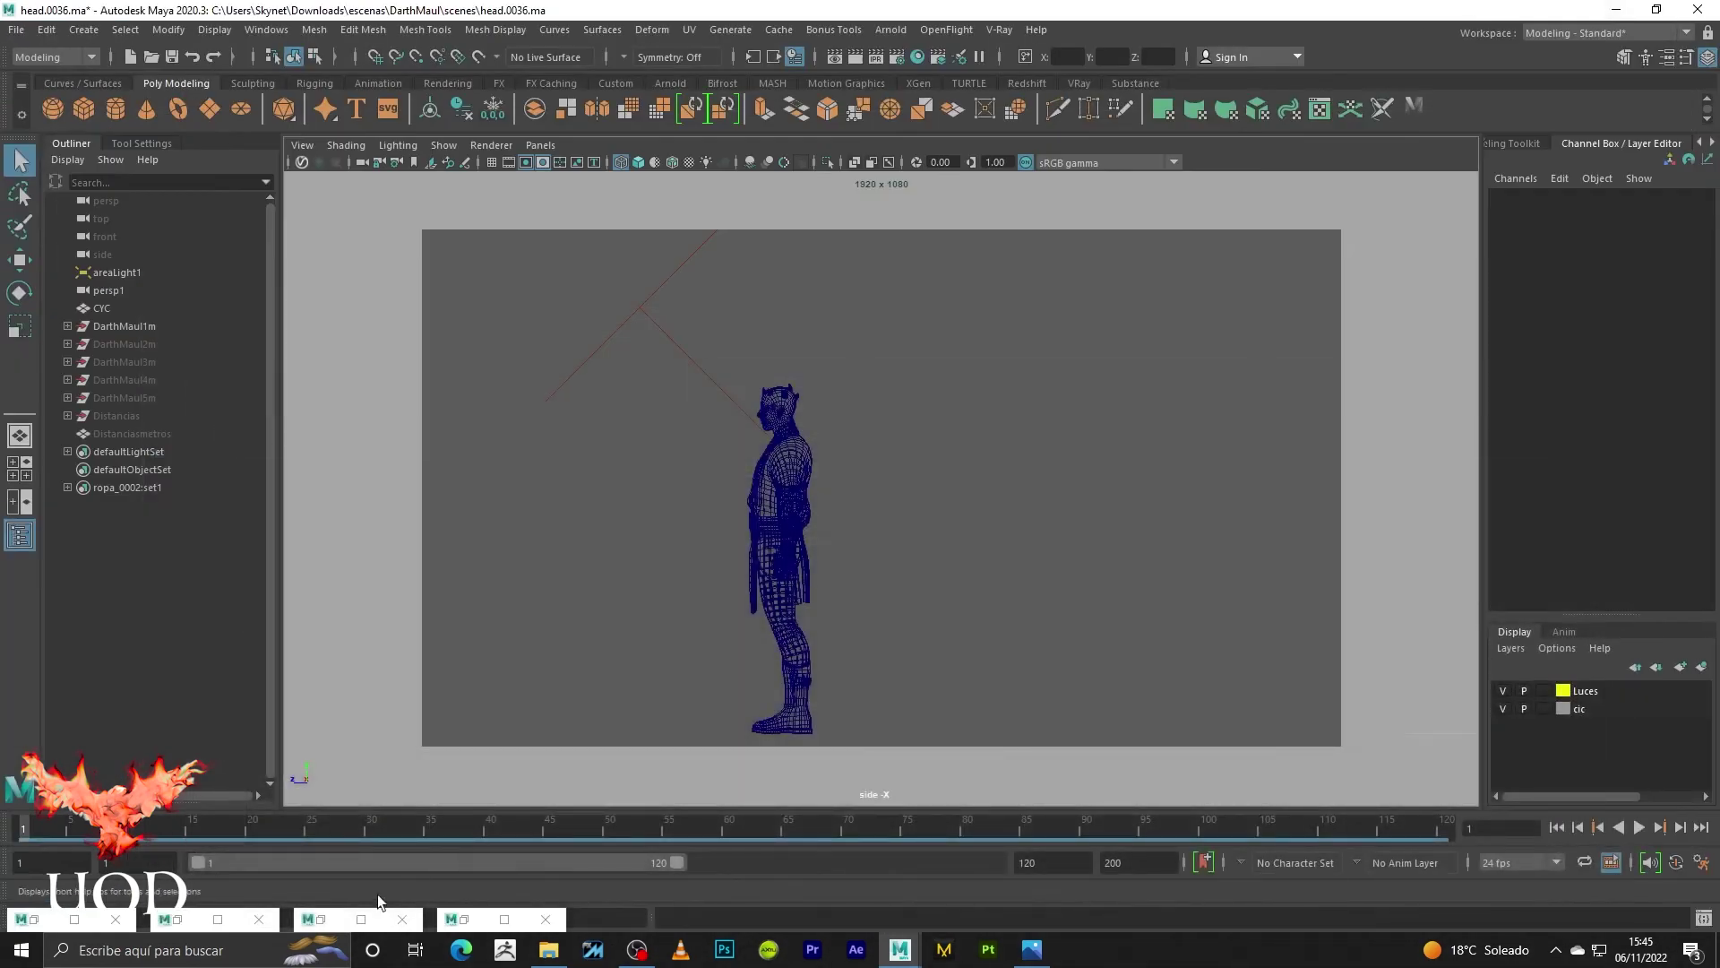
pyautogui.click(363, 919)
pyautogui.click(1670, 54)
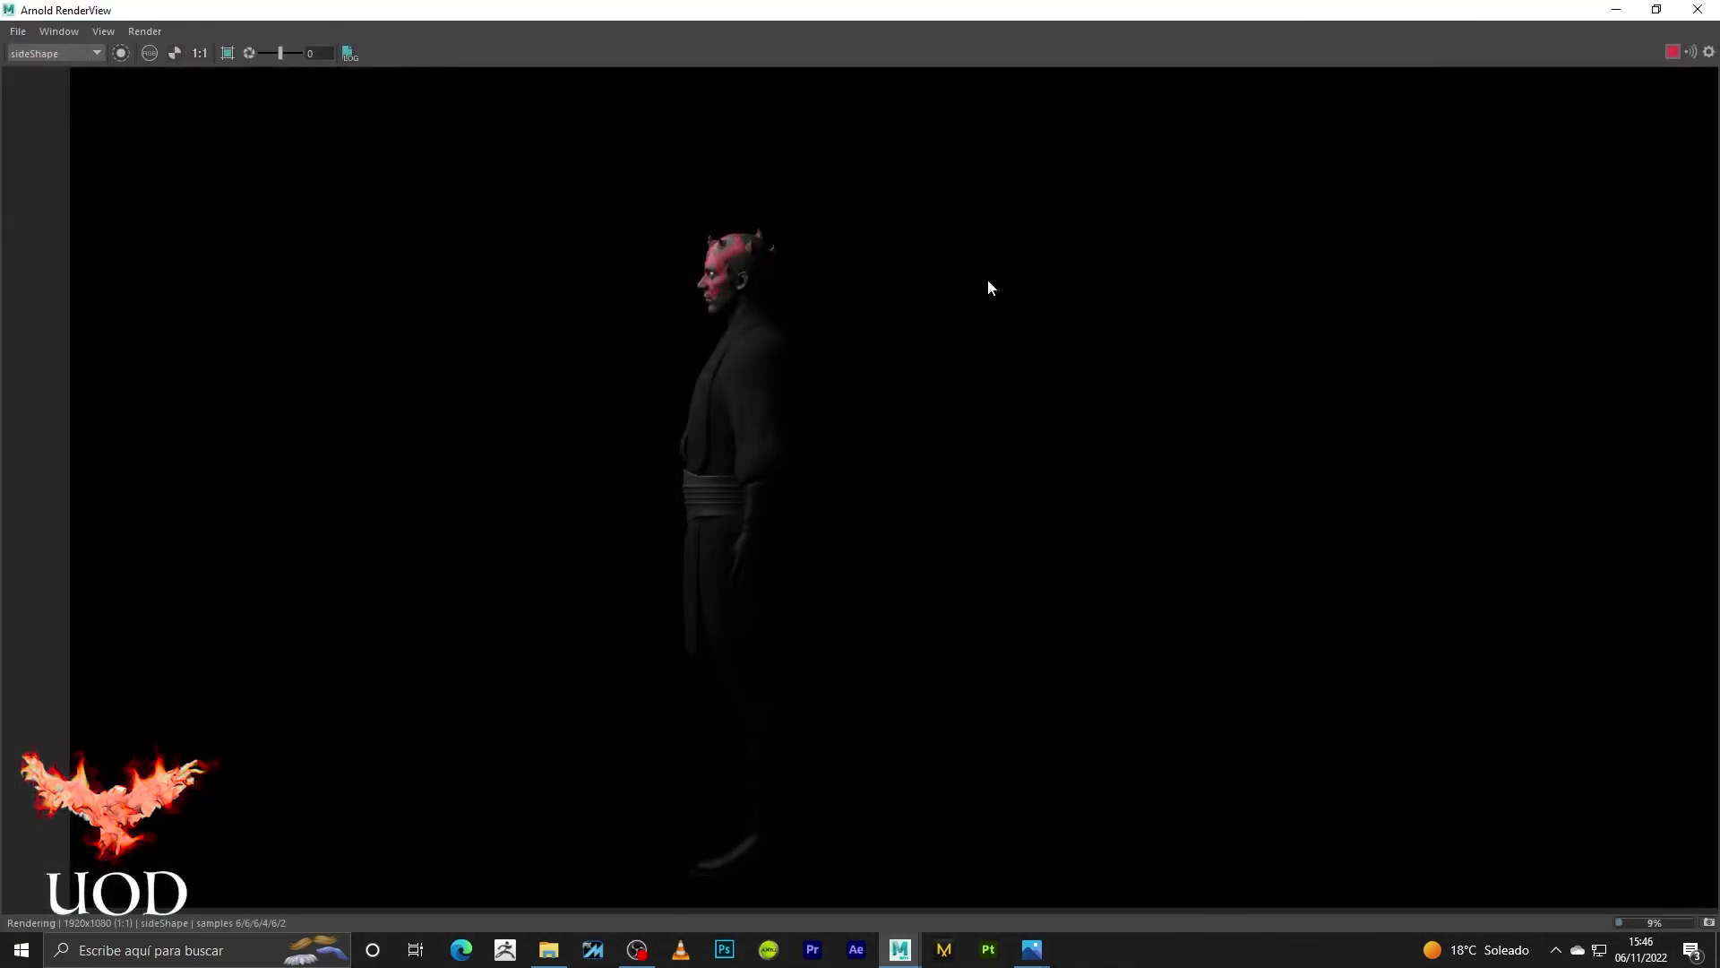
pyautogui.scroll(3, 786, 197)
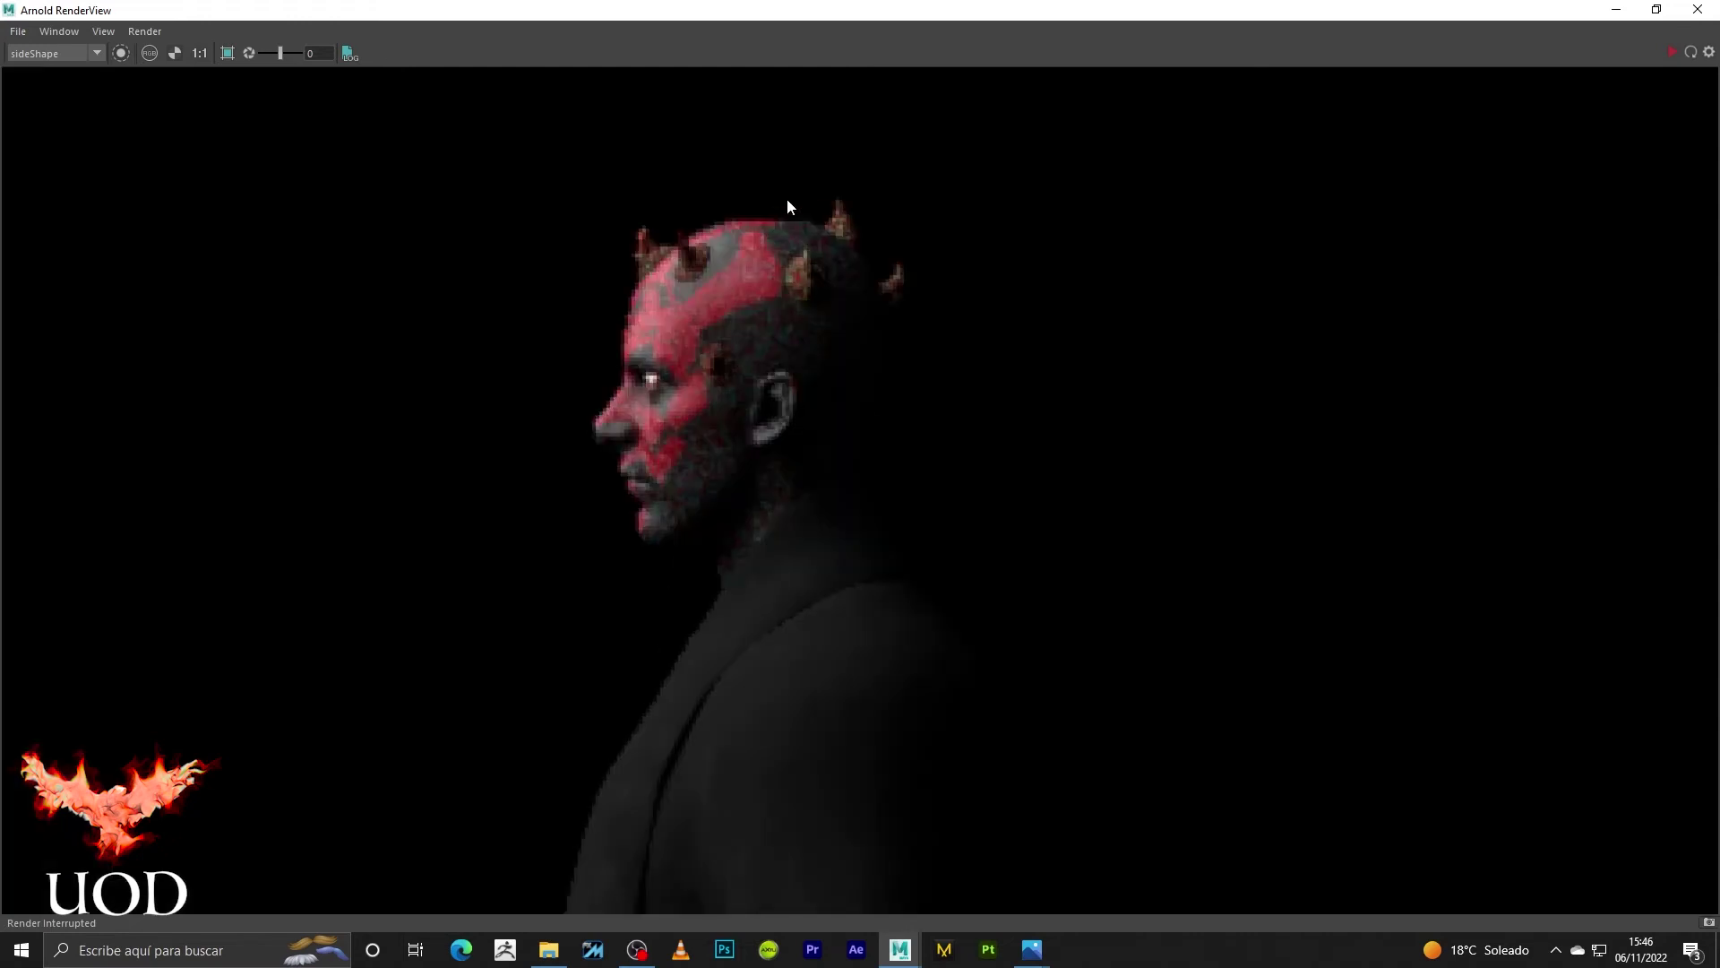
pyautogui.scroll(-2, 488, 262)
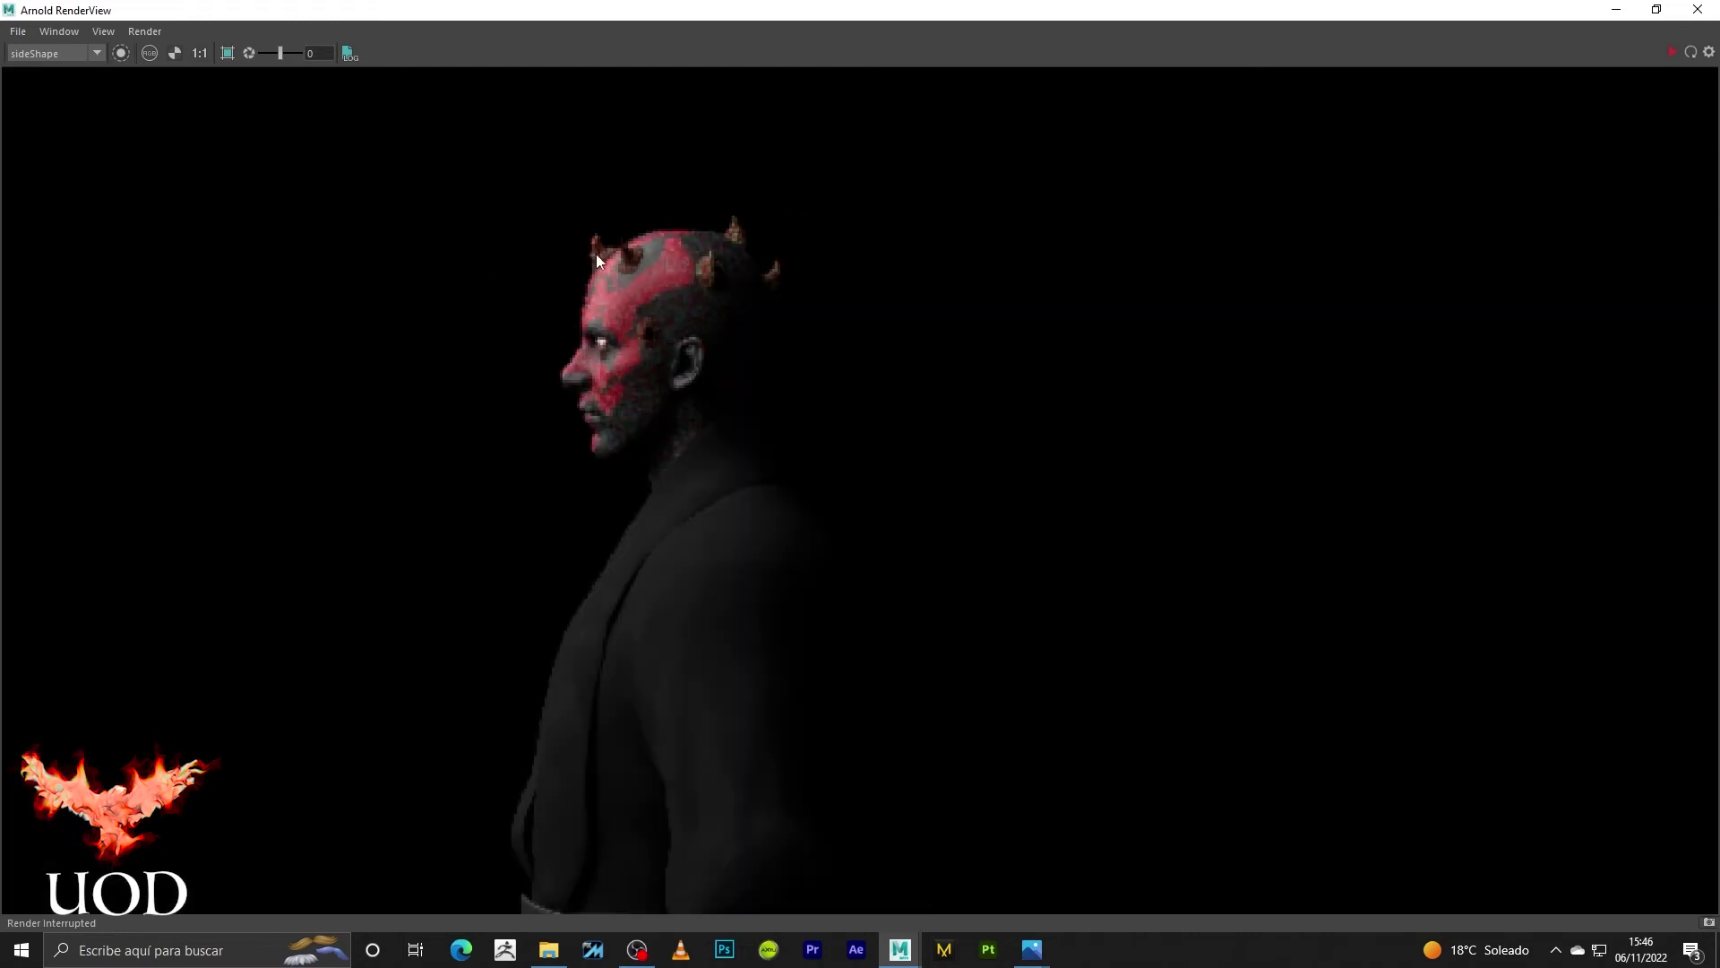
pyautogui.scroll(-2, 647, 327)
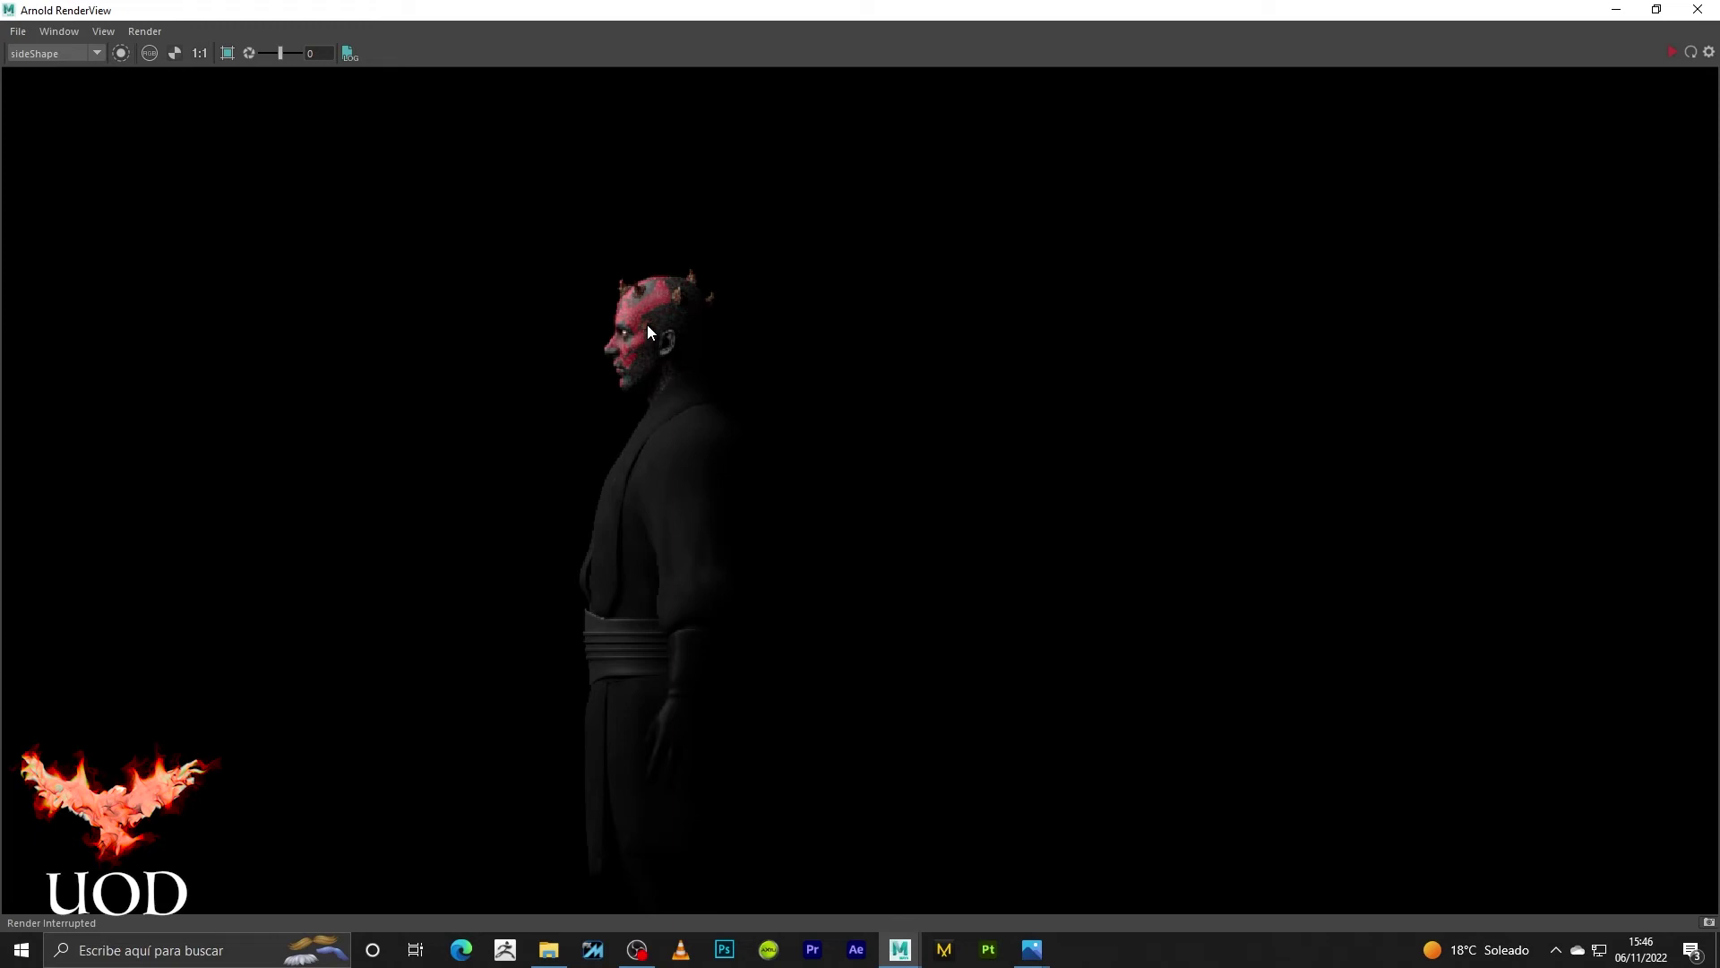
pyautogui.scroll(-2, 638, 358)
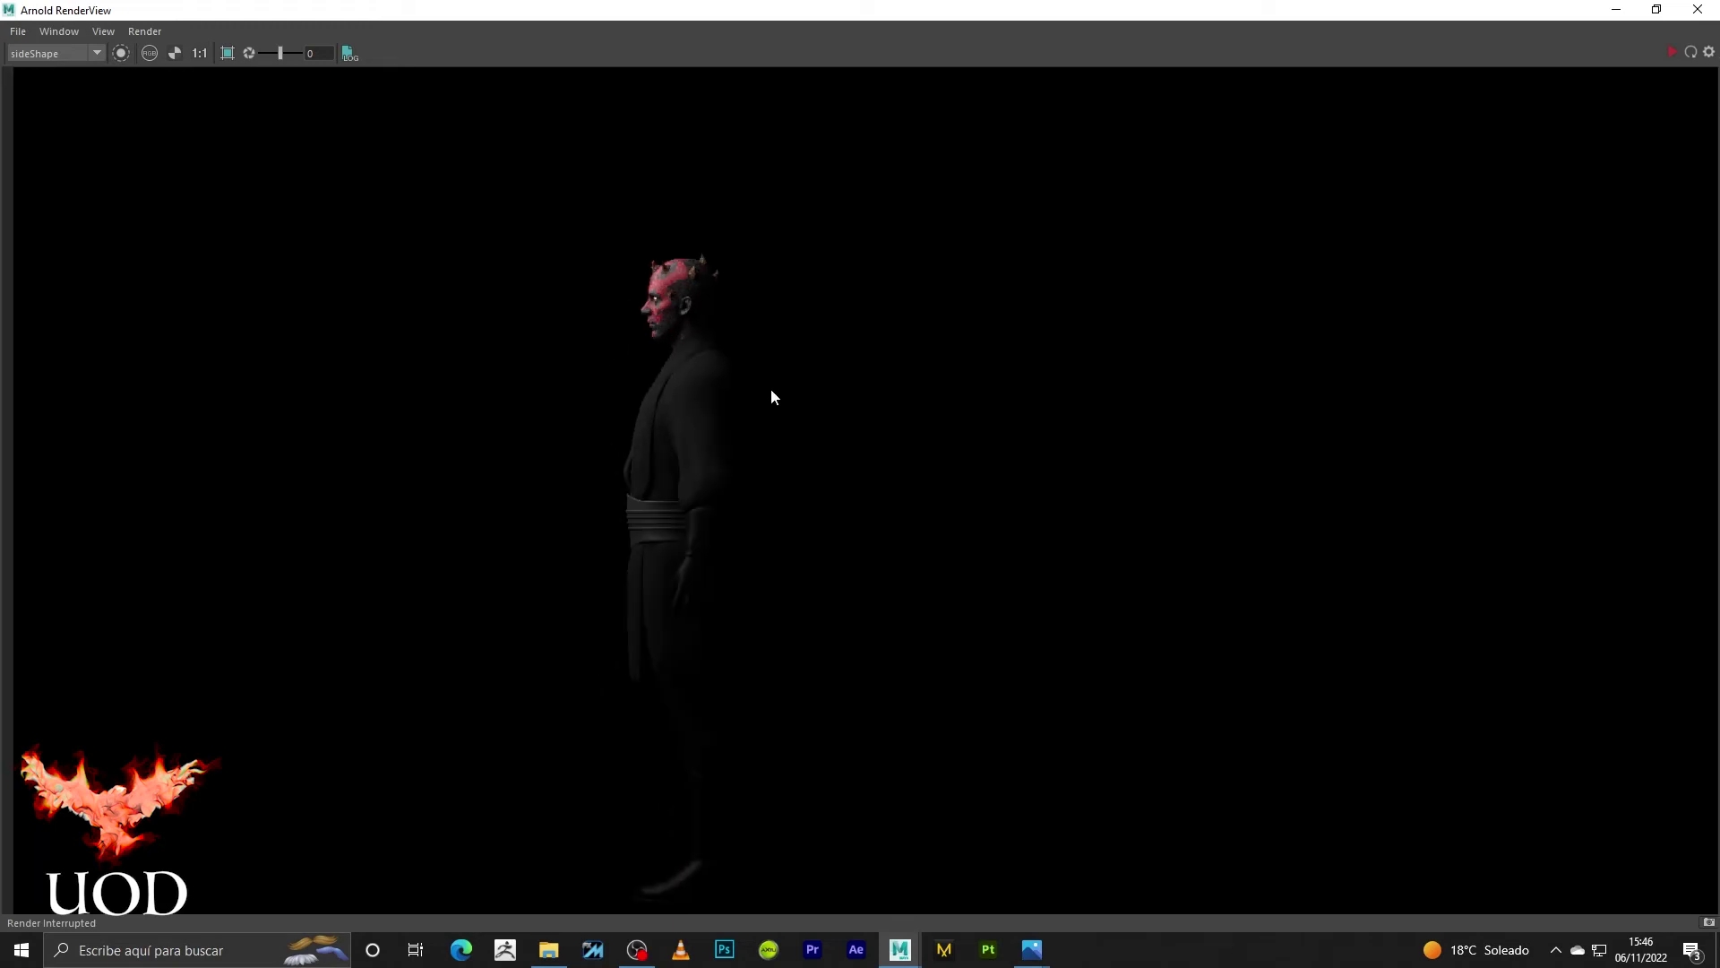
pyautogui.scroll(2, 740, 396)
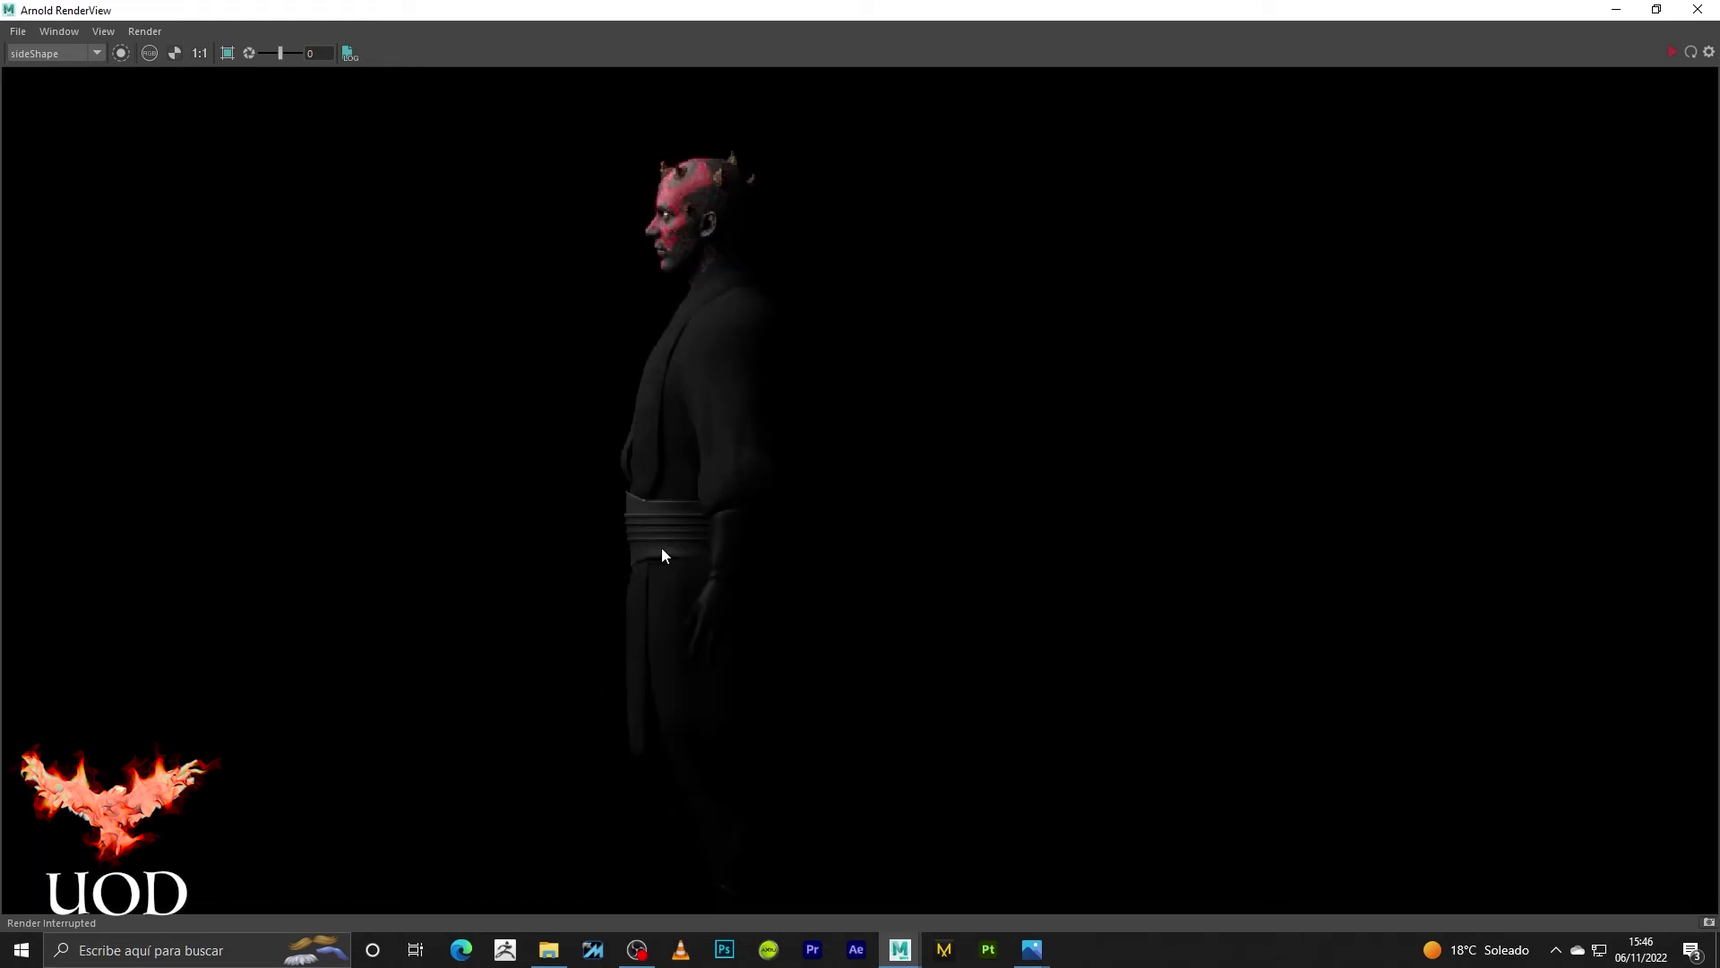
pyautogui.scroll(-2, 716, 518)
pyautogui.scroll(-1, 733, 480)
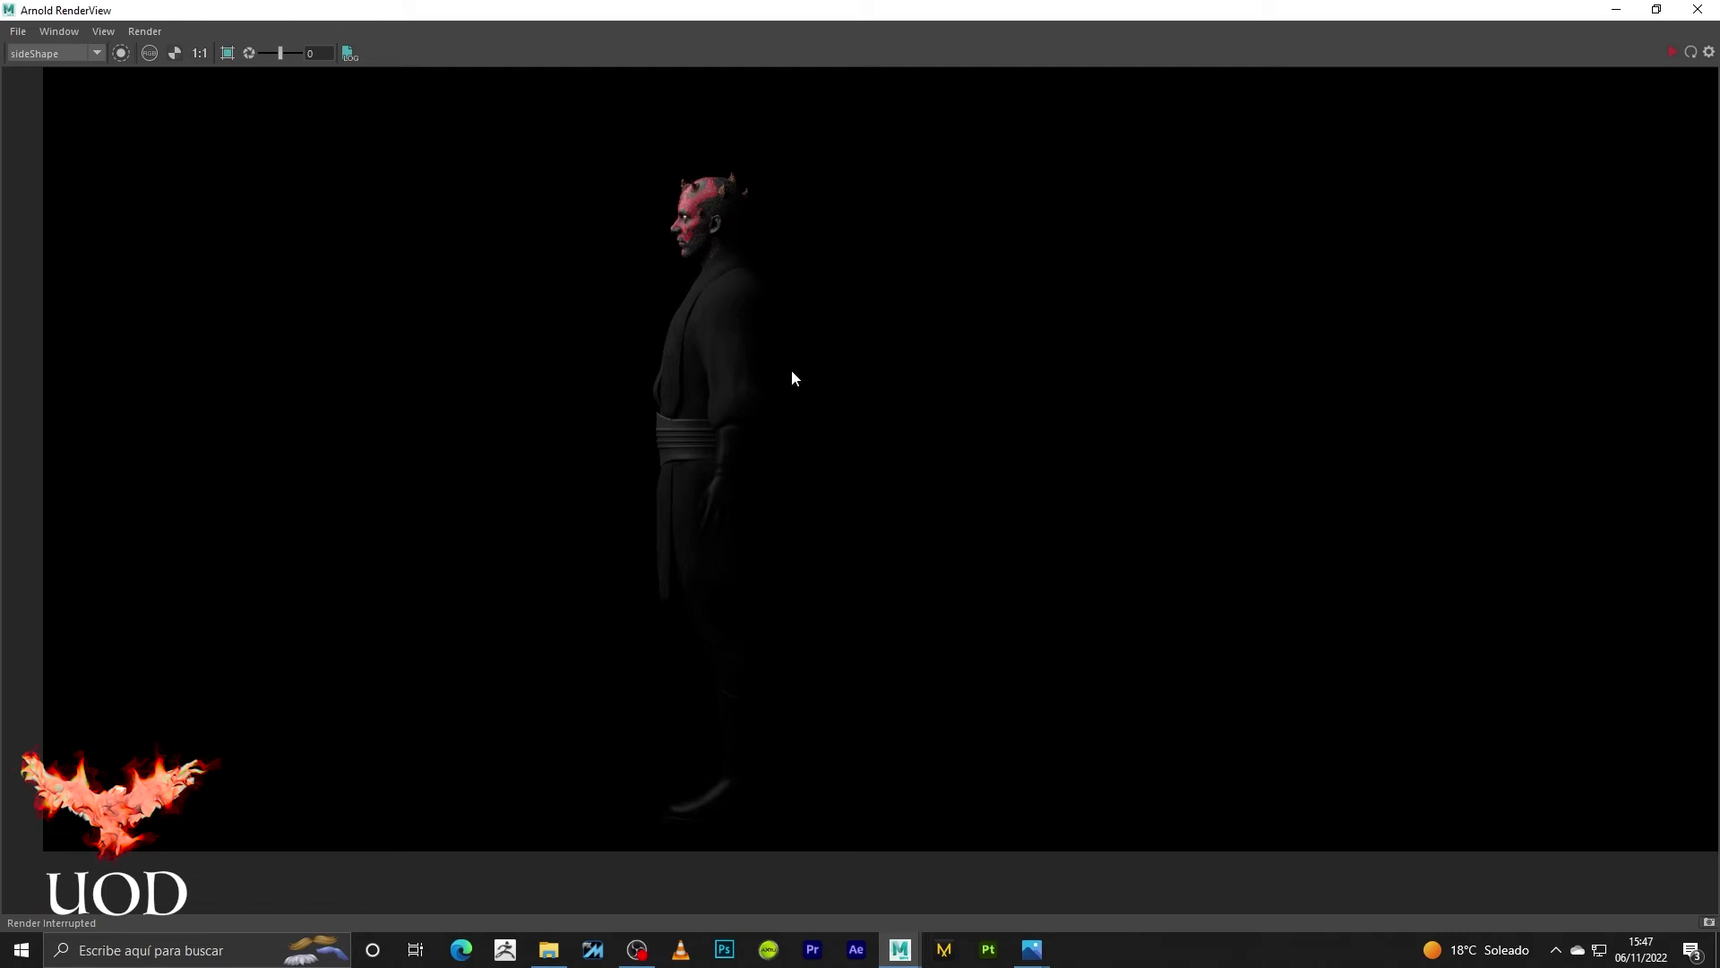
pyautogui.scroll(2, 842, 389)
pyautogui.scroll(2, 845, 403)
pyautogui.scroll(2, 729, 345)
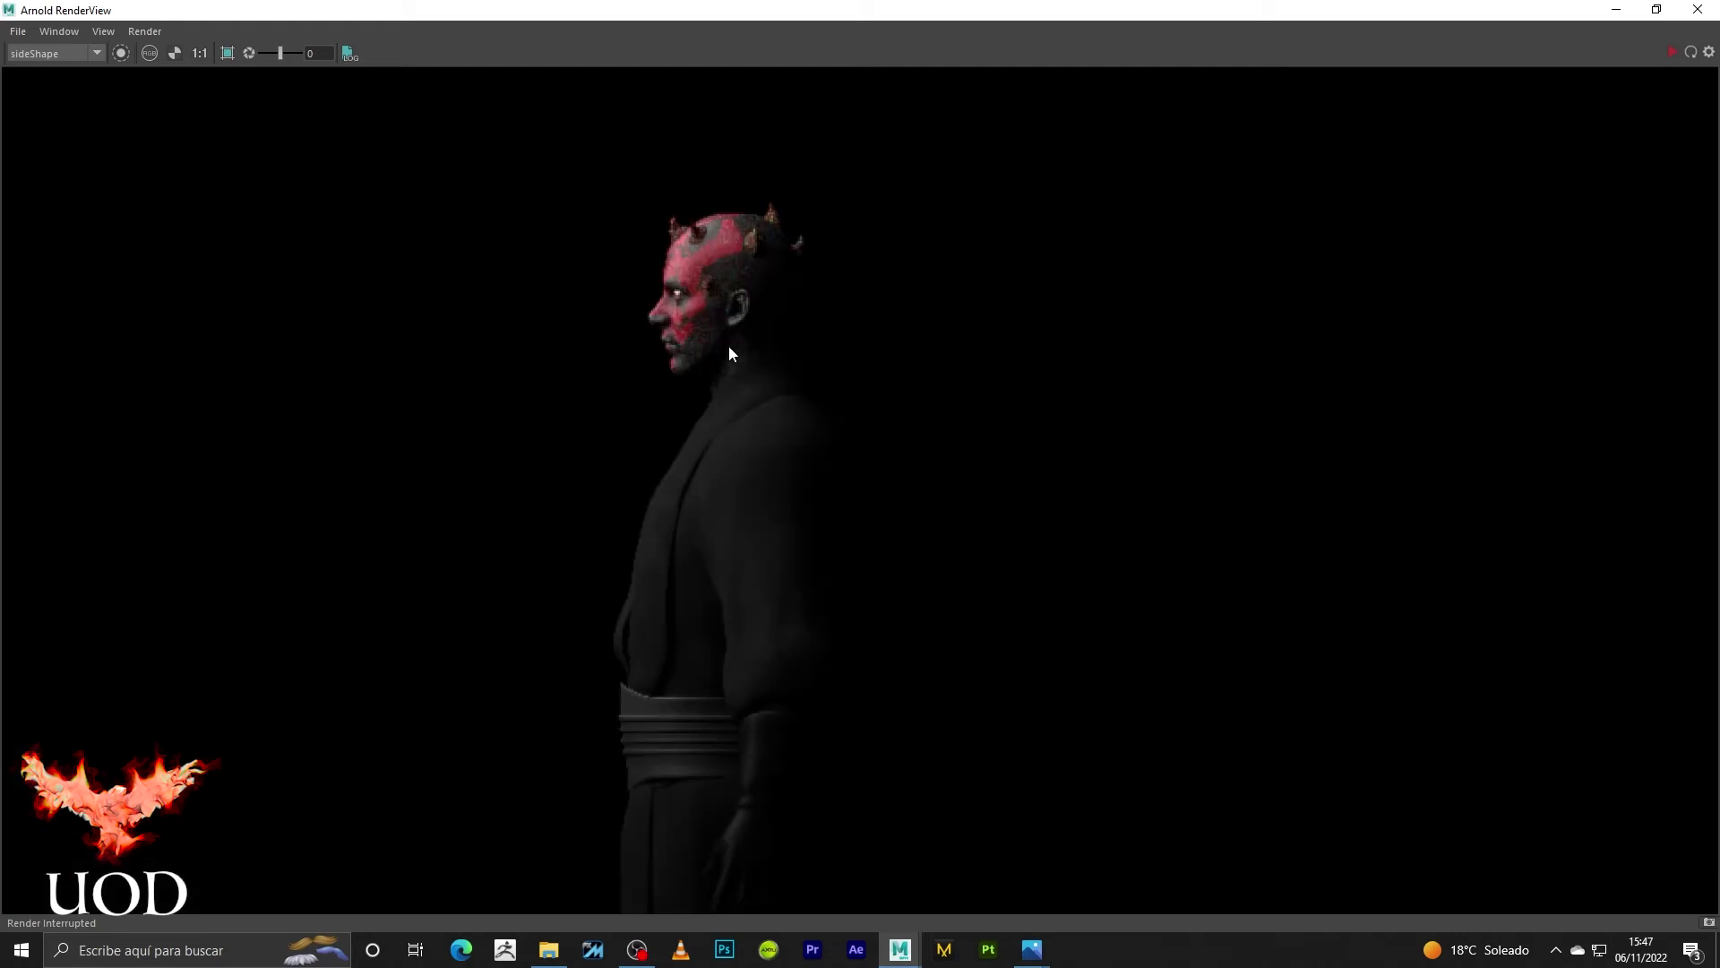
pyautogui.scroll(-4, 729, 352)
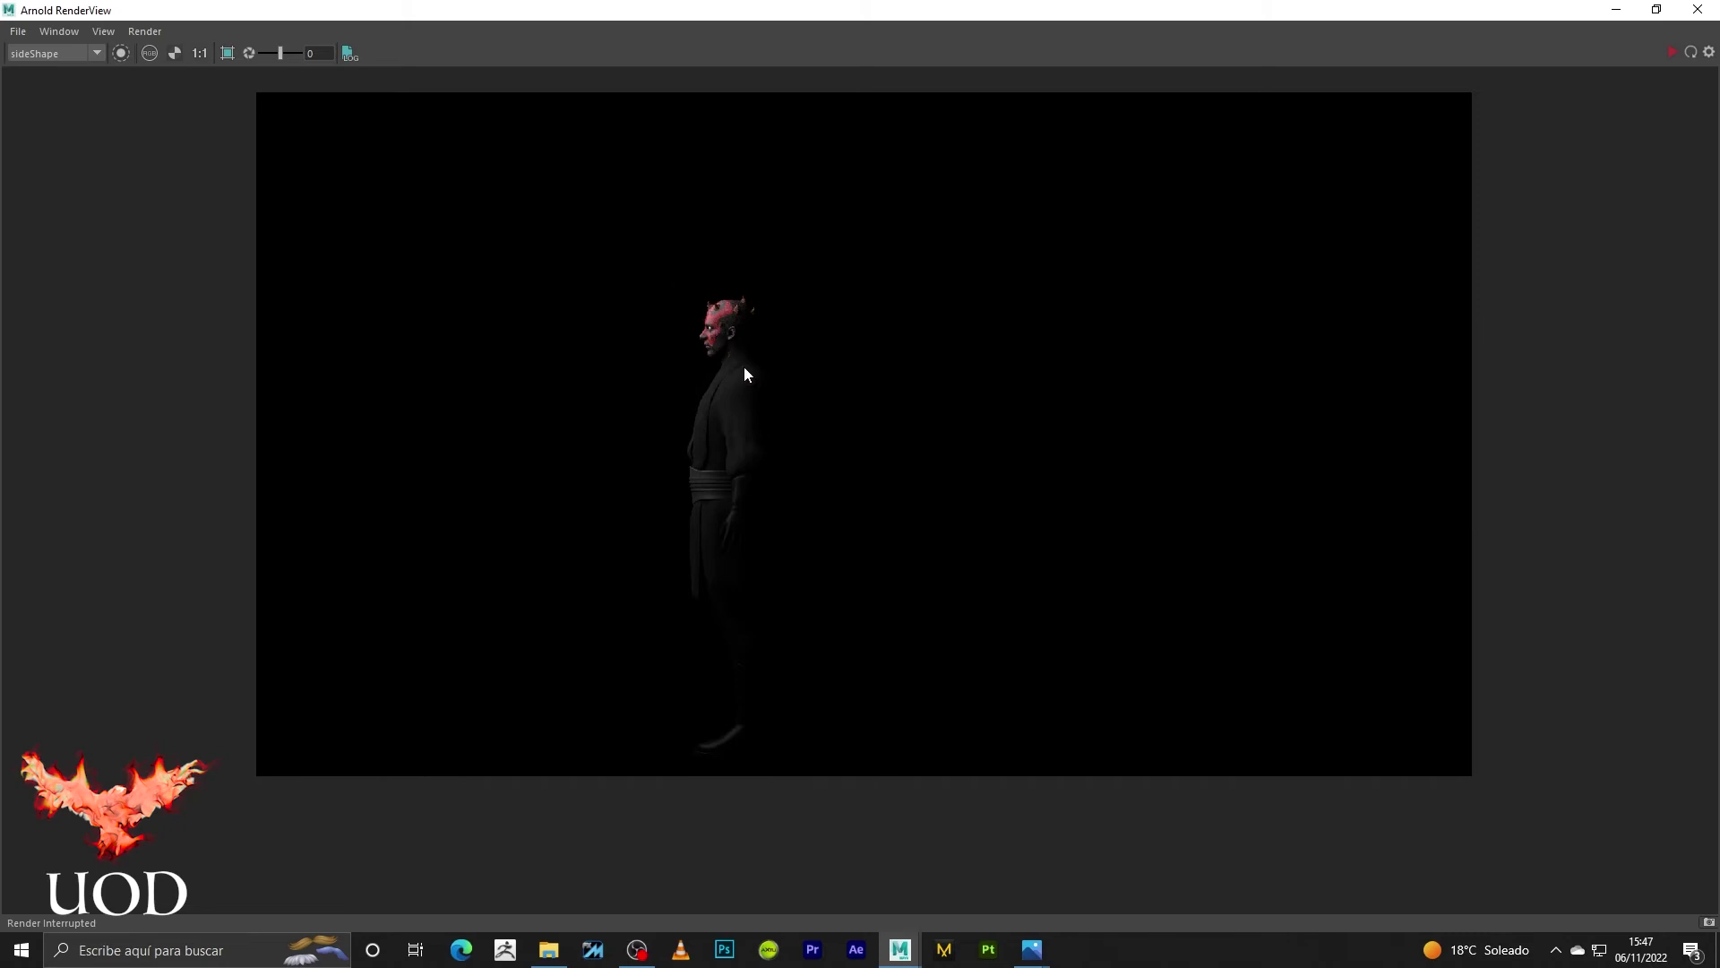
# - Undo to restore the distance markers and the level light (Rotate X 0, Translate Y 1.557)
pyautogui.click(1616, 10)
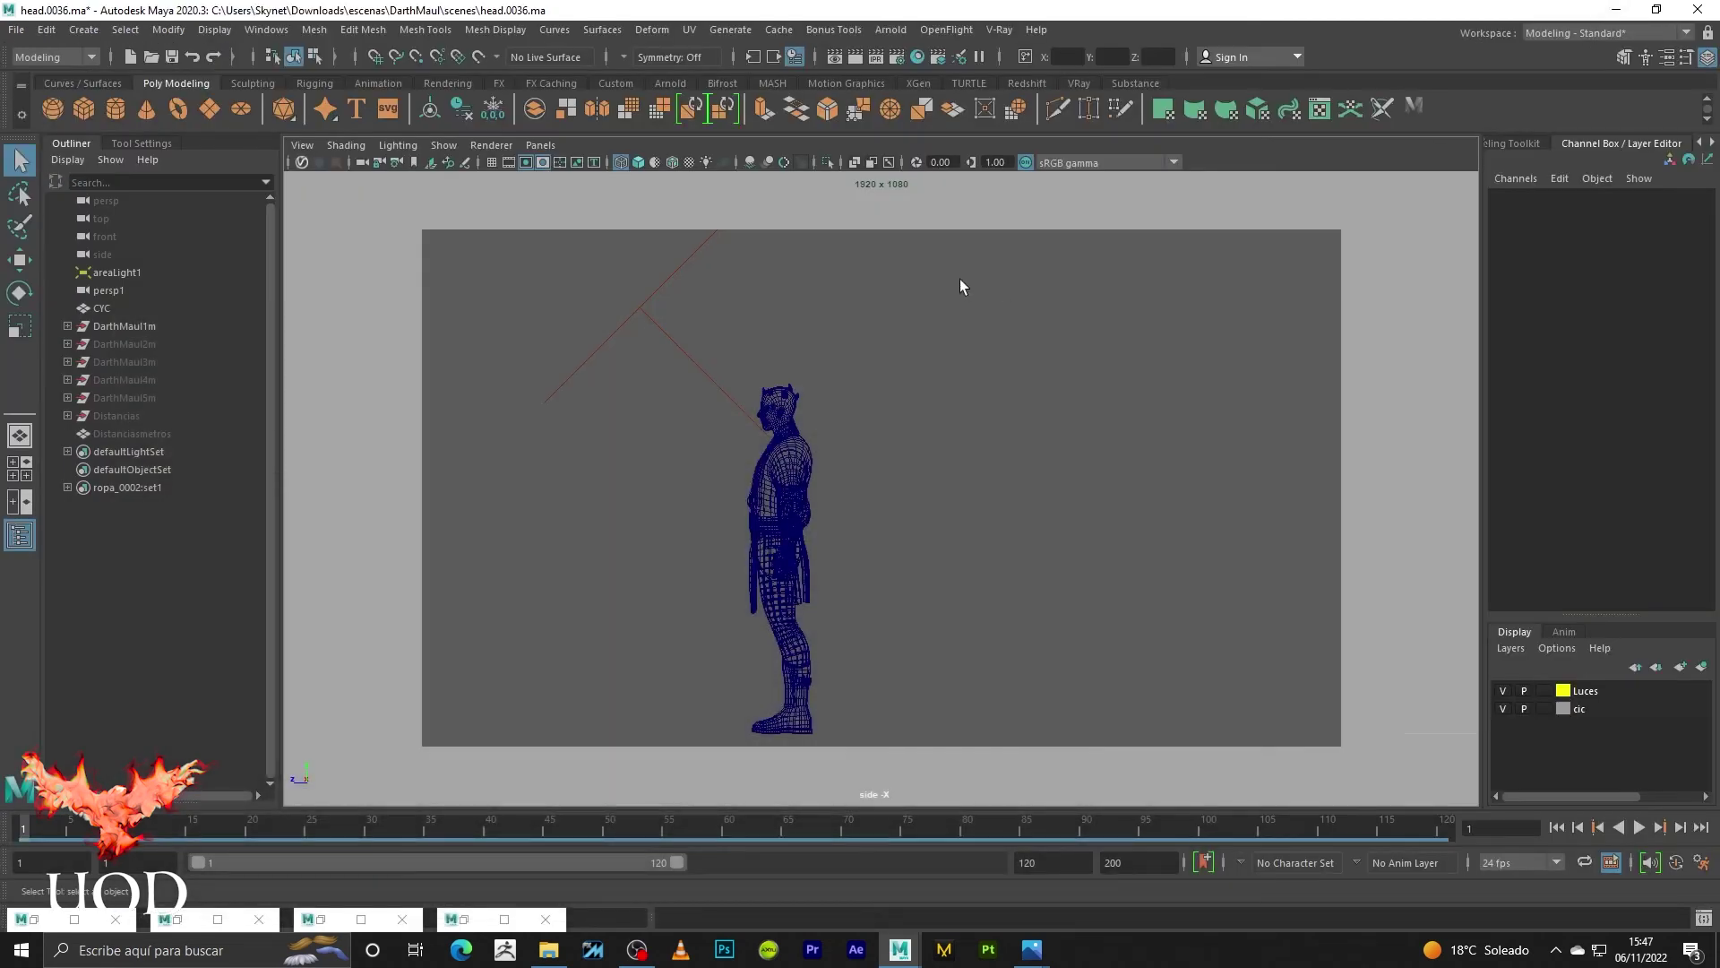
pyautogui.hotkey('ctrl', 'z')
pyautogui.hotkey('ctrl', 'z')
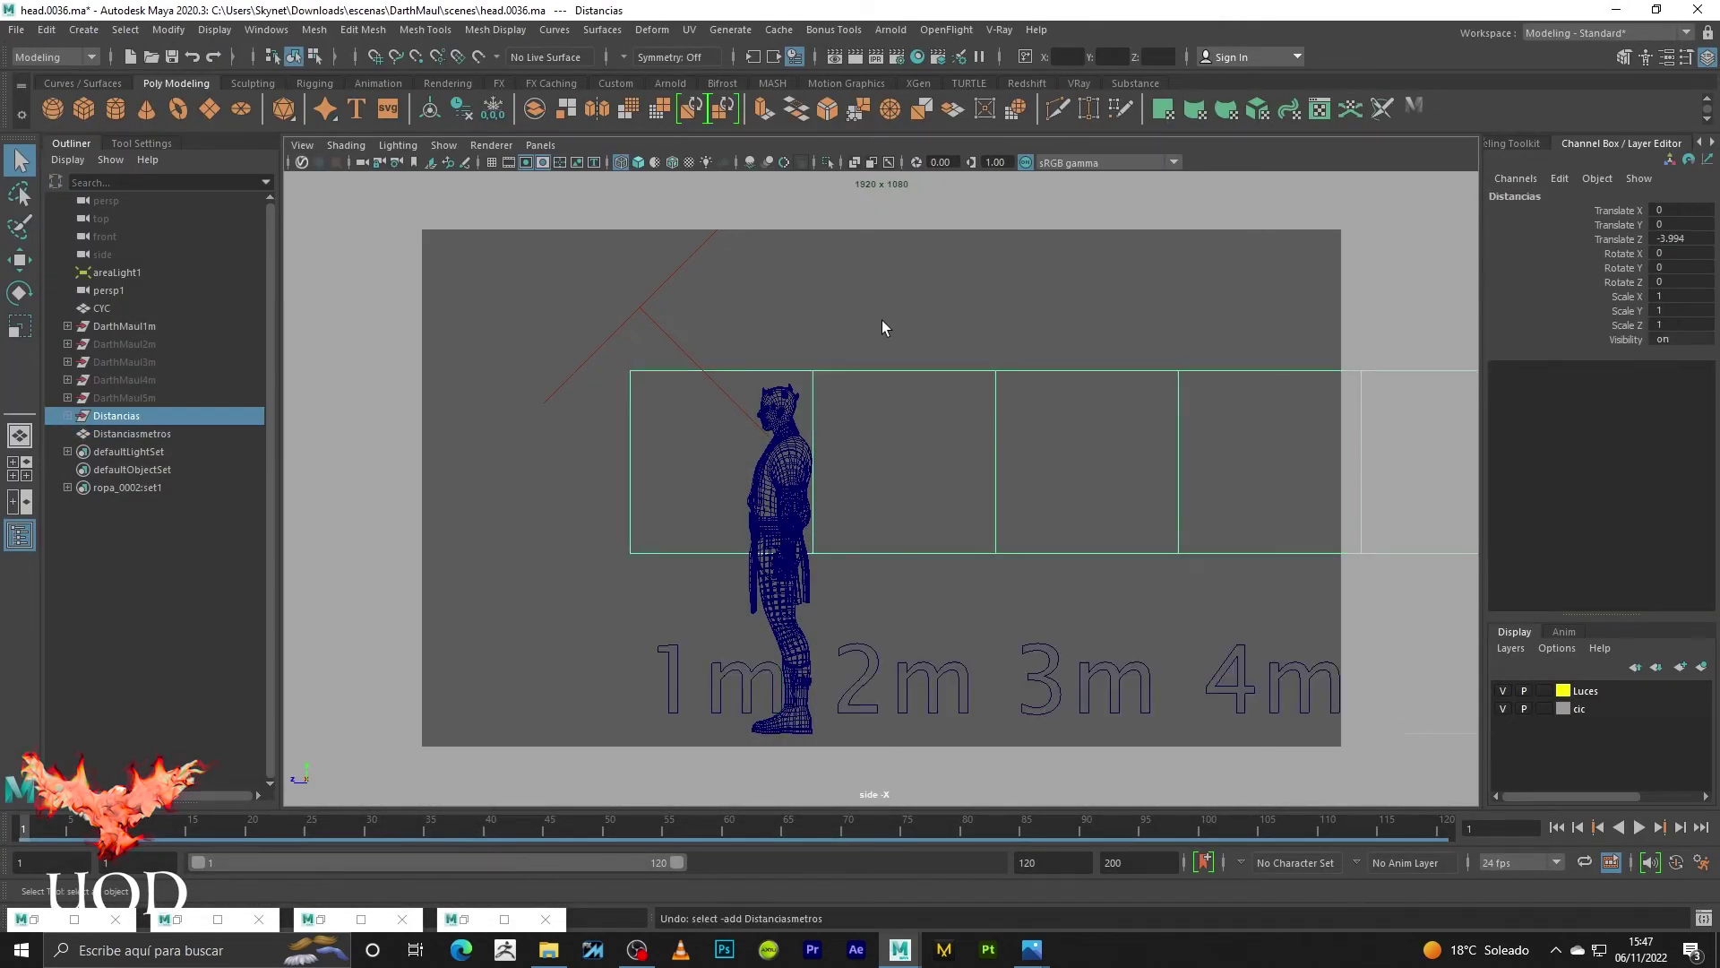
pyautogui.hotkey('ctrl', 'z')
pyautogui.hotkey('ctrl', 'z')
pyautogui.hotkey('ctrl', 'z')
pyautogui.hotkey('ctrl', 'z')
pyautogui.hotkey('ctrl', 'z')
pyautogui.hotkey('ctrl', 'z')
pyautogui.hotkey('ctrl', 'z')
pyautogui.hotkey('ctrl', 'z')
pyautogui.hotkey('ctrl', 'z')
pyautogui.hotkey('ctrl', 'z')
pyautogui.hotkey('ctrl', 'z')
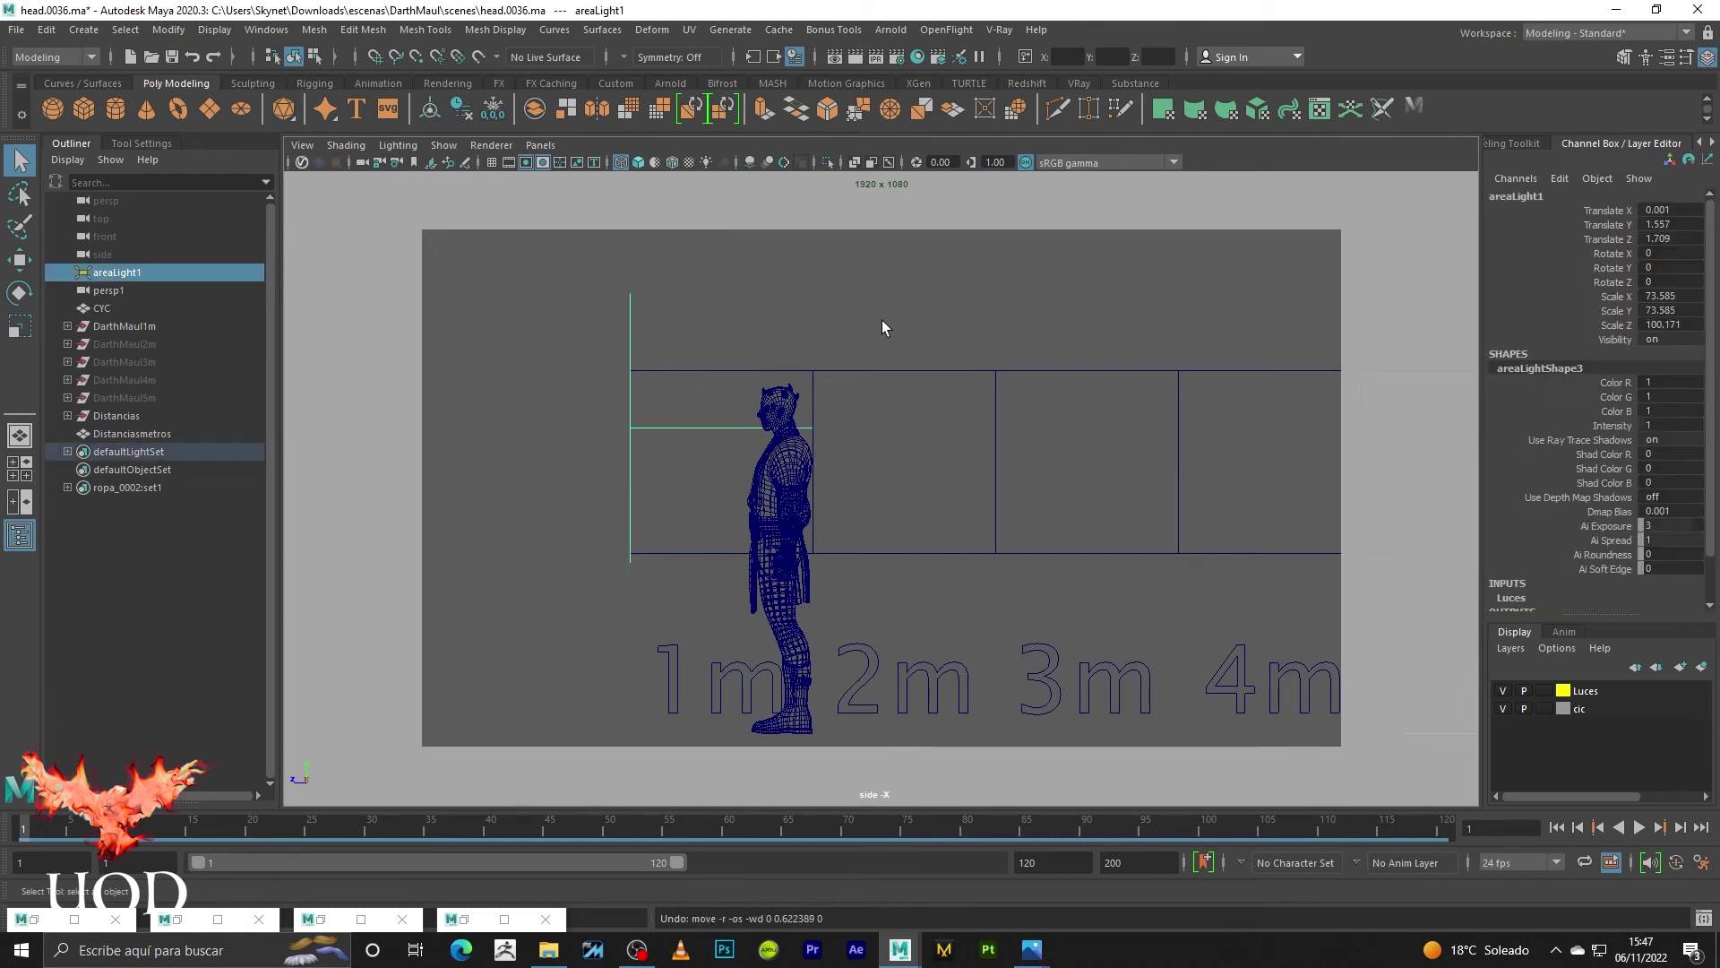
pyautogui.click(464, 920)
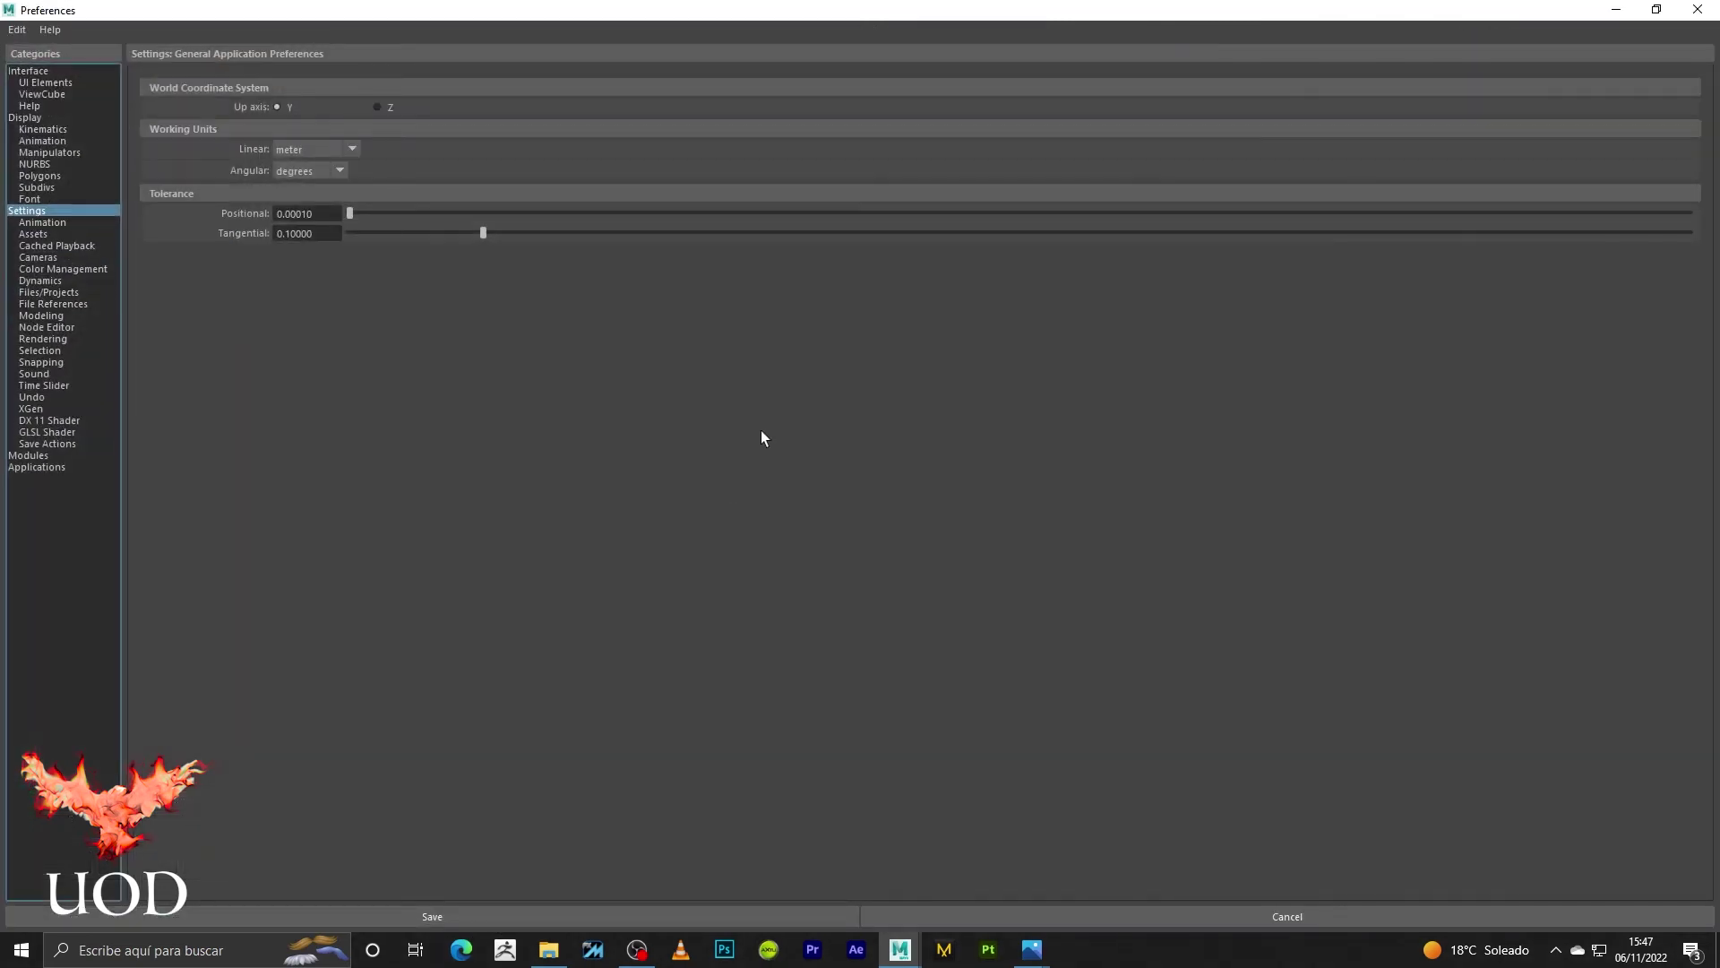
pyautogui.click(1689, 13)
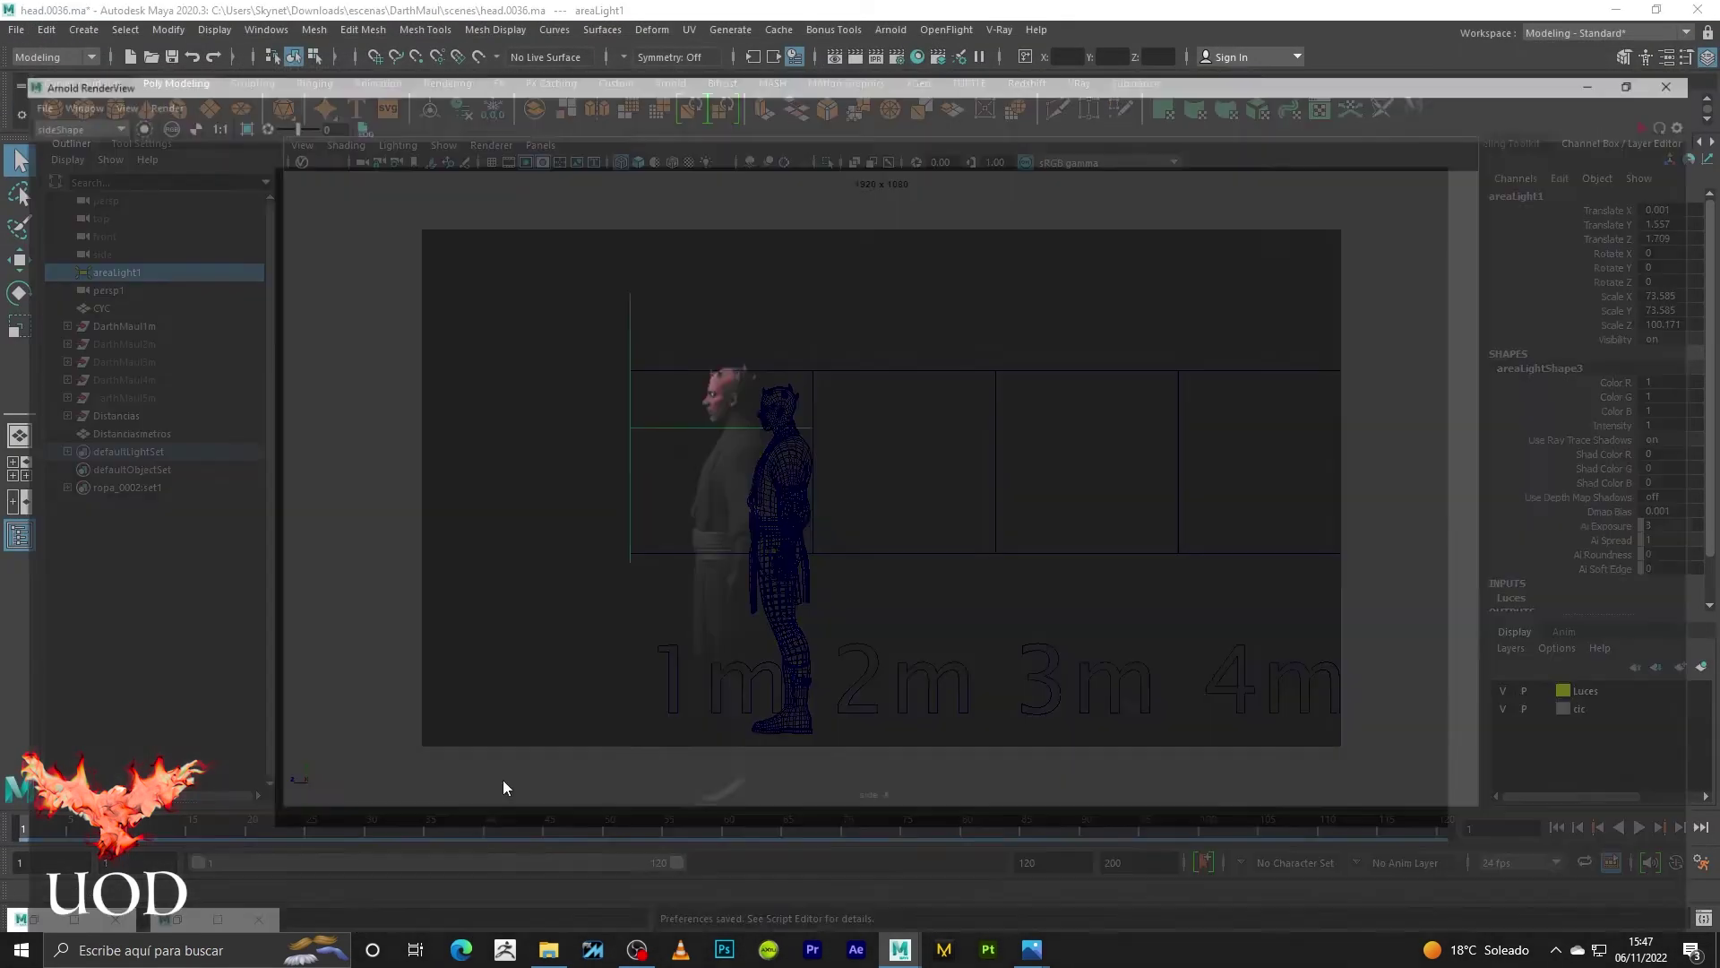
# - Zoom and pan around the Arnold render to inspect it
pyautogui.scroll(3, 715, 301)
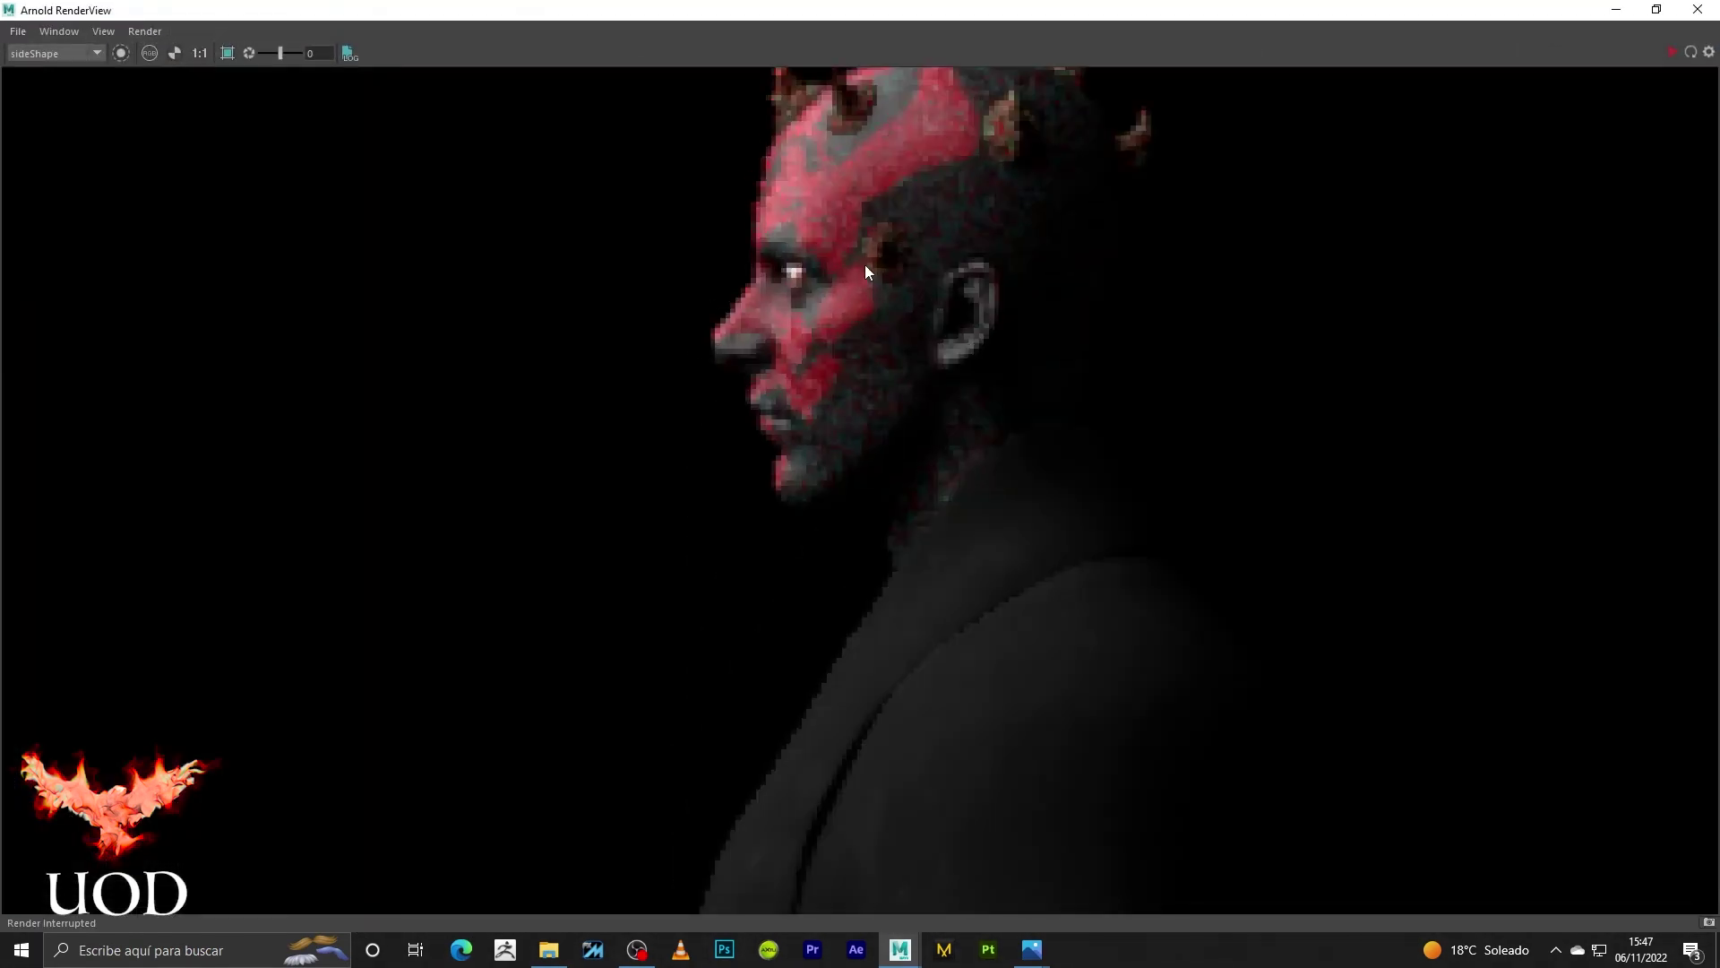
pyautogui.scroll(-2, 1152, 398)
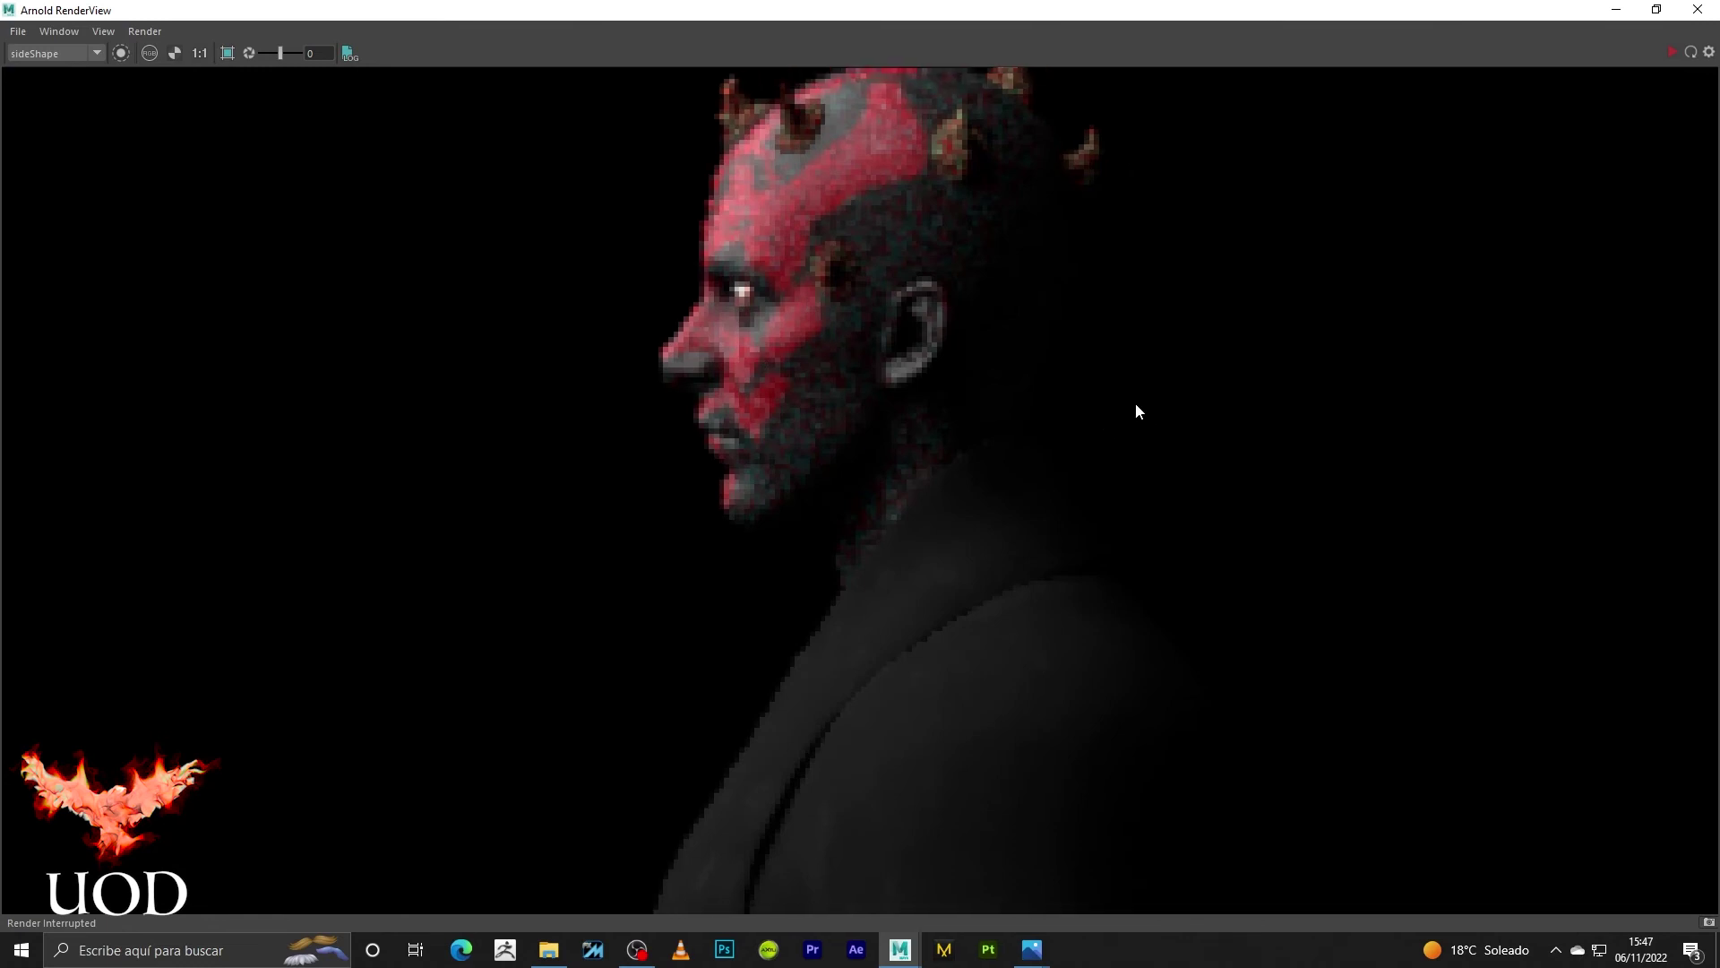
pyautogui.scroll(-1, 1133, 381)
pyautogui.scroll(-2, 1213, 434)
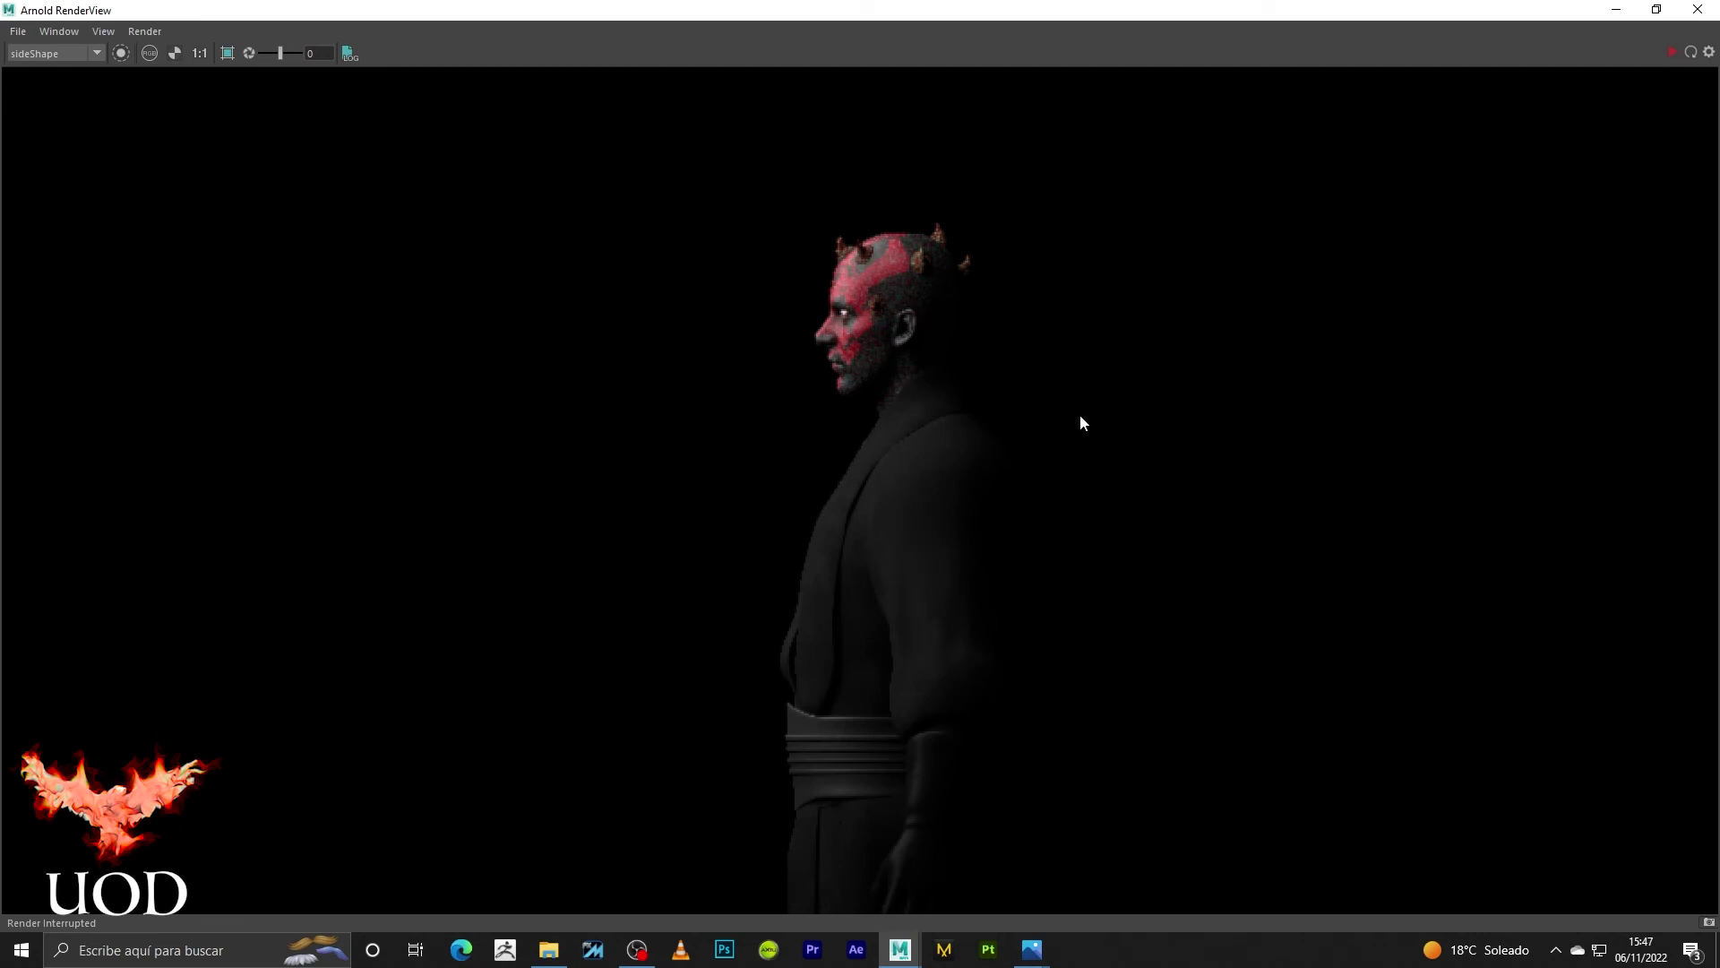
pyautogui.scroll(-2, 1061, 363)
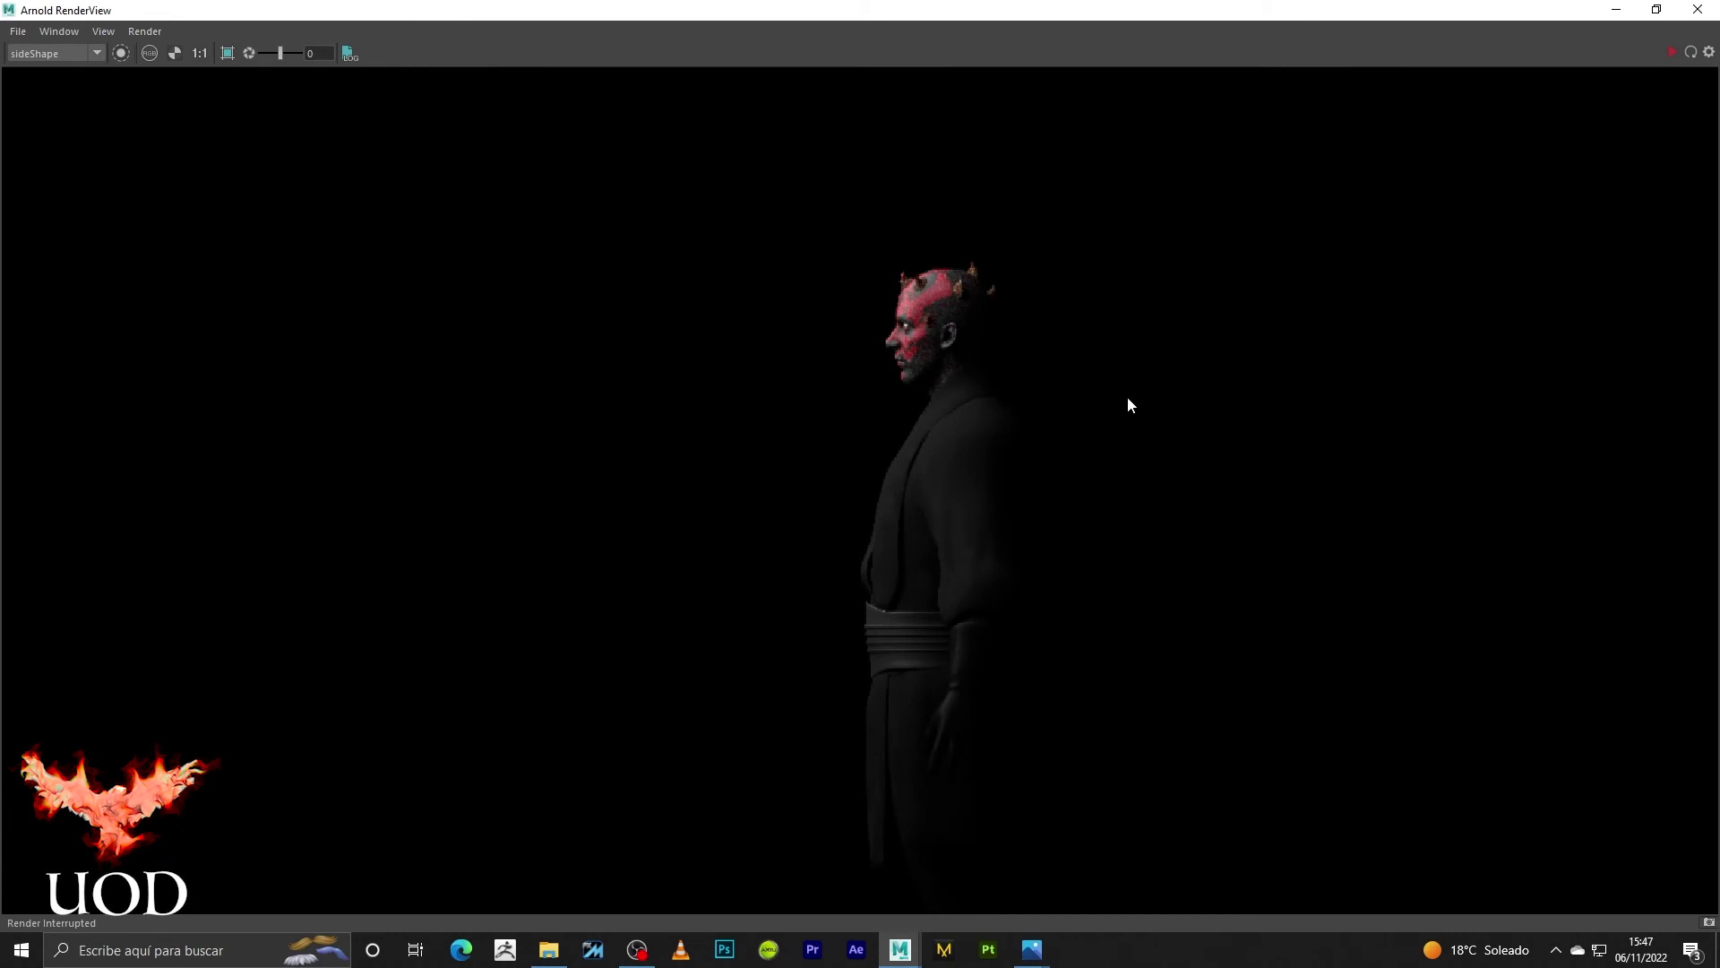
pyautogui.moveTo(1126, 389); pyautogui.dragTo(966, 256, button='middle')
pyautogui.scroll(-2, 965, 256)
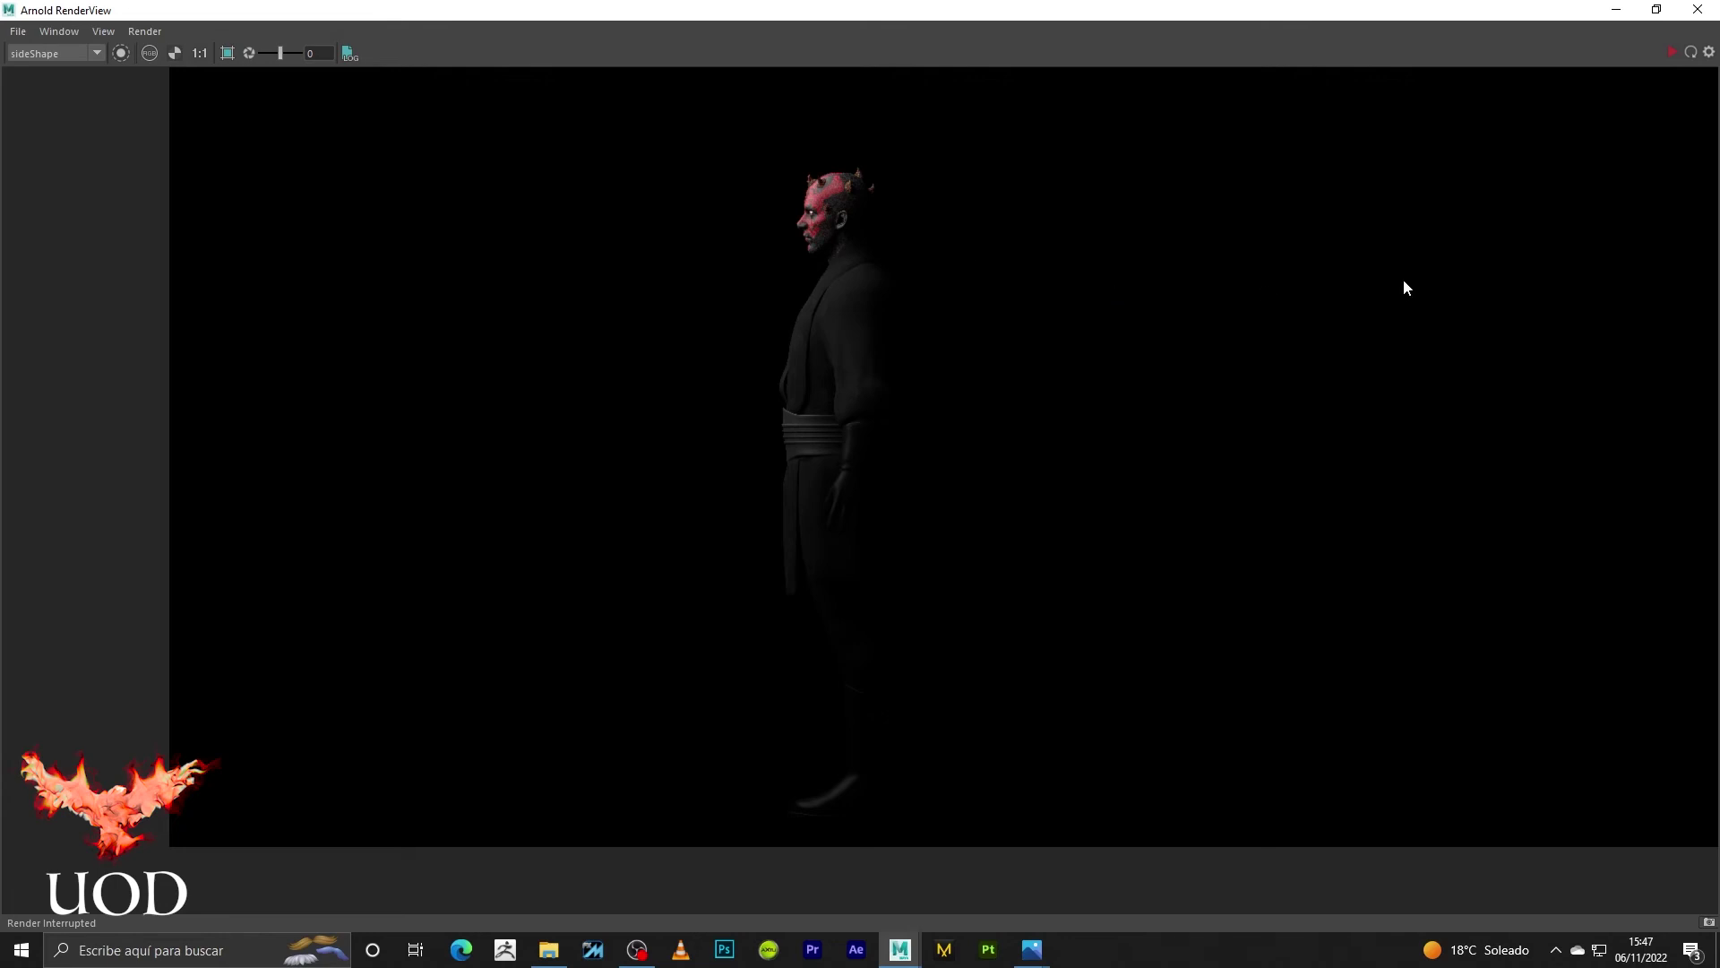
# - Minimize the render view and frame the full 1m–9m distance guide
pyautogui.click(1617, 9)
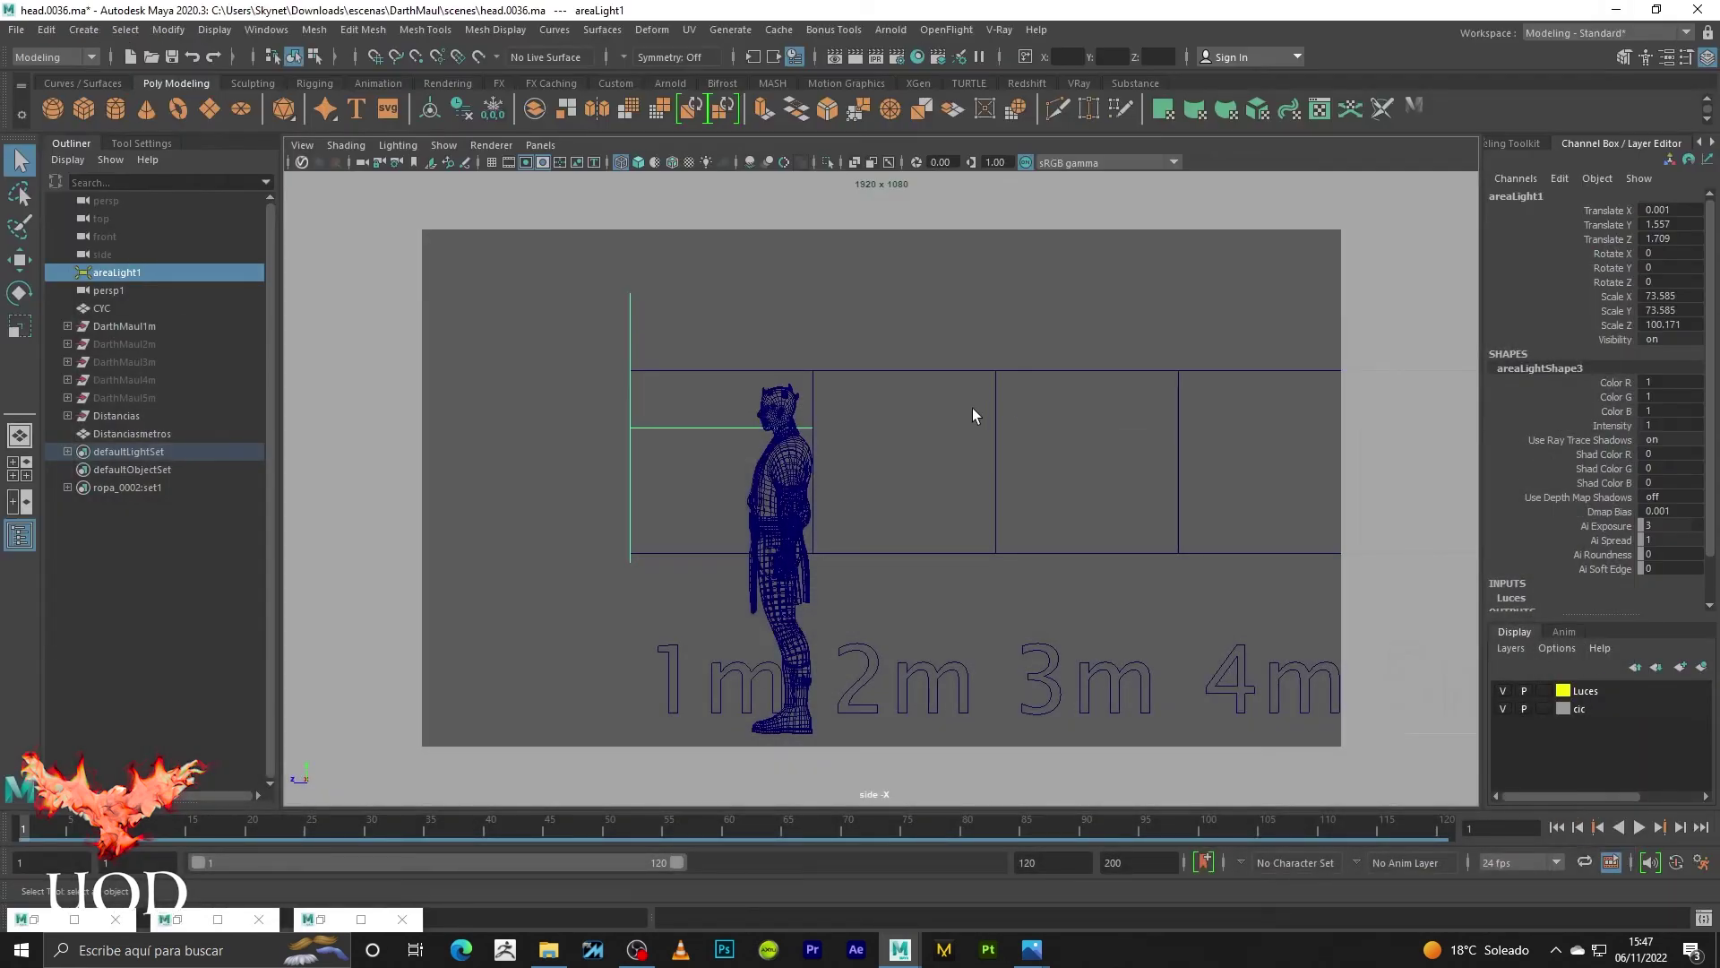
pyautogui.click(972, 407)
pyautogui.scroll(-2, 1005, 335)
pyautogui.scroll(-1, 1102, 384)
pyautogui.keyDown('alt'); pyautogui.moveTo(1102, 383); pyautogui.dragTo(750, 376, button='middle'); pyautogui.keyUp('alt')
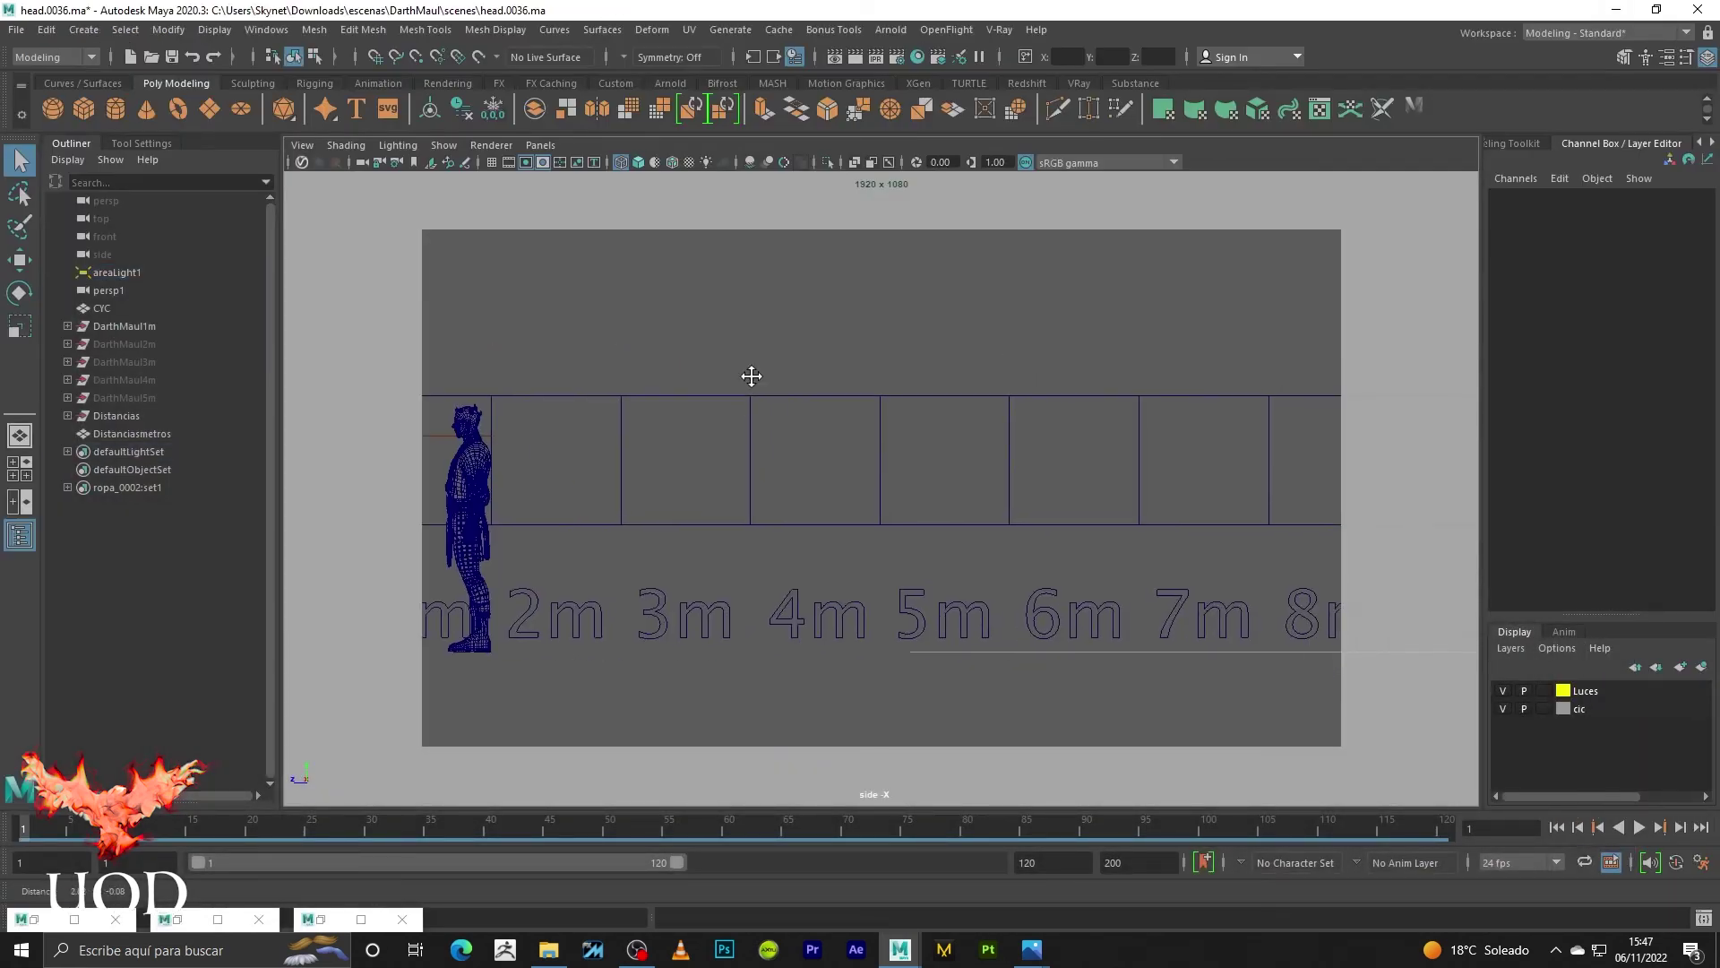
pyautogui.scroll(-2, 752, 375)
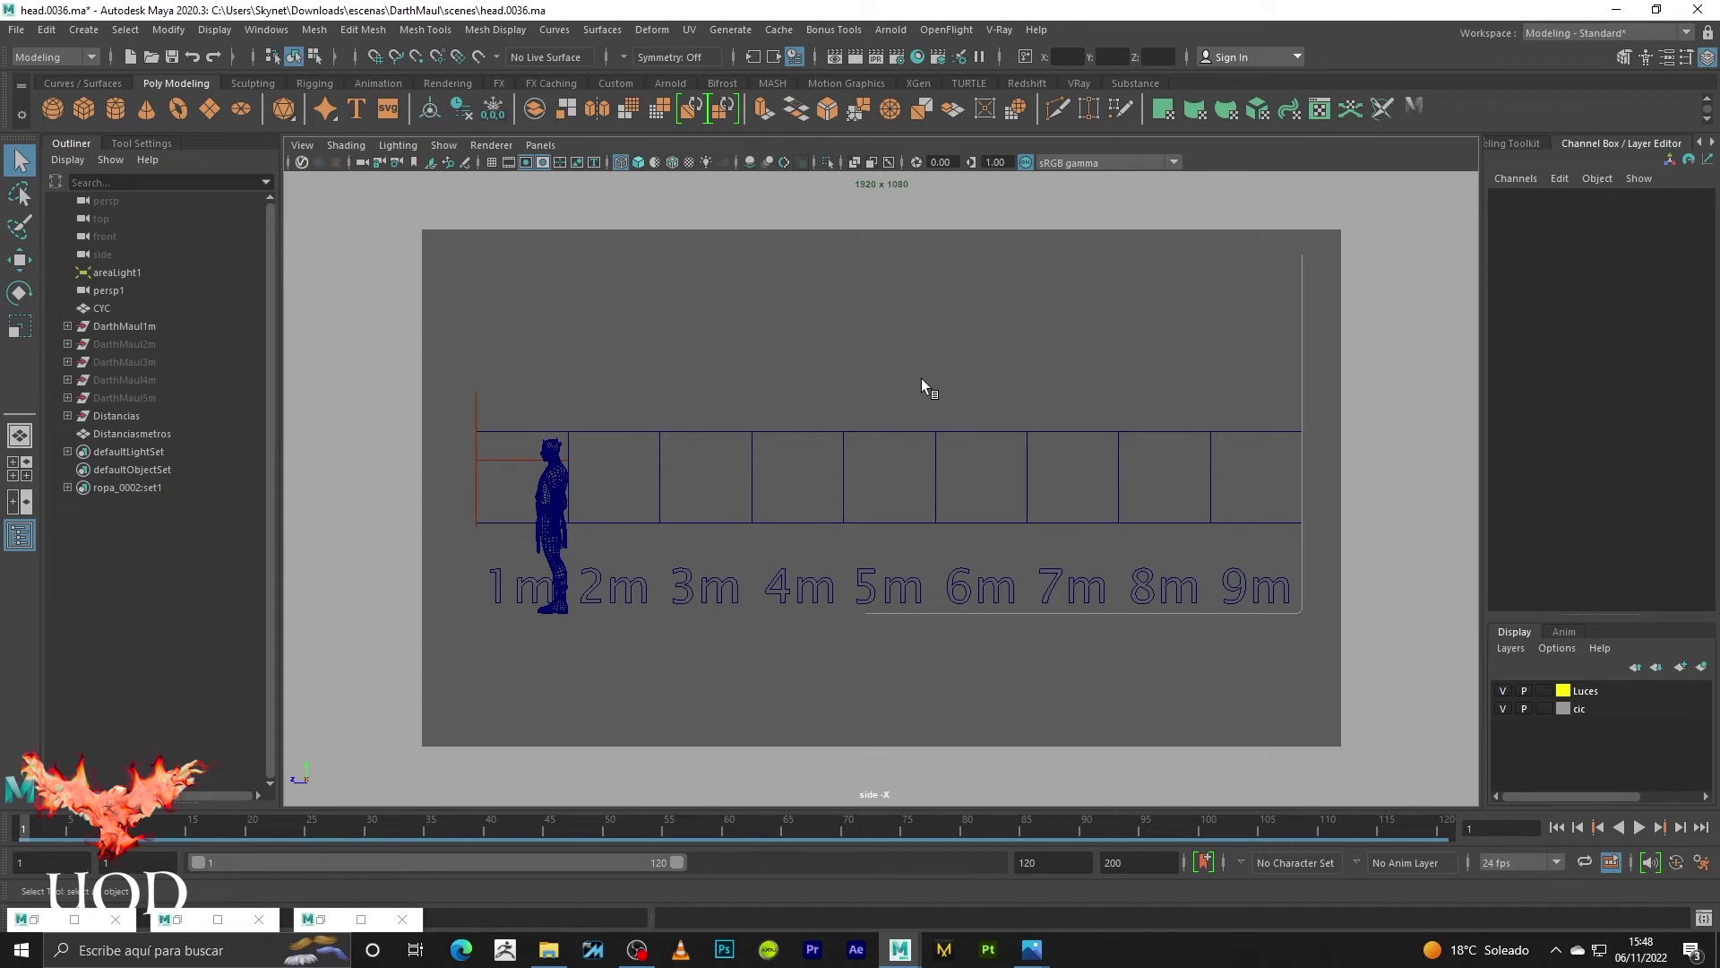
# - Hide the DarthMaul1m figure and unhide DarthMaul5m
pyautogui.click(136, 328)
pyautogui.press('h')
pyautogui.click(134, 399)
pyautogui.press('h')
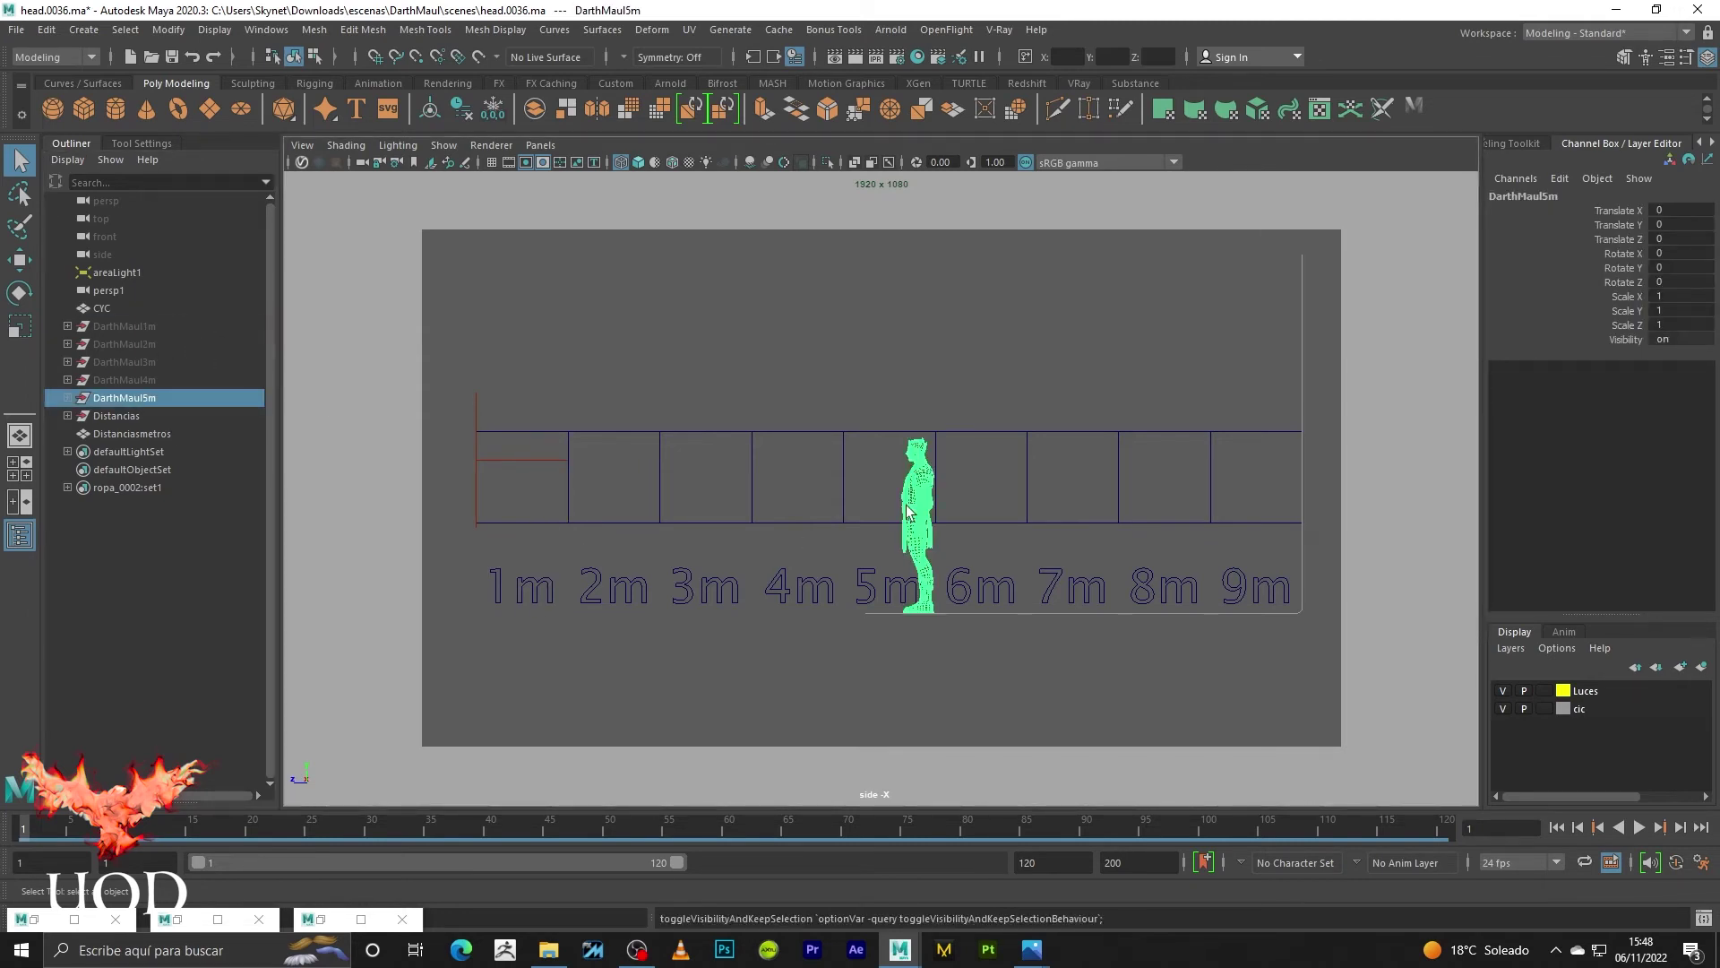
# - Move DarthMaul5m along Z to about -1.953, near the 7m marker
pyautogui.press('w')
pyautogui.moveTo(837, 601)
pyautogui.mouseDown()
pyautogui.moveTo(1080, 600)
pyautogui.moveTo(1013, 572)
pyautogui.mouseUp()
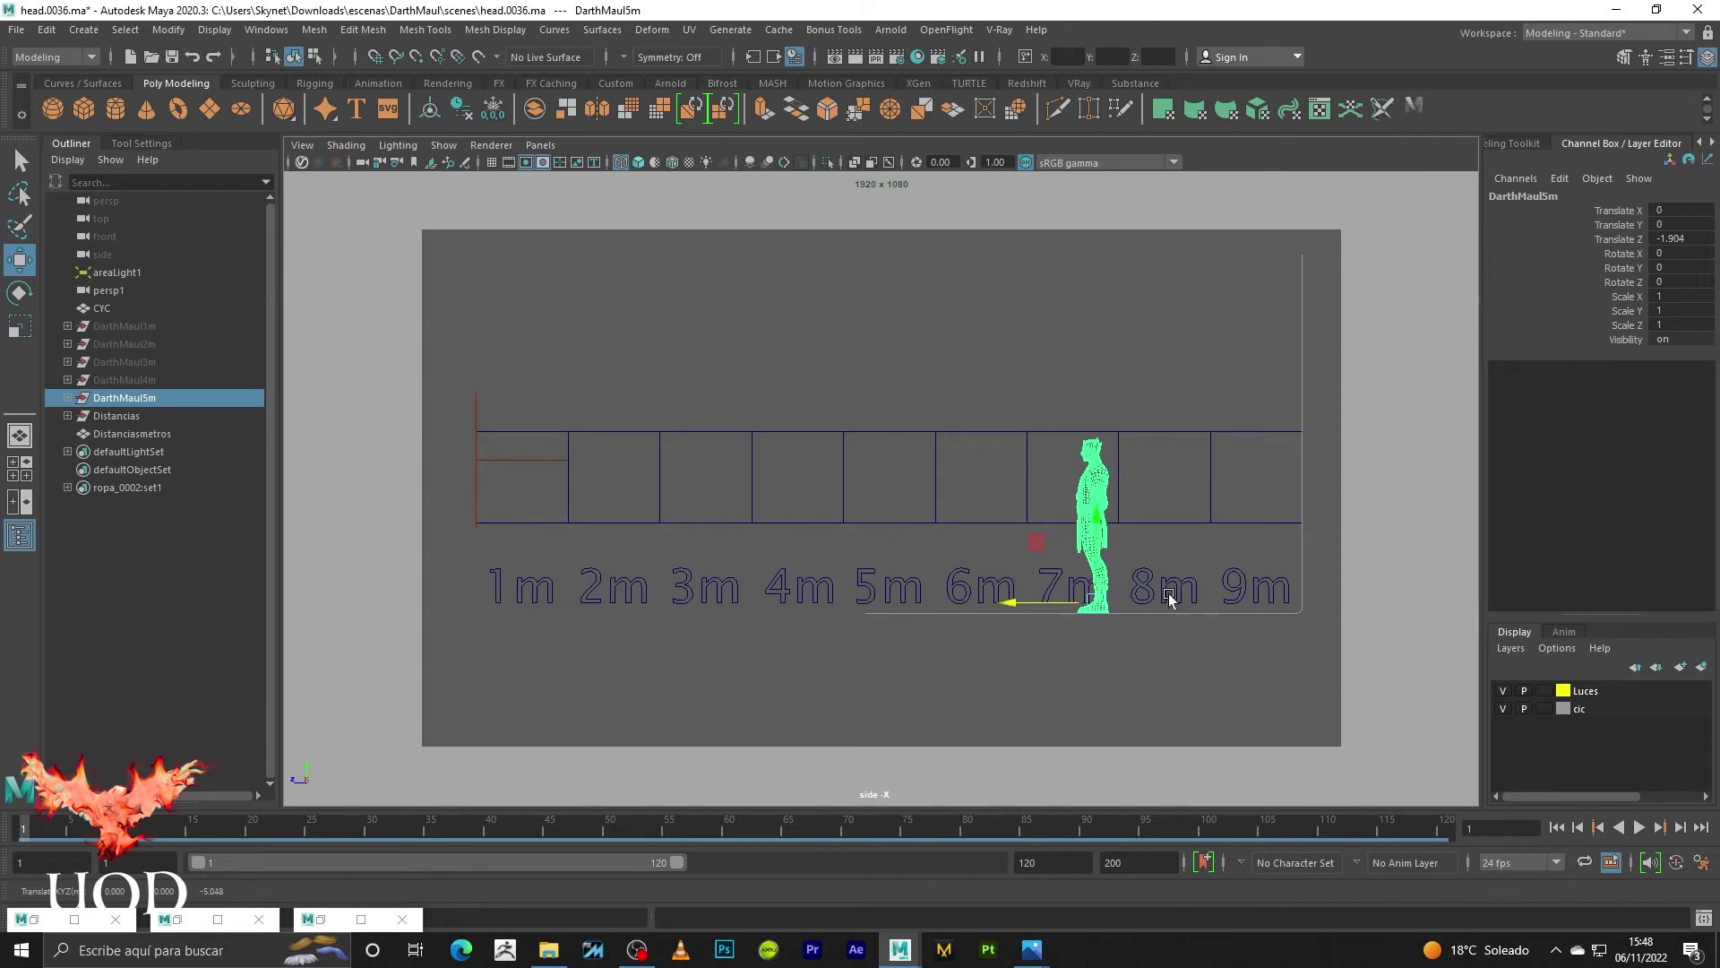
pyautogui.moveTo(1016, 603); pyautogui.dragTo(1020, 606)
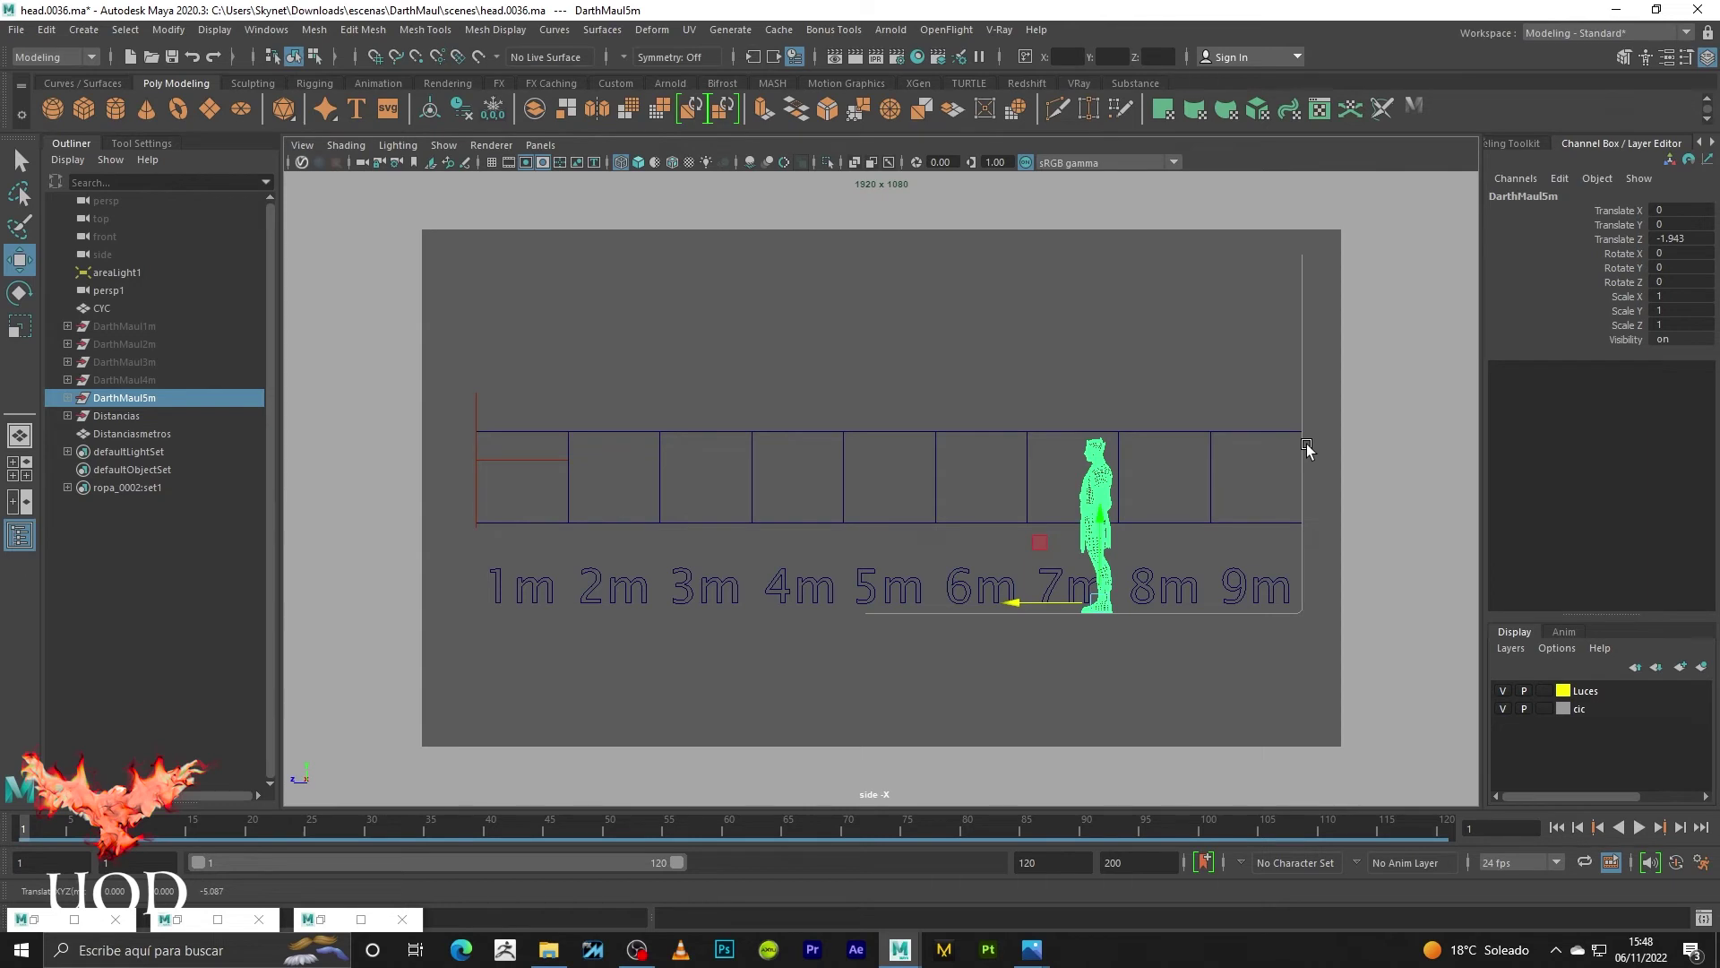
pyautogui.click(1110, 309)
pyautogui.hotkey('ctrl', 'z')
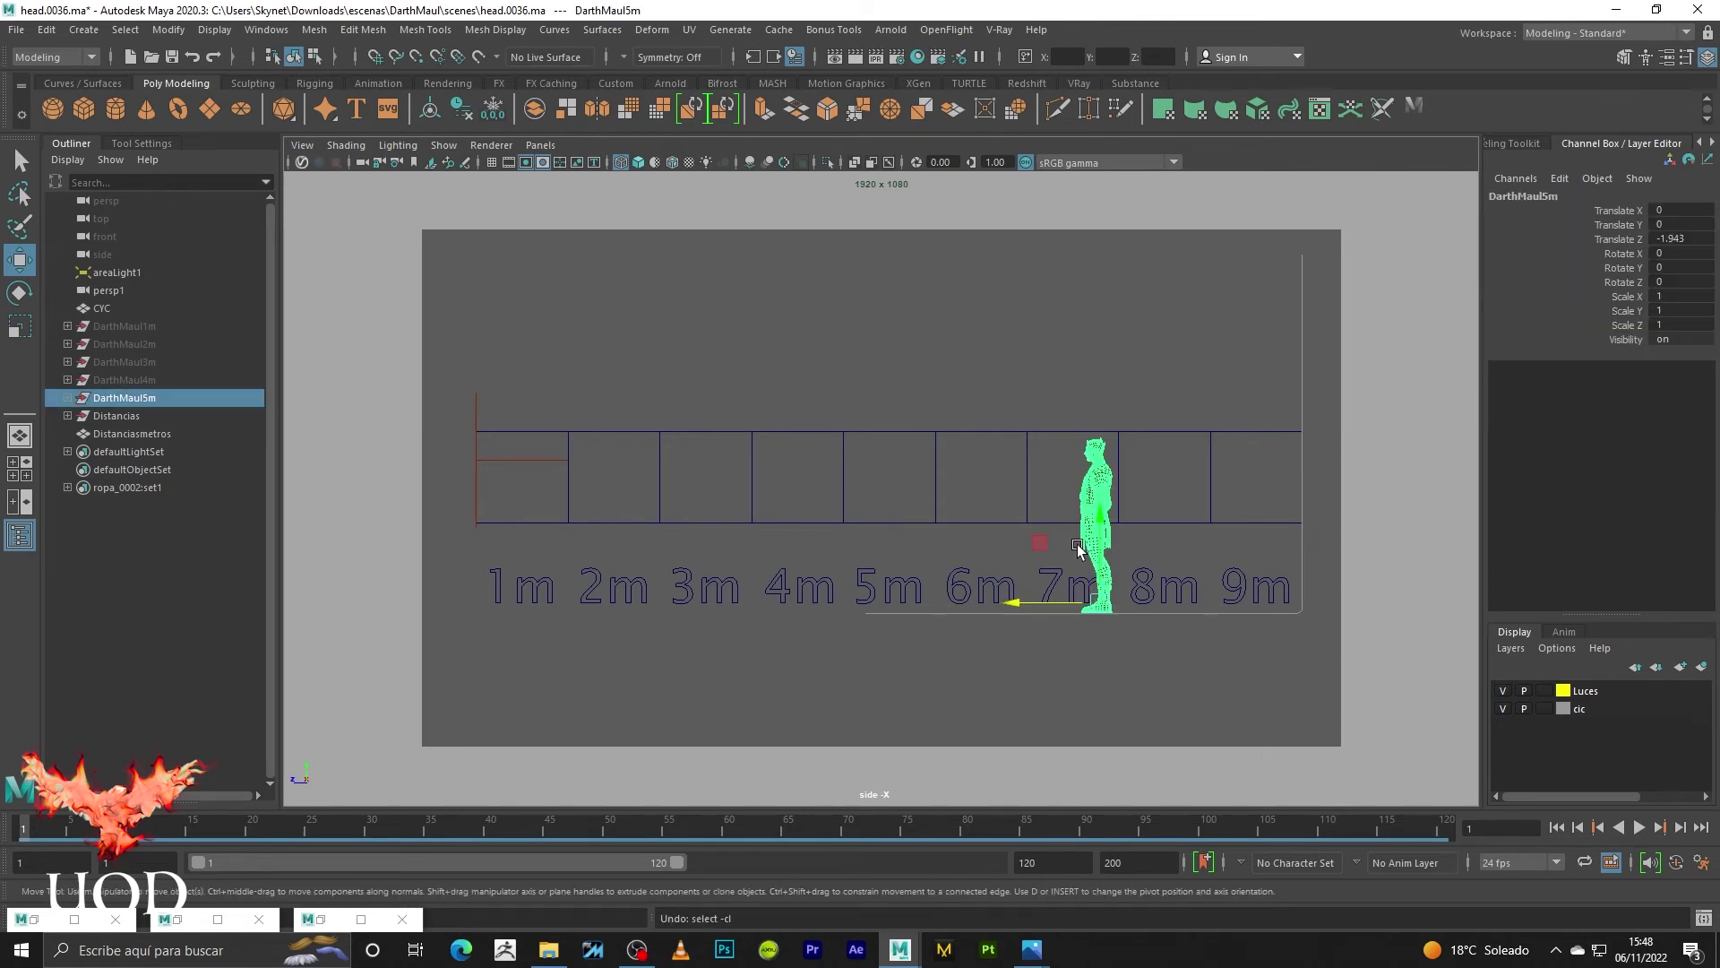
pyautogui.click(1028, 606)
pyautogui.hotkey('ctrl', 'z')
pyautogui.moveTo(1025, 602); pyautogui.dragTo(1023, 600)
pyautogui.hotkey('alt', 'Tab')
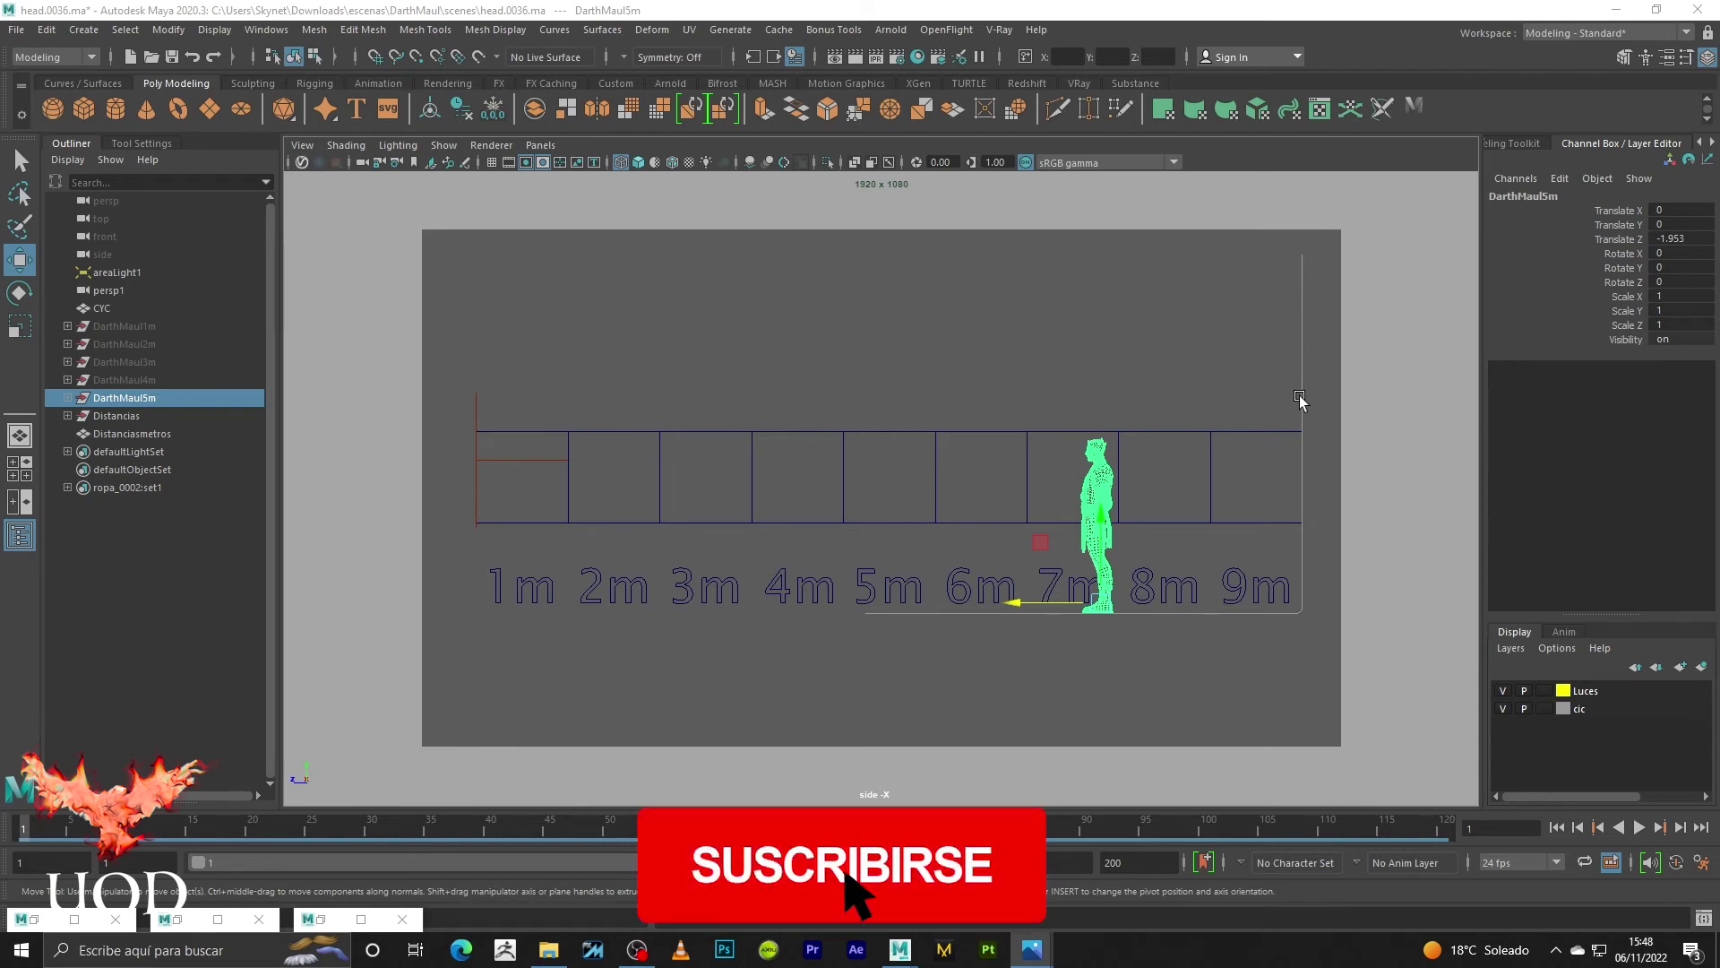
pyautogui.click(514, 377)
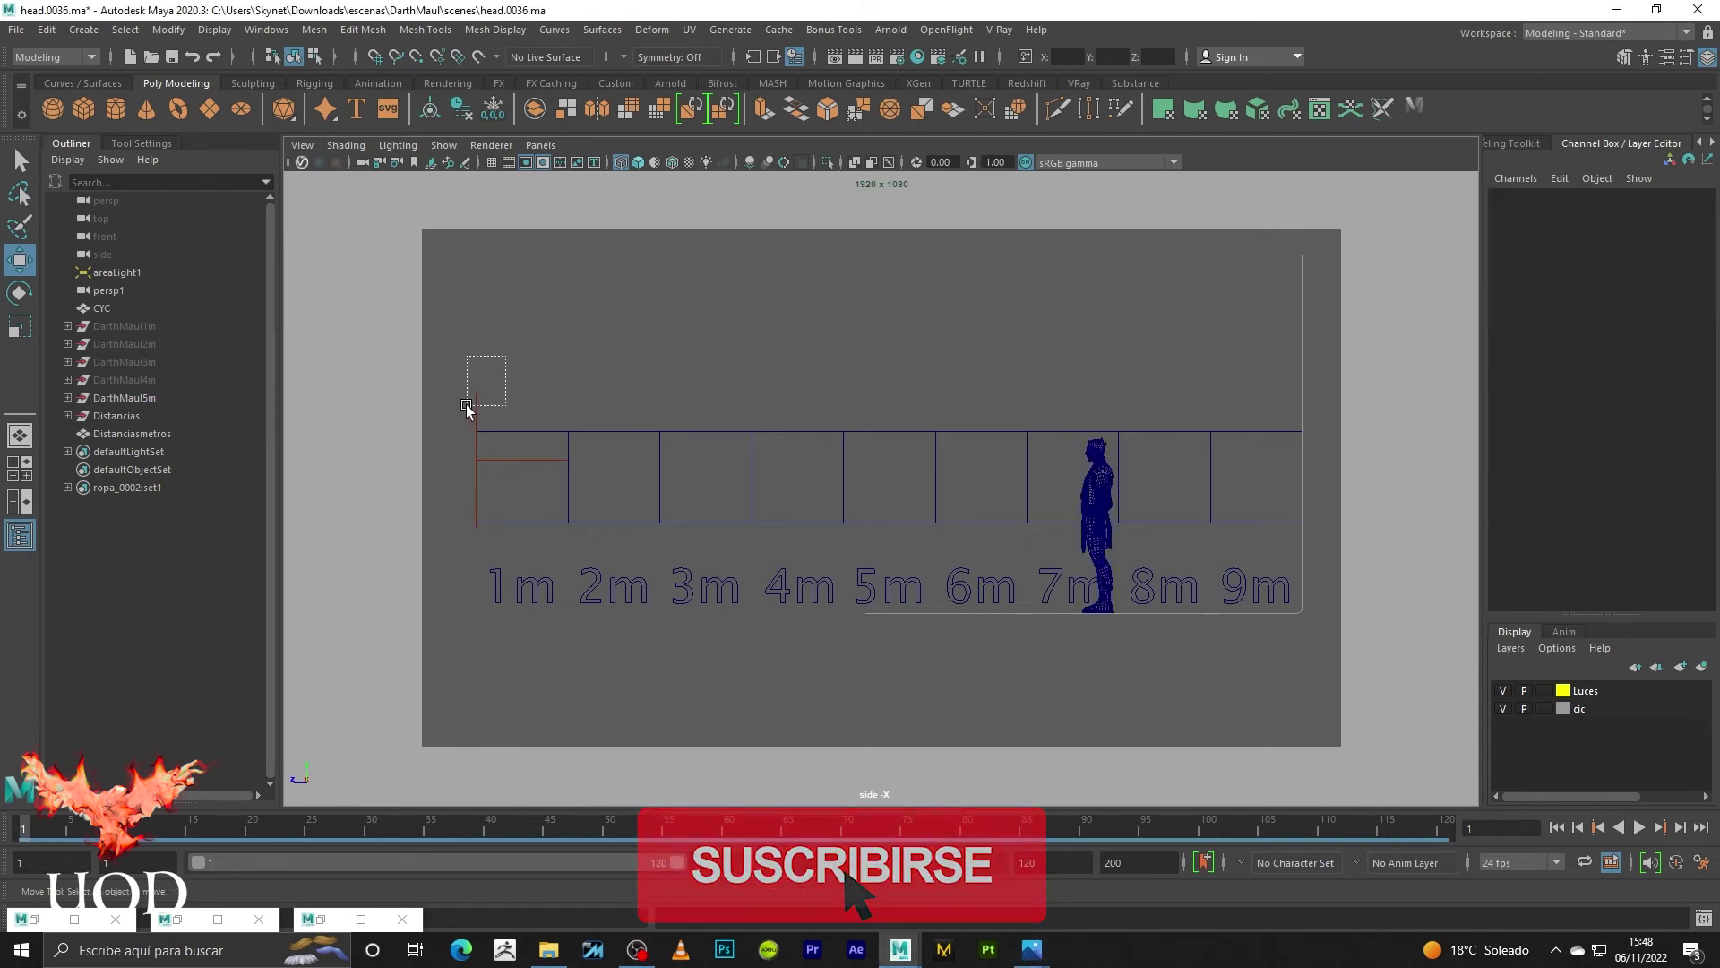
# - Change areaLight1's Arnold Exposure from 3 to 5 in the Attribute Editor
pyautogui.moveTo(464, 353); pyautogui.dragTo(576, 405)
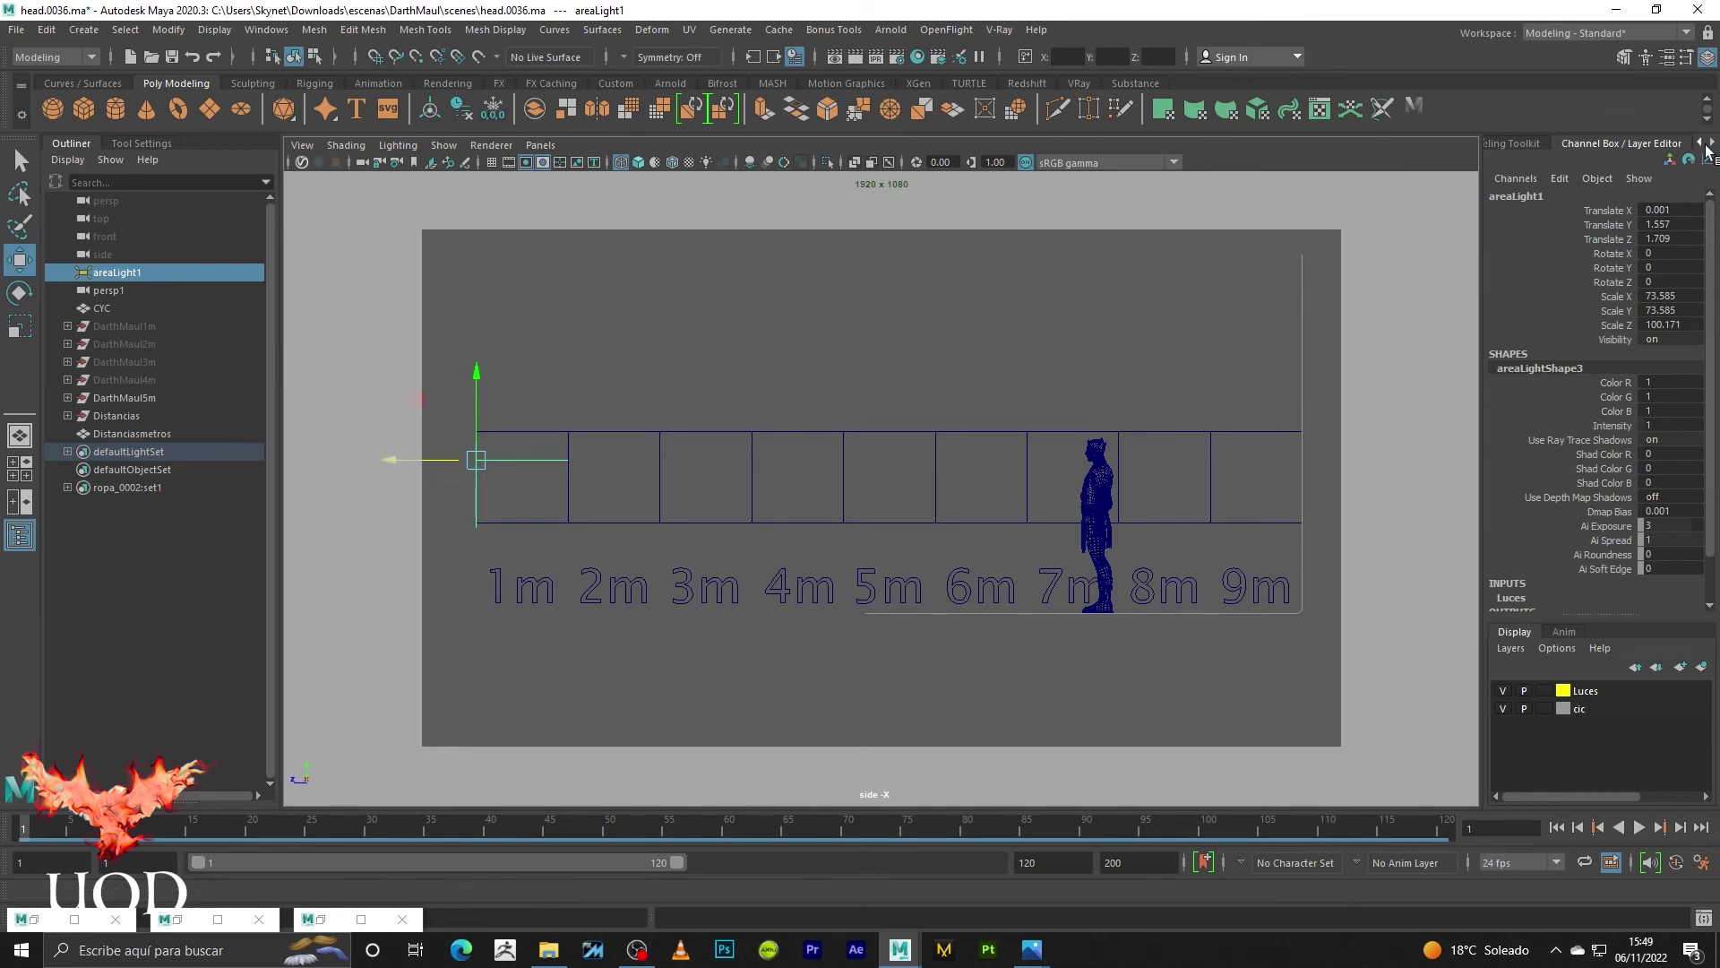
pyautogui.click(1712, 143)
pyautogui.click(1627, 139)
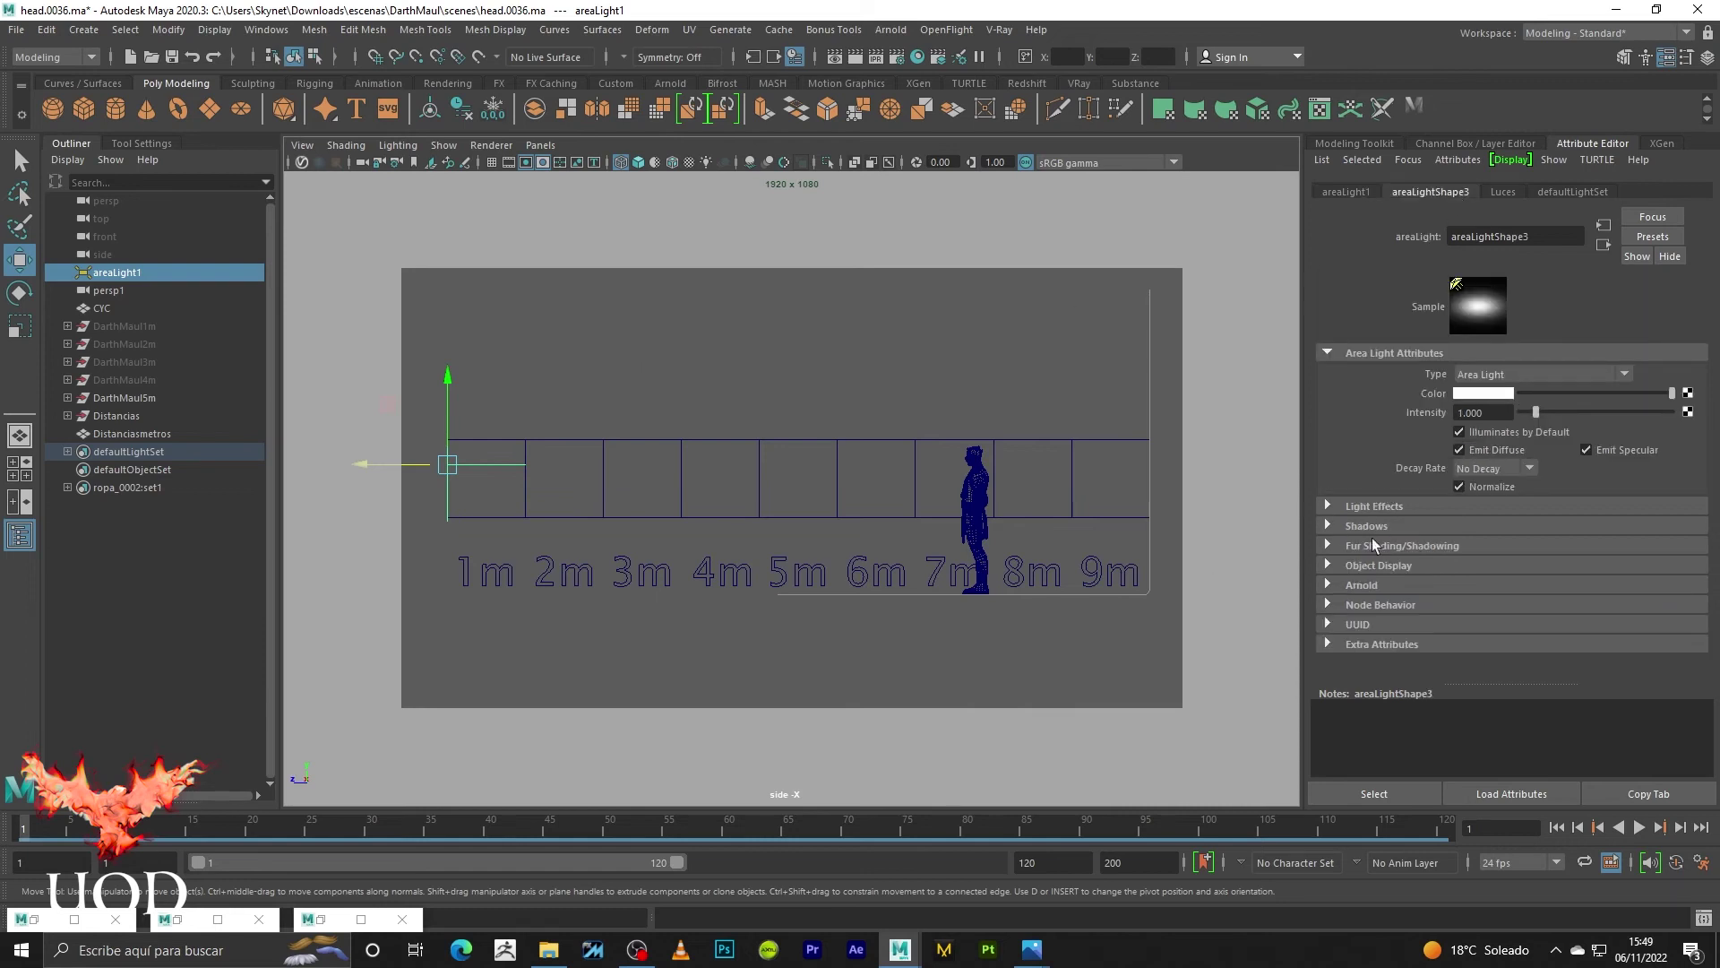
pyautogui.click(1411, 584)
pyautogui.scroll(-3, 1412, 585)
pyautogui.click(1507, 542)
pyautogui.write('6')
pyautogui.press('Return')
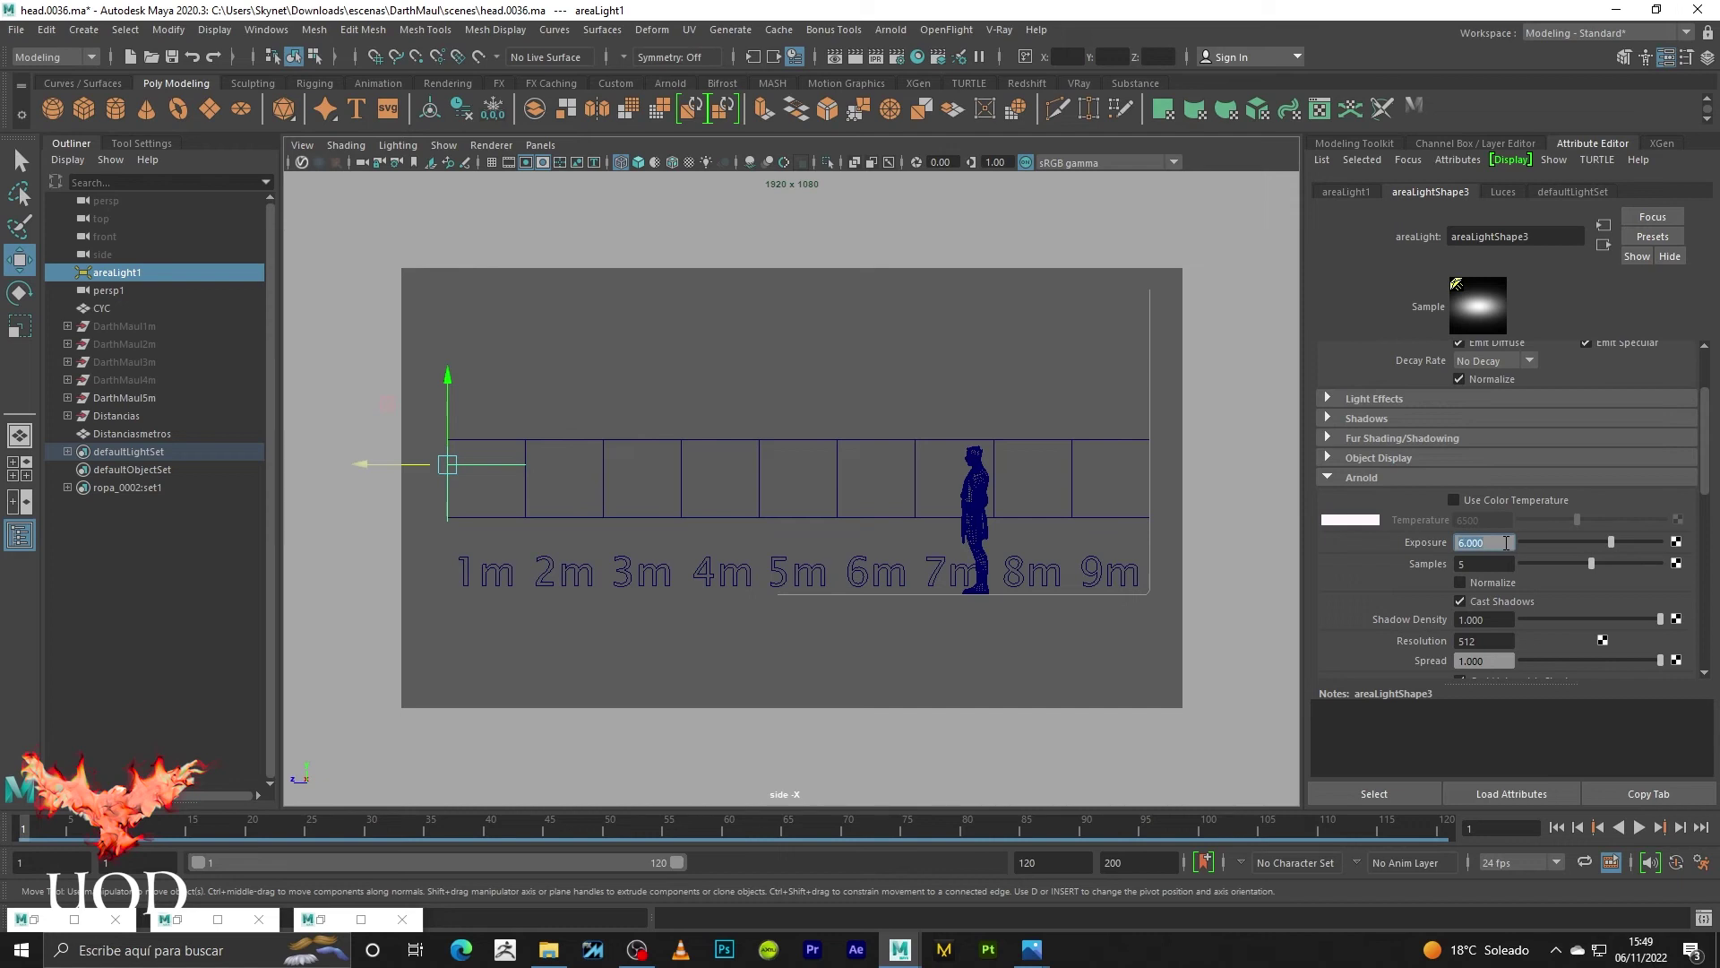
pyautogui.write('5')
pyautogui.press('Return')
pyautogui.click(642, 367)
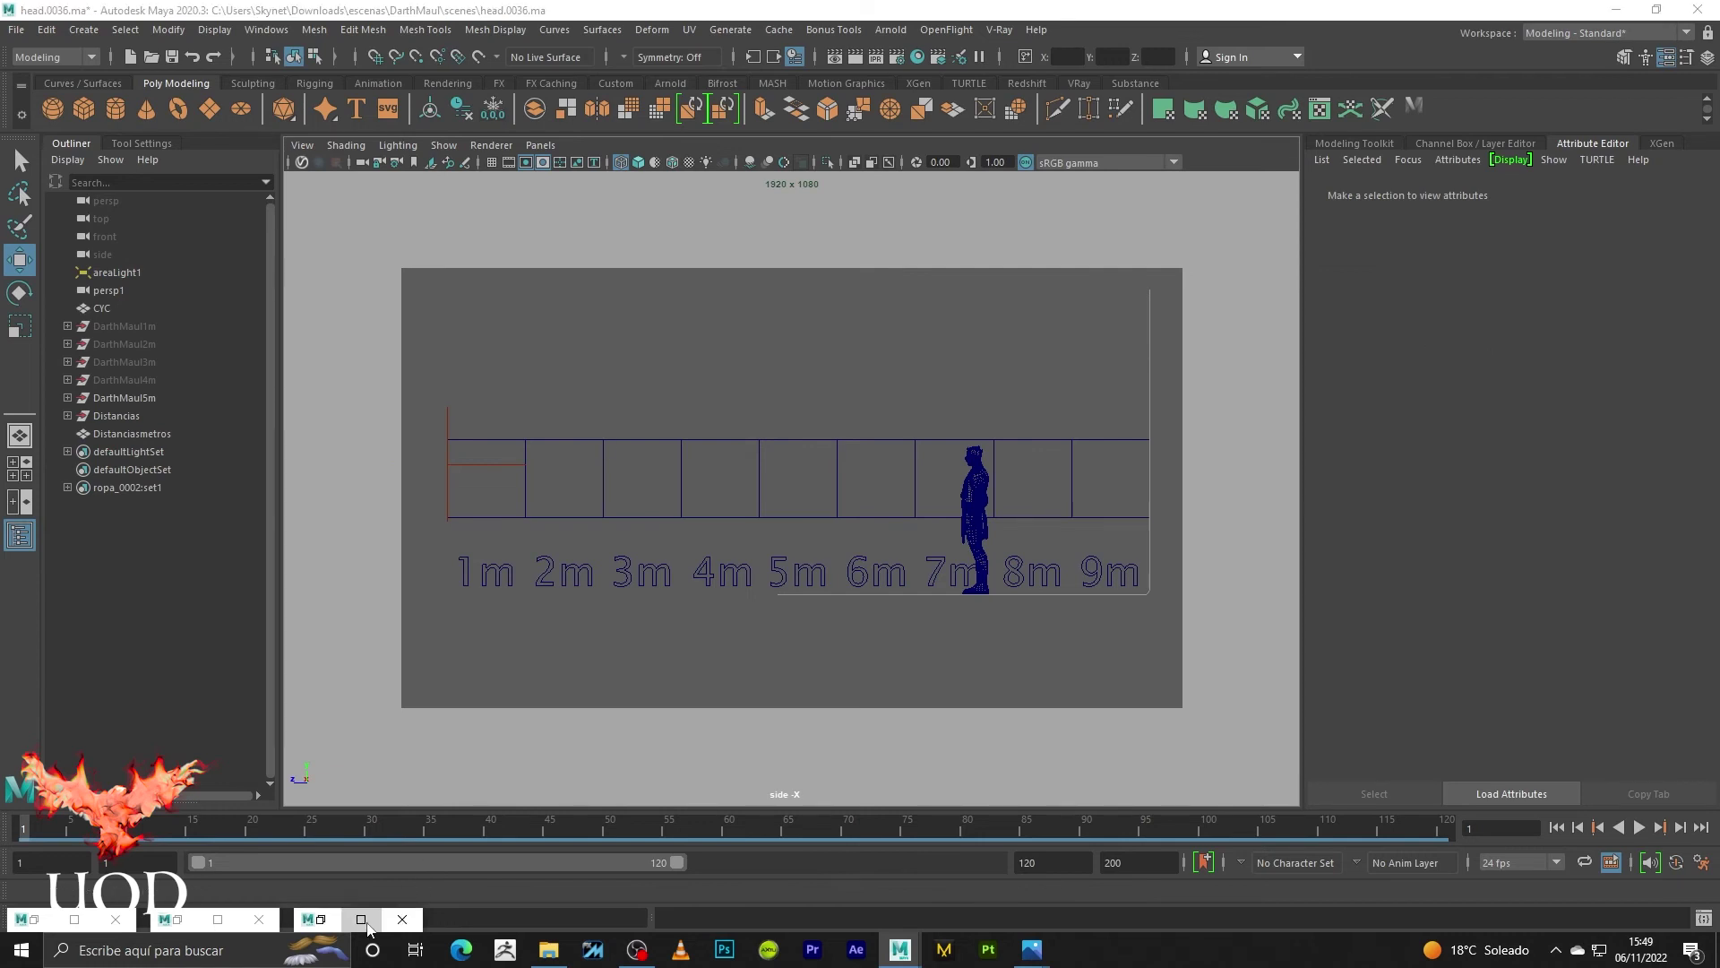
pyautogui.click(361, 918)
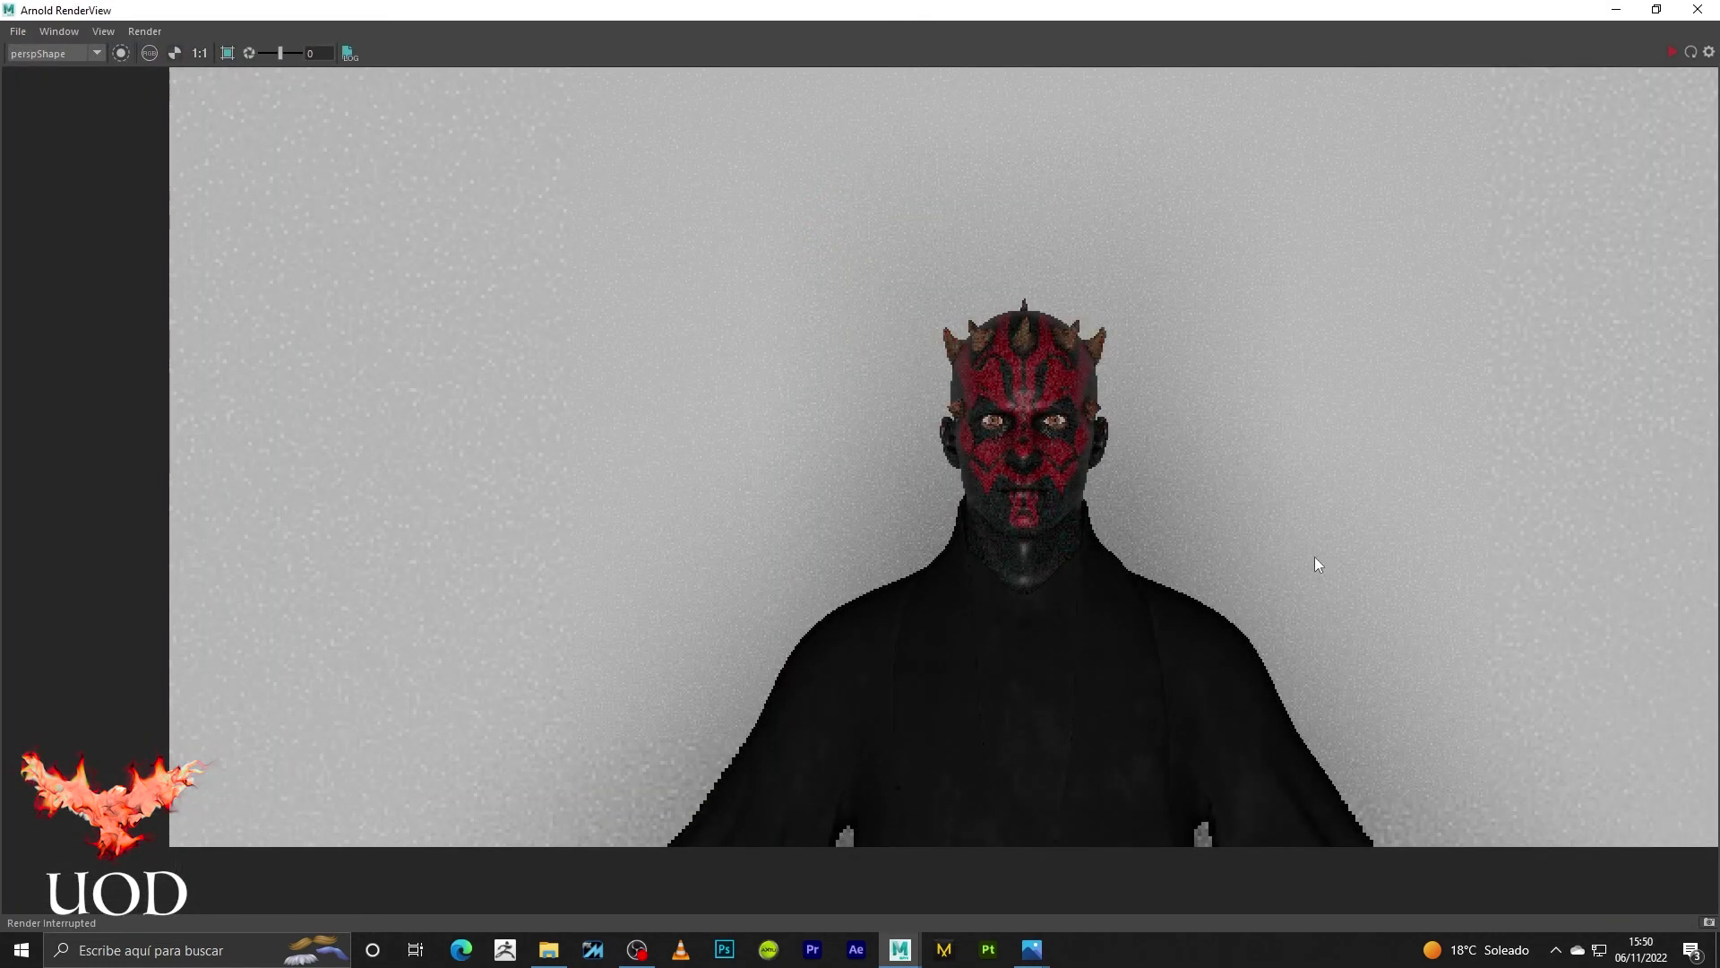
pyautogui.scroll(2, 1117, 434)
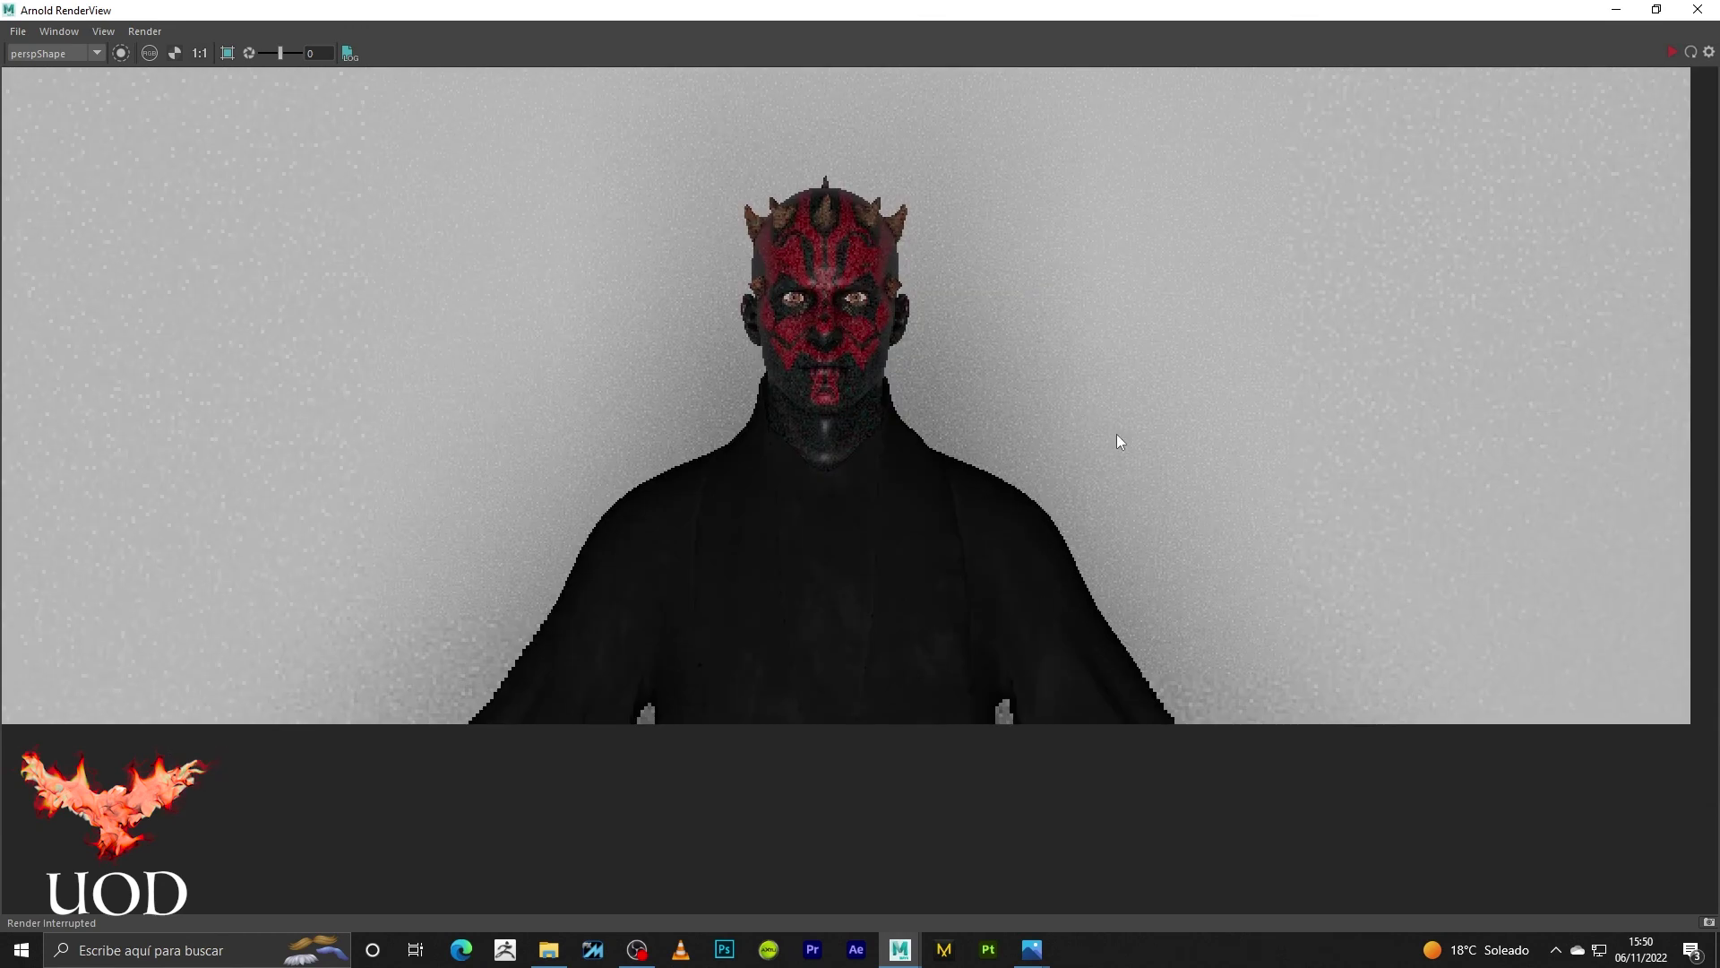
pyautogui.scroll(-2, 959, 378)
pyautogui.scroll(-1, 921, 342)
pyautogui.scroll(3, 932, 343)
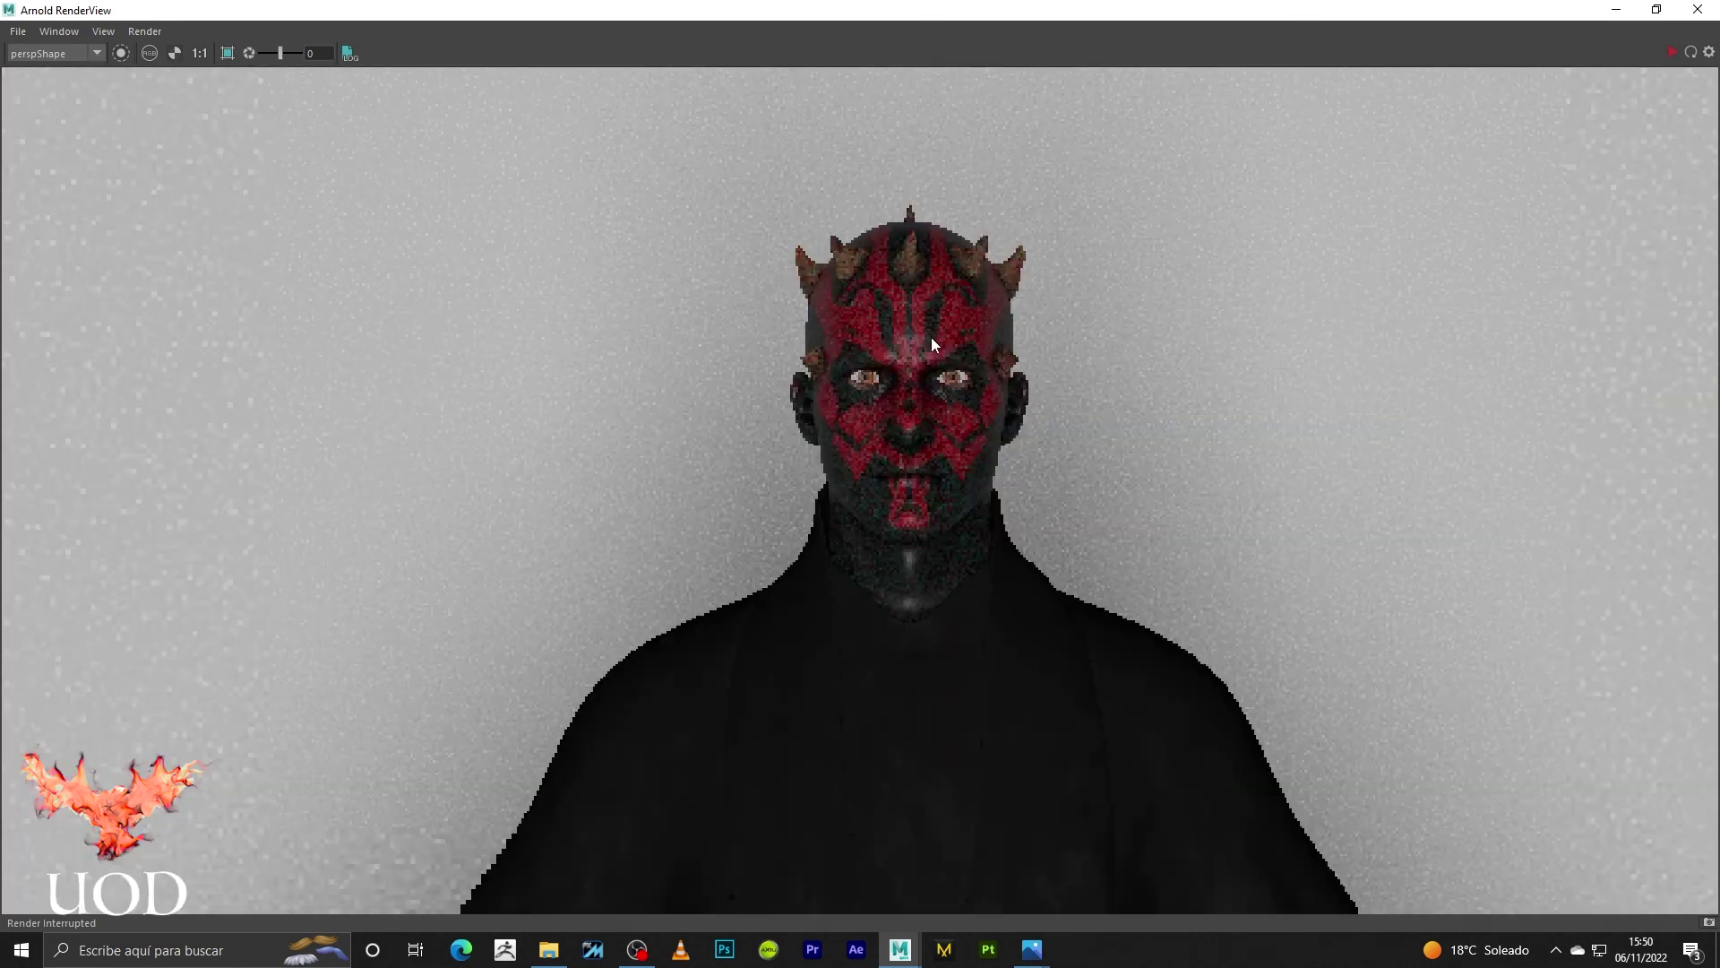
pyautogui.scroll(-3, 932, 337)
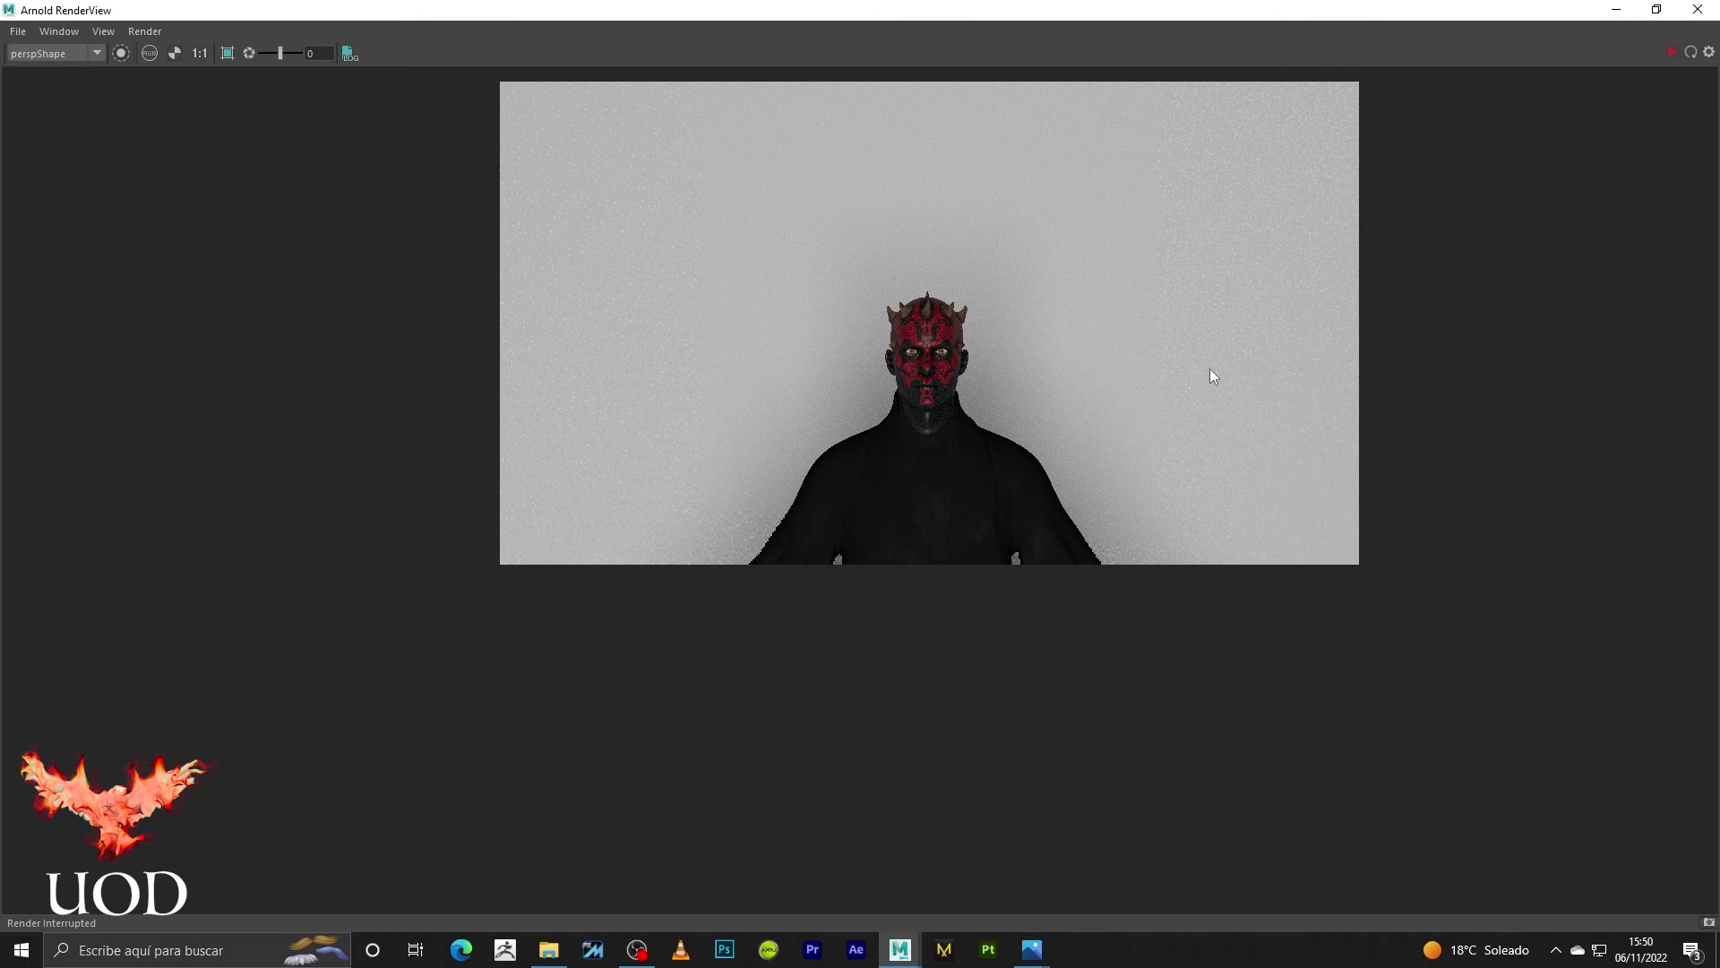
pyautogui.click(1616, 9)
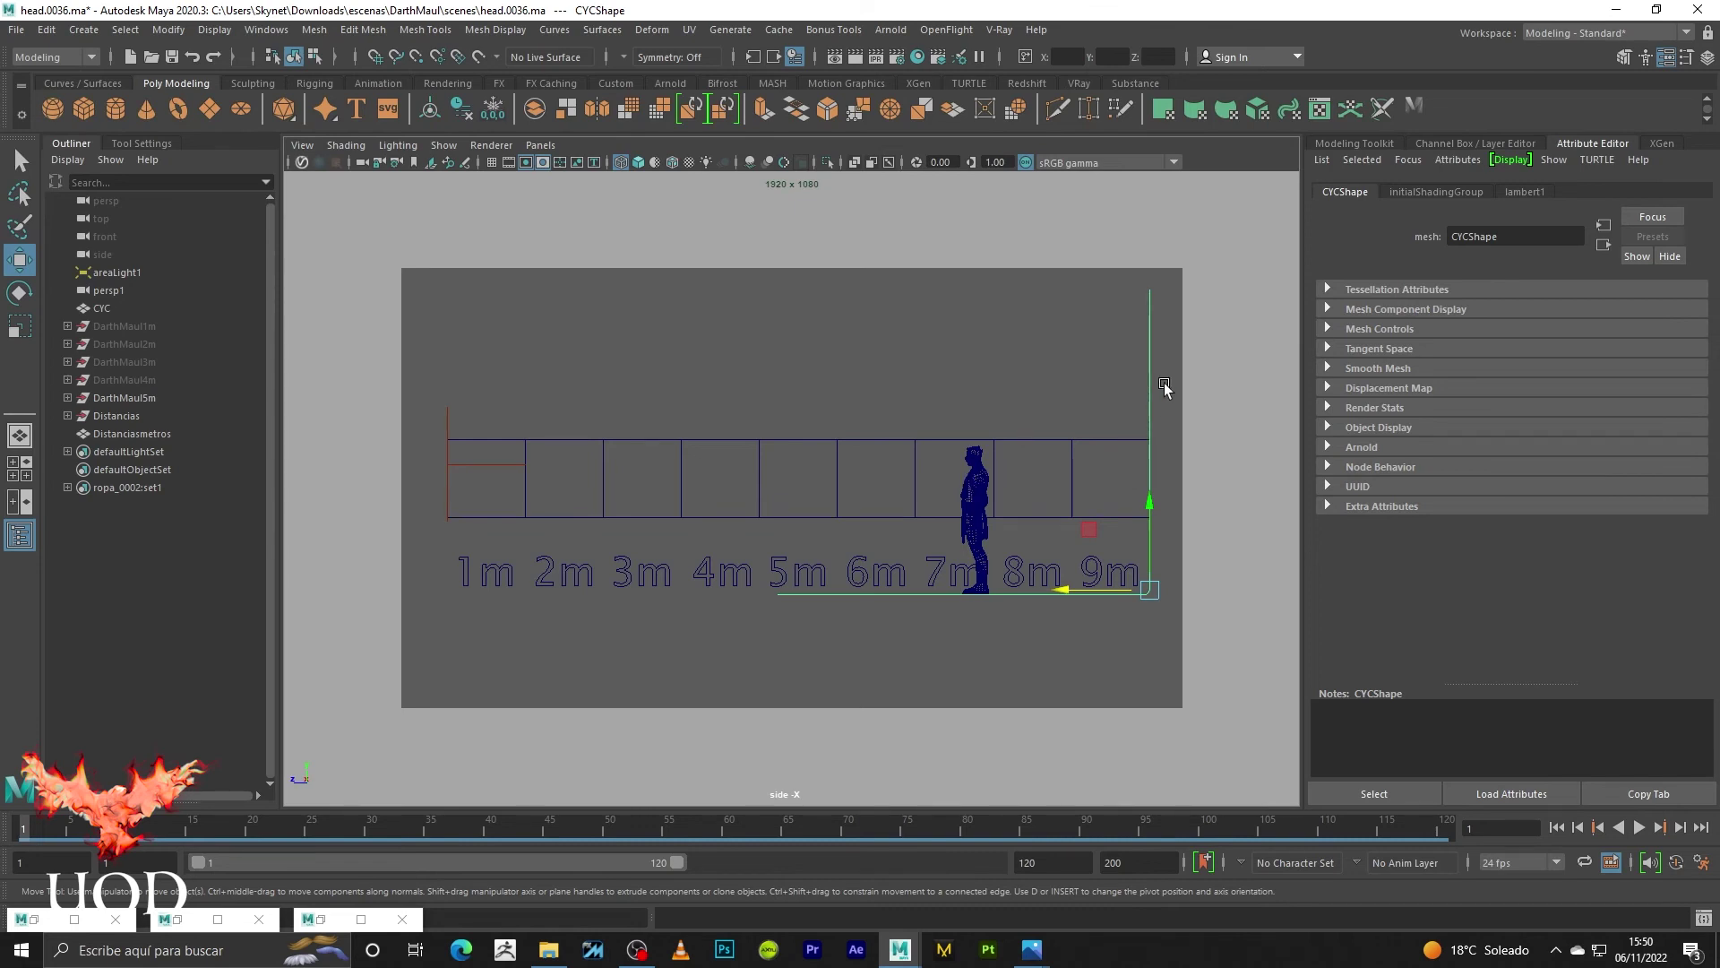
pyautogui.click(350, 919)
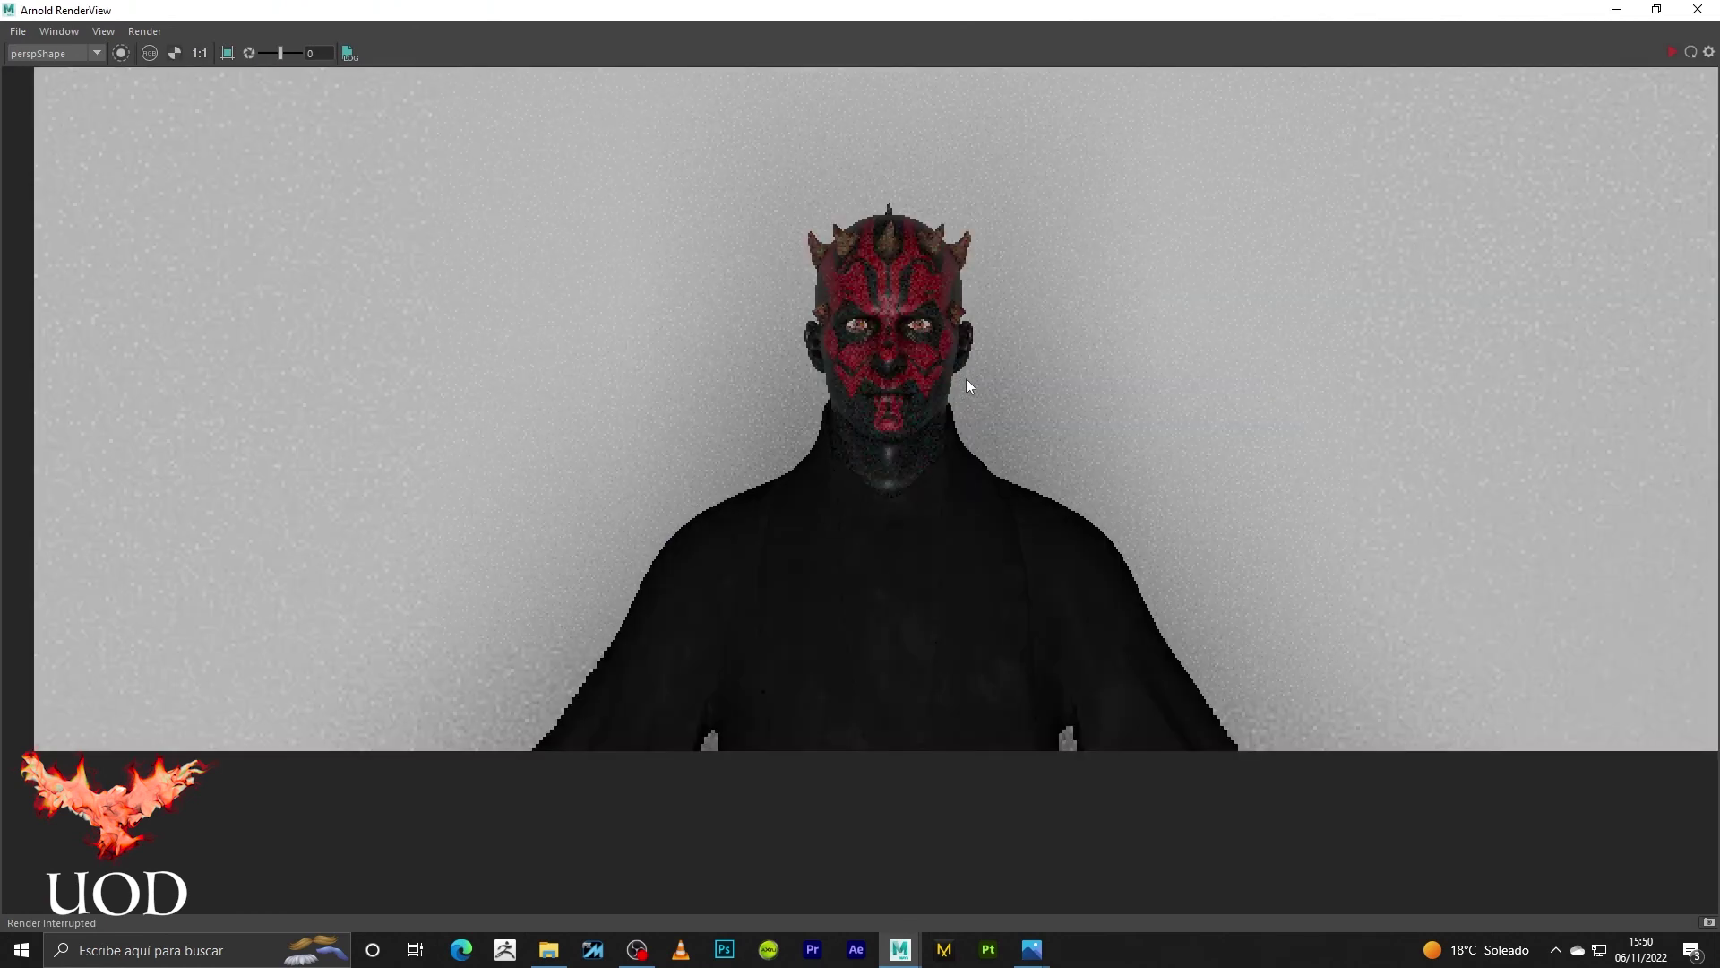
pyautogui.scroll(-3, 966, 378)
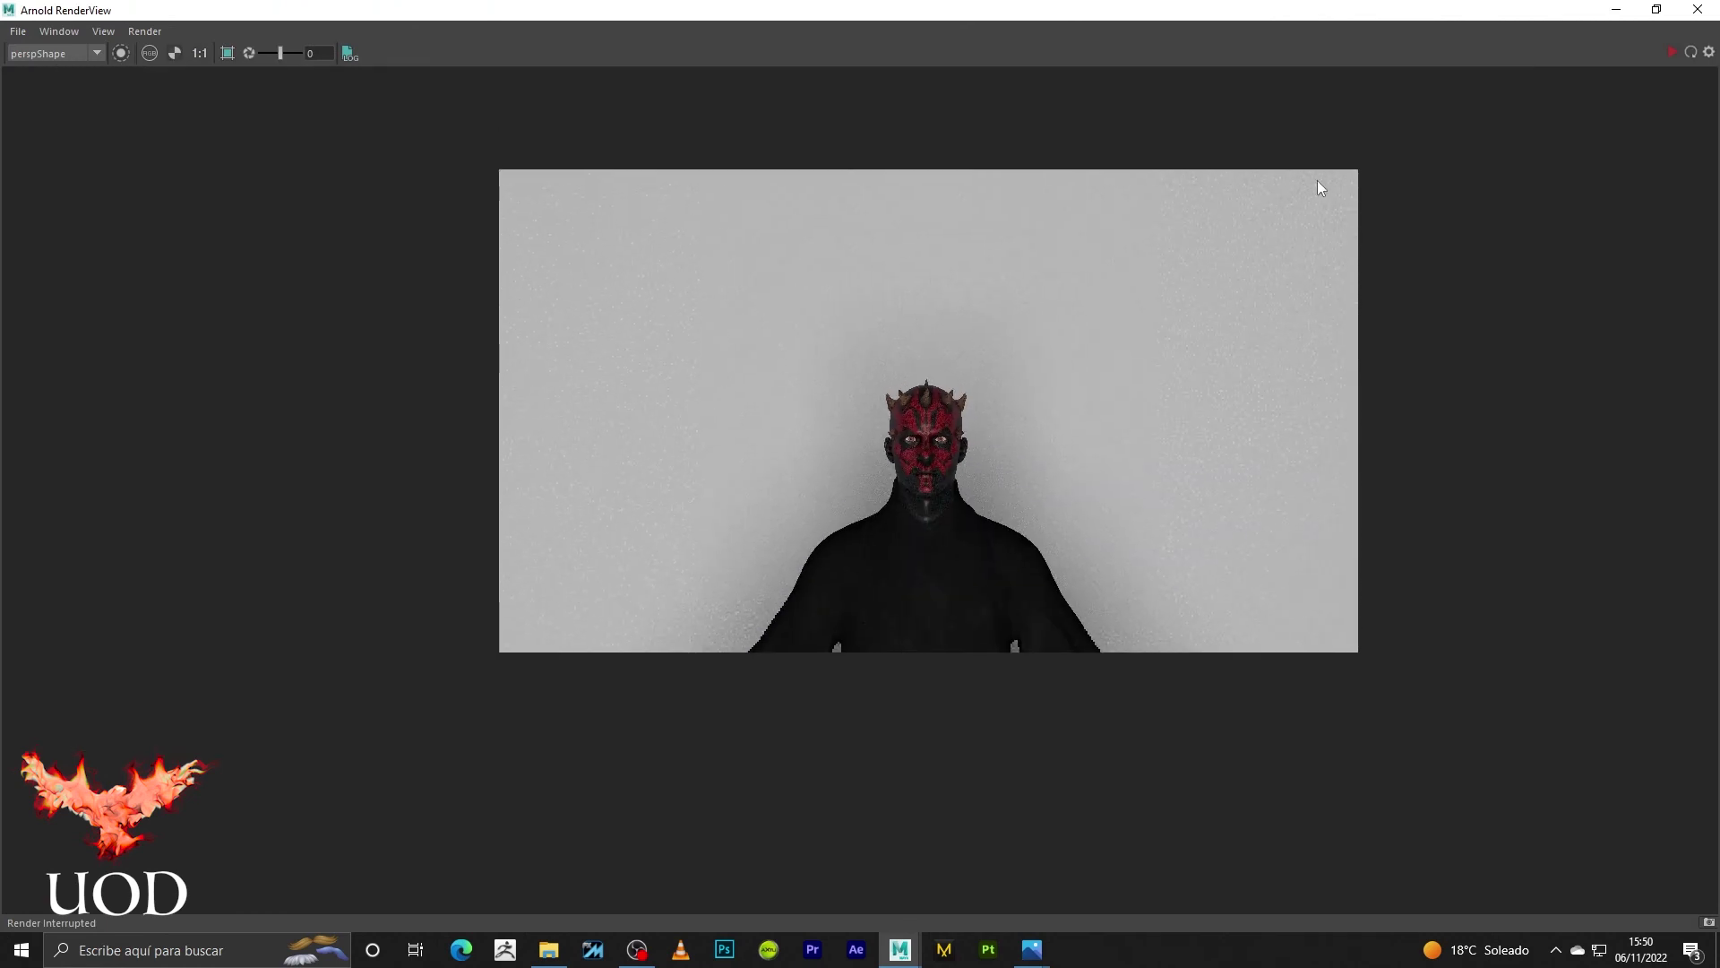
pyautogui.scroll(2, 959, 448)
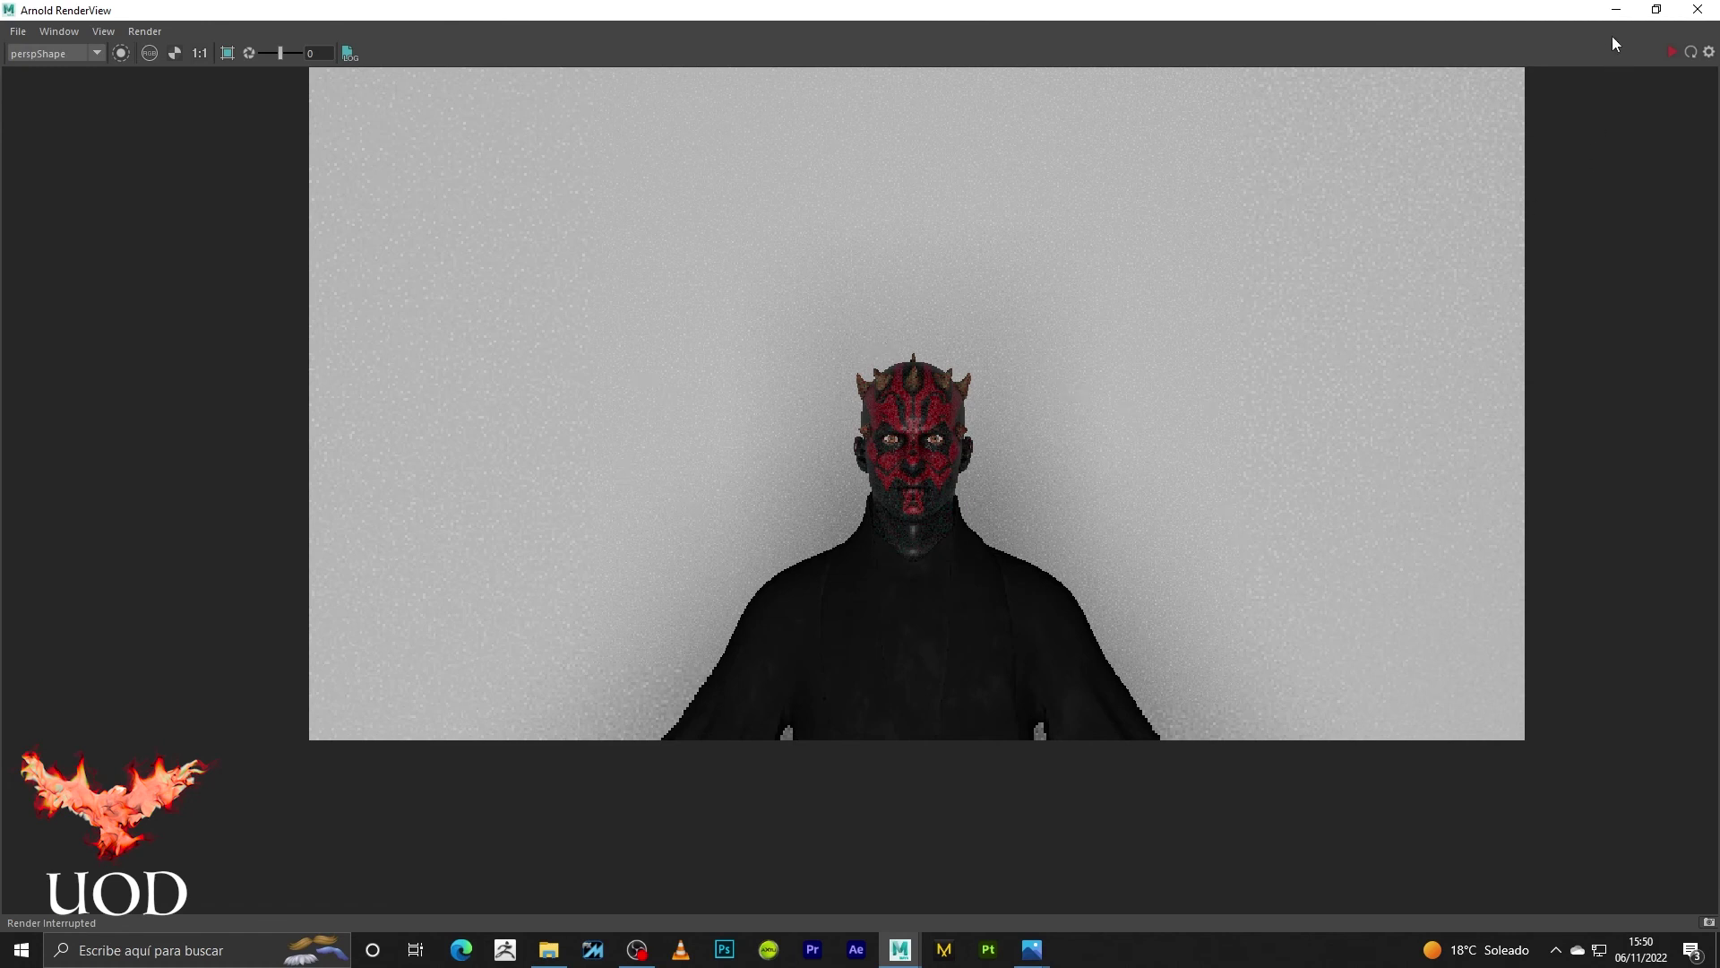
pyautogui.click(1617, 11)
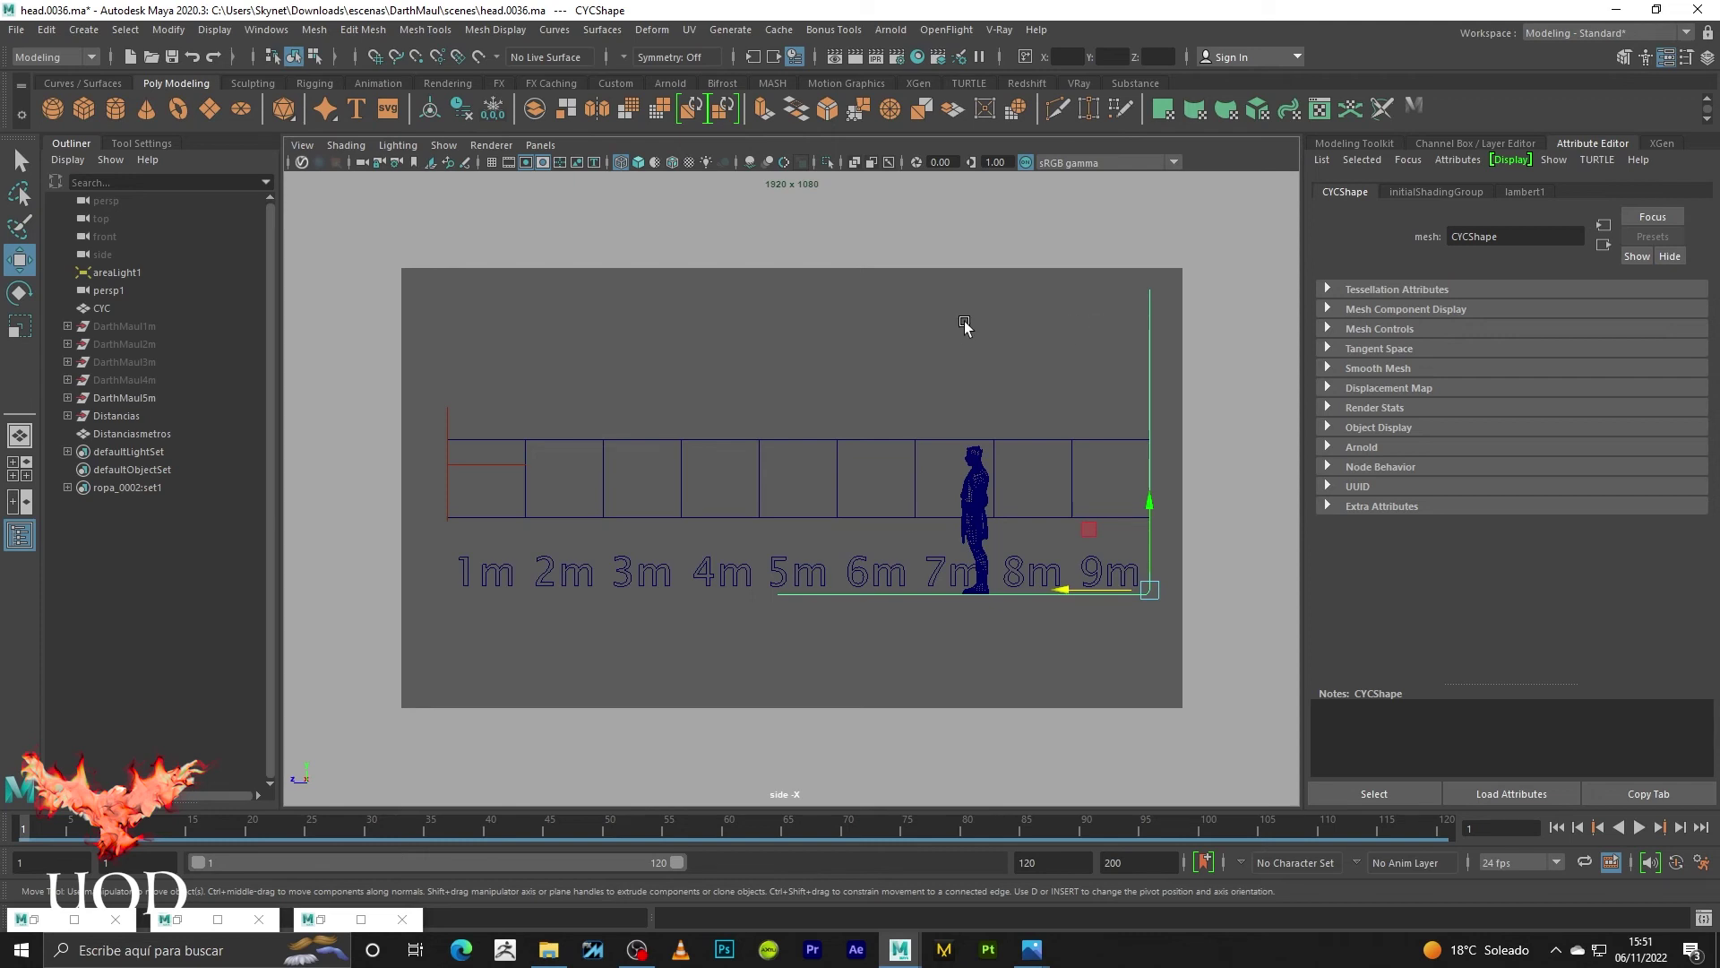
# - Switch to the Select Tool with Q
pyautogui.press('q')
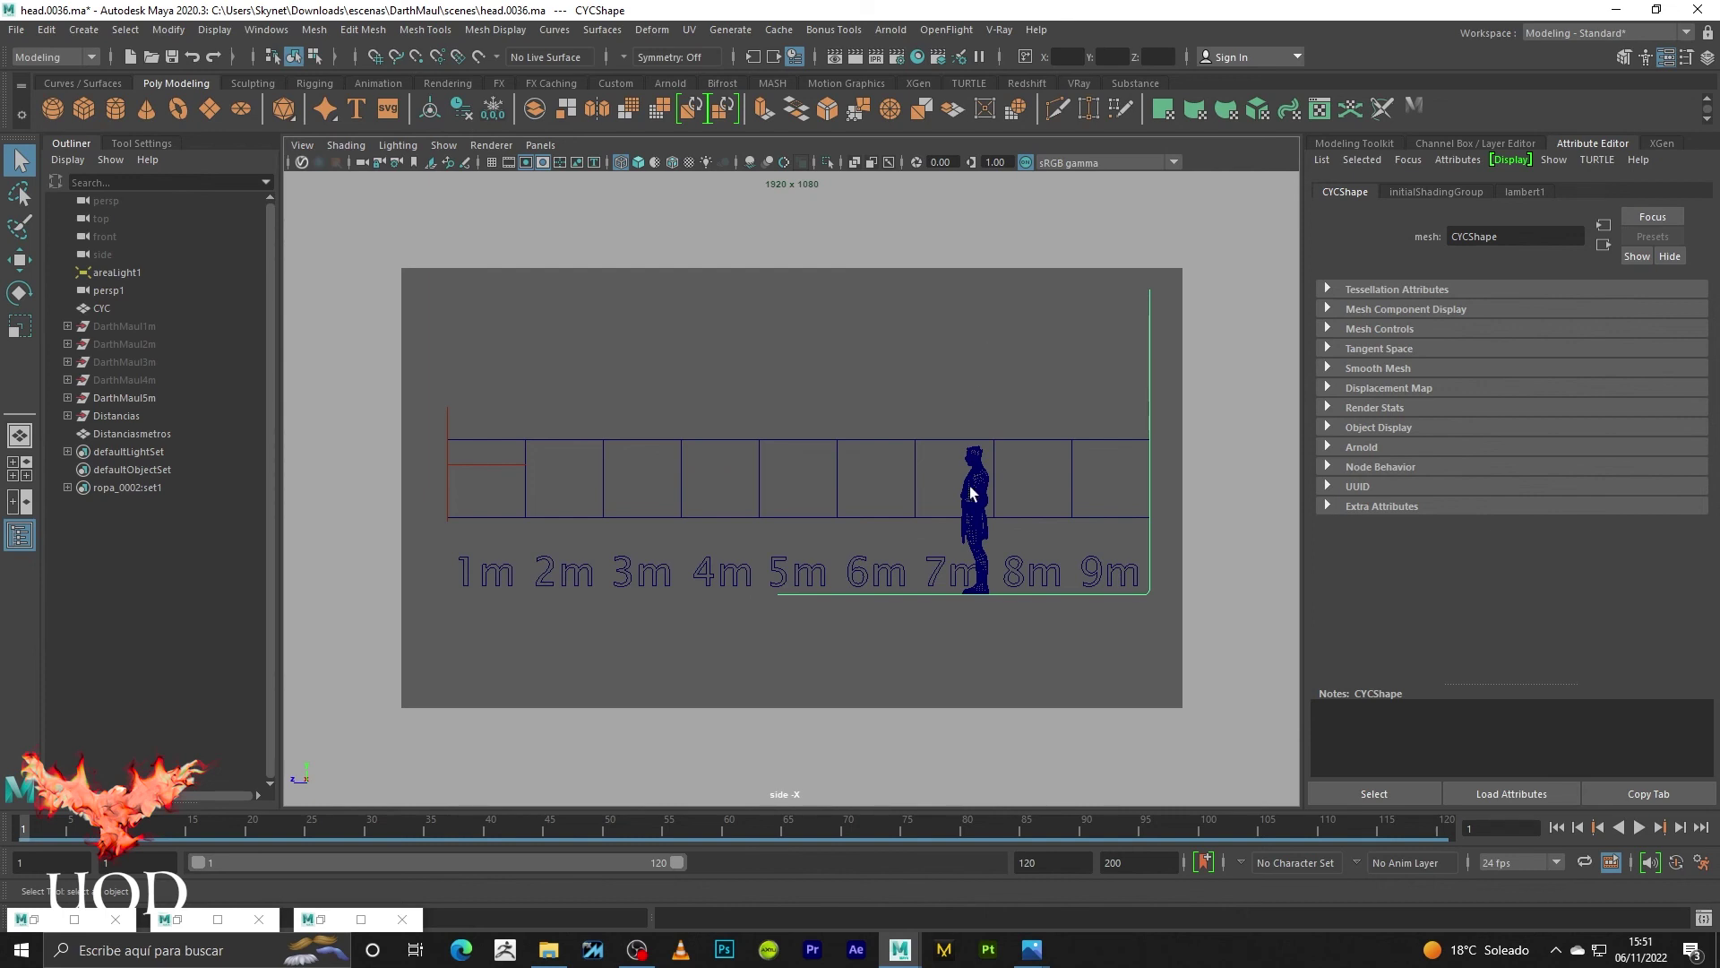
# - Move DarthMaul5m back along Z to about the 6m marker
pyautogui.click(123, 397)
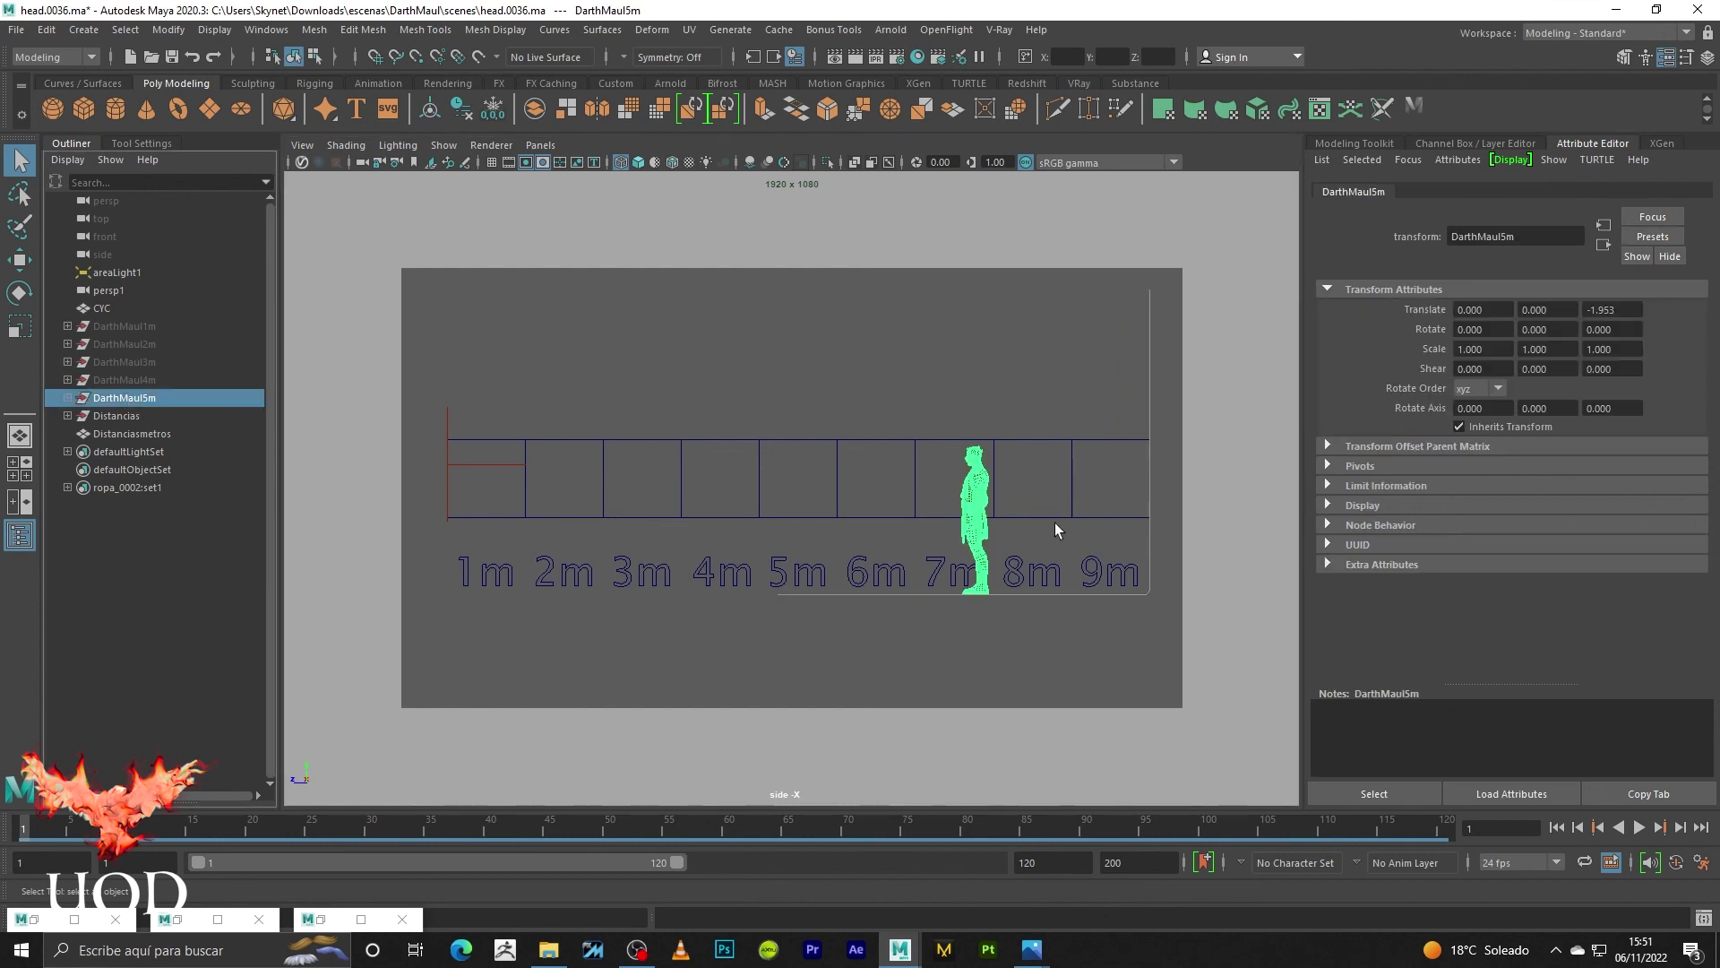
pyautogui.press('w')
pyautogui.moveTo(905, 594); pyautogui.dragTo(824, 583)
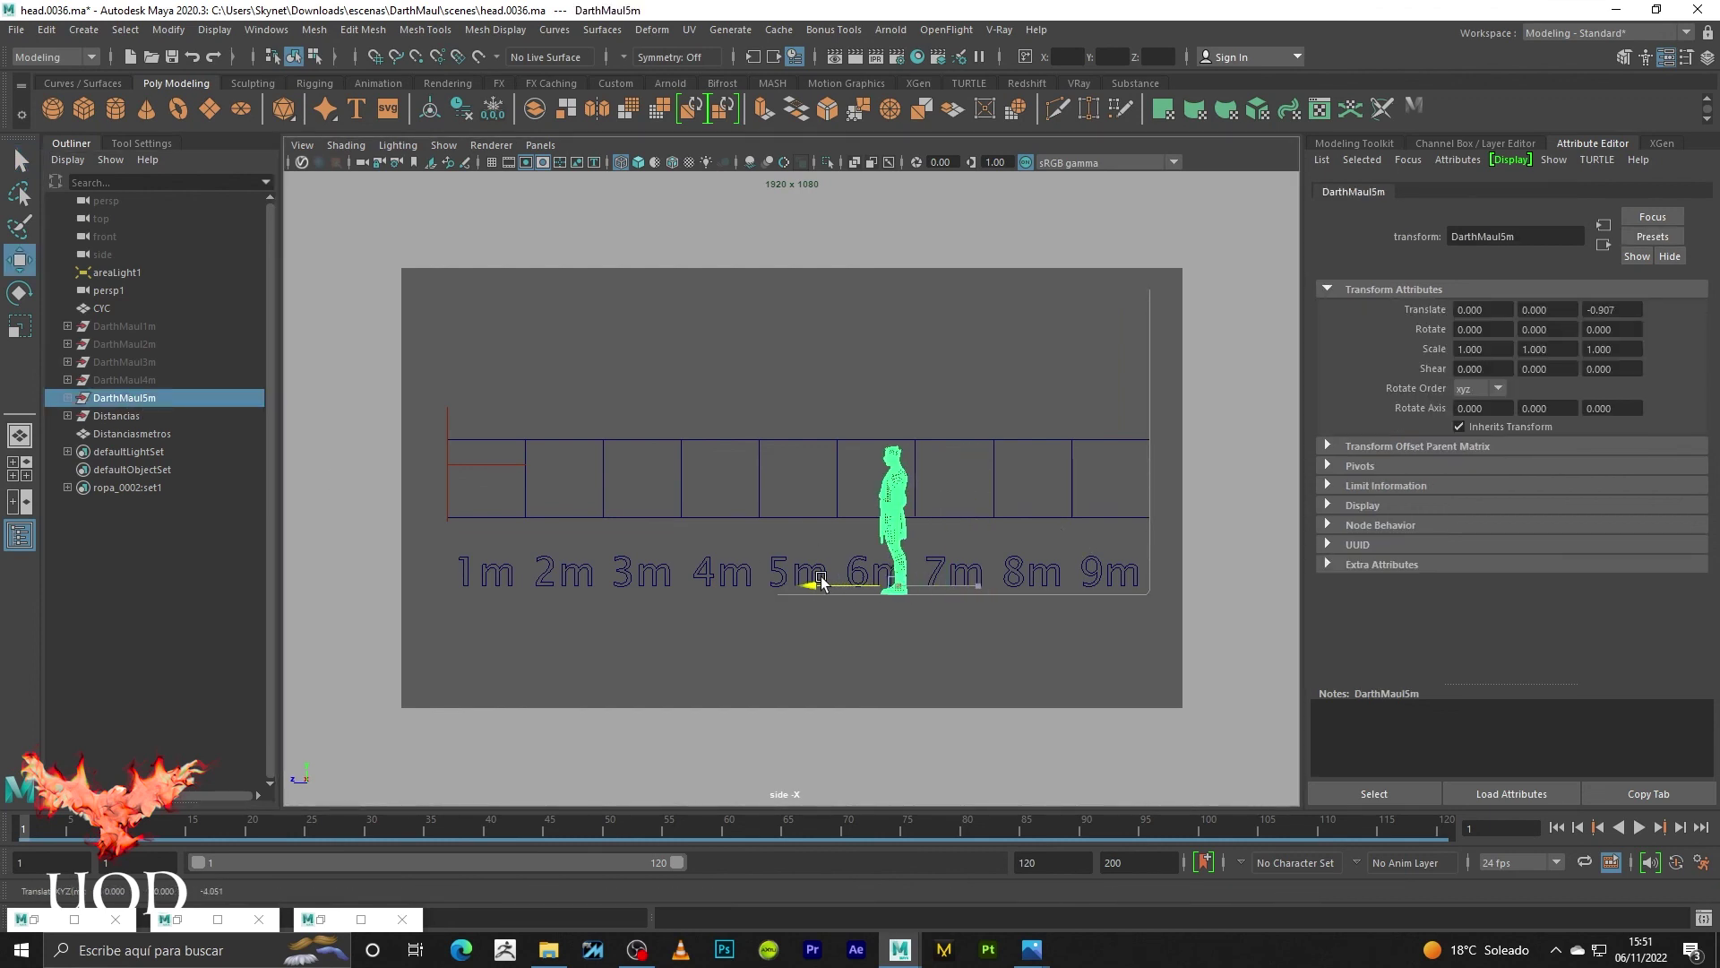
# - Restore Arnold RenderView, show the snapshot strip, and re-render the scene
pyautogui.rightClick(358, 916)
pyautogui.click(357, 928)
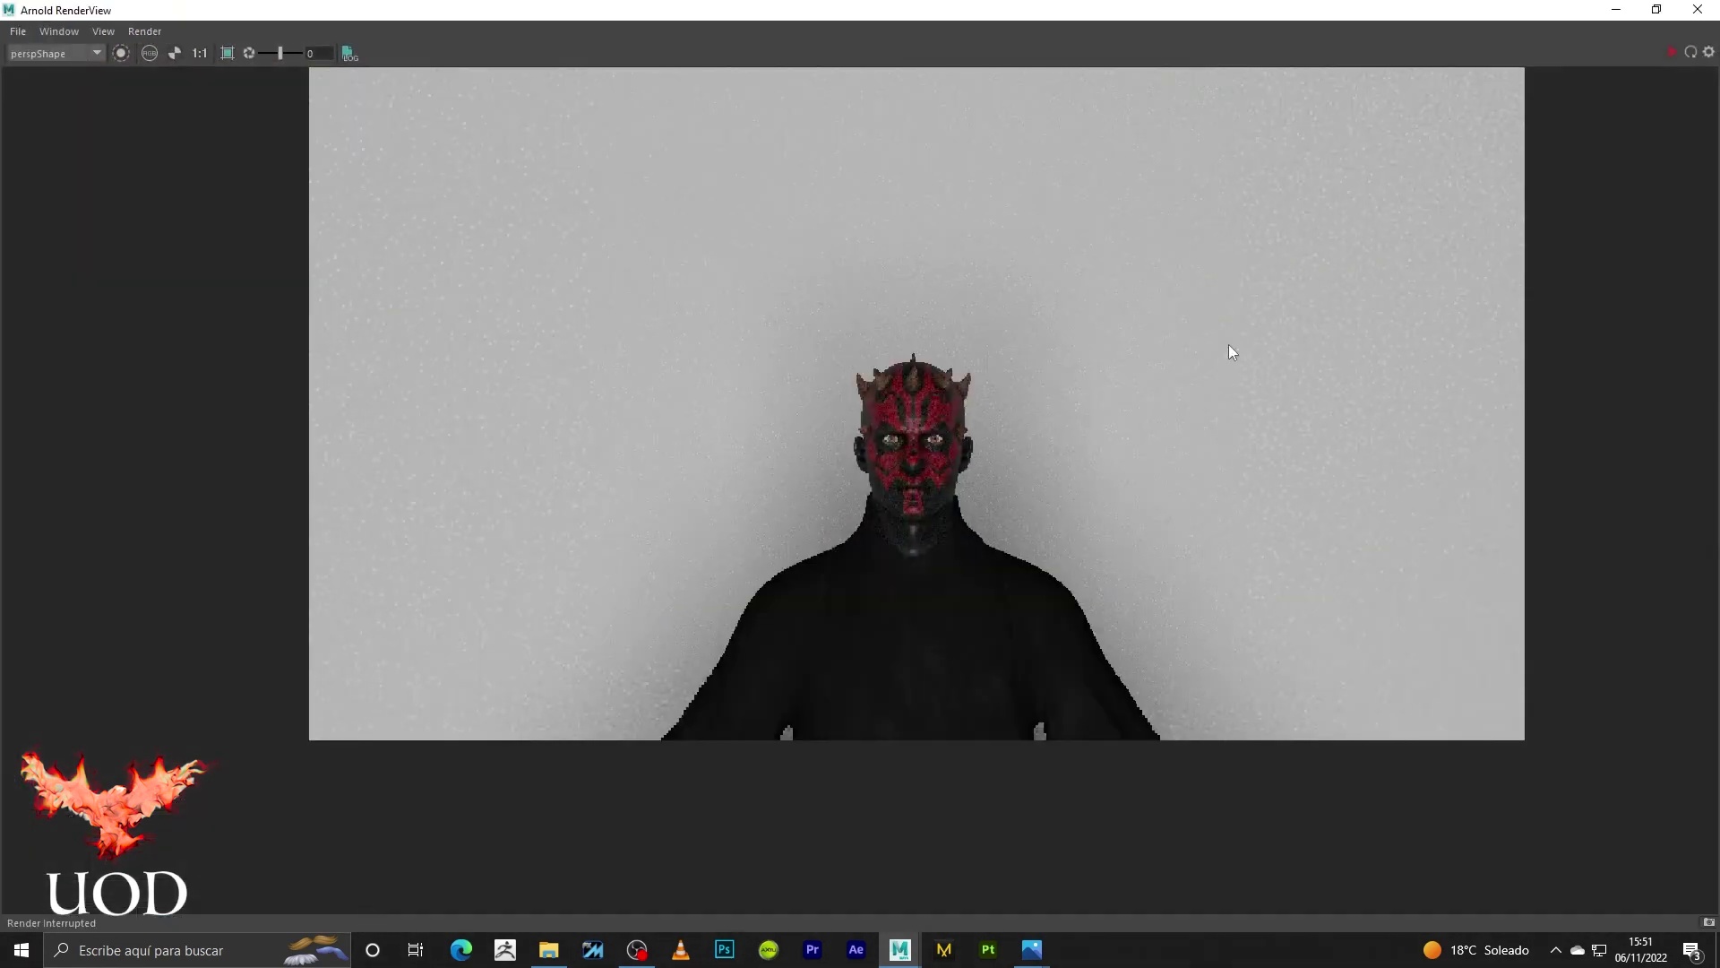
pyautogui.click(1711, 925)
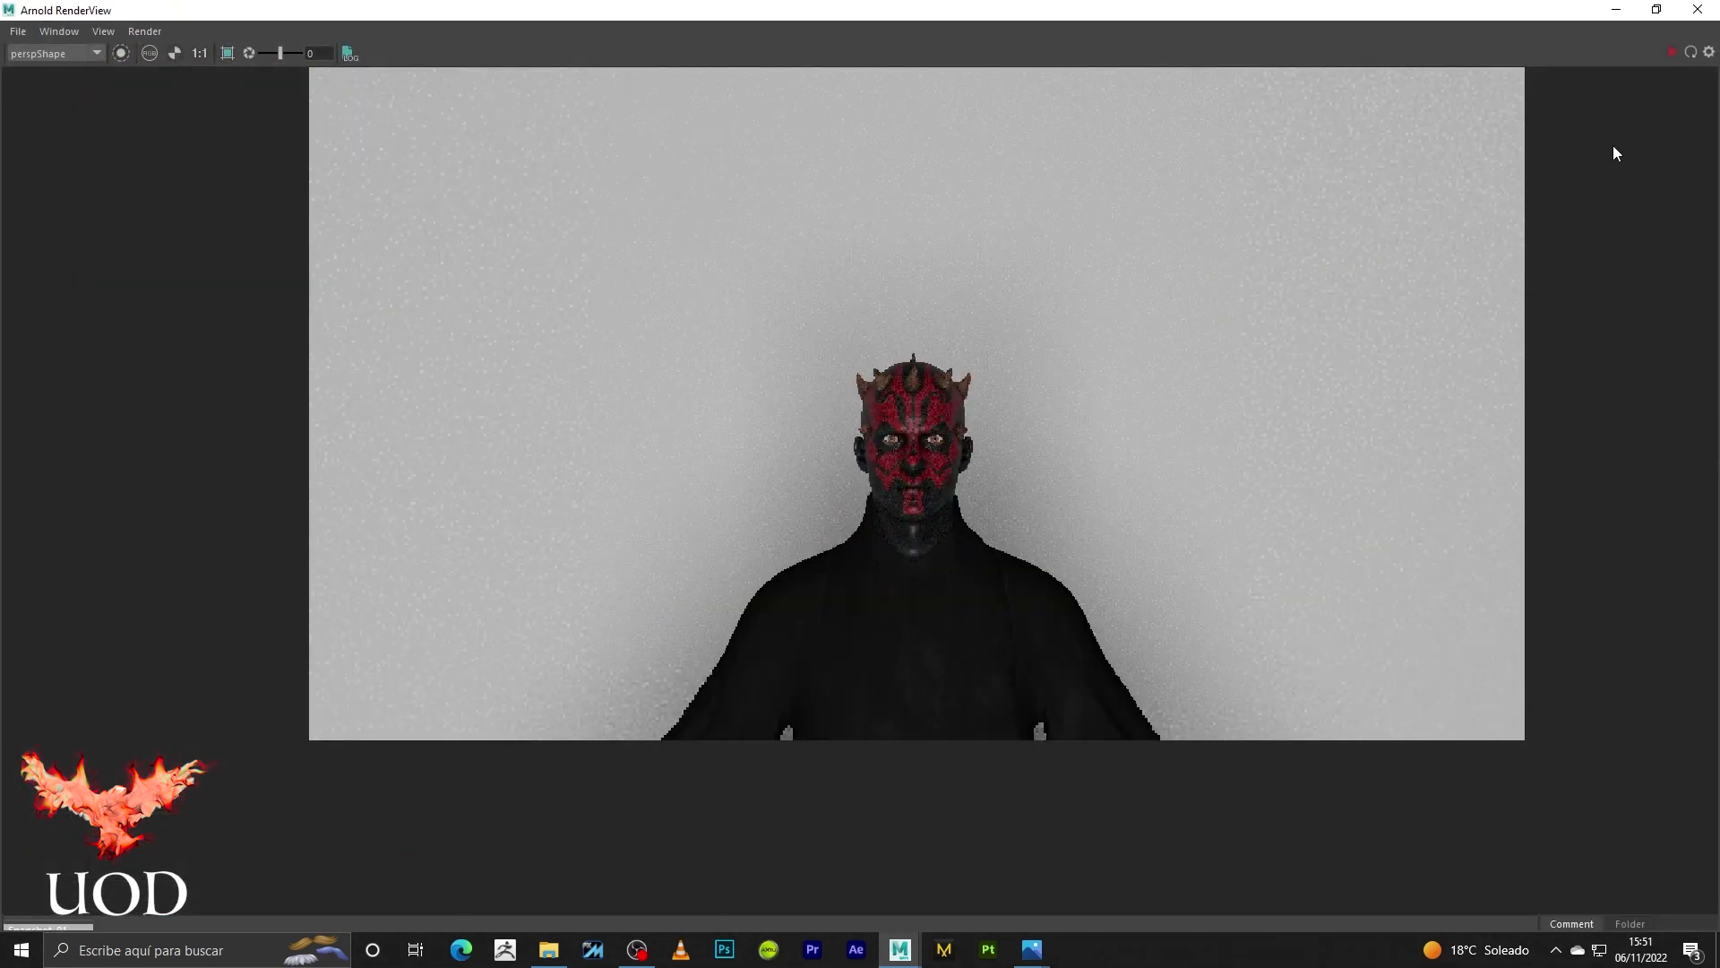
pyautogui.click(1672, 52)
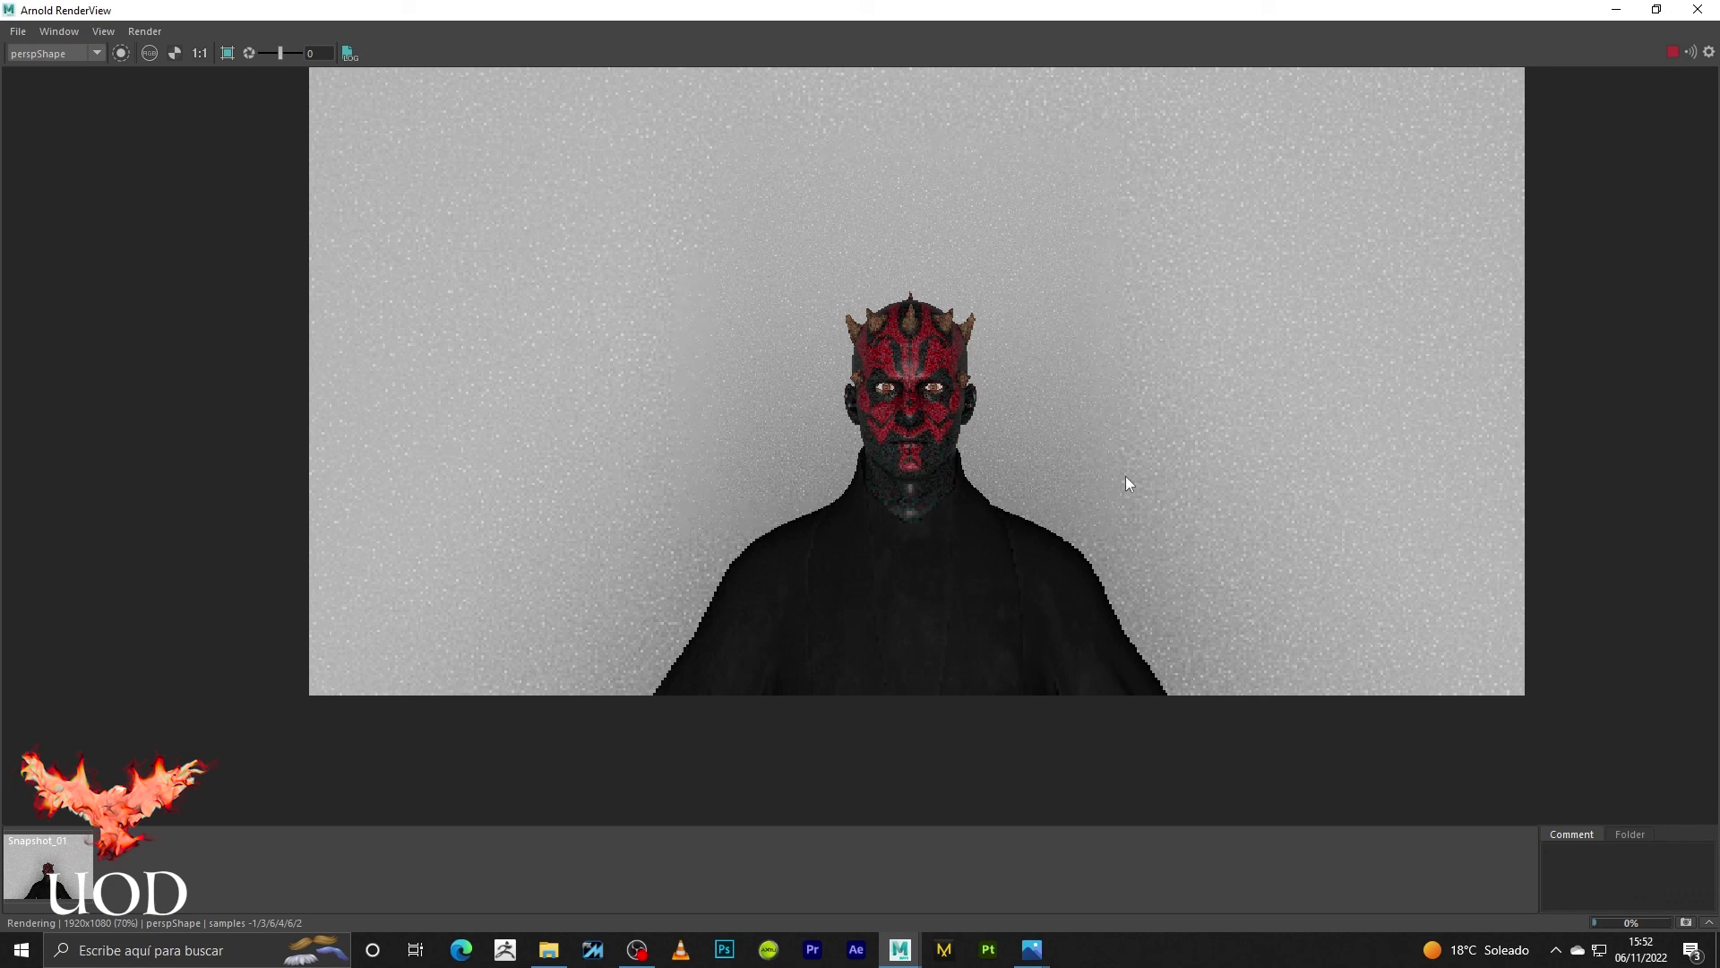
# - Stop the in-progress Arnold render and store it as Snapshot_02
pyautogui.click(1672, 54)
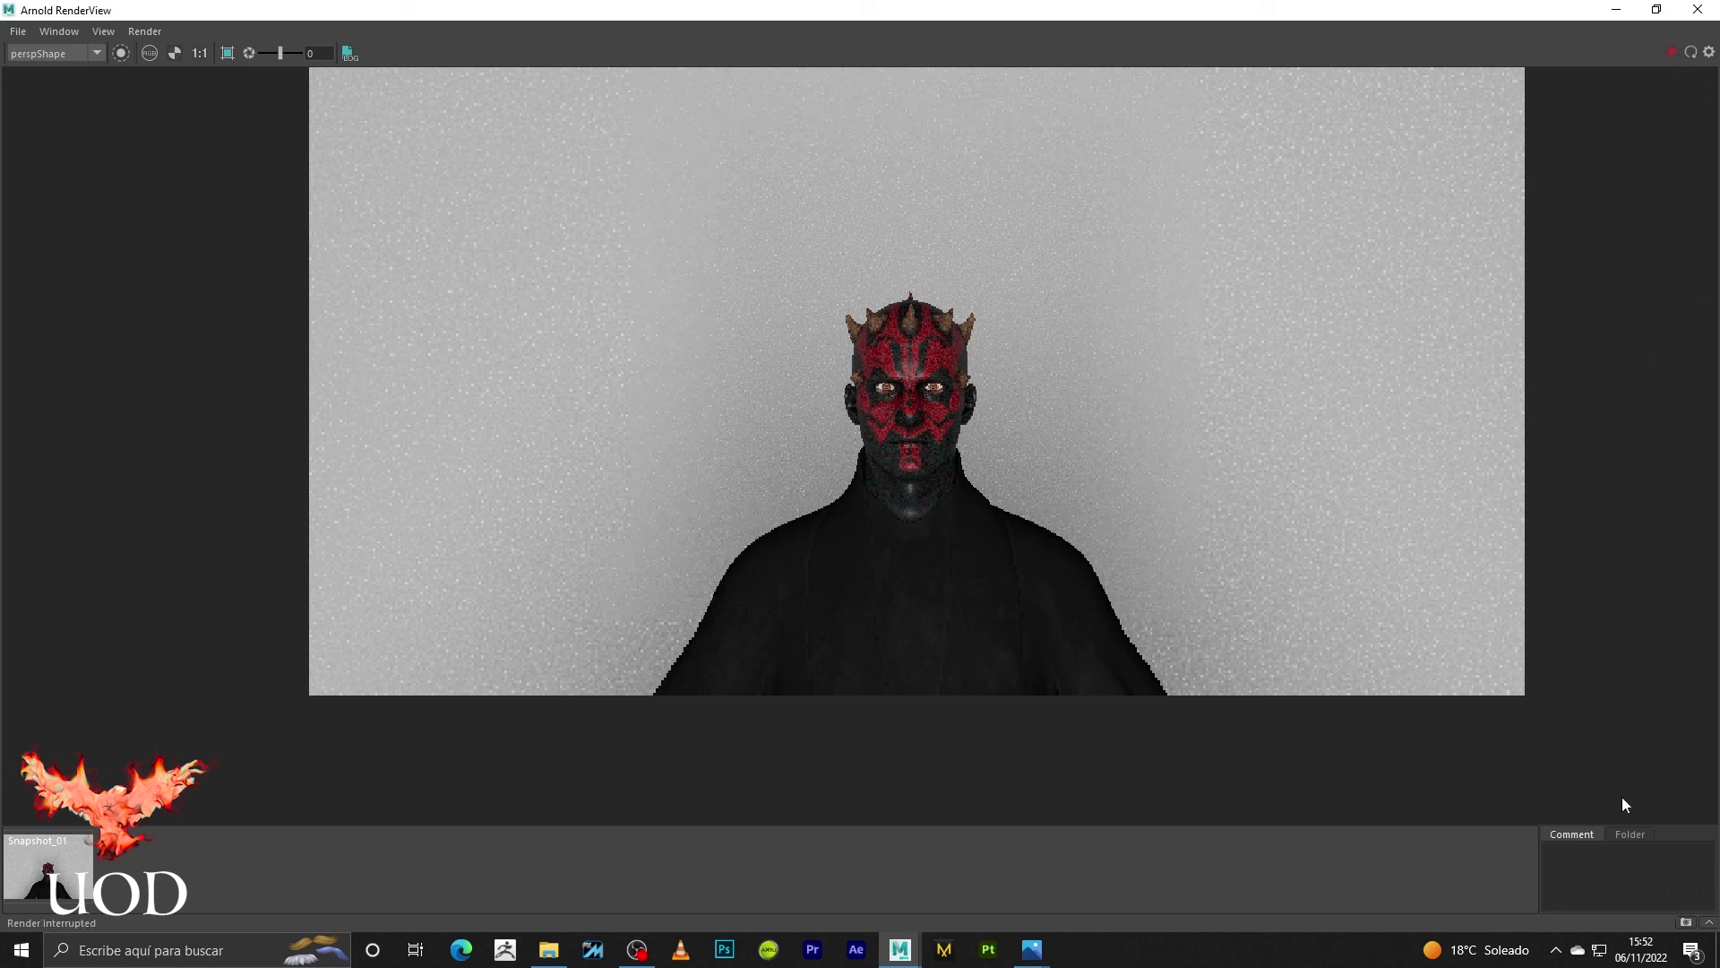
pyautogui.click(1686, 922)
pyautogui.scroll(2, 914, 412)
pyautogui.scroll(1, 937, 396)
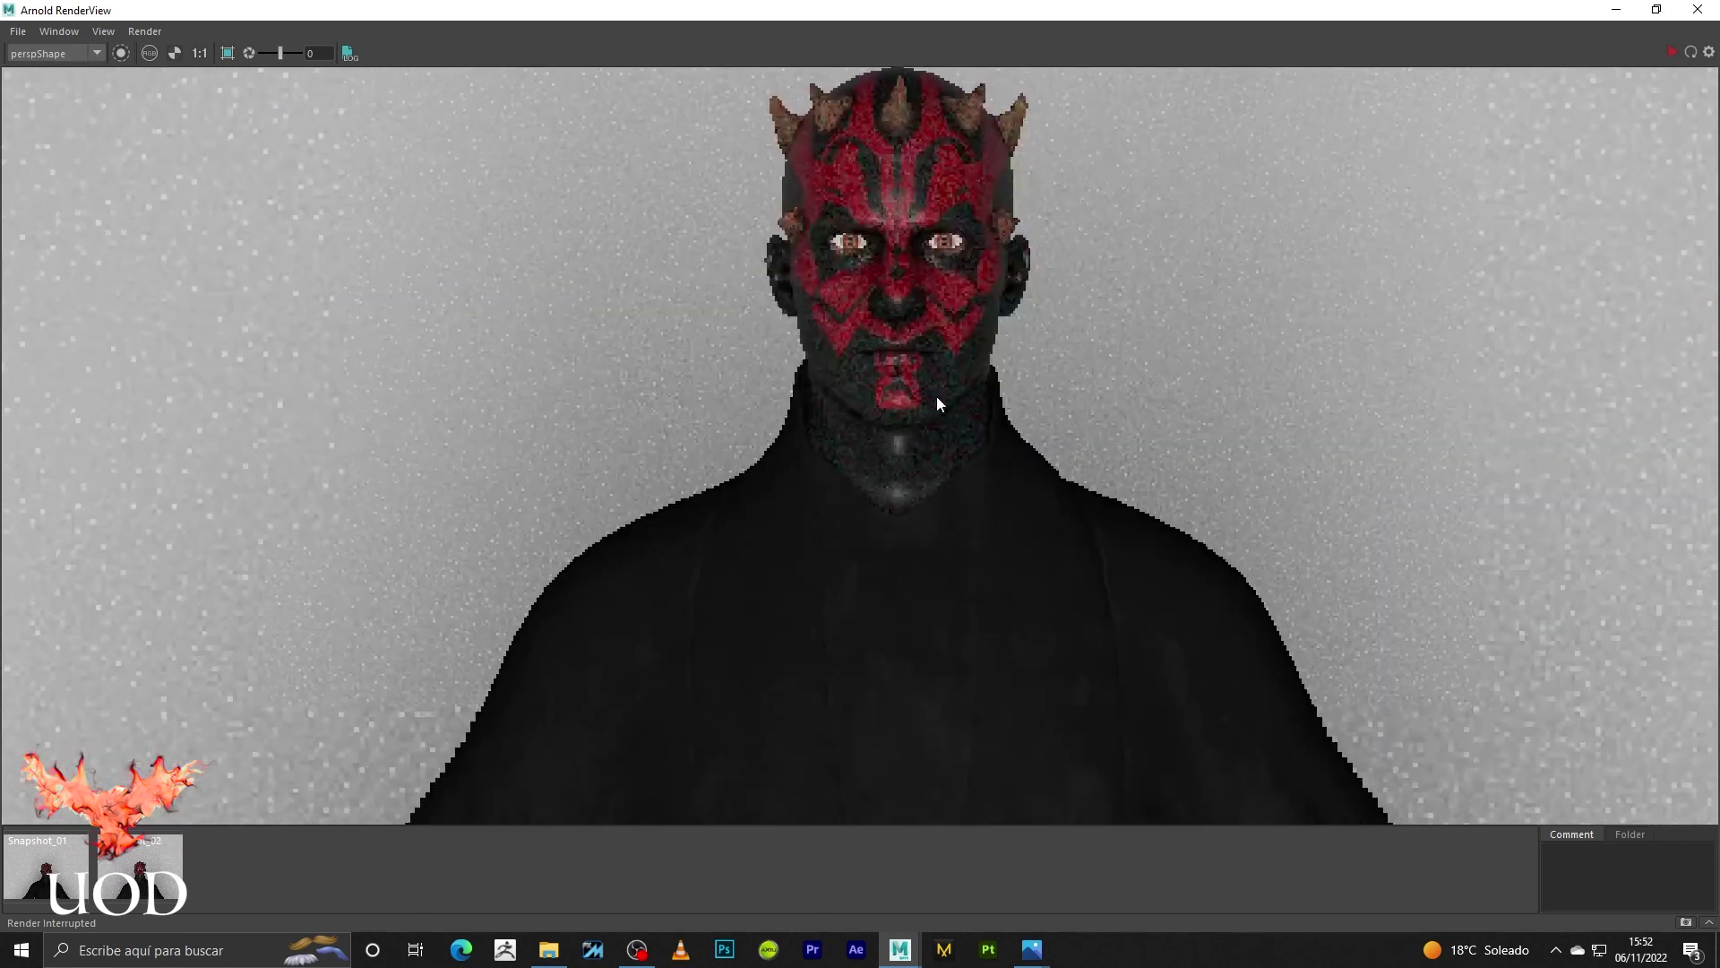
# - Flip back and forth between Snapshot_01 and Snapshot_02 to compare the renders
pyautogui.click(62, 868)
pyautogui.click(153, 874)
pyautogui.press('Left')
pyautogui.press('Right')
pyautogui.press('Left')
pyautogui.press('Right')
pyautogui.press('Left')
pyautogui.press('Right')
pyautogui.press('Left')
pyautogui.press('Right')
pyautogui.press('Left')
pyautogui.press('Right')
pyautogui.press('Left')
pyautogui.press('Right')
pyautogui.press('Left')
pyautogui.press('Right')
pyautogui.press('Left')
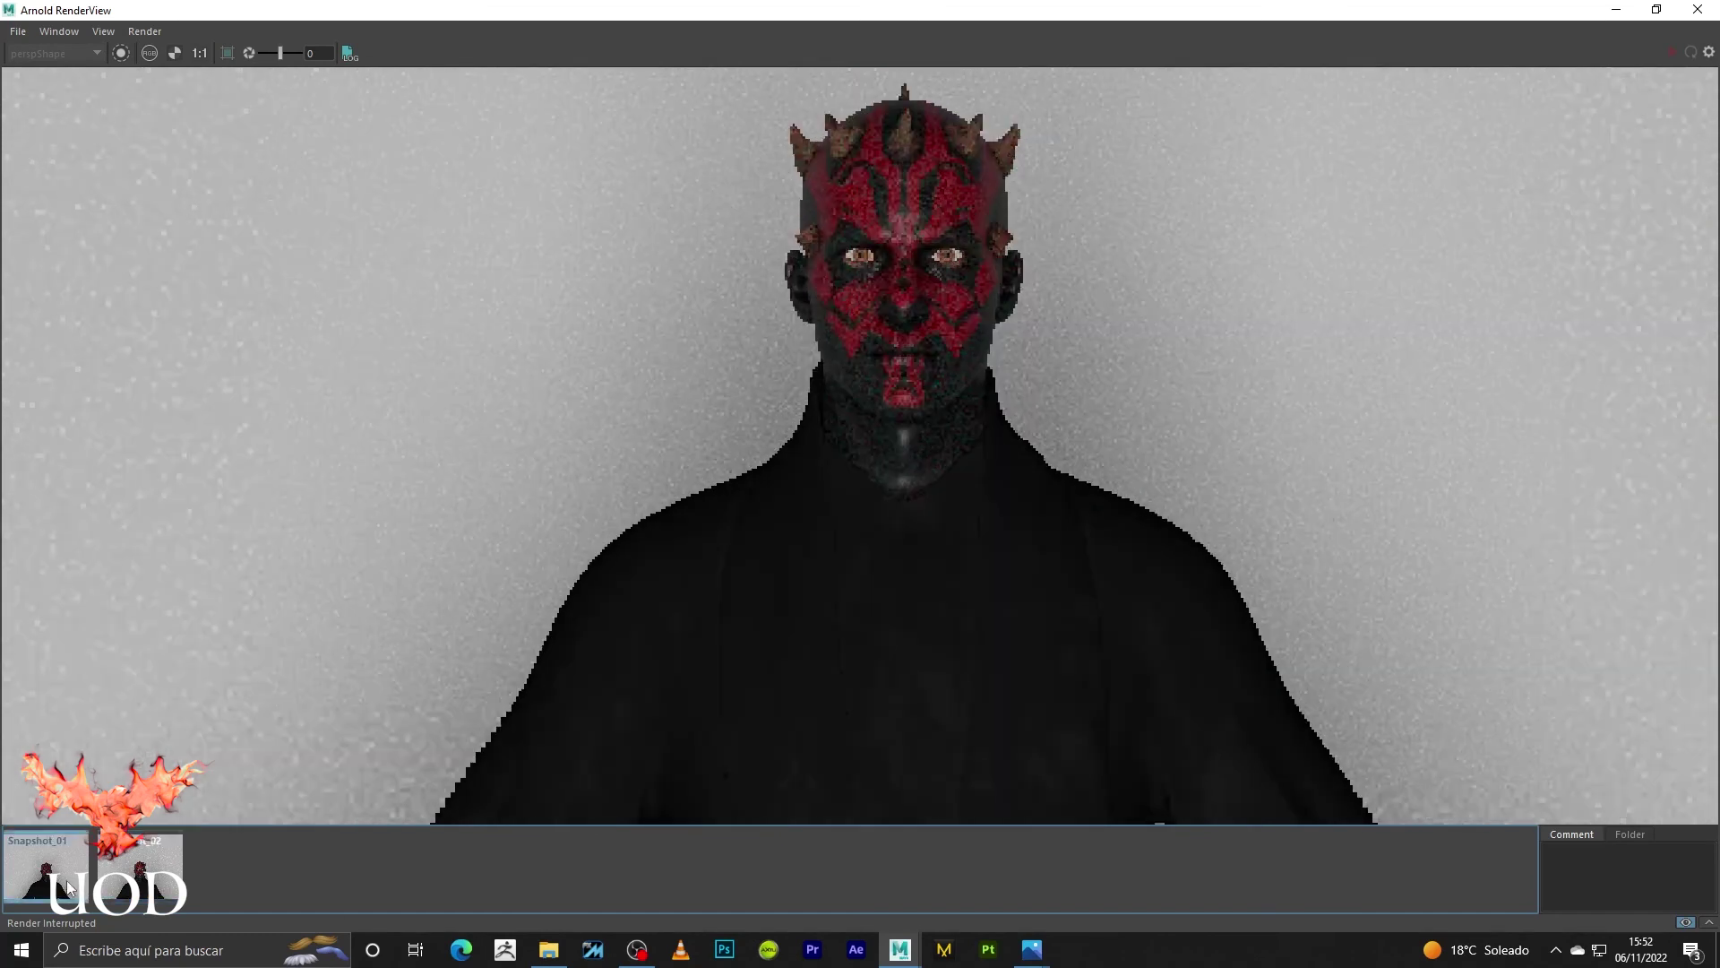
pyautogui.press('Right')
pyautogui.press('Left')
# - Recheck the lighting difference between snapshots, recentre the render, then minimize the Render View
pyautogui.click(139, 874)
pyautogui.press('Left')
pyautogui.press('Right')
pyautogui.press('Left')
pyautogui.press('Right')
pyautogui.press('Left')
pyautogui.press('Right')
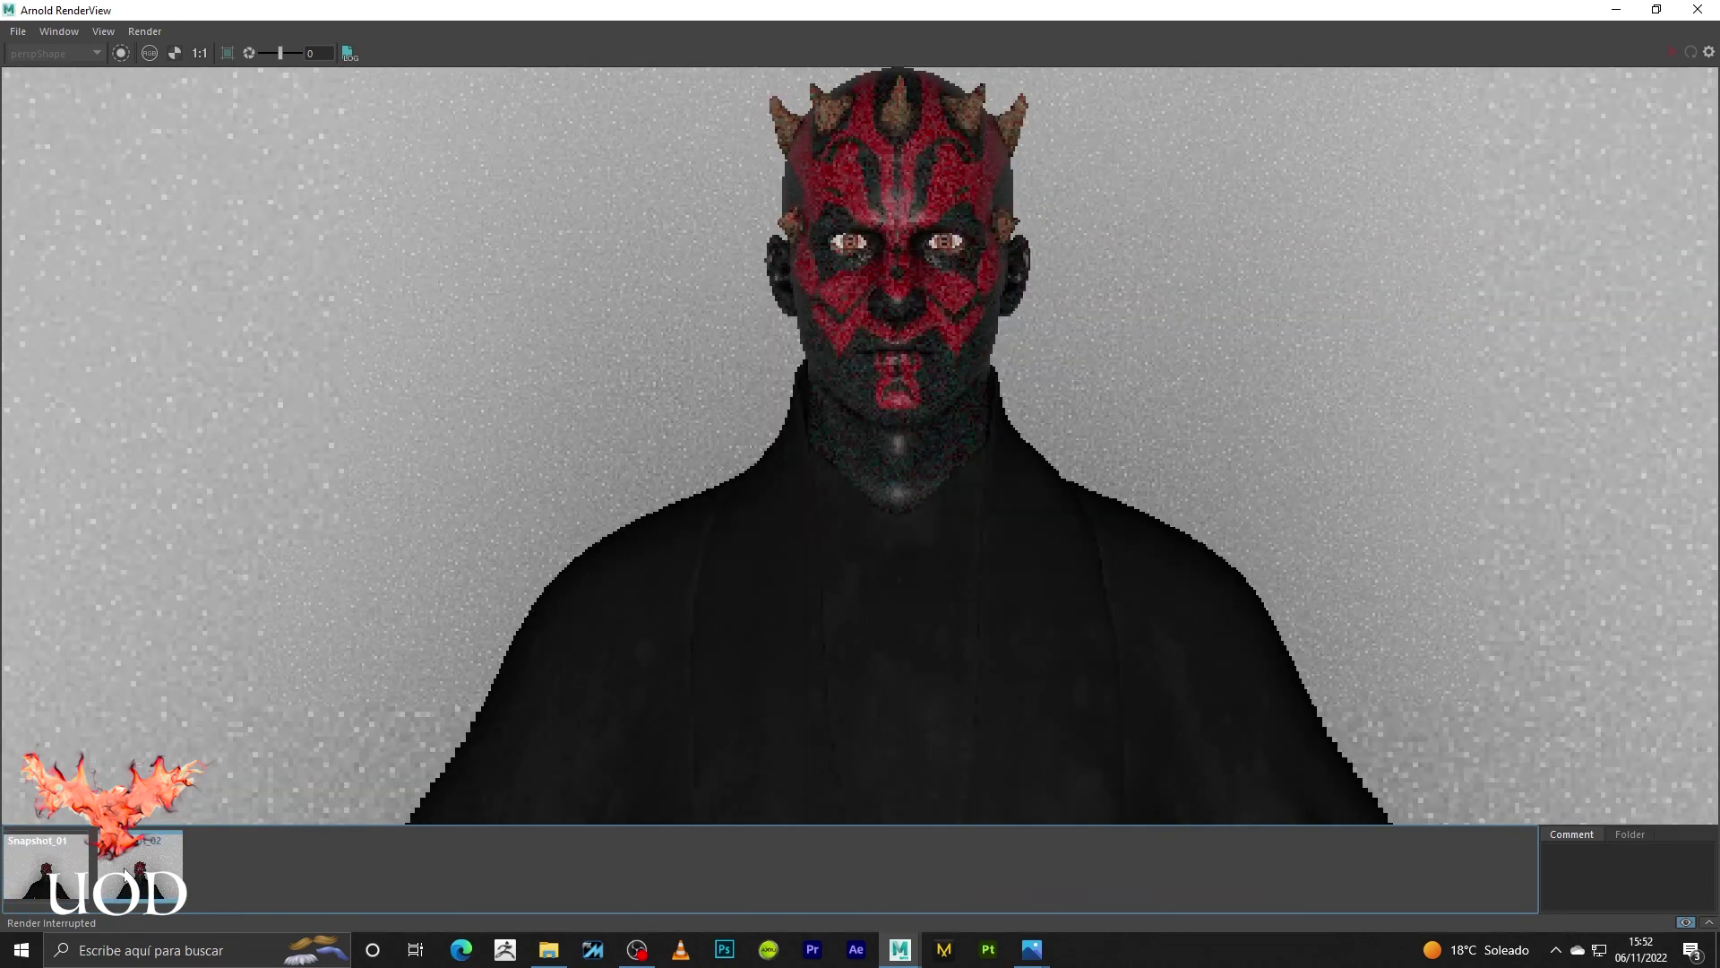
pyautogui.scroll(-3, 990, 349)
pyautogui.moveTo(991, 350); pyautogui.dragTo(1030, 452, button='middle')
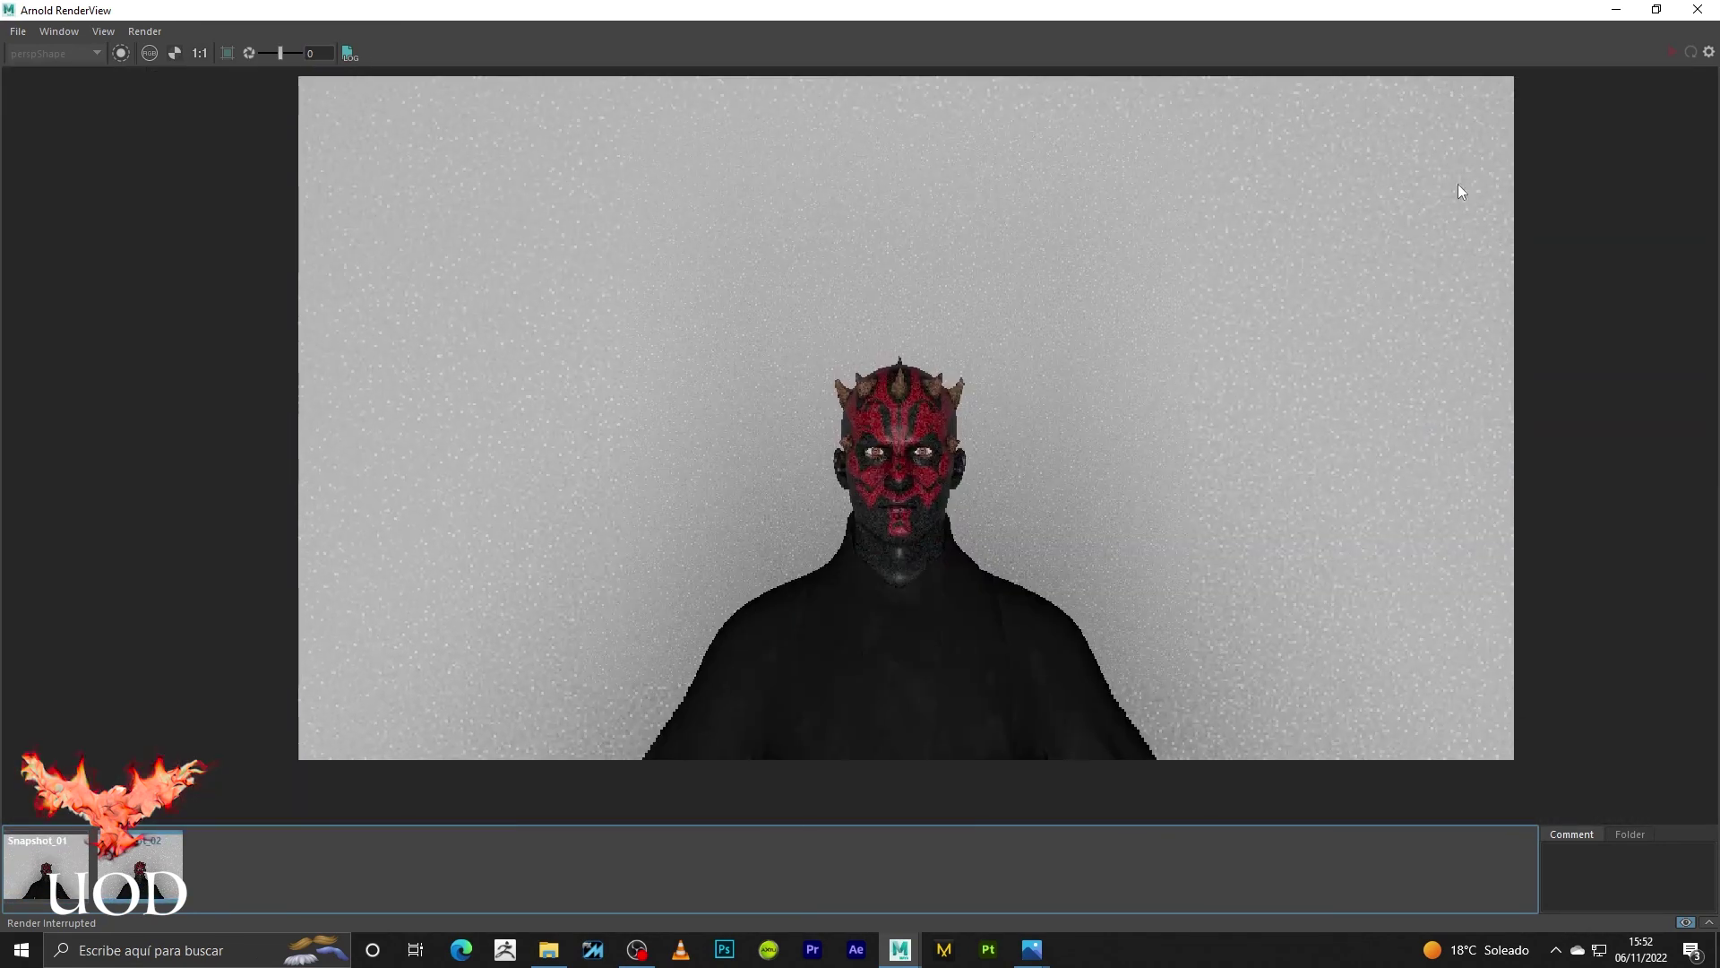
pyautogui.click(1616, 9)
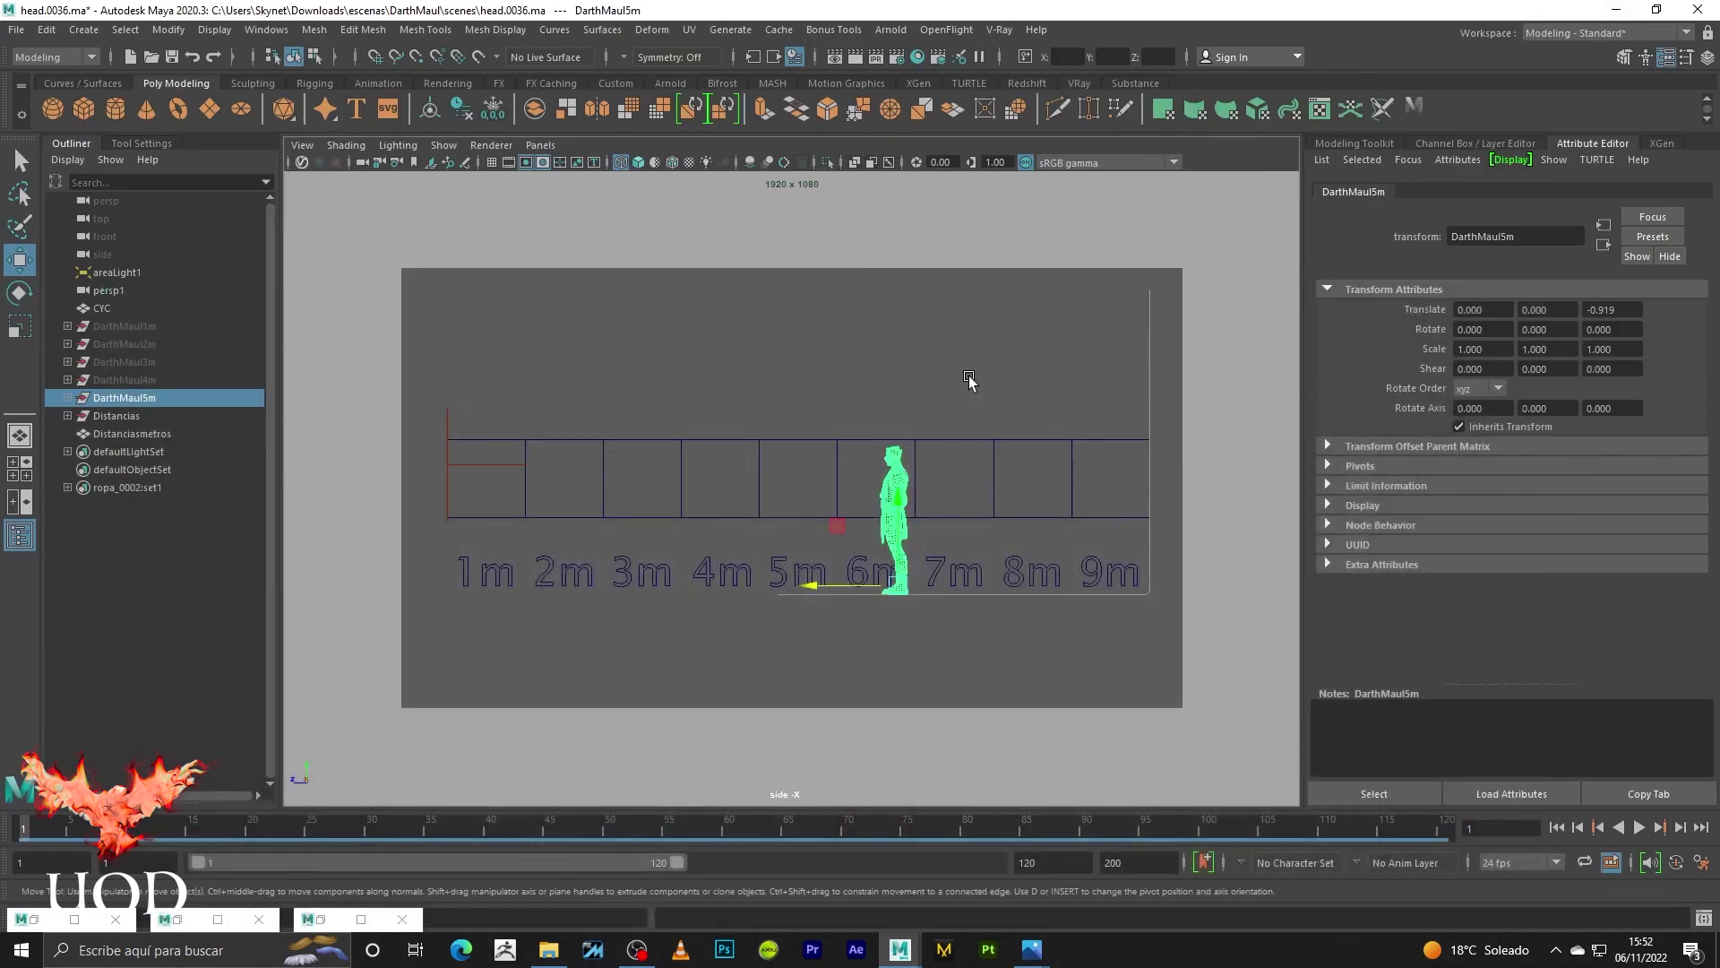